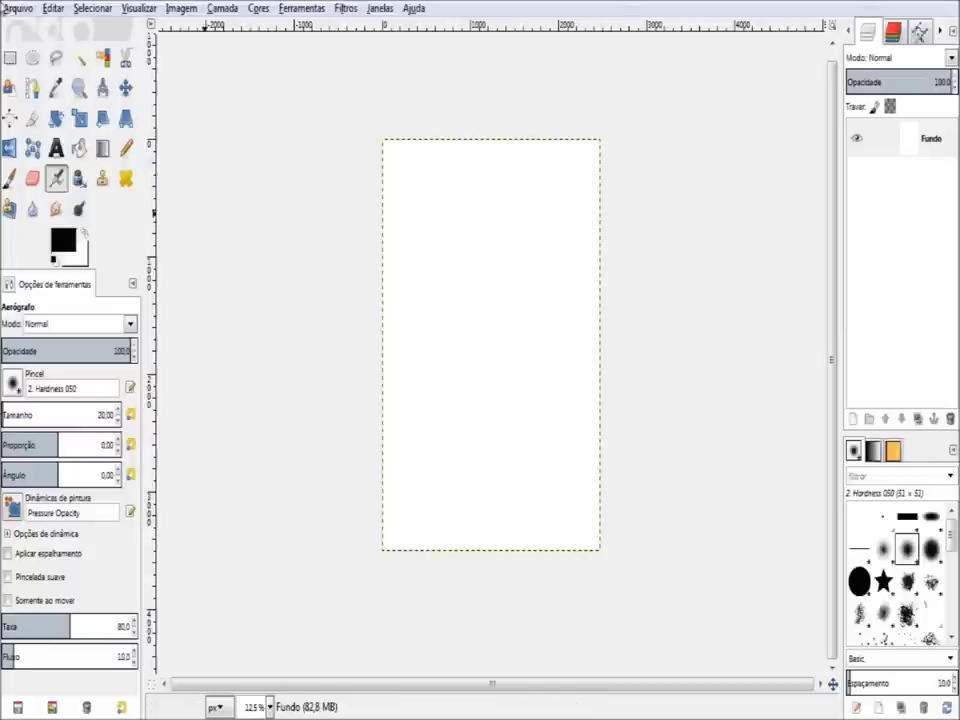
Open the Arquivo (File) menu over the blank white portrait page.
left_click(24, 11)
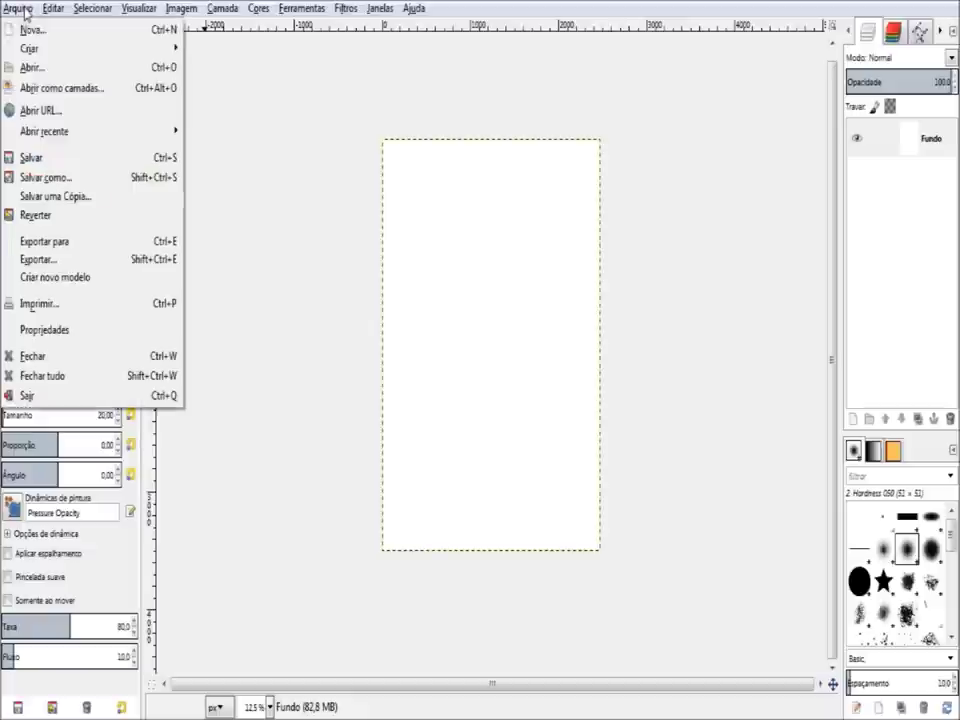
left_click(32, 30)
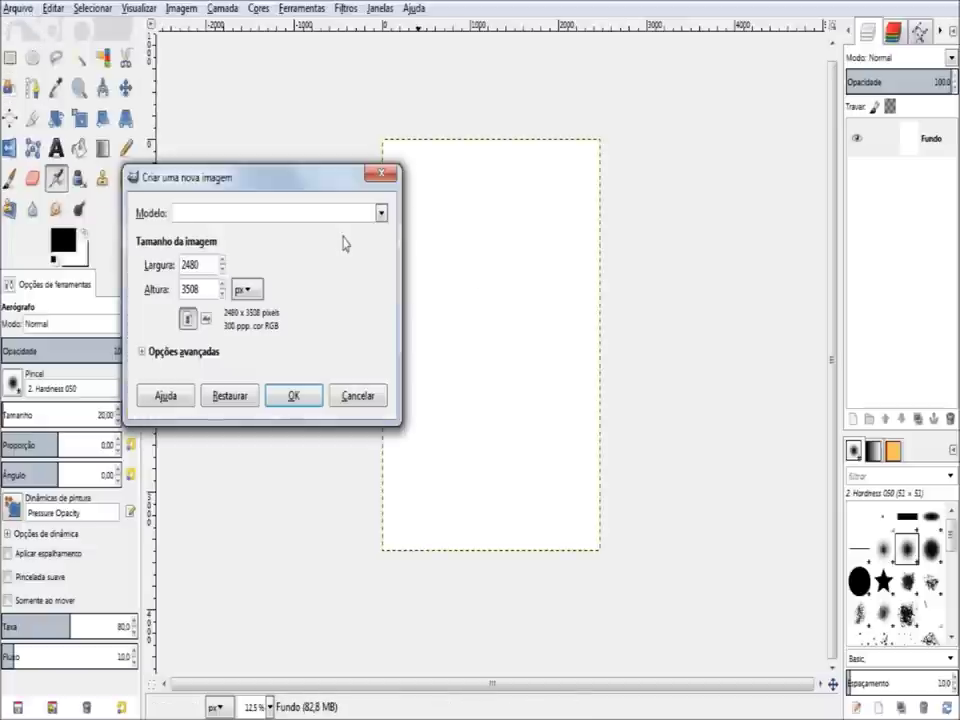
left_click(381, 213)
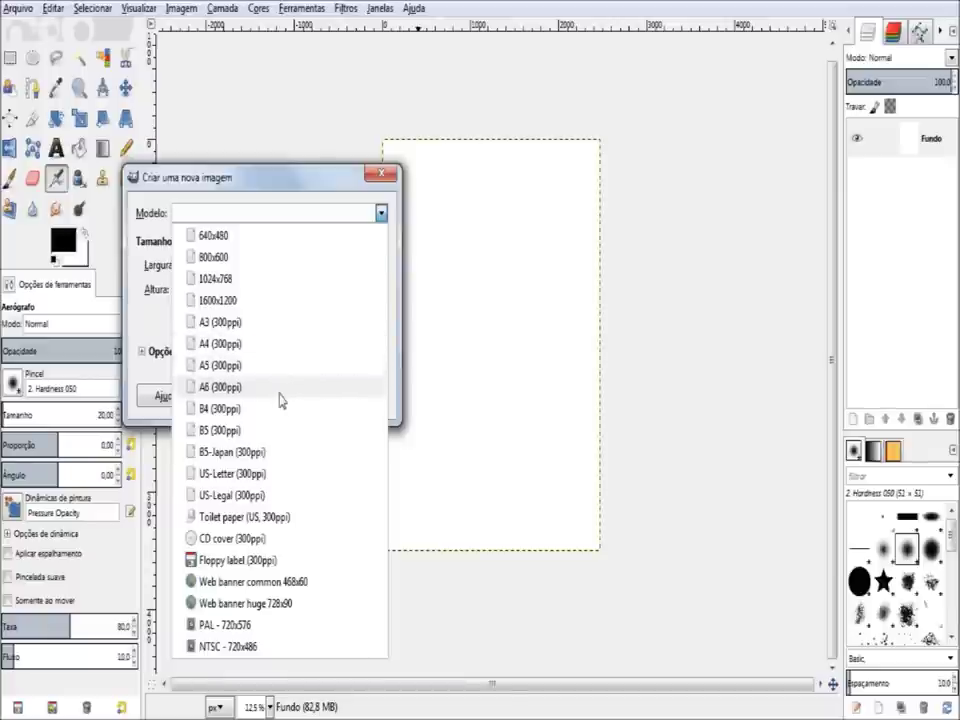
left_click(292, 345)
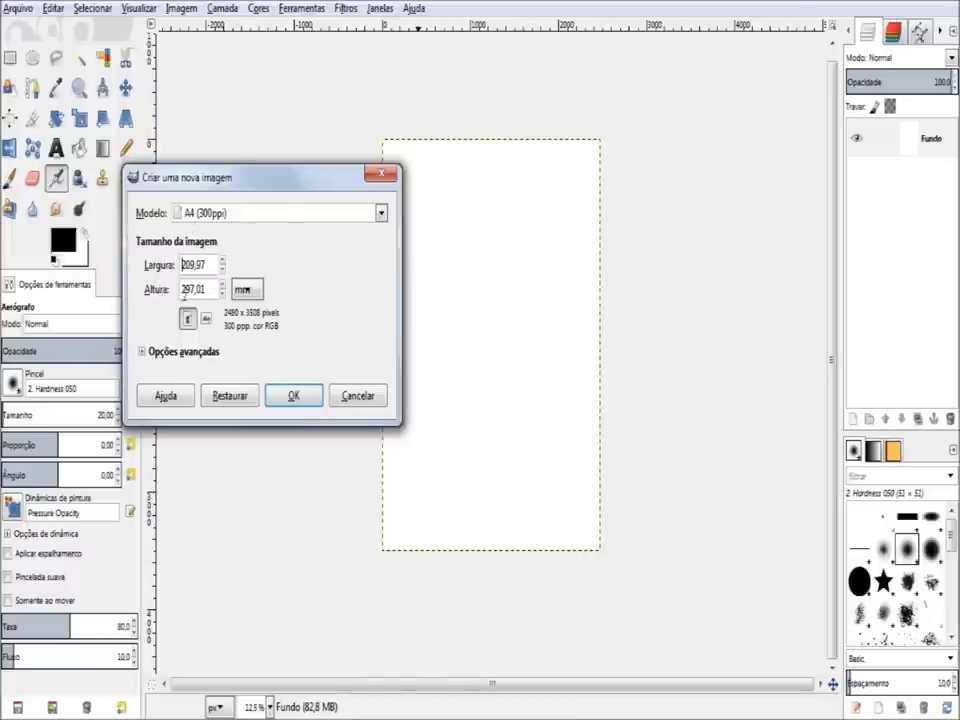
left_click(244, 291)
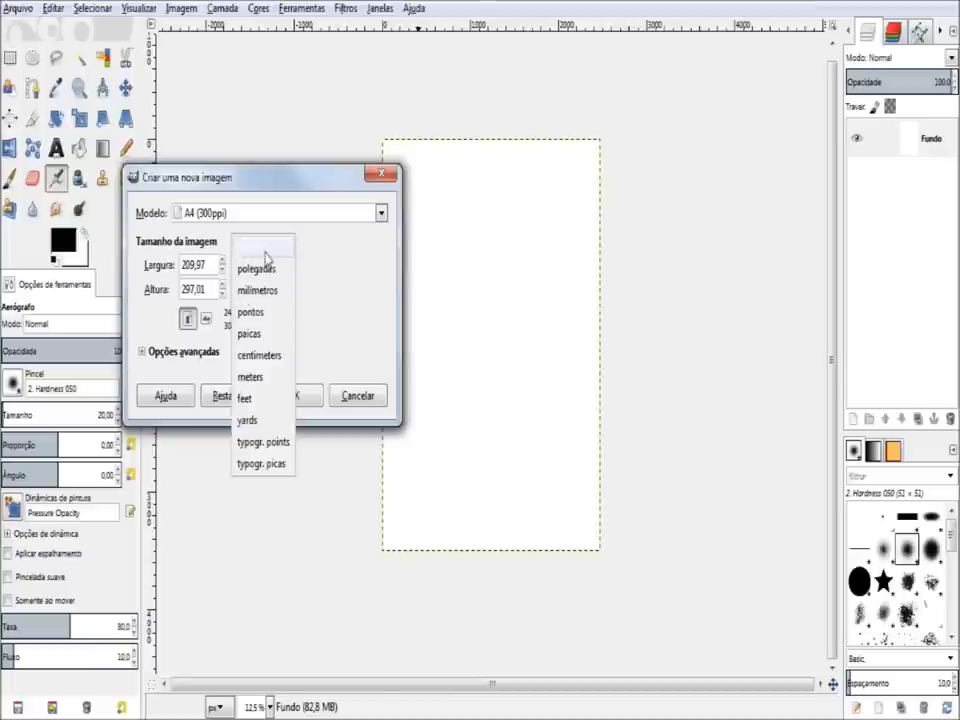
left_click(248, 247)
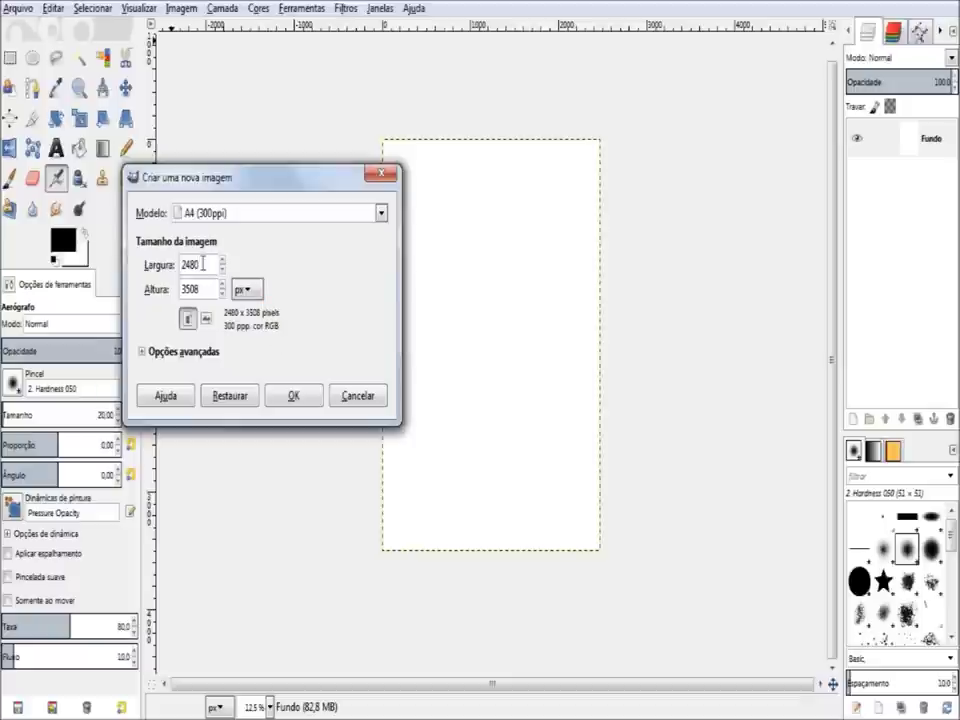
left_click(201, 265)
left_click(200, 289)
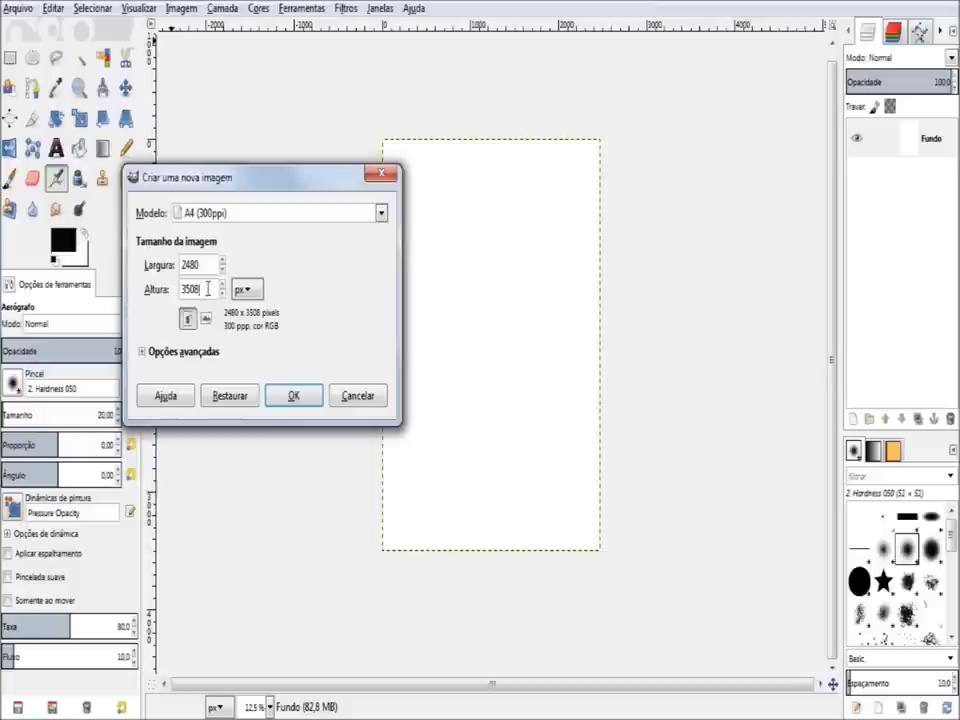
left_click(381, 214)
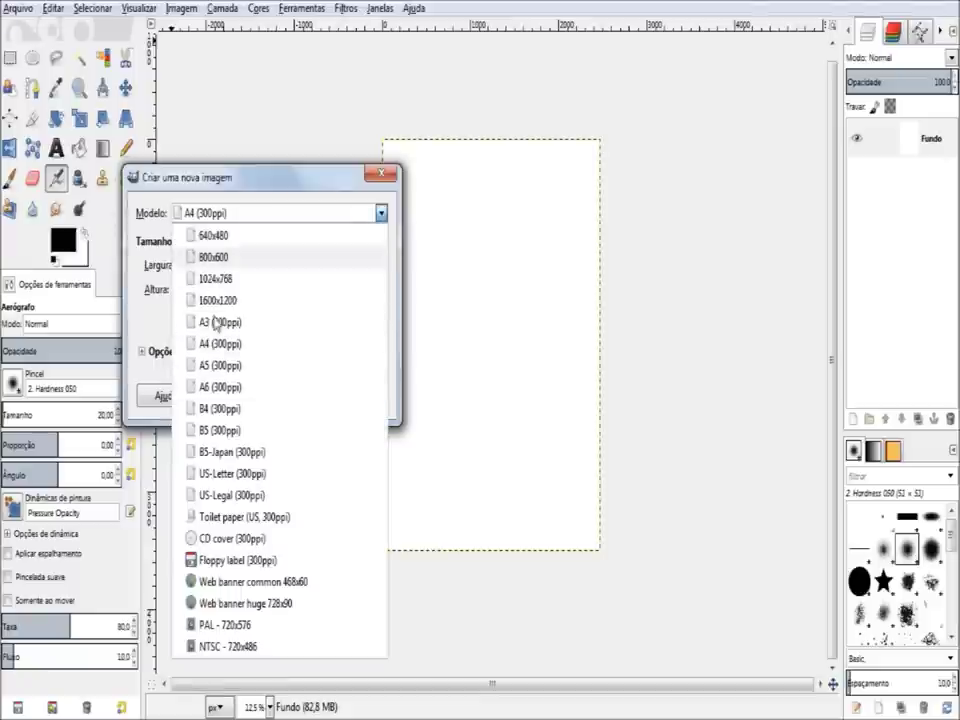
left_click(116, 232)
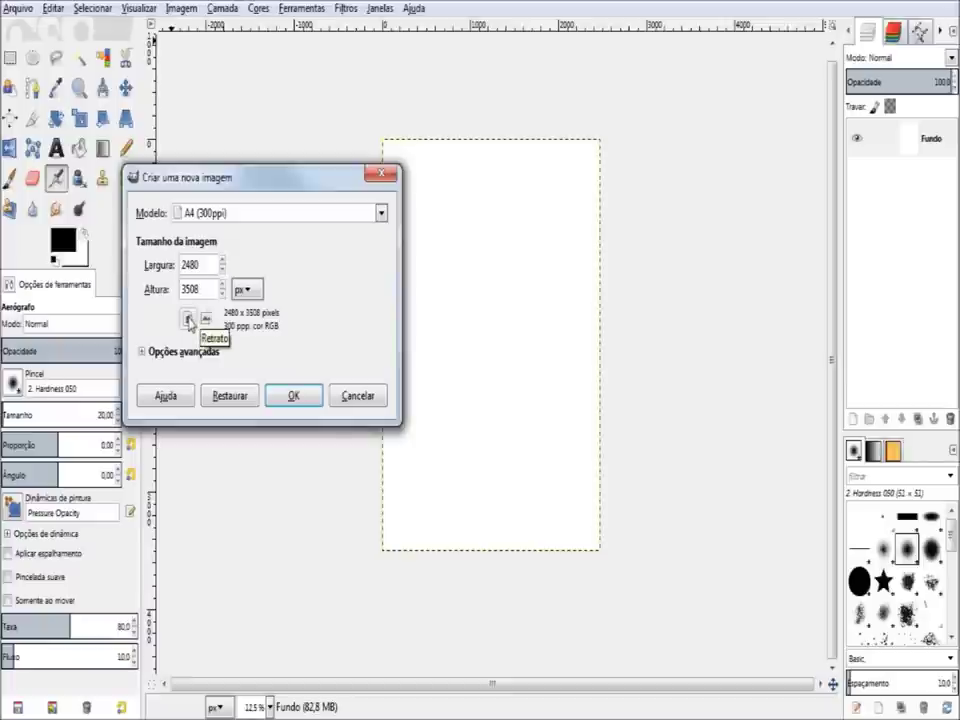
left_click(204, 320)
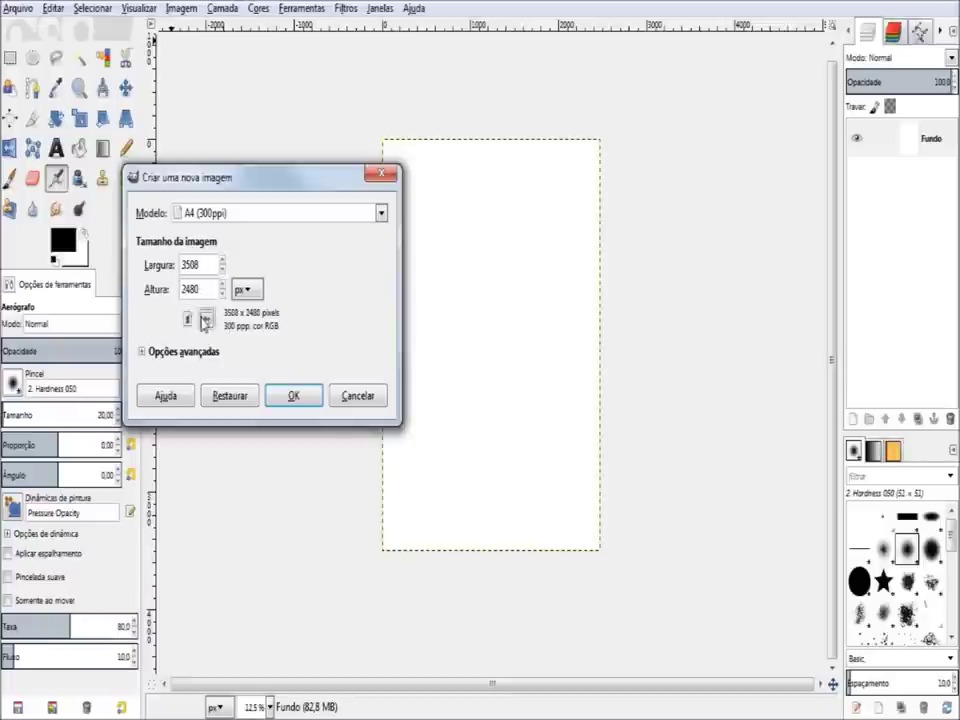
left_click(186, 320)
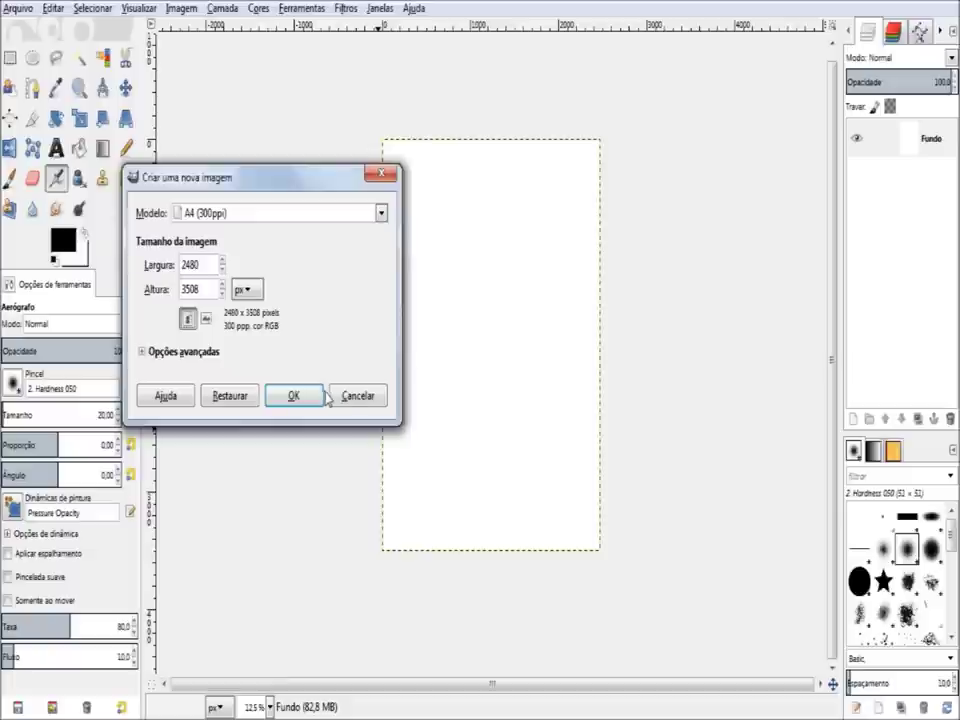
left_click(350, 396)
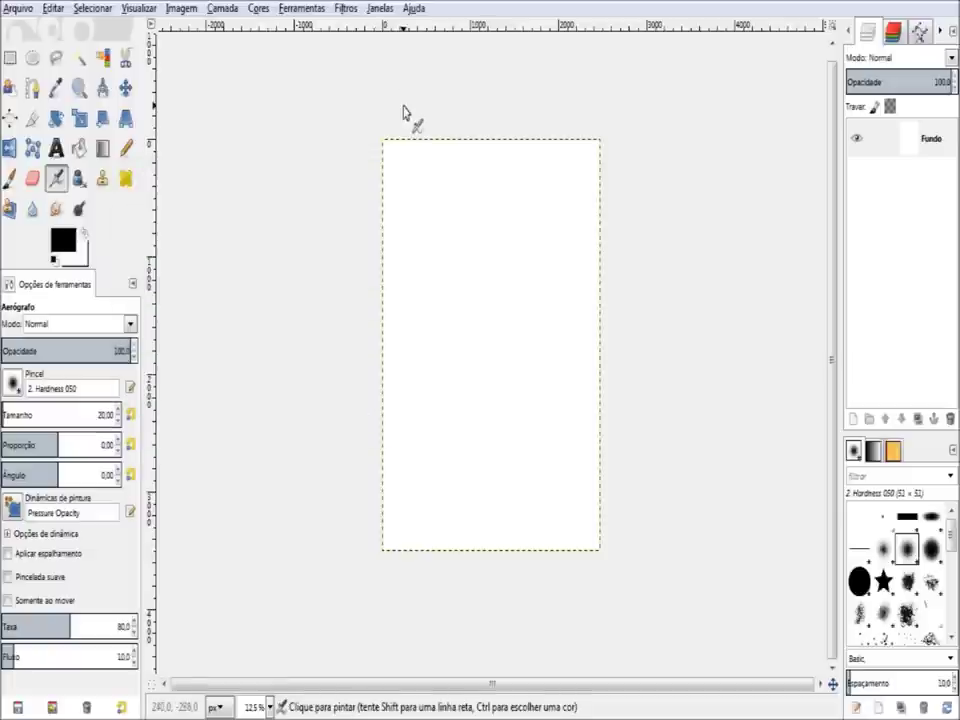
Zoom the canvas in and back out, then switch the status-bar unit from px to cm.
scroll(407, 145, "up", 1, "ctrl")
scroll(407, 145, "up", 1, "ctrl")
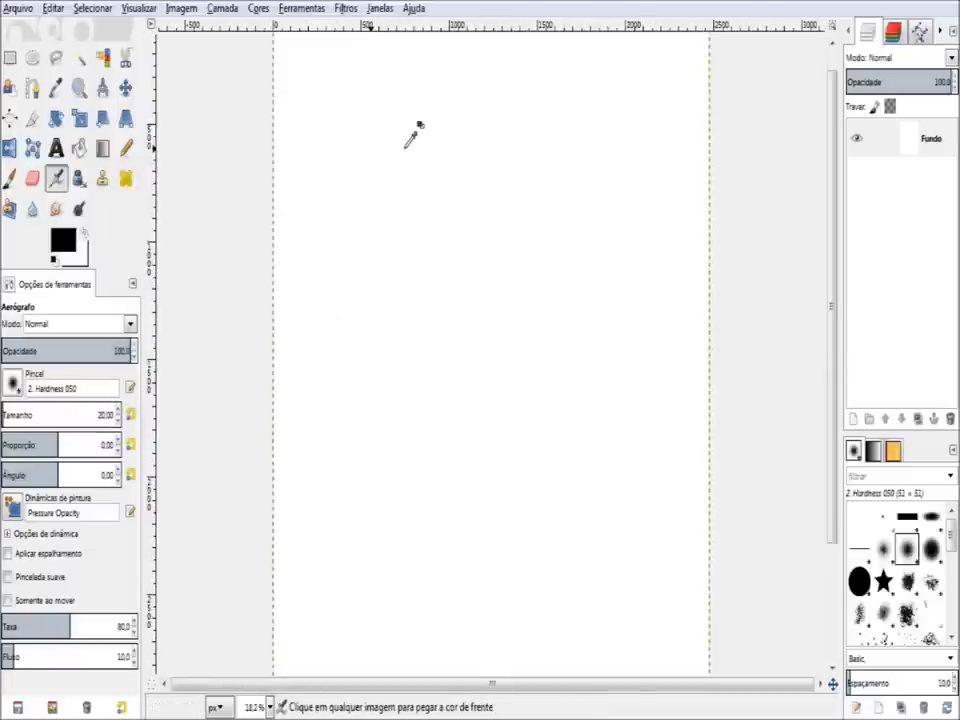
scroll(407, 145, "up", 1, "ctrl")
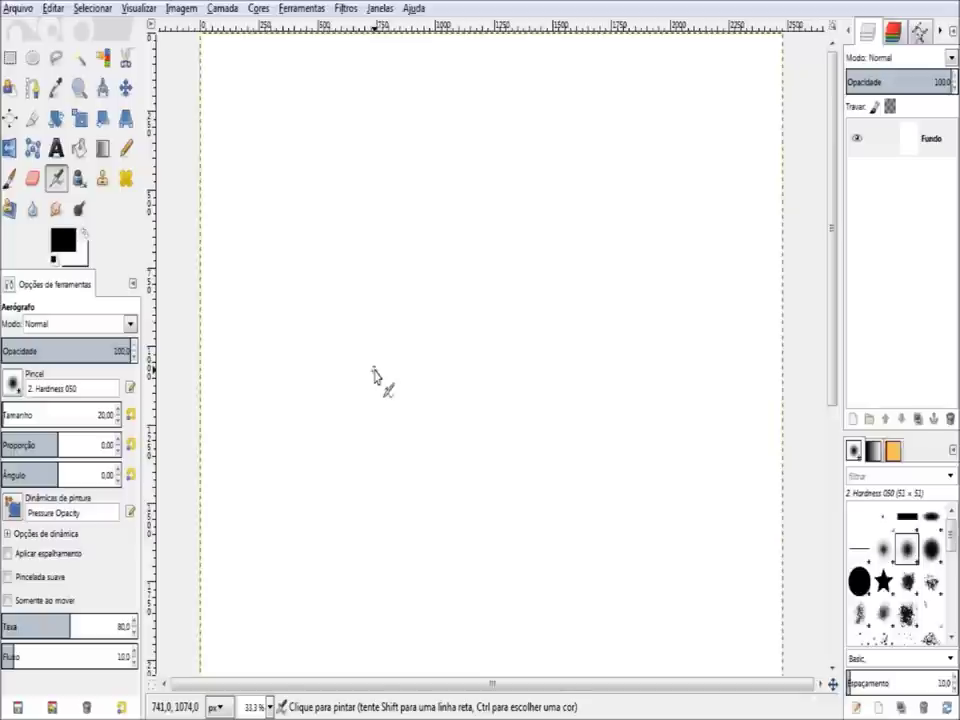
scroll(381, 313, "down", 1, "ctrl")
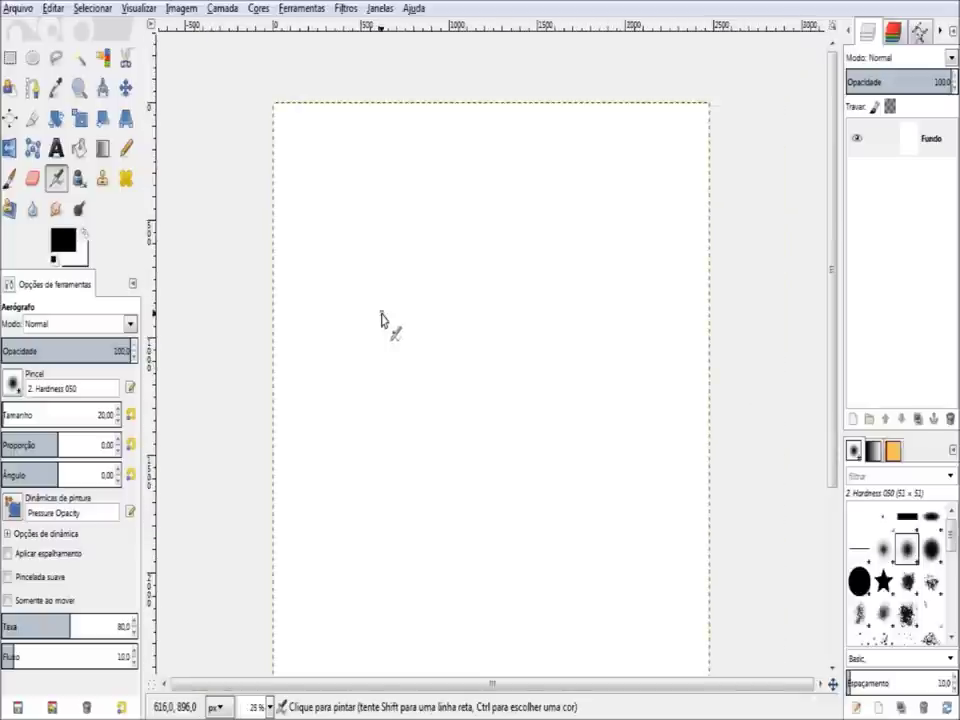
left_click(223, 708)
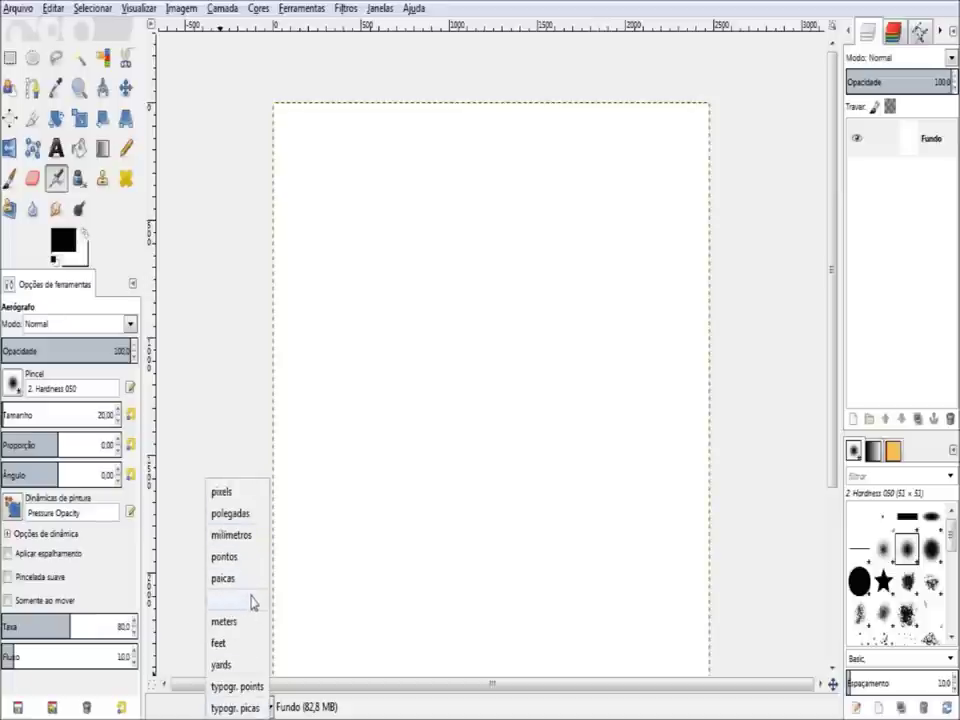
left_click(251, 606)
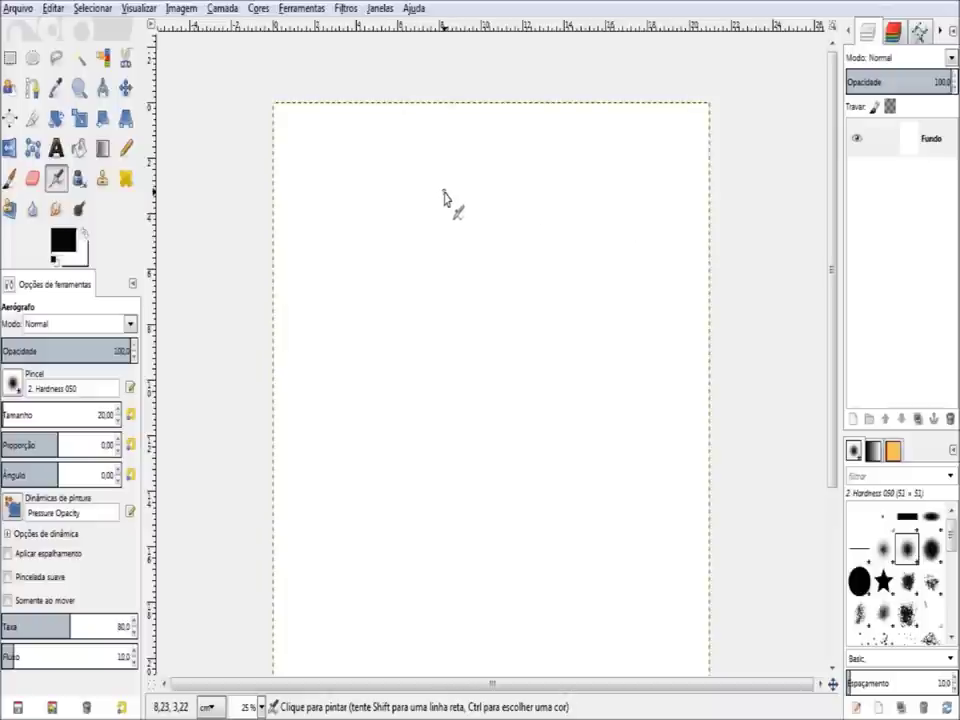
Draw a 1080 × 1328 px rectangular selection at 44, 64 px in the page's top-left.
key("r")
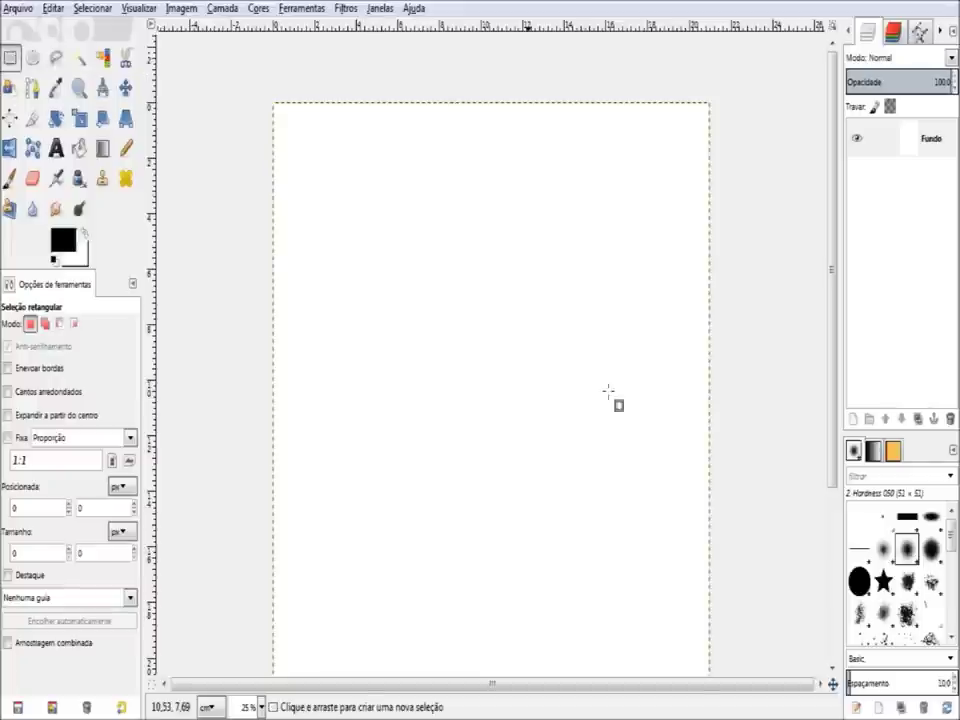
mouse_move(281, 118)
left_mouse_down()
mouse_move(358, 271)
mouse_move(475, 347)
mouse_move(478, 522)
mouse_move(469, 515)
left_mouse_up()
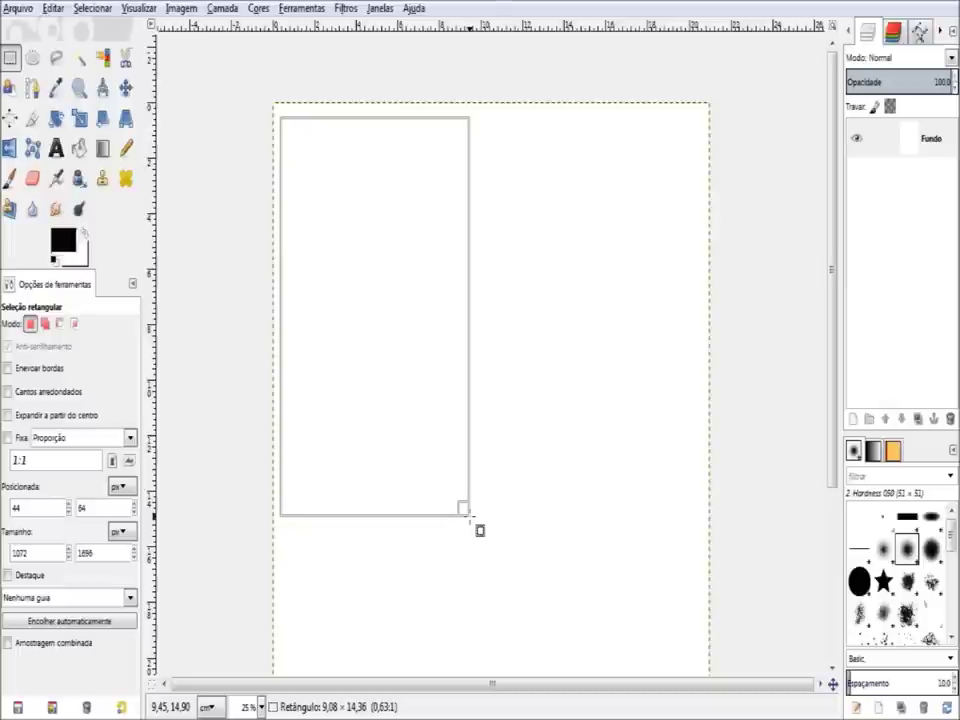
mouse_move(470, 517)
left_mouse_down()
mouse_move(672, 512)
mouse_move(697, 496)
mouse_move(722, 513)
mouse_move(707, 498)
mouse_move(524, 426)
mouse_move(479, 432)
left_mouse_up()
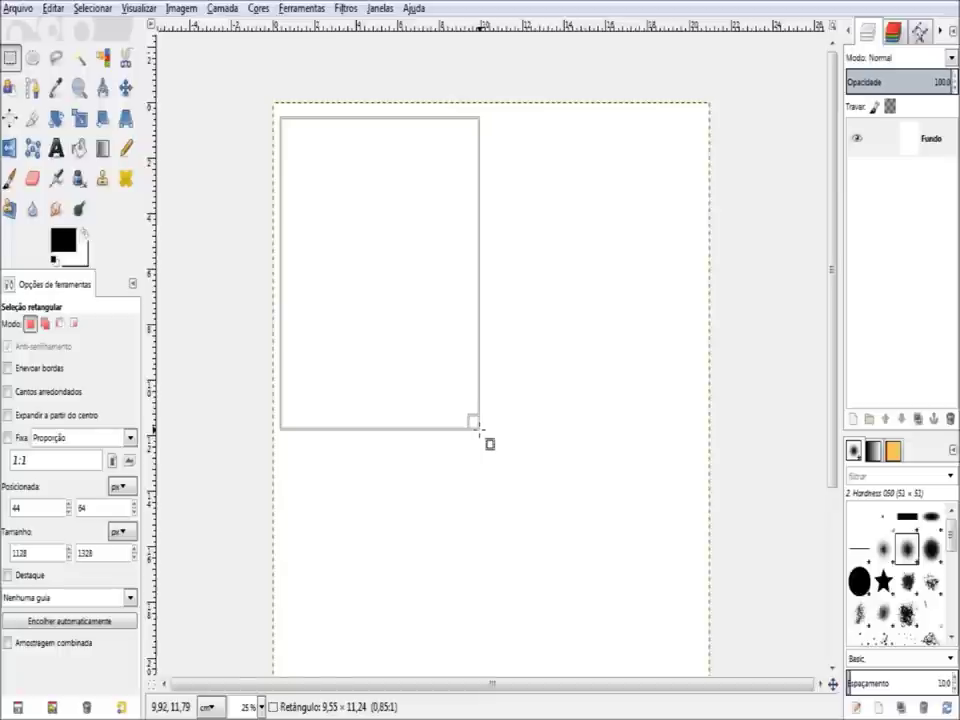
mouse_move(478, 430)
left_mouse_down()
mouse_move(469, 430)
mouse_move(481, 443)
mouse_move(471, 431)
left_mouse_up()
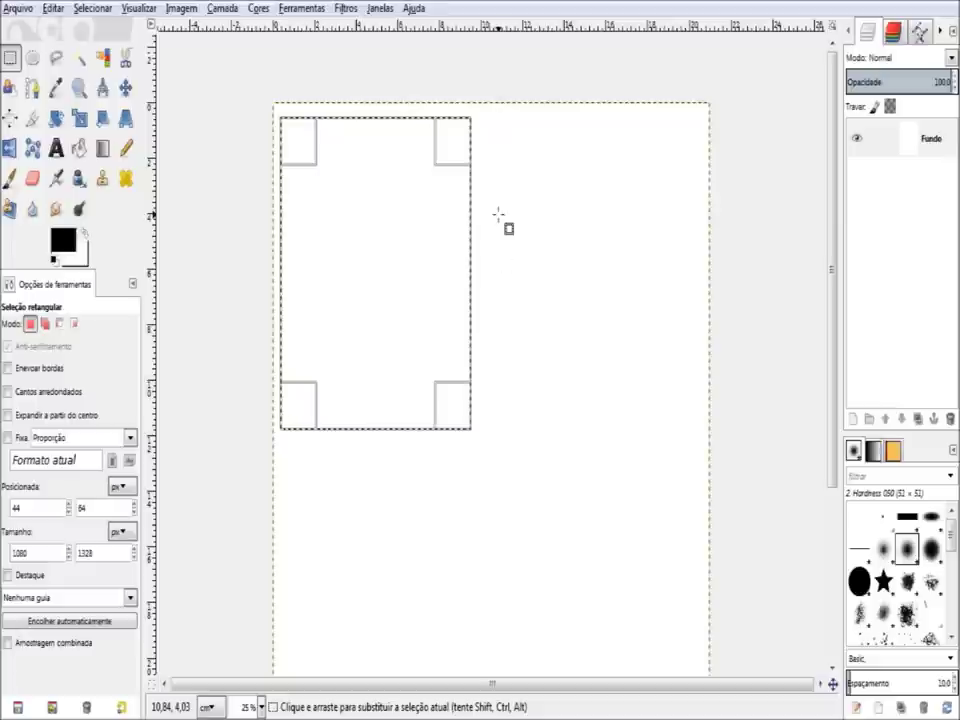
scroll(515, 316, "down", 3)
Restore the accidentally cleared selection and stretch its height to 1504 px.
scroll(519, 310, "down", 1, "ctrl")
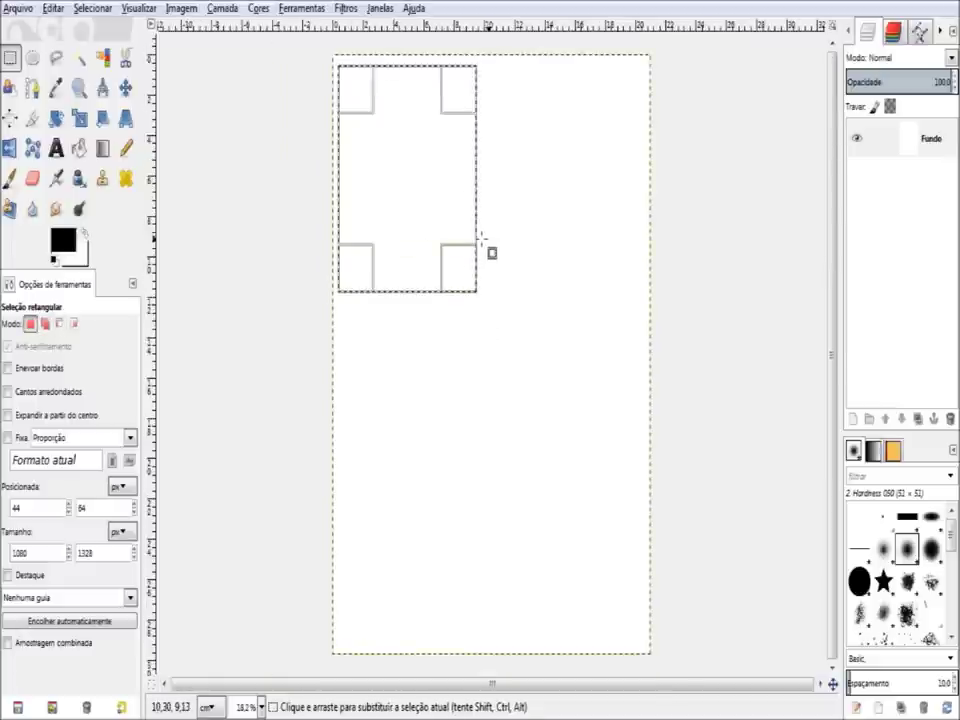
left_click(498, 483)
key("ctrl+z")
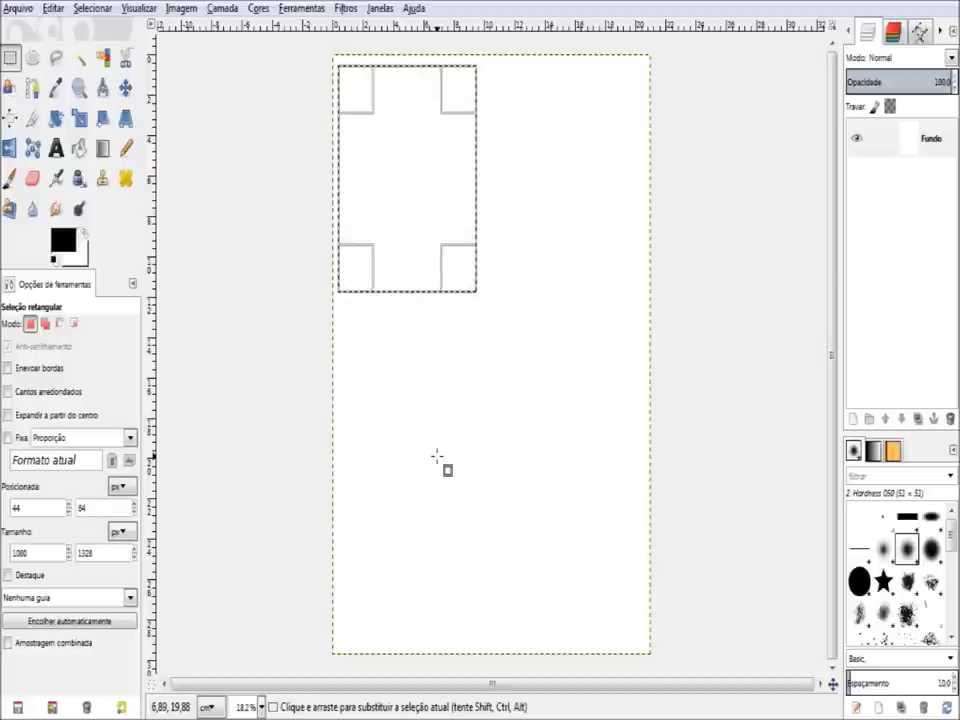
left_click_drag(421, 302, 466, 153)
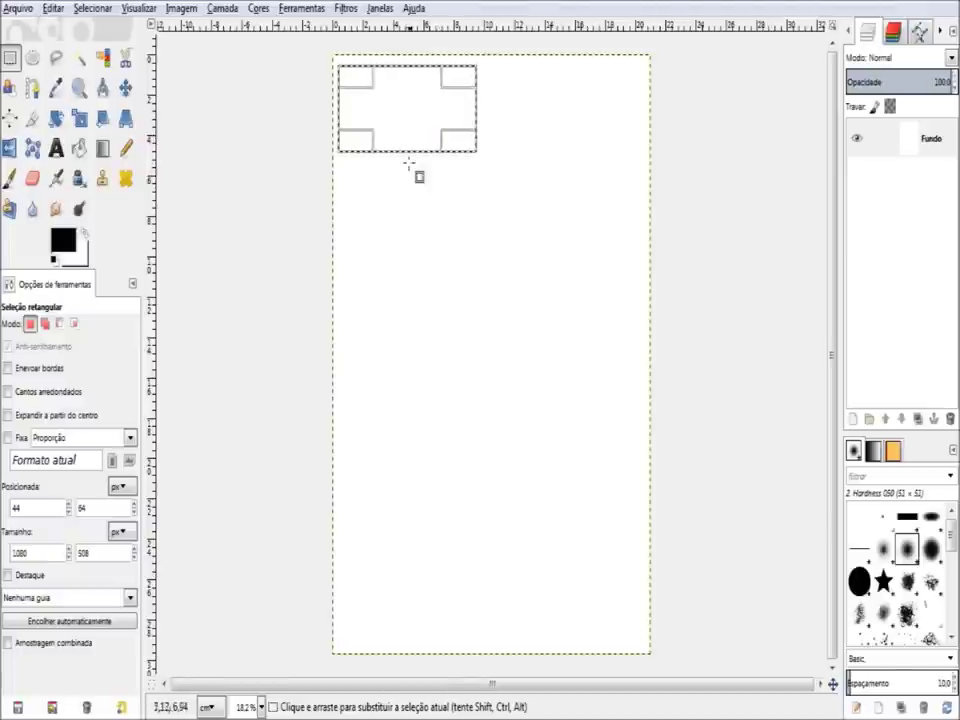
left_click_drag(410, 163, 433, 626)
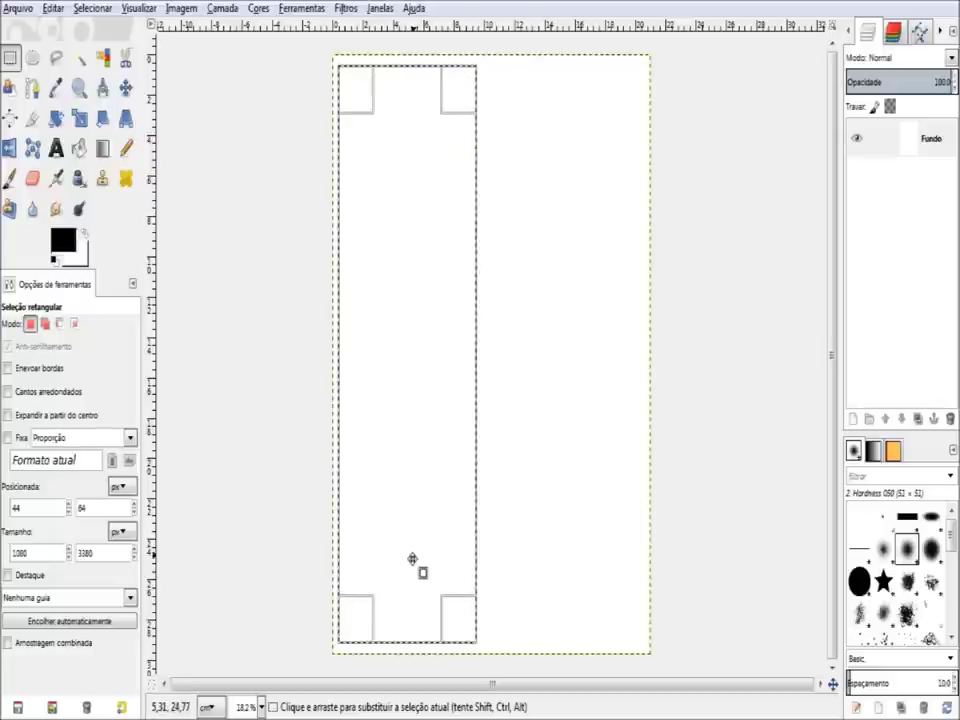
mouse_move(424, 398)
left_mouse_down()
mouse_move(421, 290)
mouse_move(421, 302)
left_mouse_up()
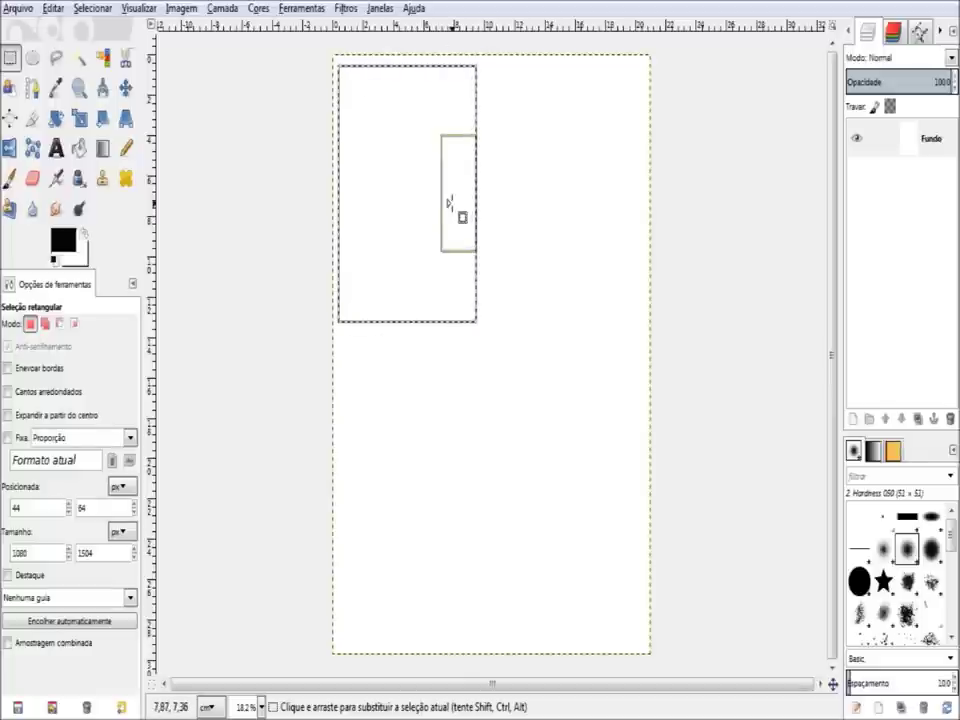
Set the foreground colour to light cream fff7e0.
left_click(476, 192)
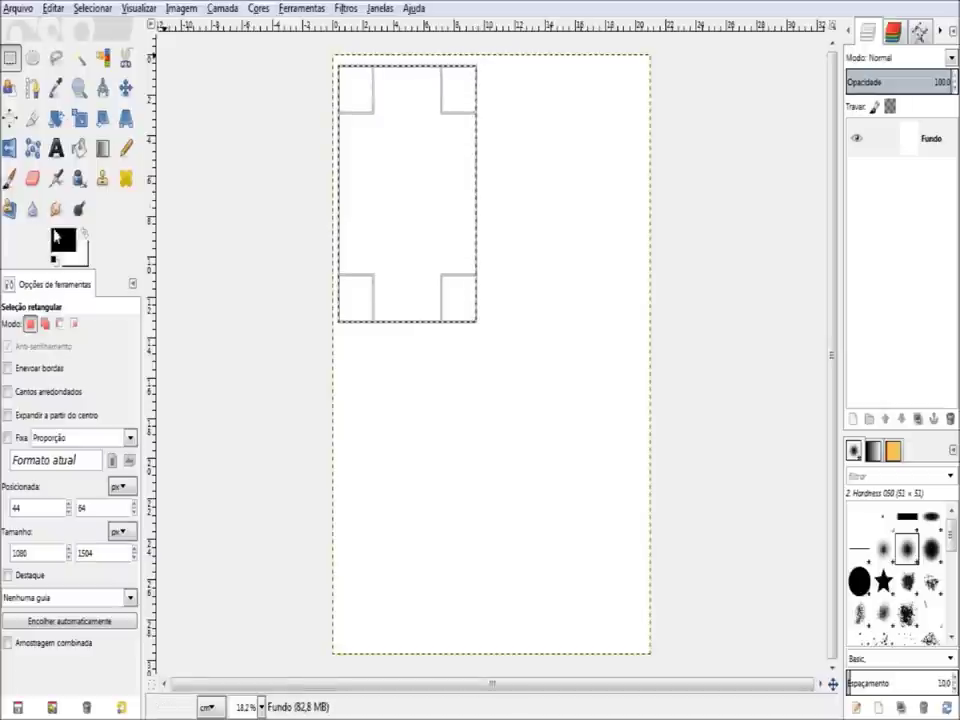
left_click(64, 241)
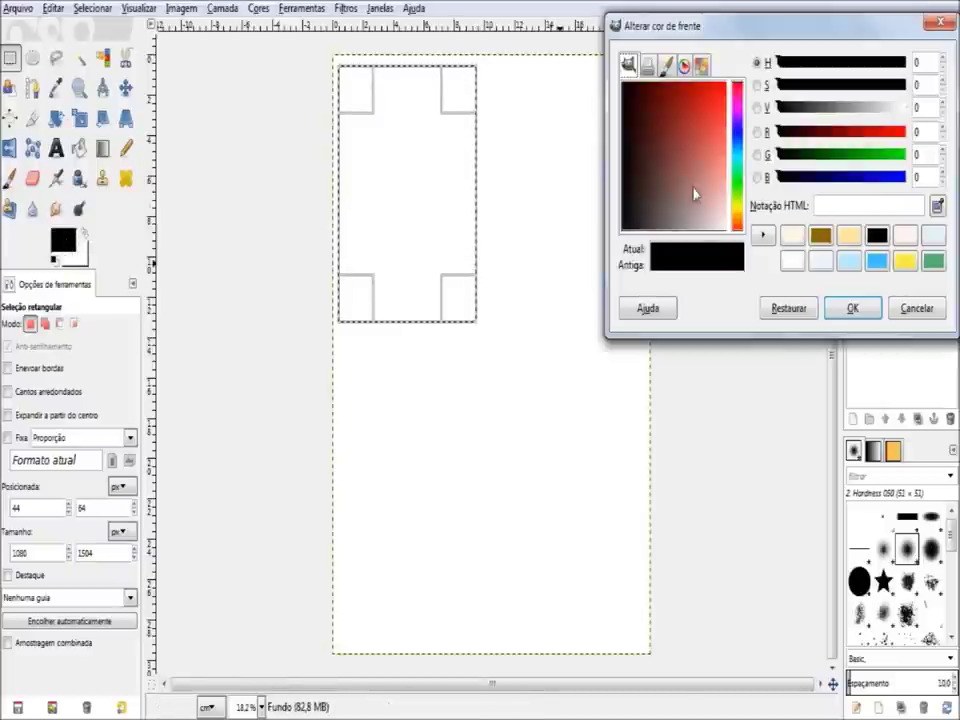
left_click(797, 246)
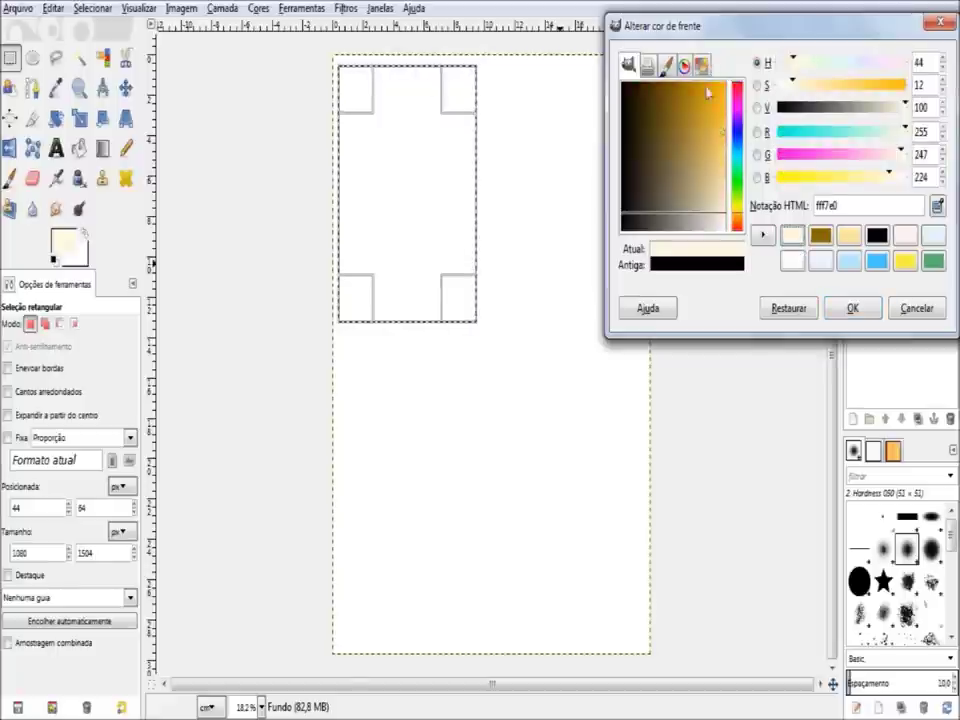
left_click(849, 312)
Fill the 1080 × 1504 px card selection with the cream colour.
left_click_drag(62, 248, 232, 286)
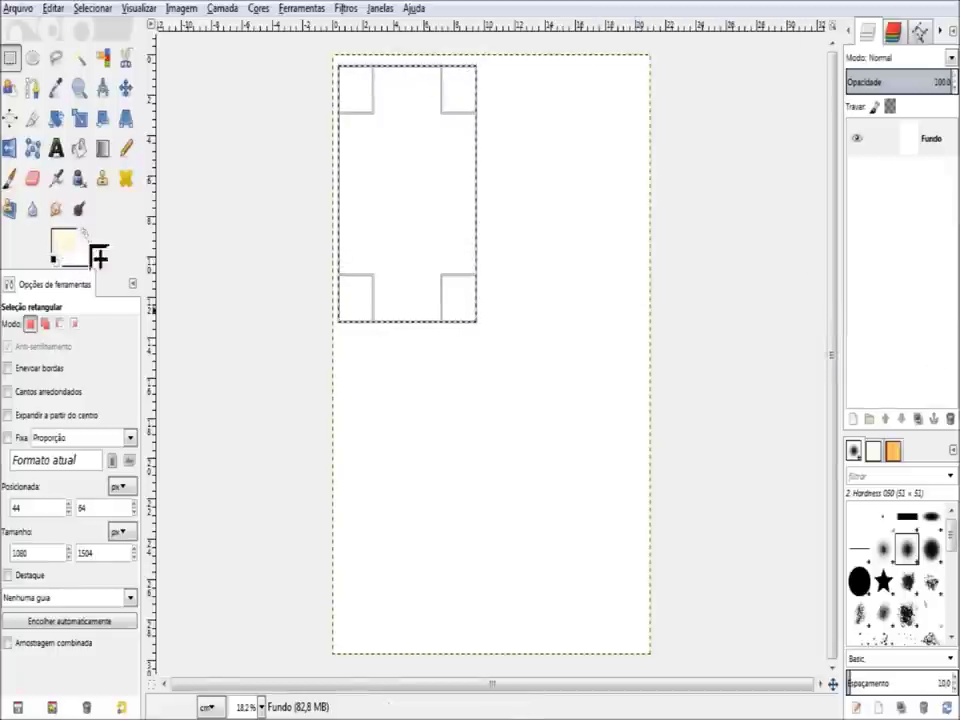
left_click_drag(236, 292, 409, 190)
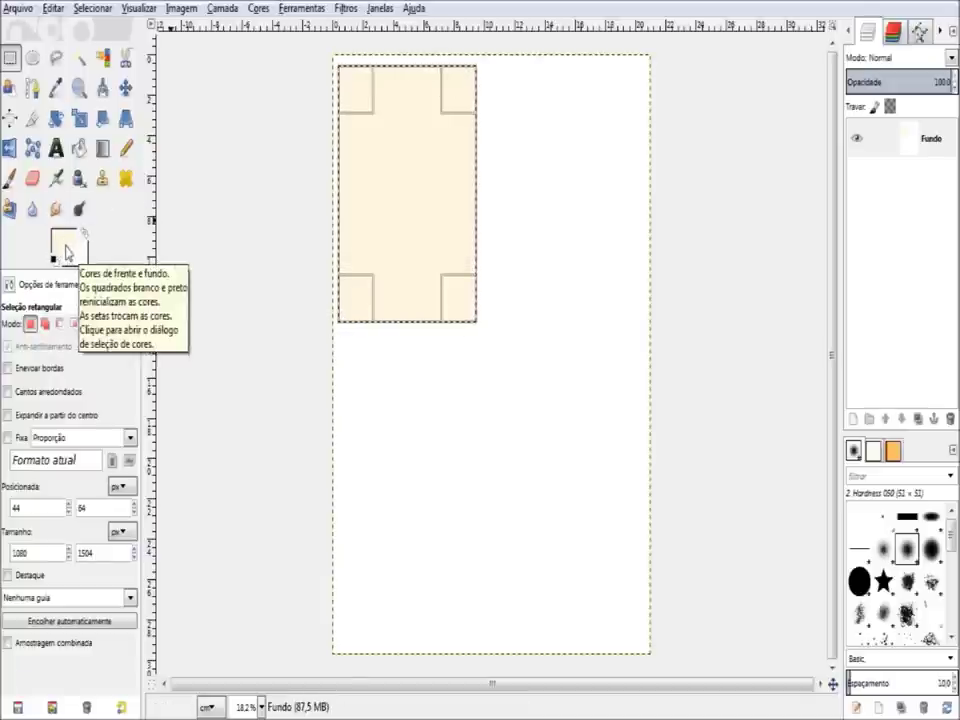
left_click_drag(67, 254, 389, 232)
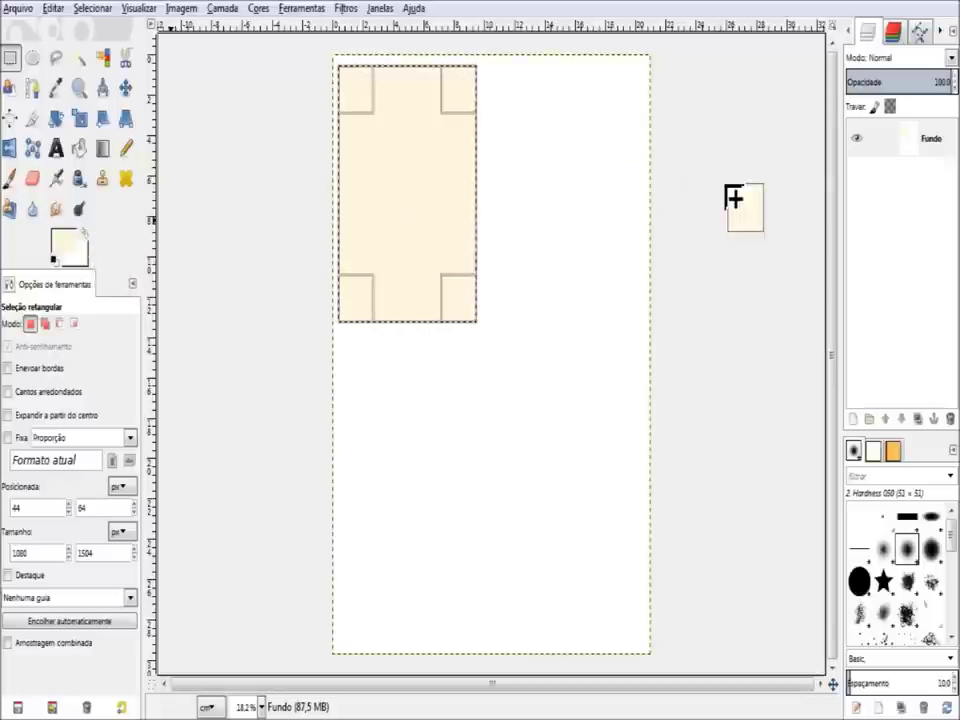
mouse_move(389, 232)
left_mouse_down()
mouse_move(586, 454)
mouse_move(576, 446)
left_mouse_up()
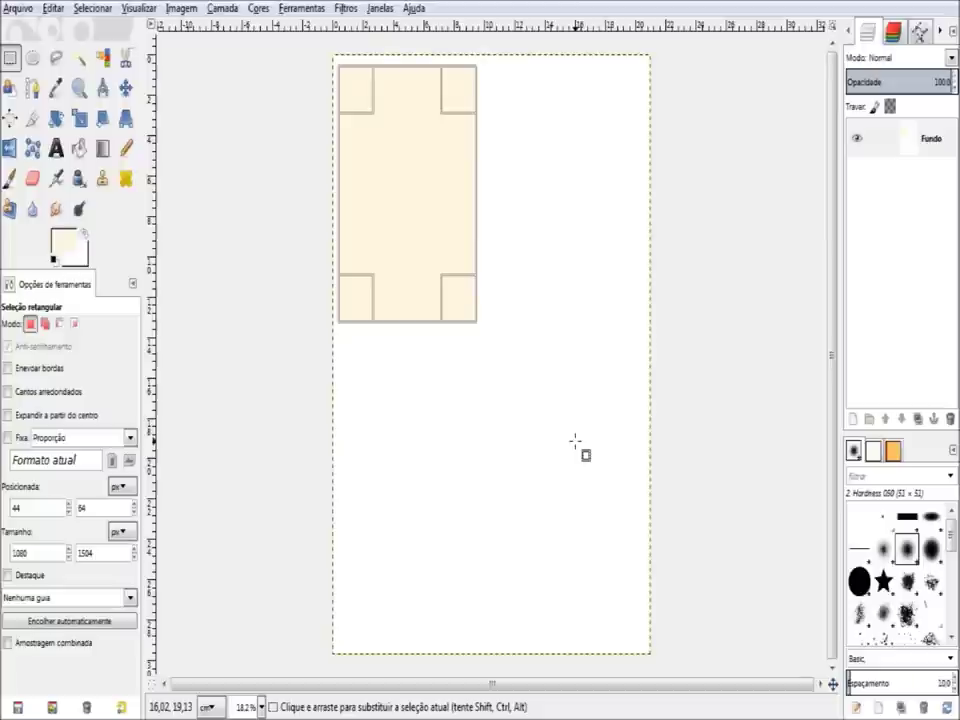
left_click_drag(64, 242, 514, 452)
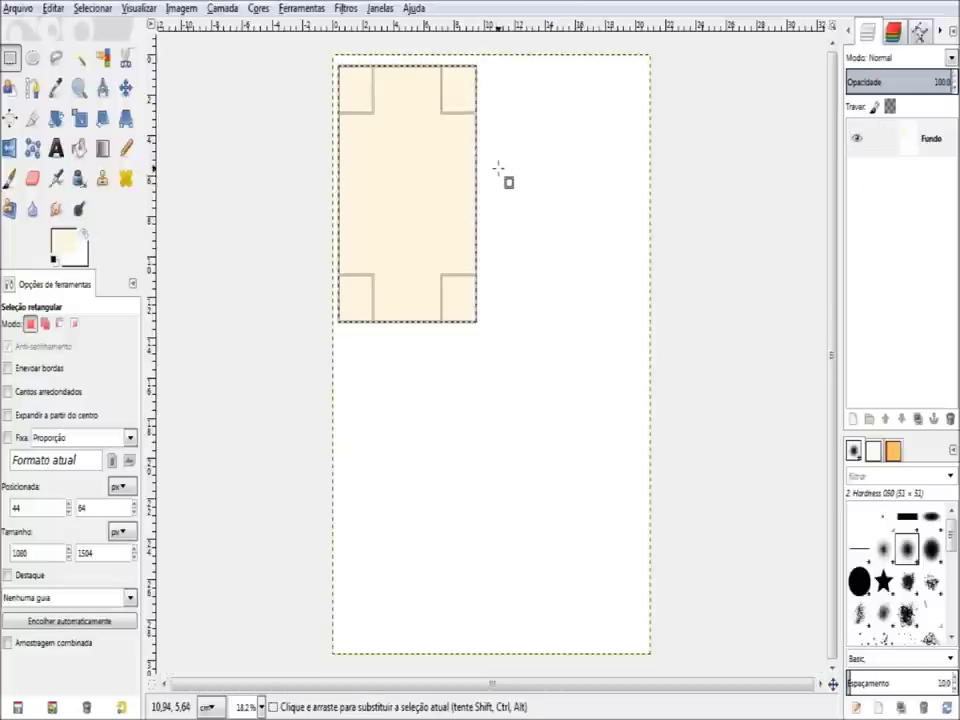
left_click(490, 400)
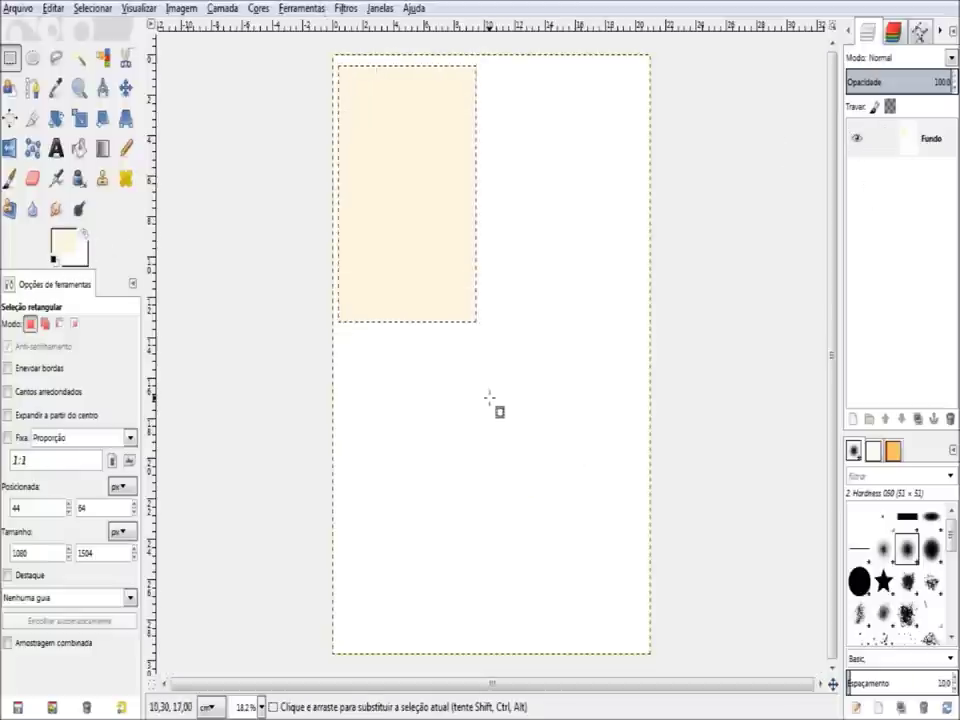
Undo the accidental full-page cream fill.
left_click_drag(64, 242, 541, 458)
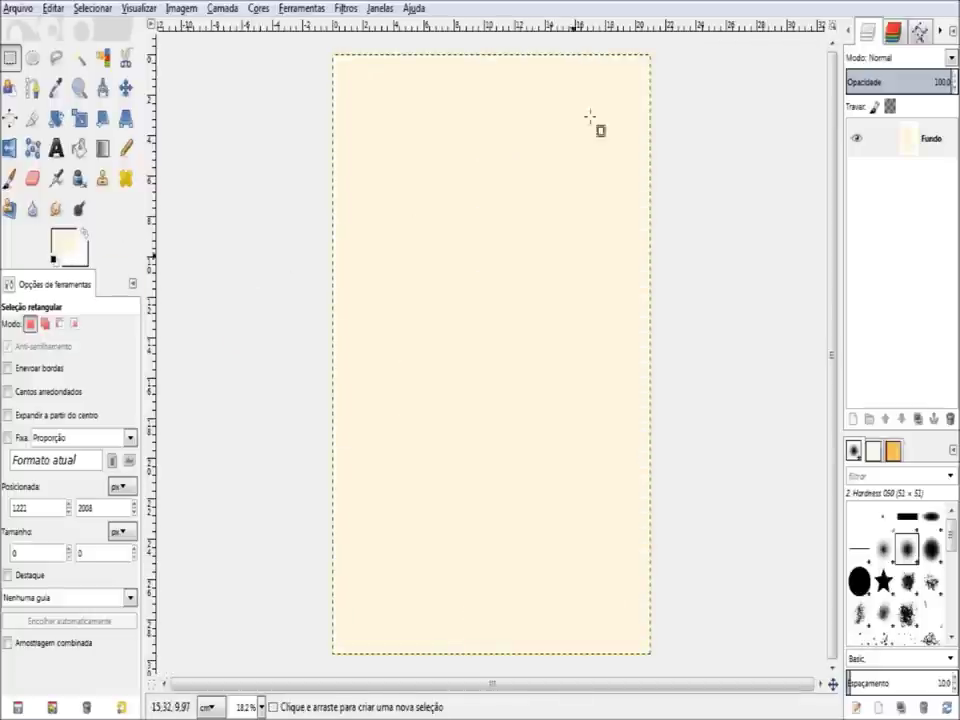
key("ctrl+z")
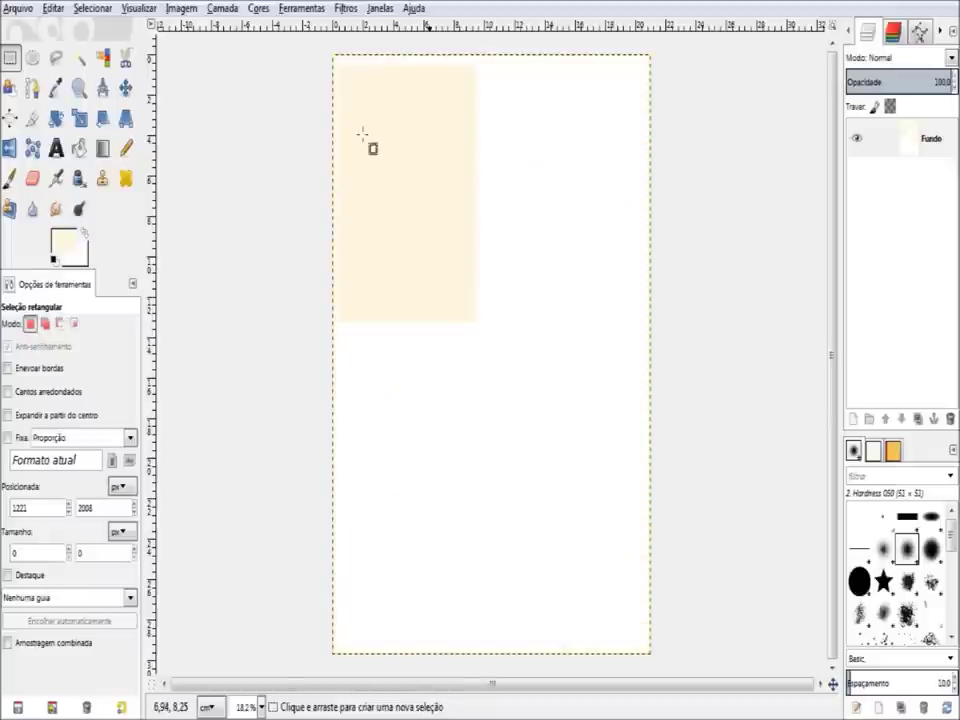
scroll(350, 134, "up", 1, "ctrl")
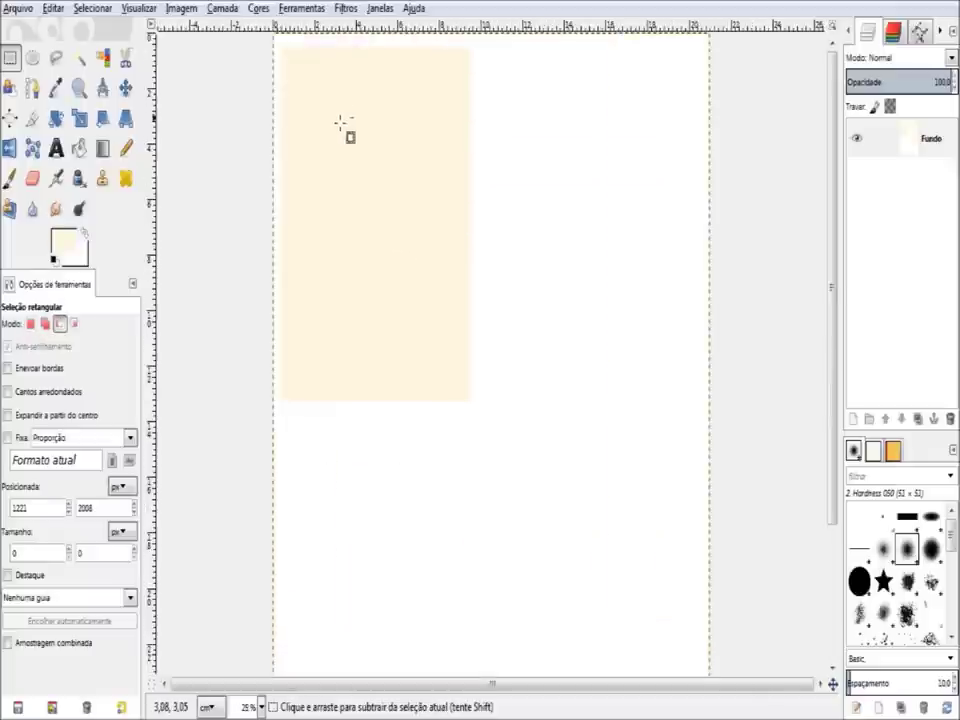
Choose a deeper, warmer beige as the foreground colour.
left_click(62, 246)
left_click_drag(722, 220, 720, 201)
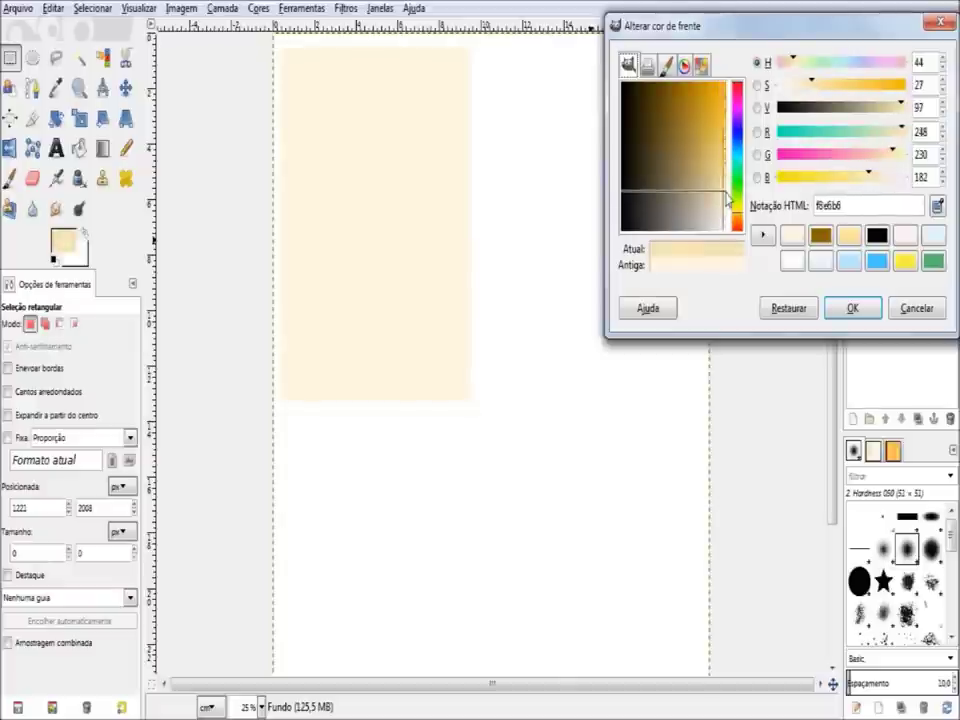
left_click_drag(720, 201, 724, 187)
left_click(851, 311)
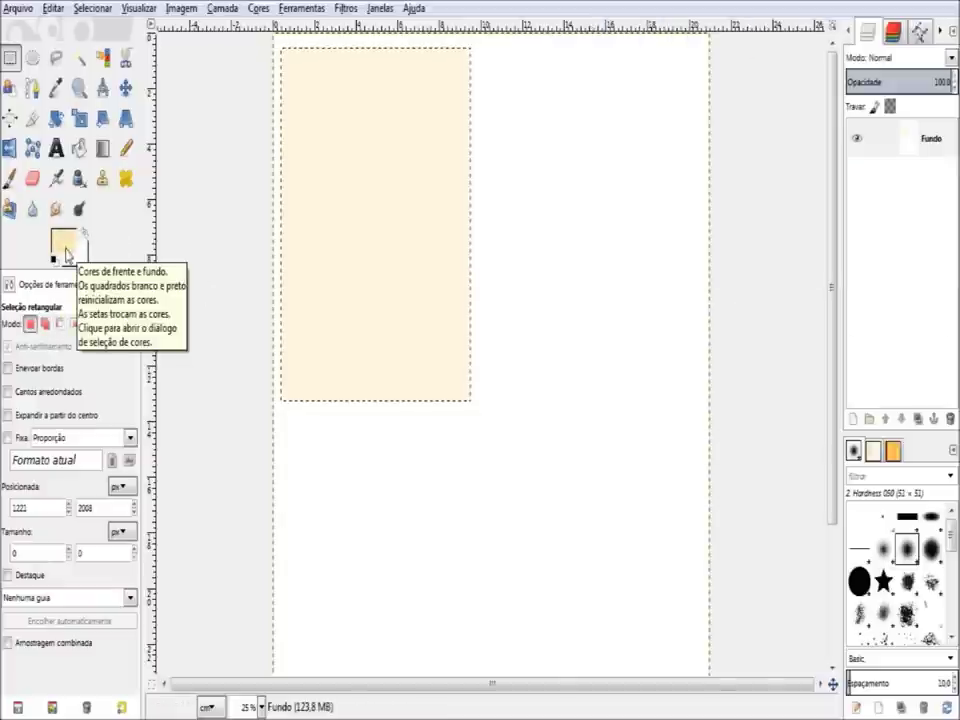
Refill the card rectangle with the new beige and clear the selection.
left_click_drag(65, 250, 390, 291)
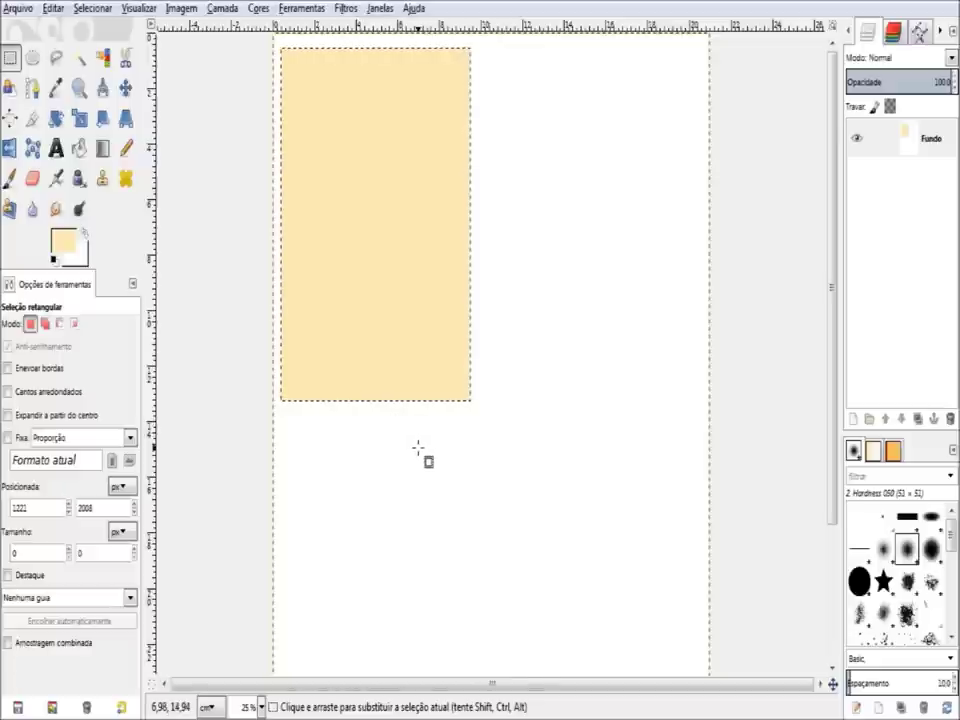
left_click(417, 443)
left_click(9, 60)
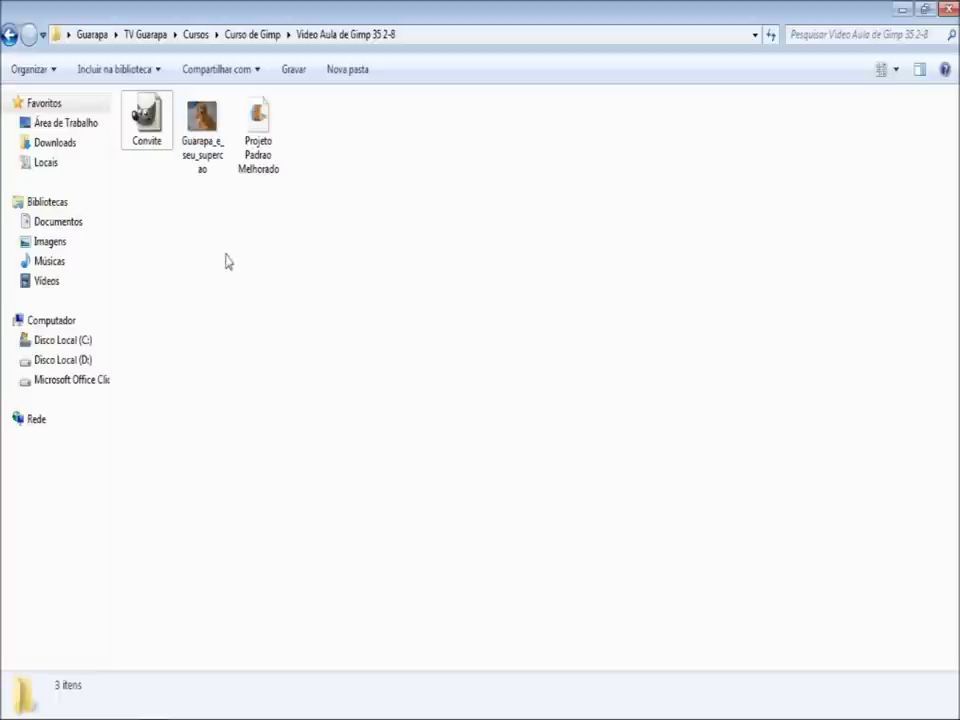
Drag the dog JPEG from the Explorer folder onto GIMP's Layers panel.
left_click(211, 153)
left_click_drag(199, 181, 253, 302)
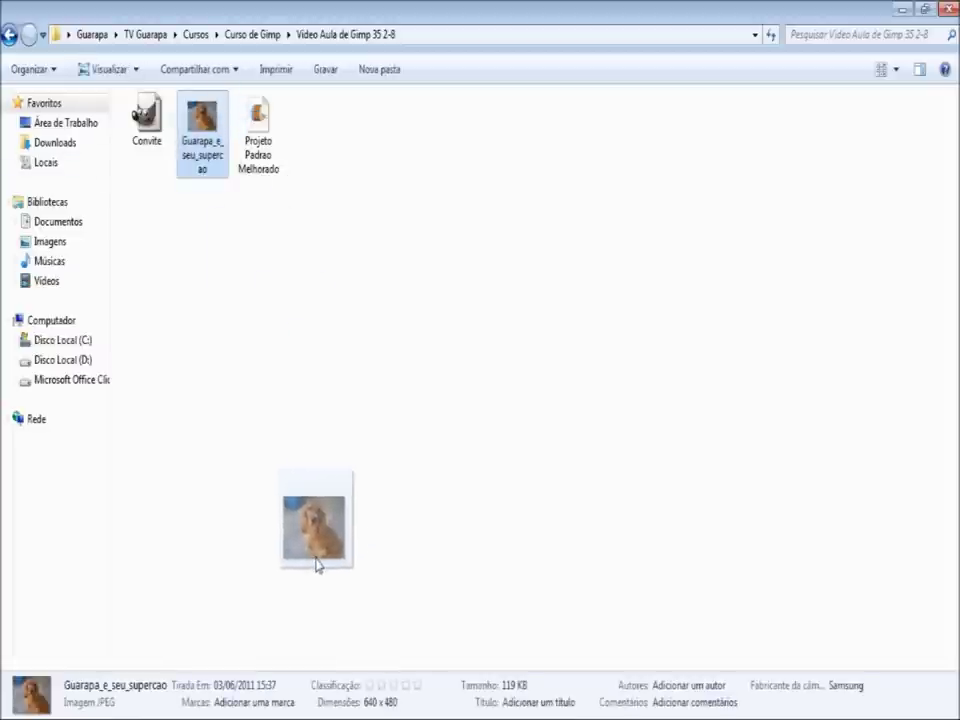
mouse_move(253, 302)
left_mouse_down()
mouse_move(207, 708)
mouse_move(868, 285)
mouse_move(881, 229)
left_mouse_up()
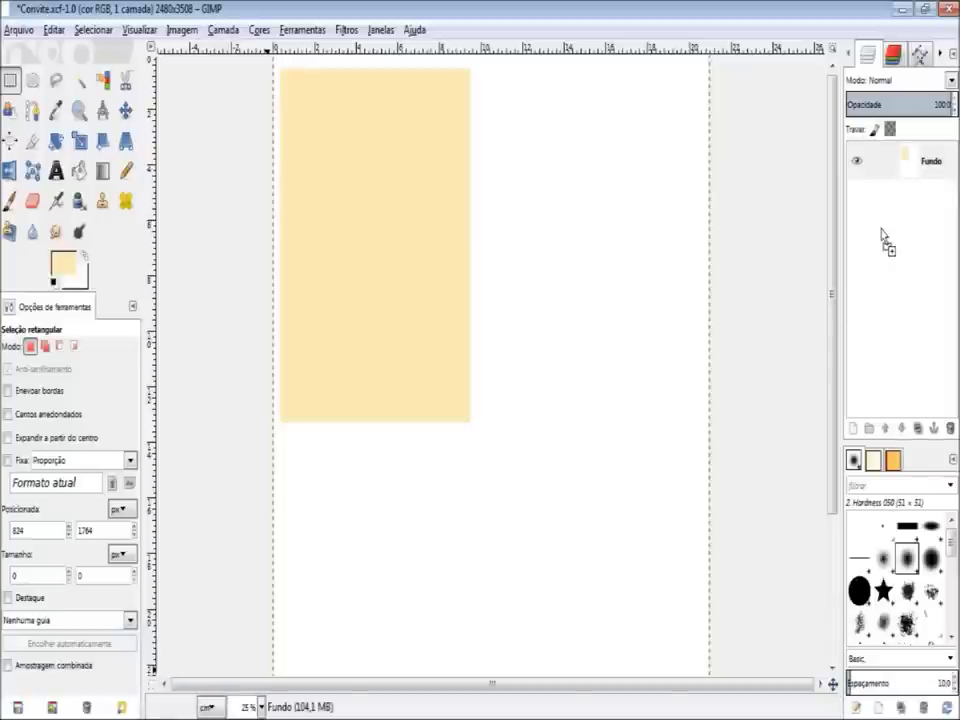
left_click_drag(881, 233, 890, 240)
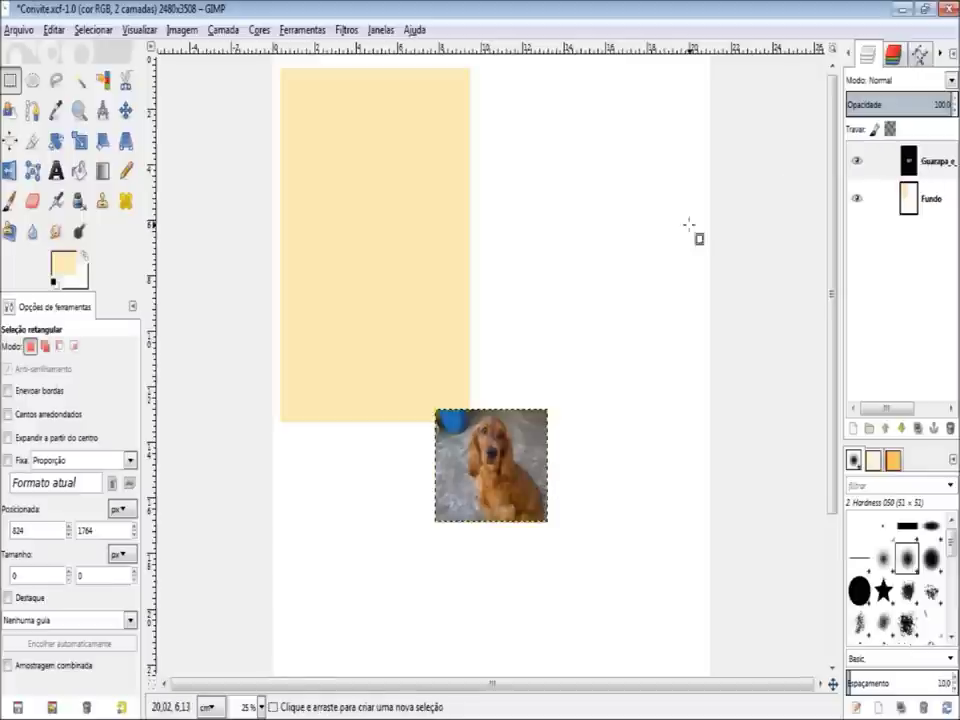
Move the dog photo layer to the page's upper right beside the beige card.
key("m")
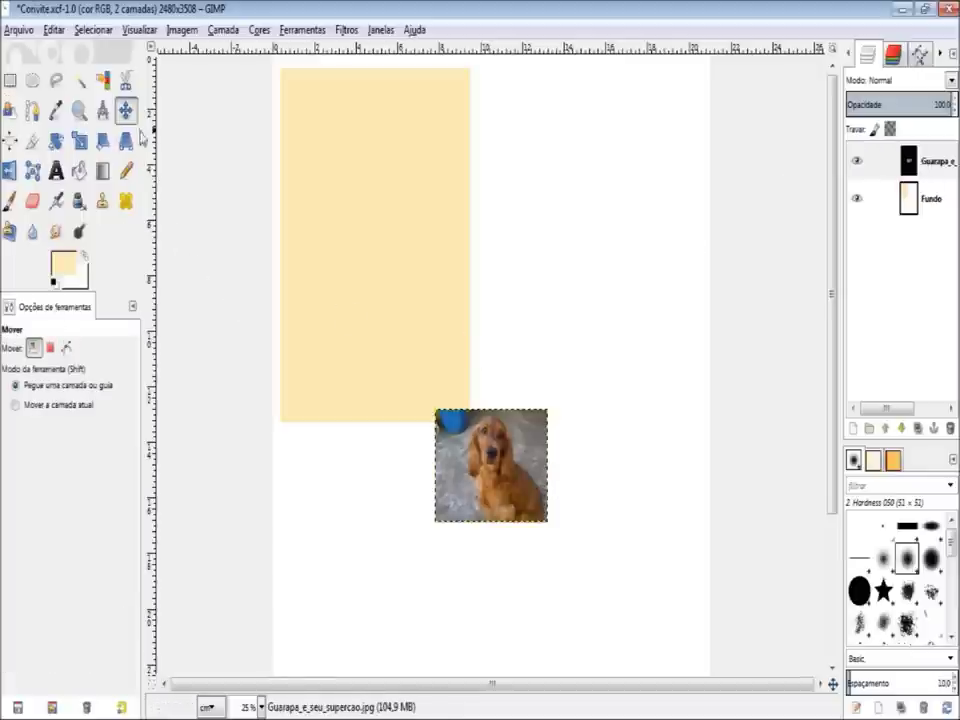
left_click_drag(495, 497, 617, 239)
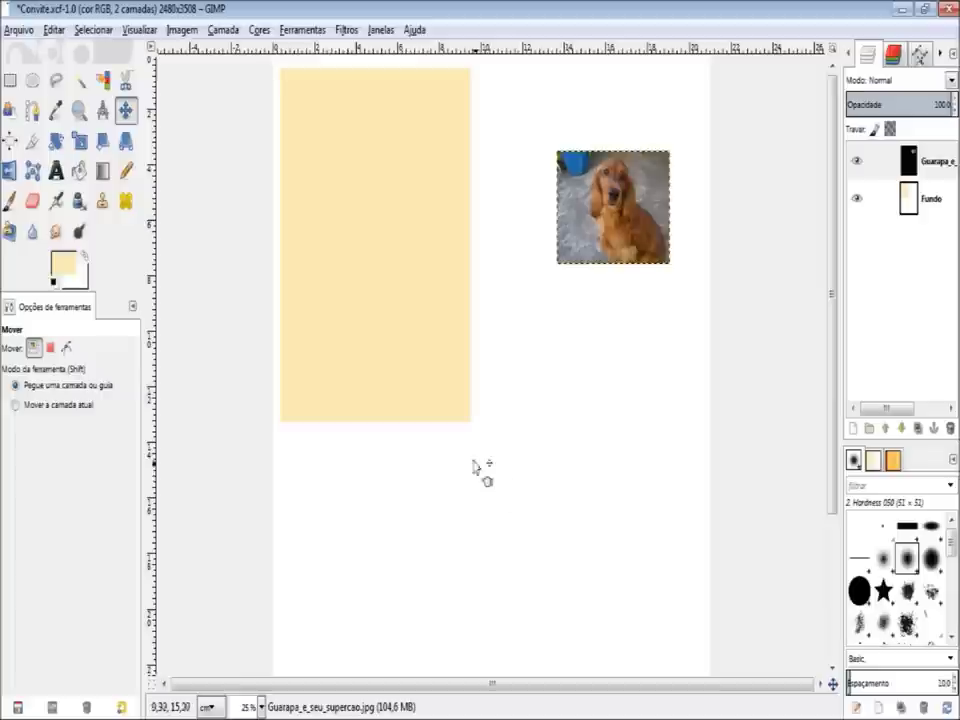
left_click(24, 30)
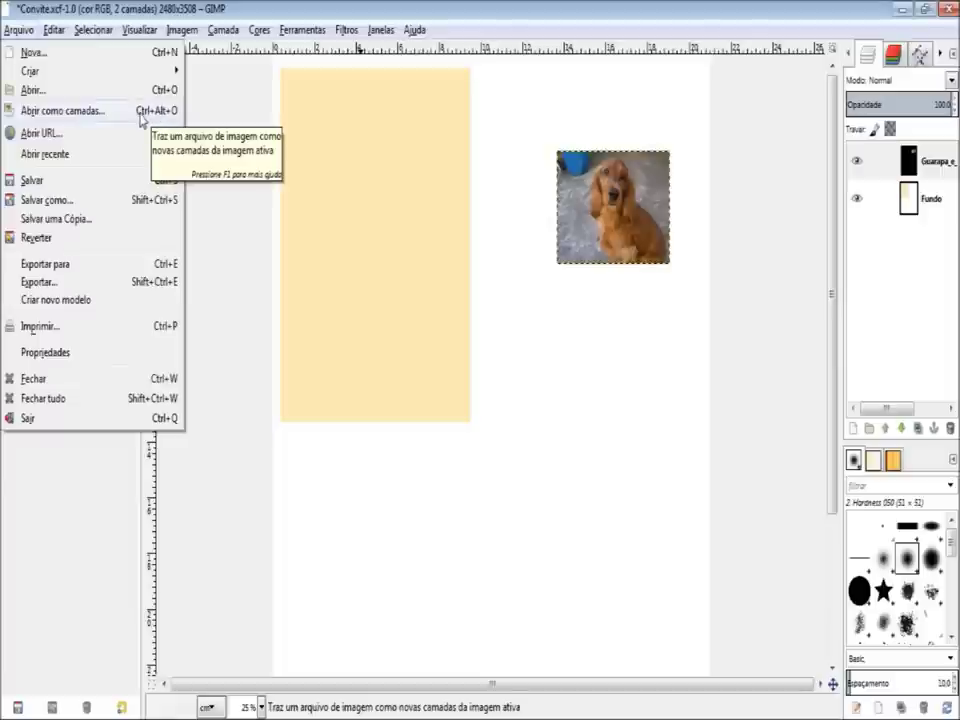
left_click(414, 30)
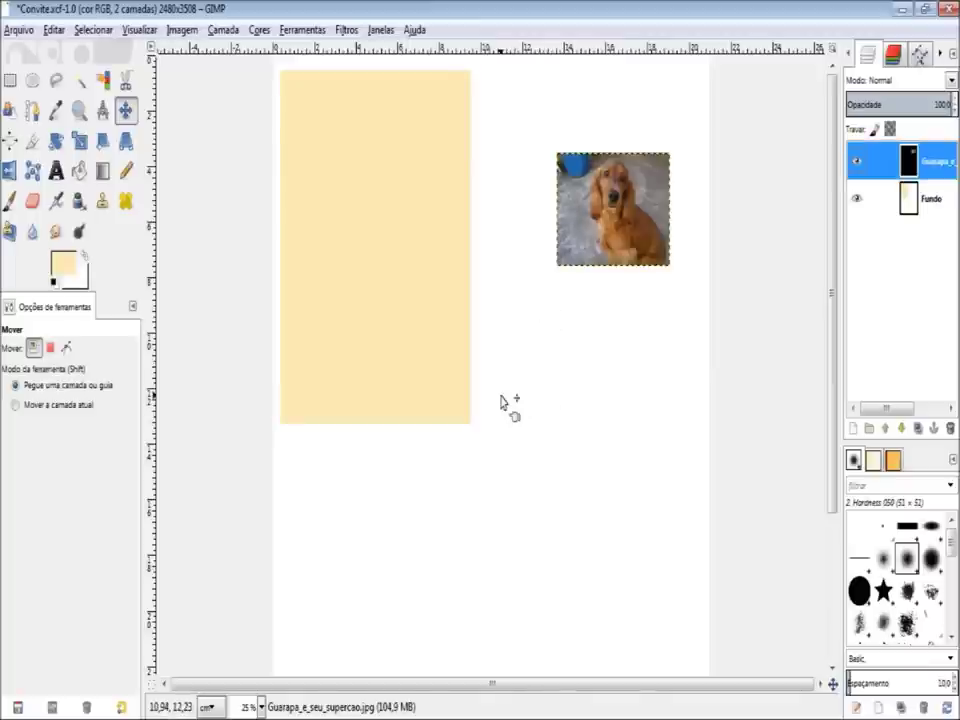
Hide the dog photo layer and select the whole beige card on the Fundo layer.
left_click(858, 164)
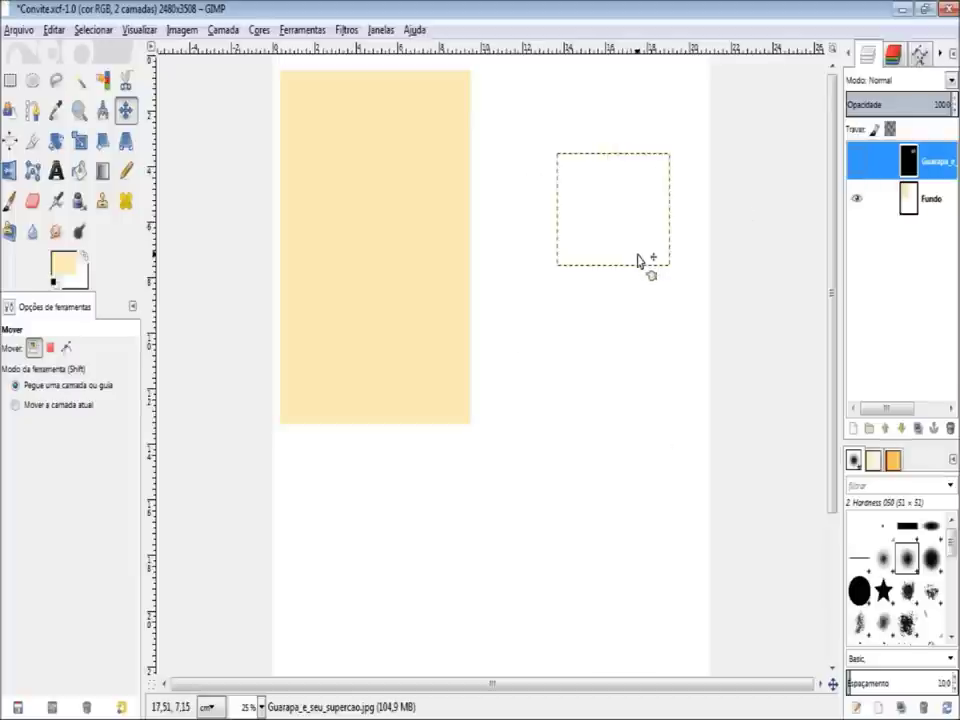
left_click(920, 213)
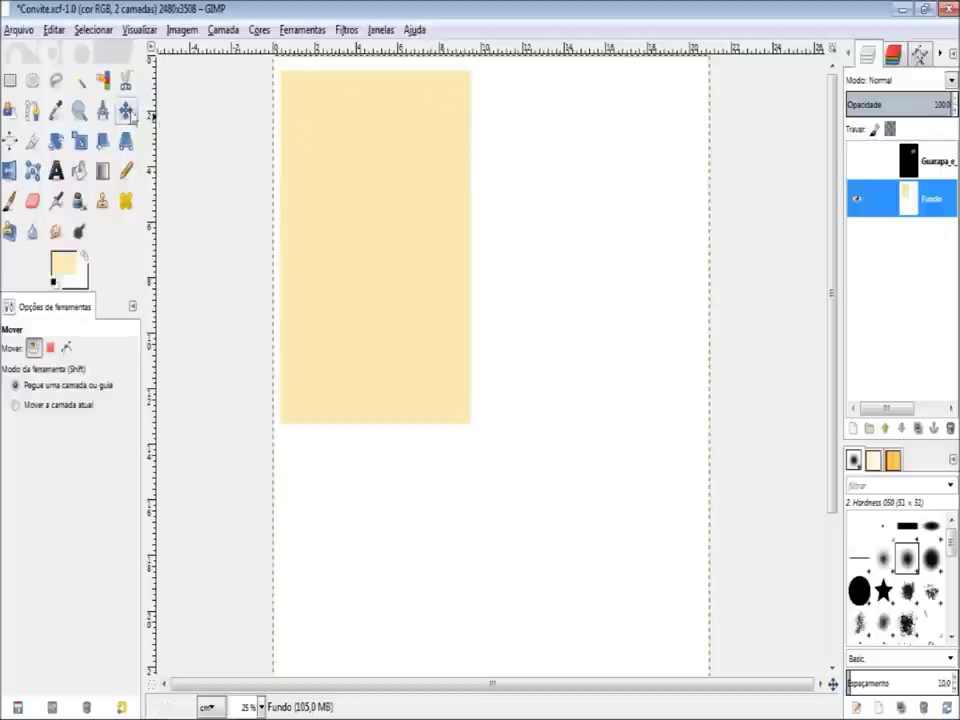
left_click(11, 81)
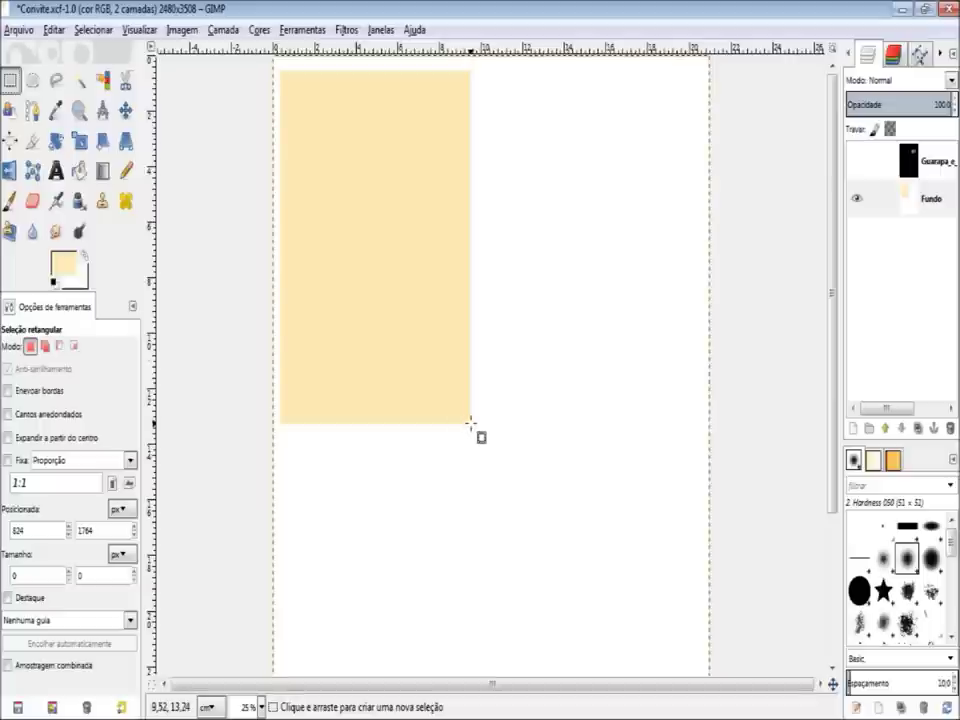
left_click_drag(470, 423, 277, 286)
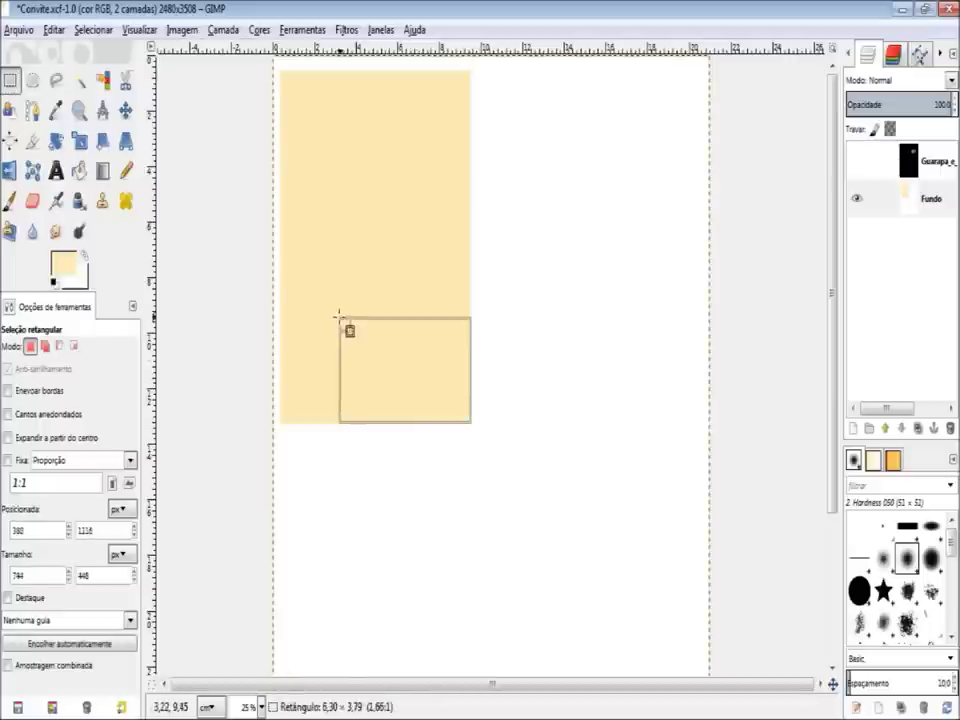
mouse_move(287, 298)
left_mouse_down()
mouse_move(322, 155)
mouse_move(282, 72)
left_mouse_up()
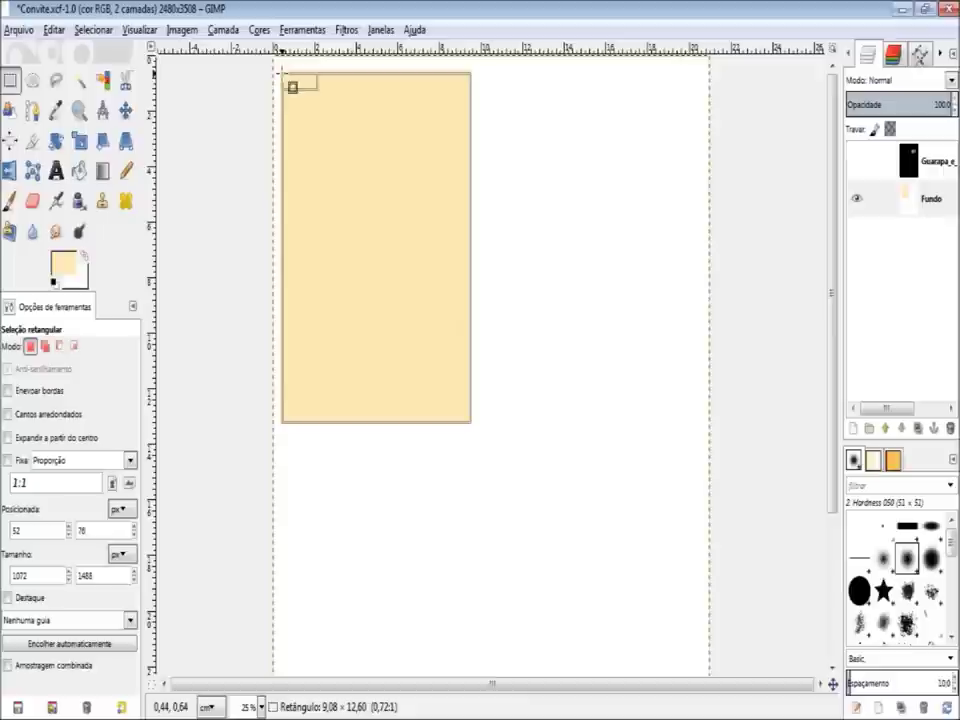
left_click_drag(292, 85, 282, 72)
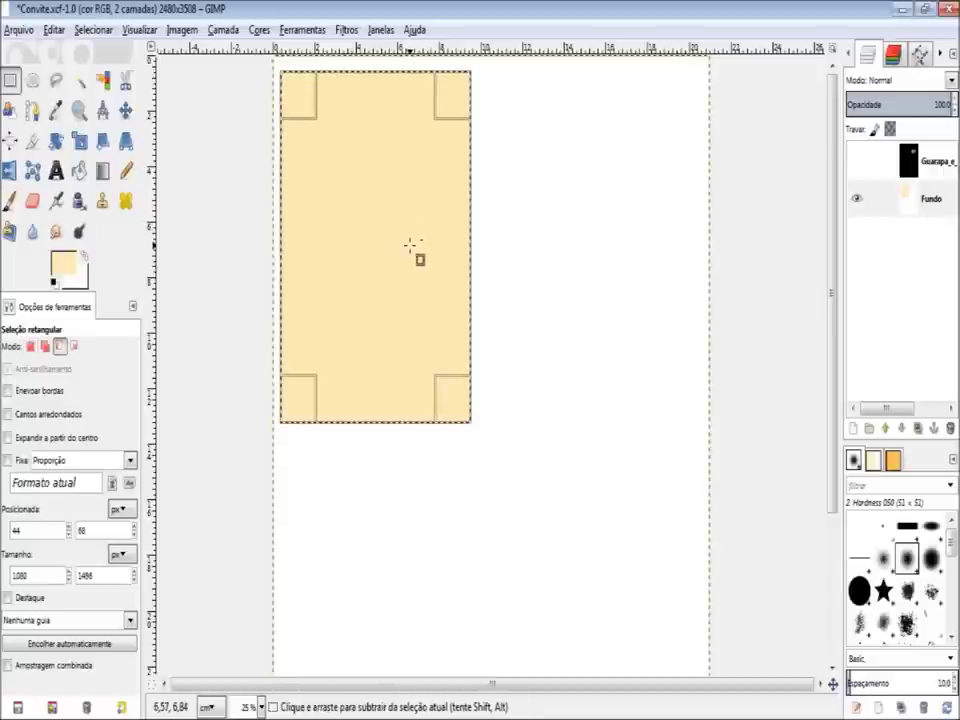
Copy the card and paste it as a new layer via Editar > Colar como.
key("ctrl+c")
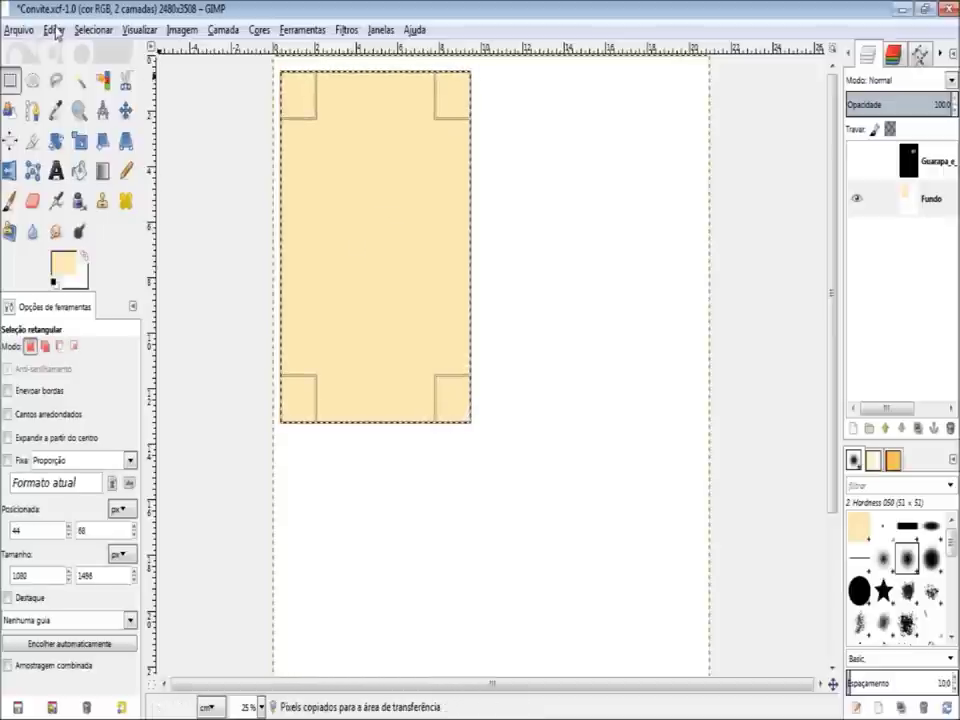
left_click(47, 29)
mouse_move(124, 238)
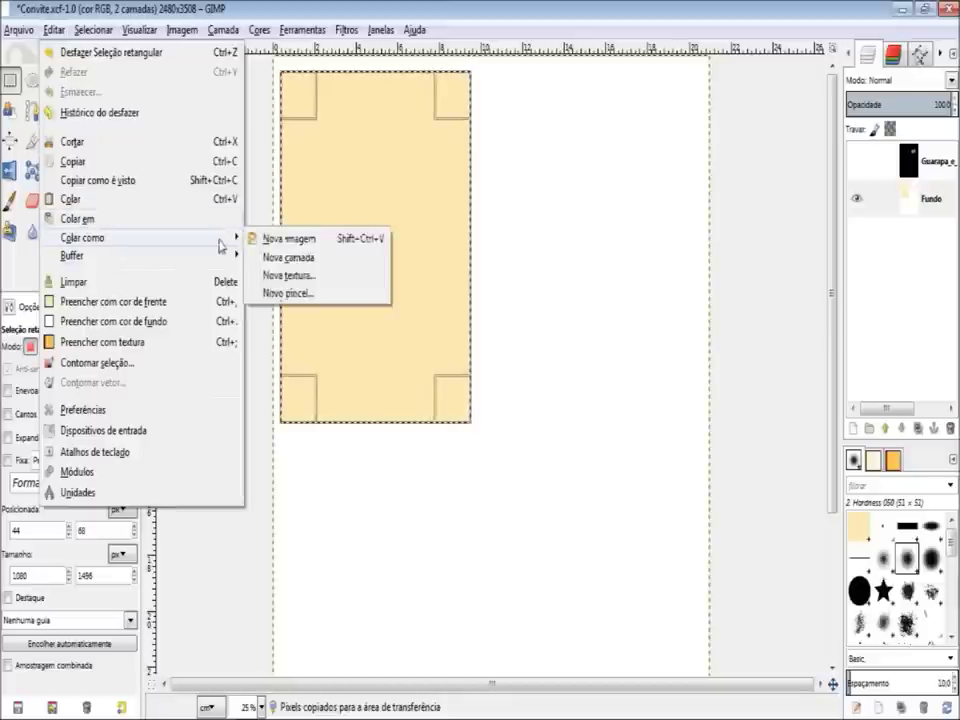
left_click(290, 259)
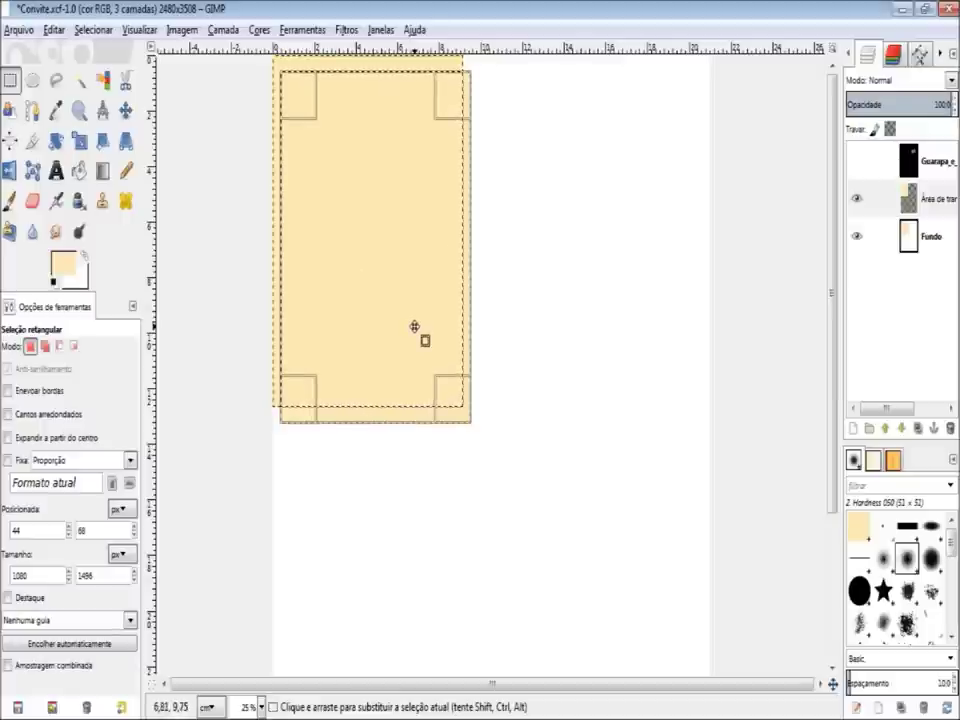
Move the pasted 'Área de transferência' card beside the original, then reselect Fundo.
left_click(460, 502)
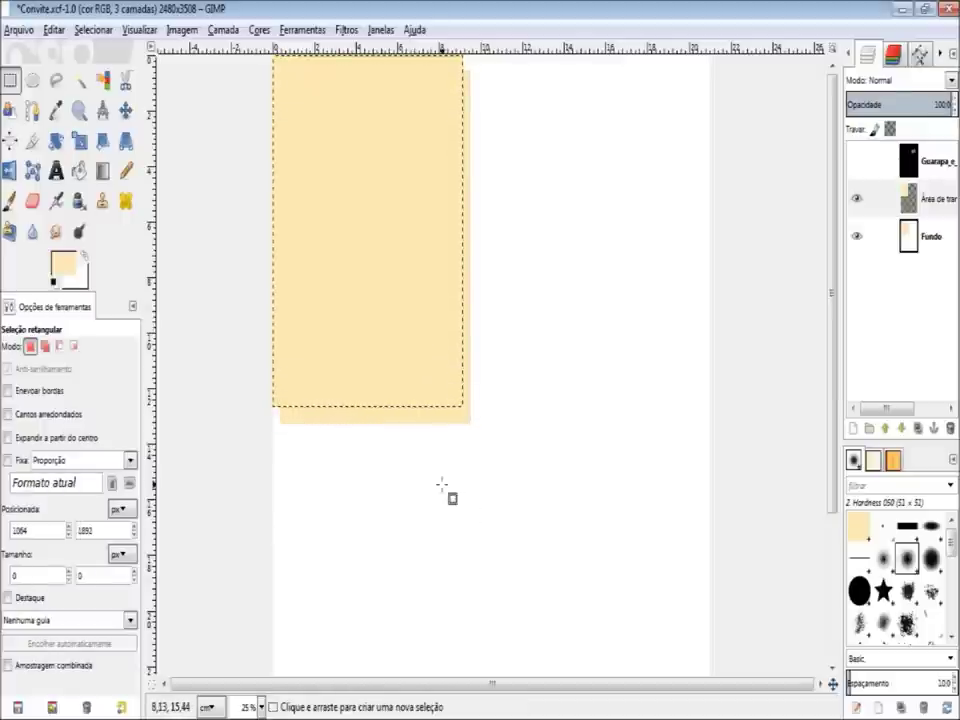
left_click(856, 238)
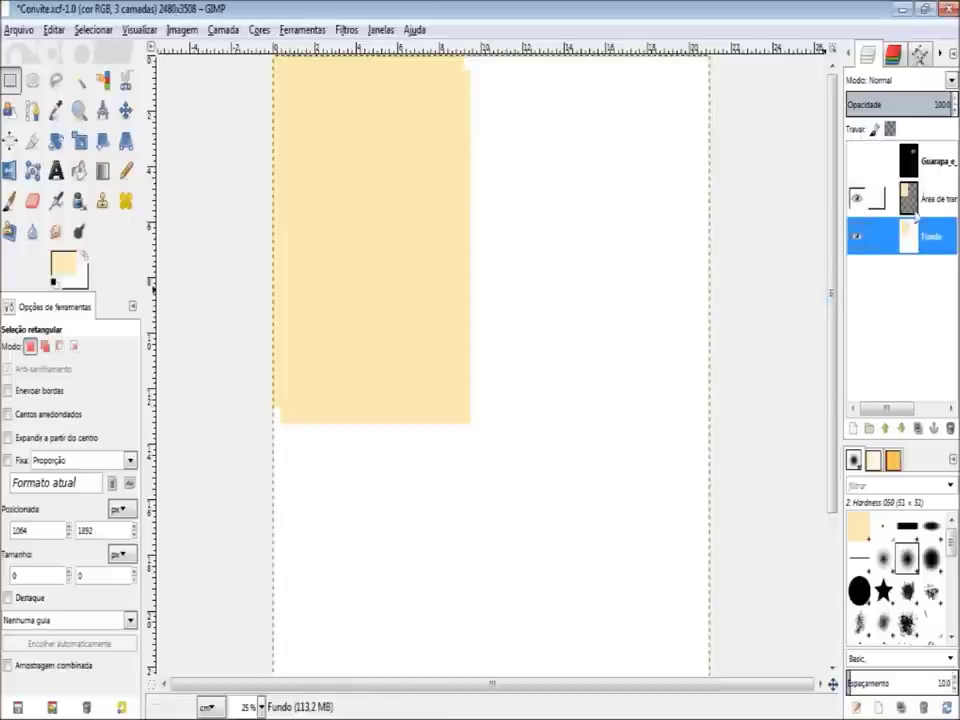
left_click(866, 198)
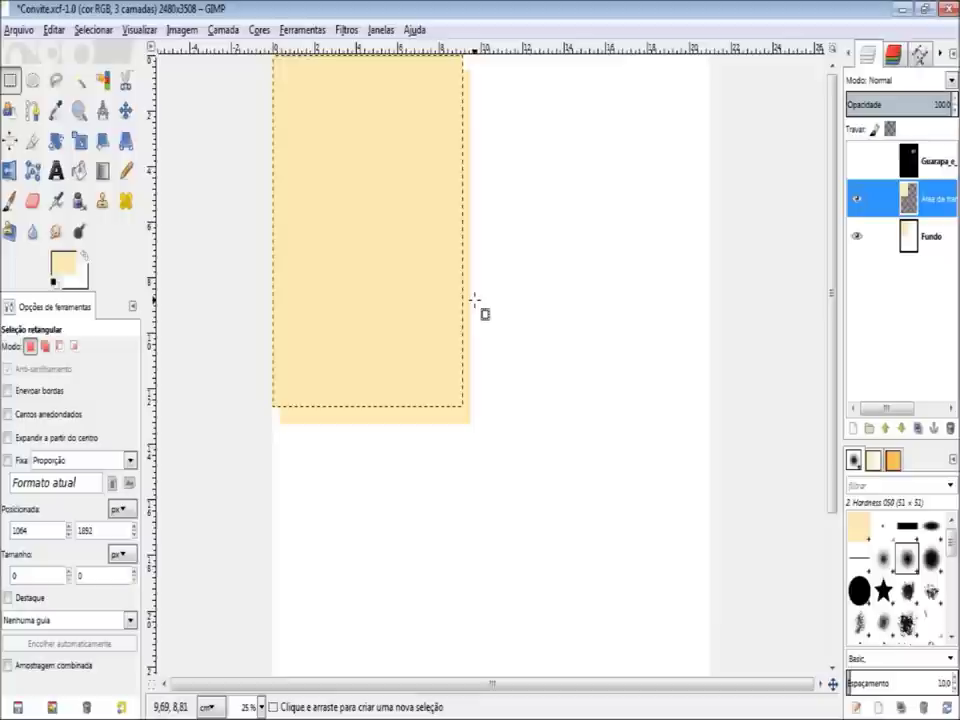
key("m")
left_click_drag(403, 305, 576, 360)
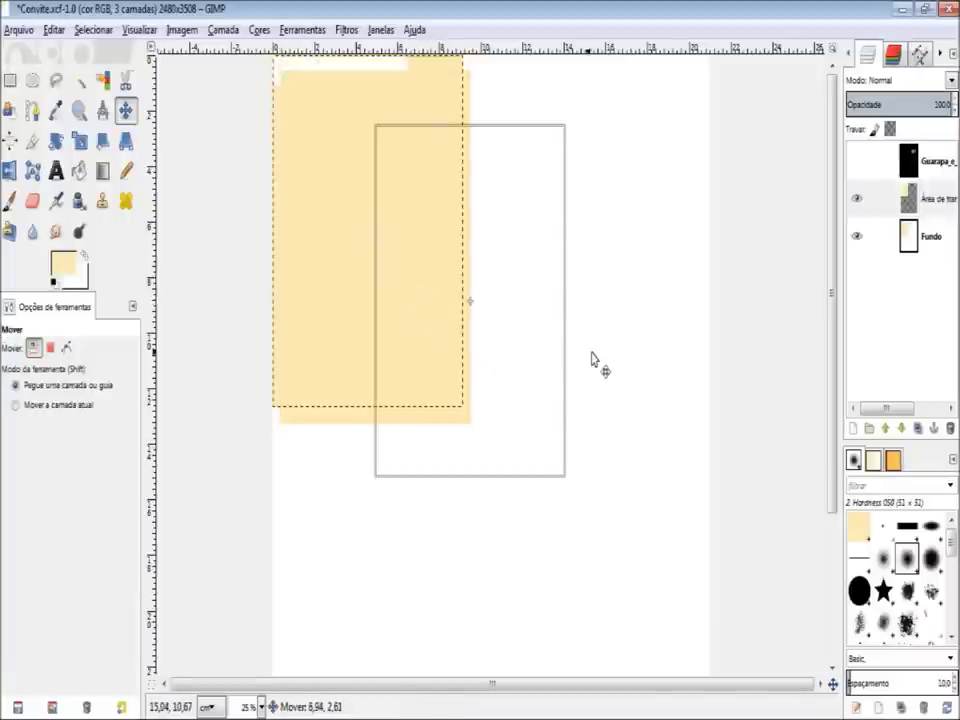
mouse_move(576, 360)
left_mouse_down()
mouse_move(619, 338)
mouse_move(619, 379)
mouse_move(624, 302)
mouse_move(628, 328)
left_mouse_up()
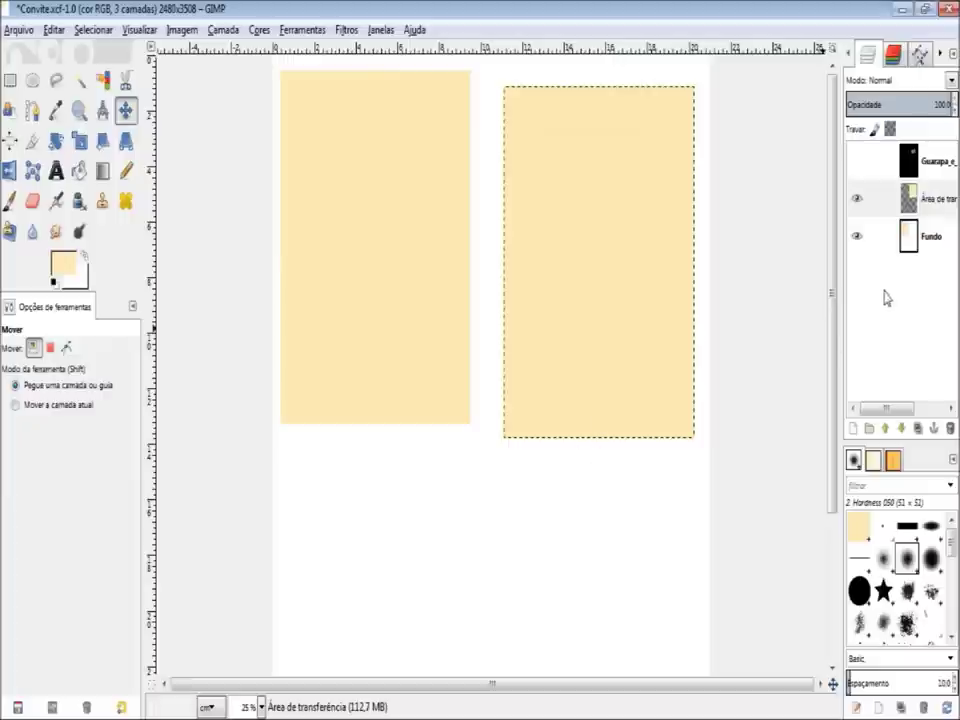
left_click(905, 236)
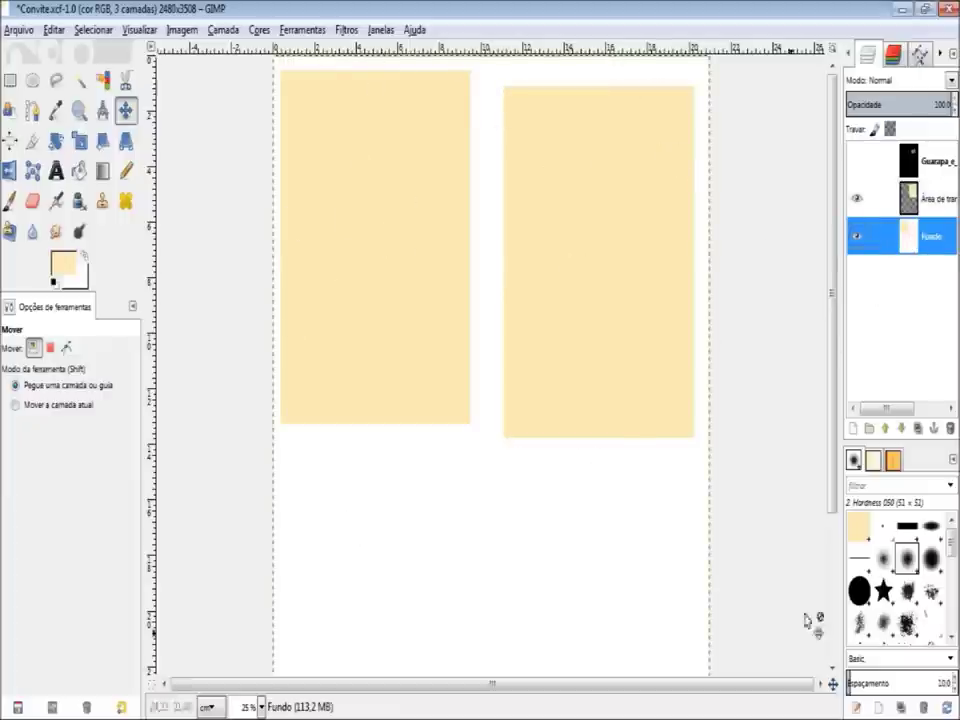
Erase the left beige rectangle from the Fundo layer with a size-300 eraser.
left_click(33, 202)
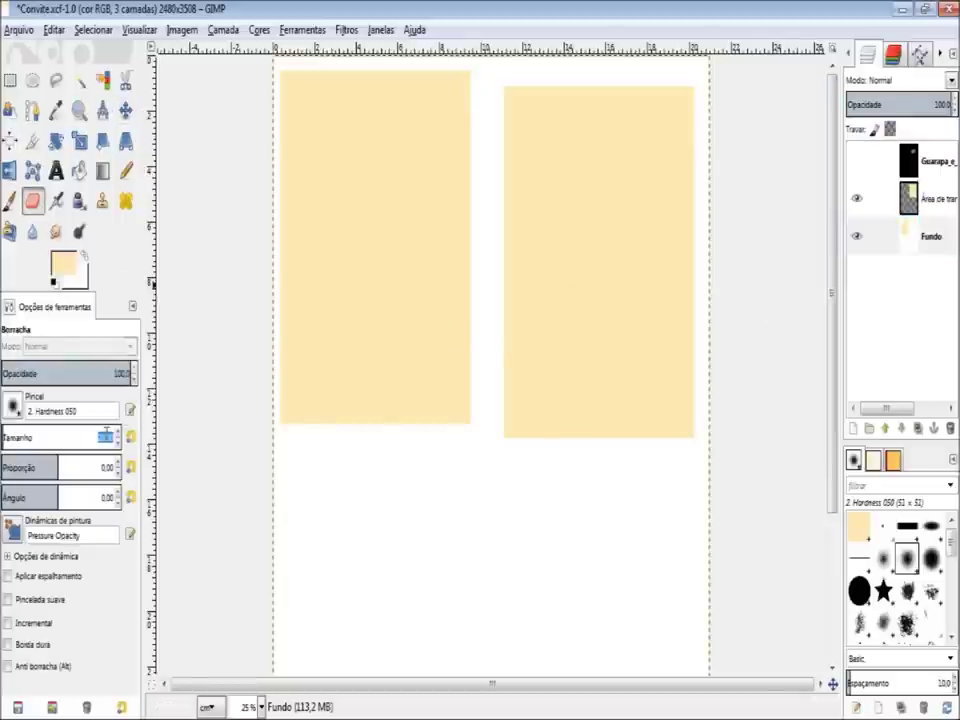
type("0")
key("Return")
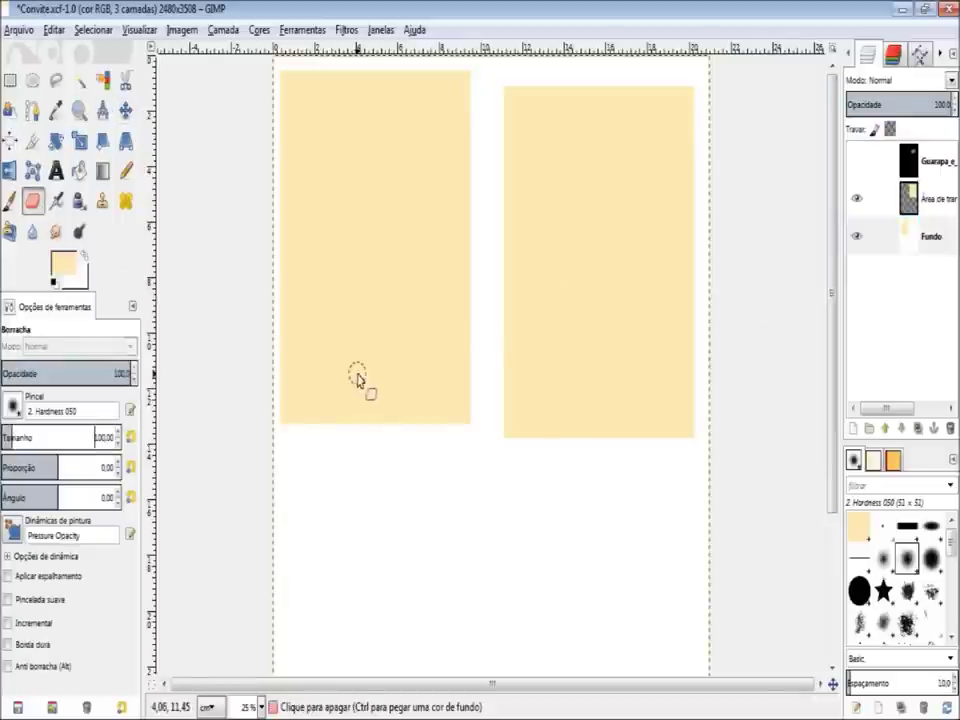
triple_click(100, 437)
type("300")
key("Return")
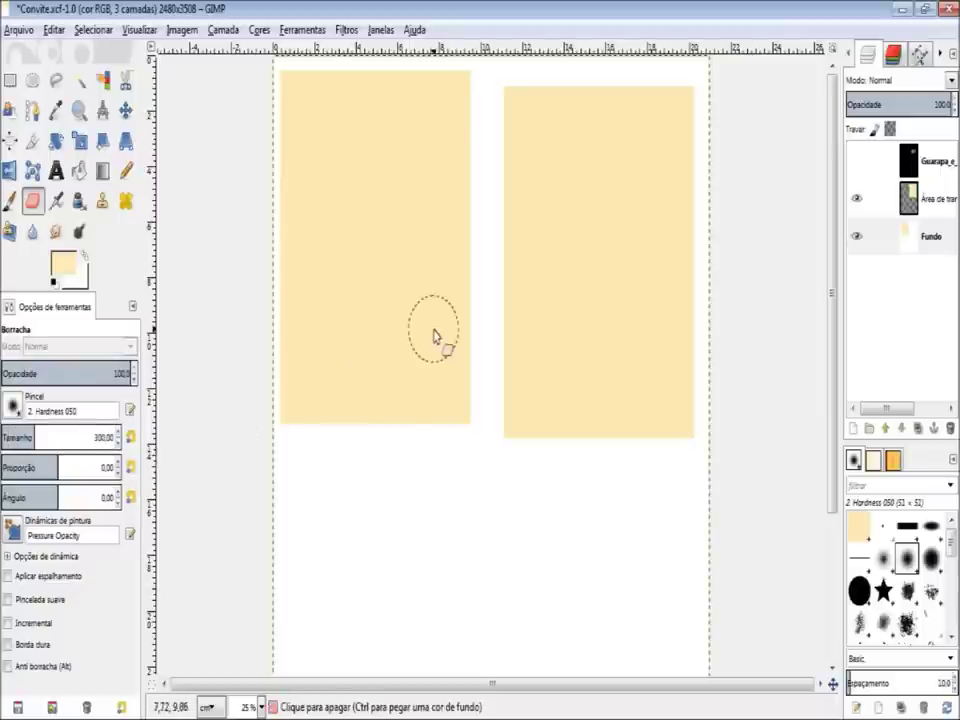
mouse_move(388, 418)
left_mouse_down()
mouse_move(433, 328)
mouse_move(468, 348)
left_mouse_up()
mouse_move(483, 260)
left_mouse_down()
mouse_move(424, 444)
mouse_move(444, 159)
mouse_move(499, 90)
left_mouse_up()
mouse_move(383, 235)
left_mouse_down()
mouse_move(426, 64)
mouse_move(274, 225)
mouse_move(354, 81)
mouse_move(292, 36)
mouse_move(300, 90)
mouse_move(343, 197)
left_mouse_up()
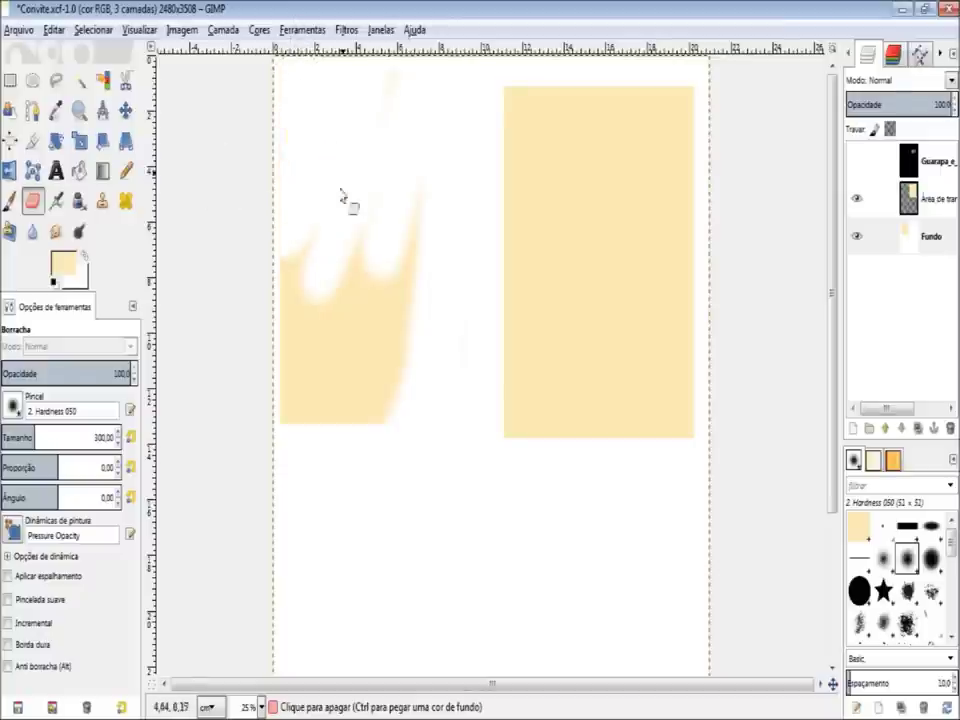
mouse_move(272, 402)
left_mouse_down()
mouse_move(403, 150)
mouse_move(439, 216)
mouse_move(366, 463)
mouse_move(372, 278)
mouse_move(328, 369)
mouse_move(306, 321)
left_mouse_up()
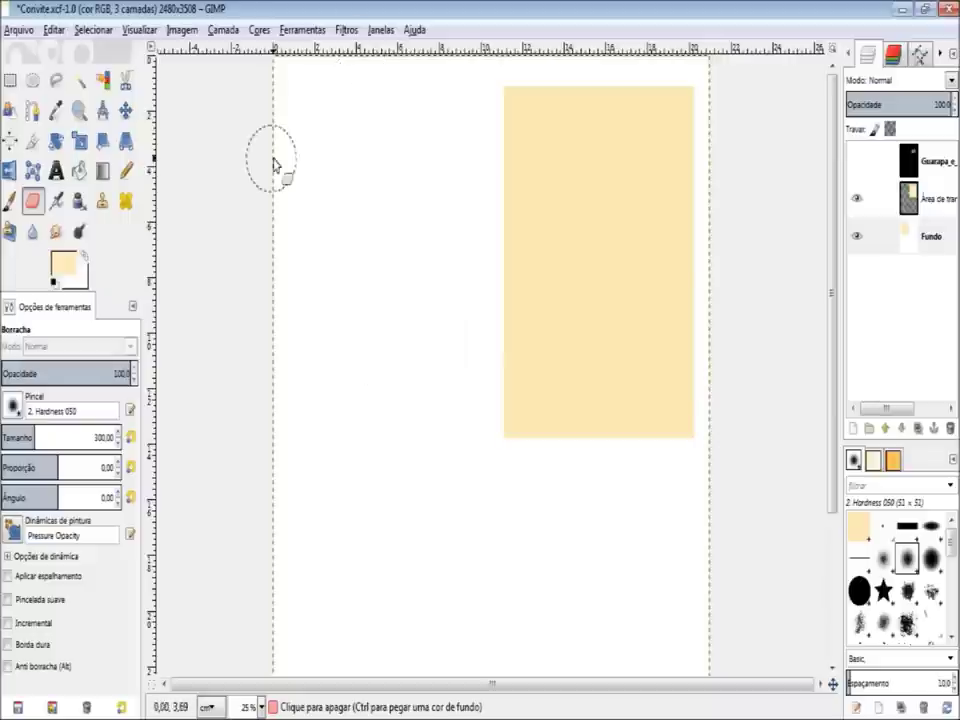
Rename the pasted clipboard layer to Convite.
left_click(905, 238)
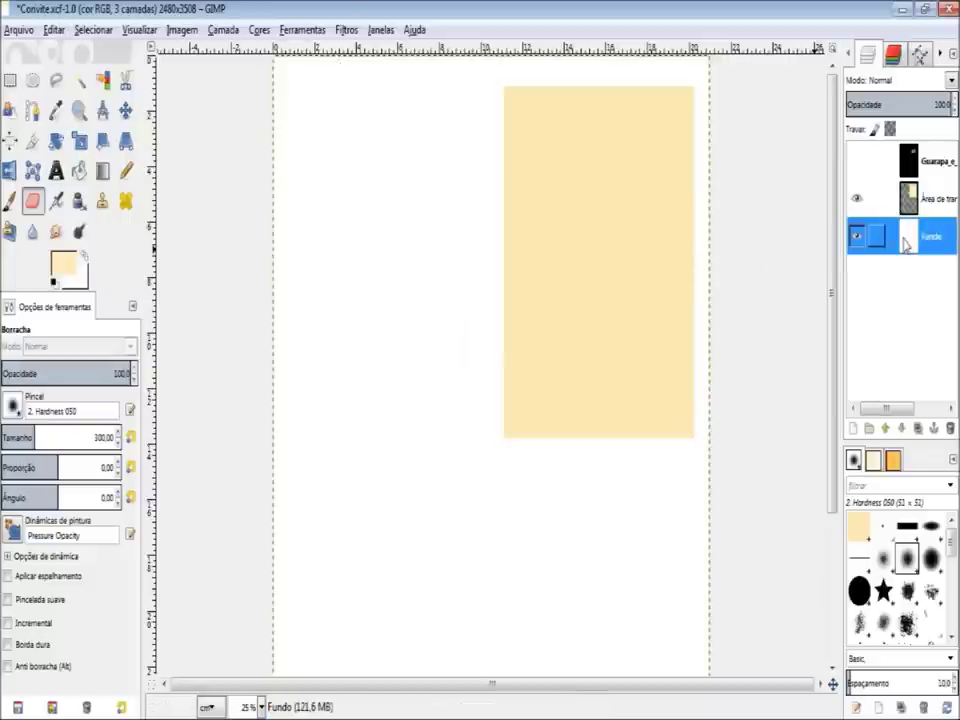
left_click(905, 199)
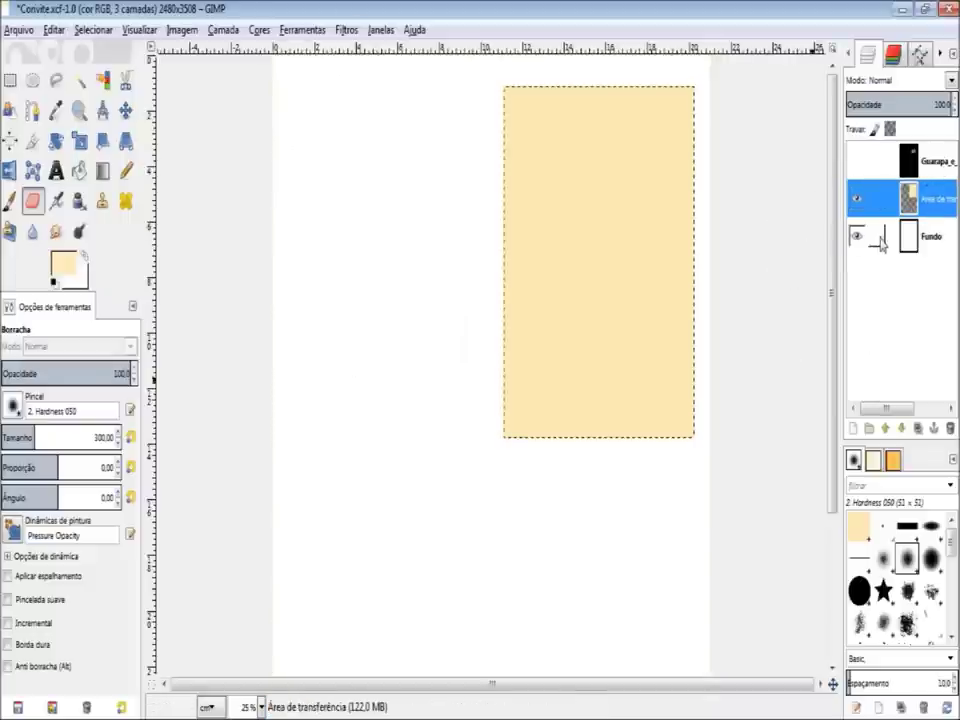
double_click(940, 205)
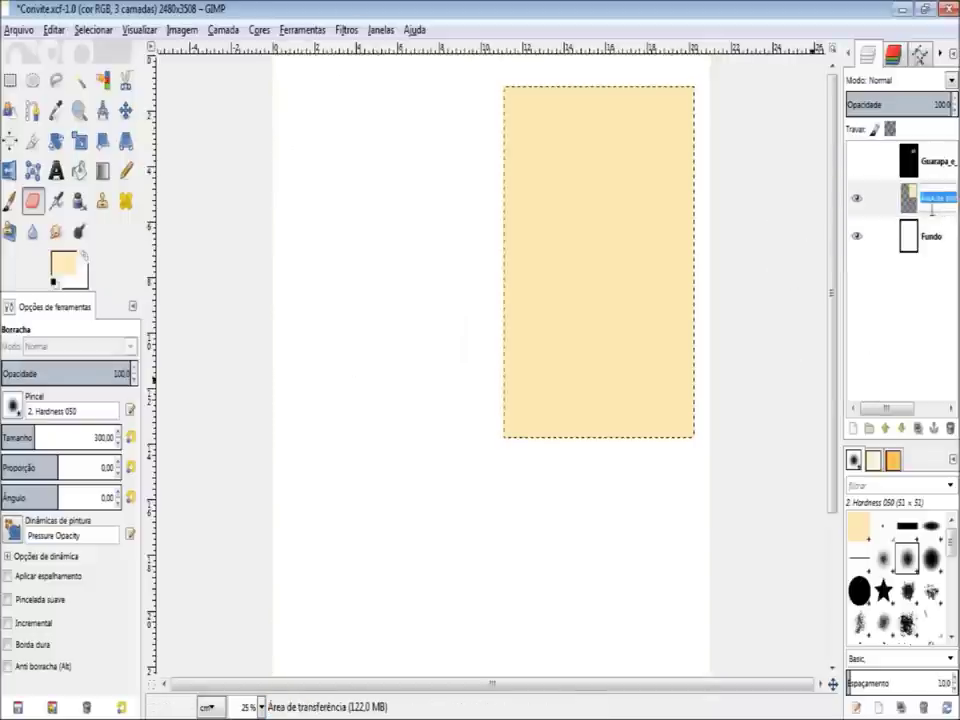
left_click_drag(836, 215, 810, 214)
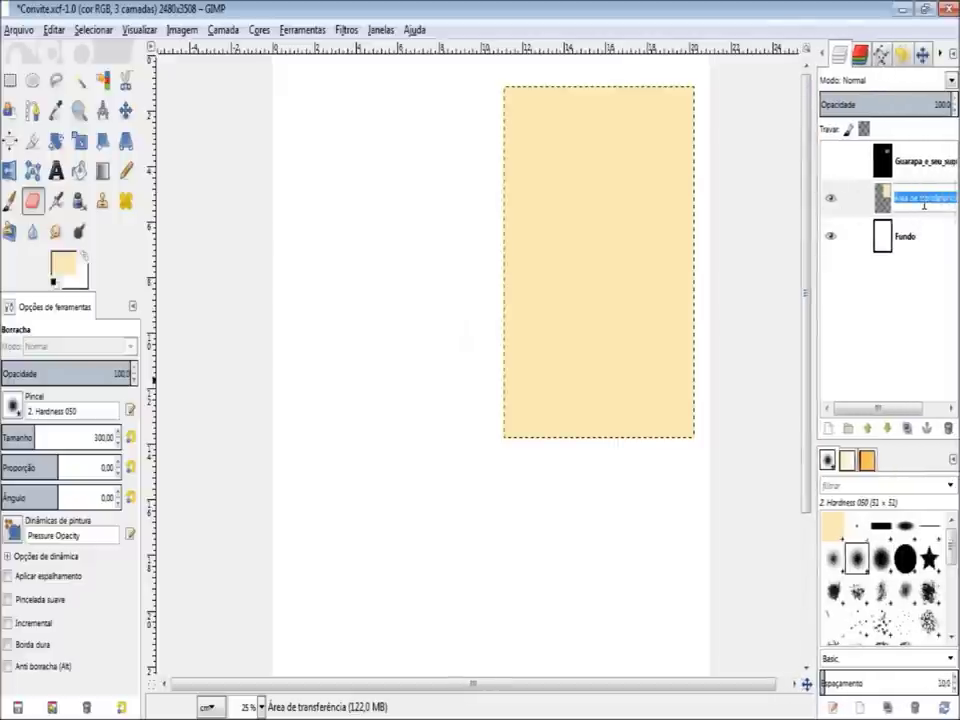
type("Convite")
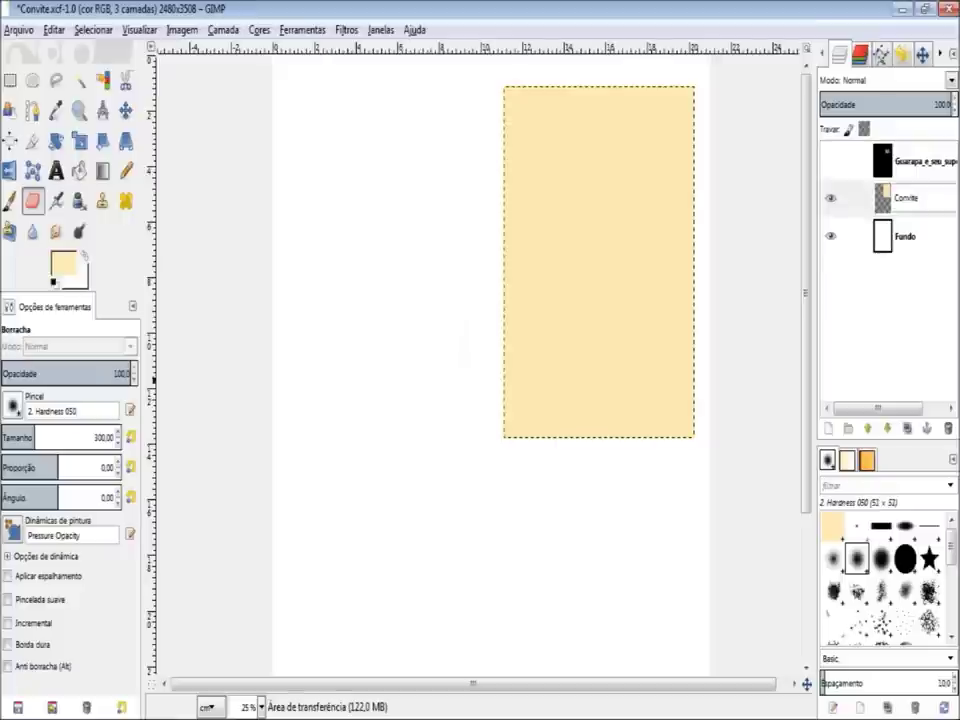
Confirm the Convite name and move the card to the page's top-left.
left_click(924, 207)
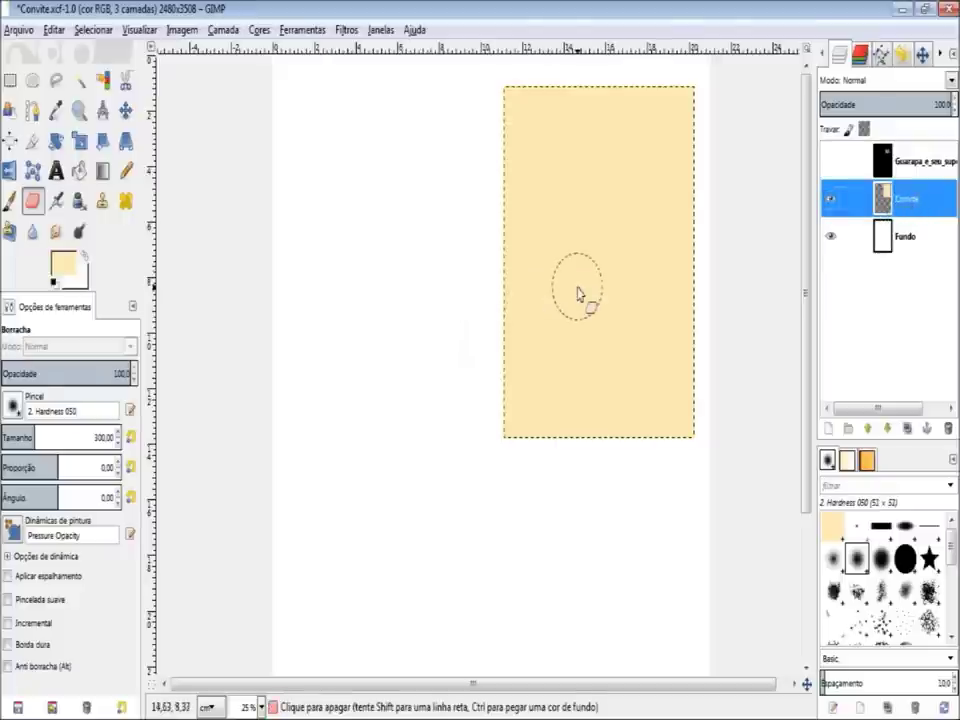
key("m")
left_click_drag(587, 276, 402, 262)
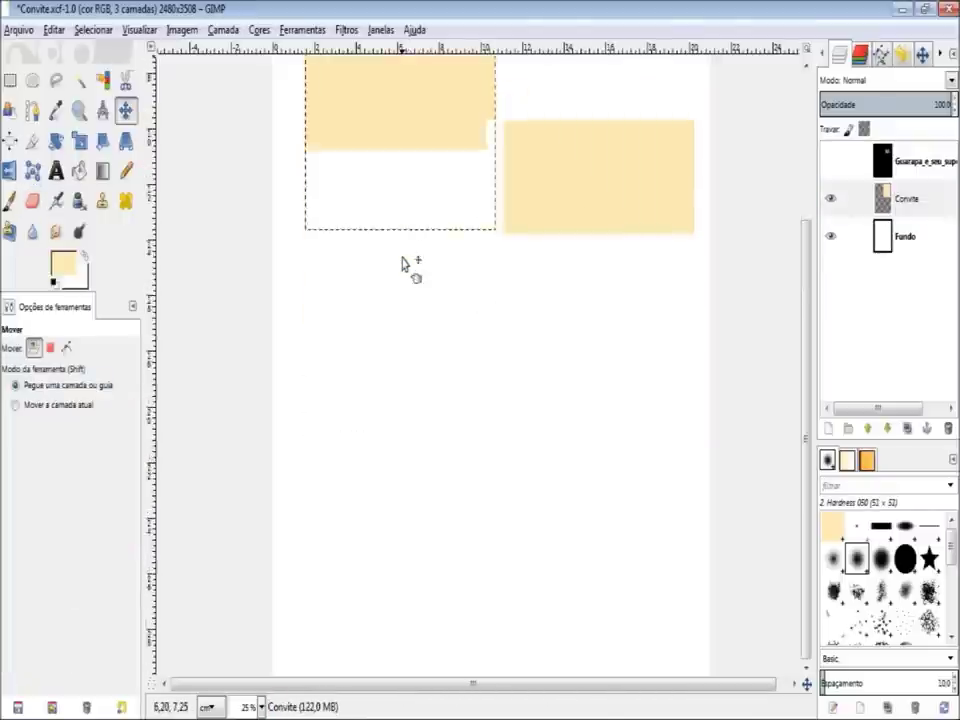
key("minus")
mouse_move(428, 252)
left_mouse_down()
mouse_move(435, 246)
mouse_move(424, 257)
left_mouse_up()
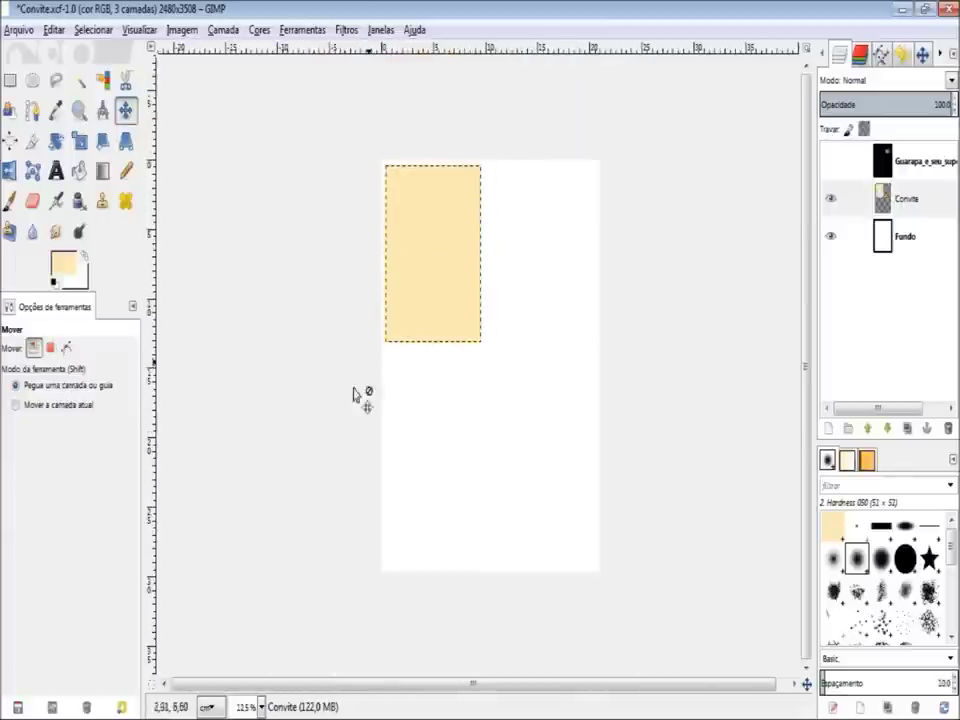
Duplicate the Convite layer and place the copy at the page's top-right.
left_click(852, 200)
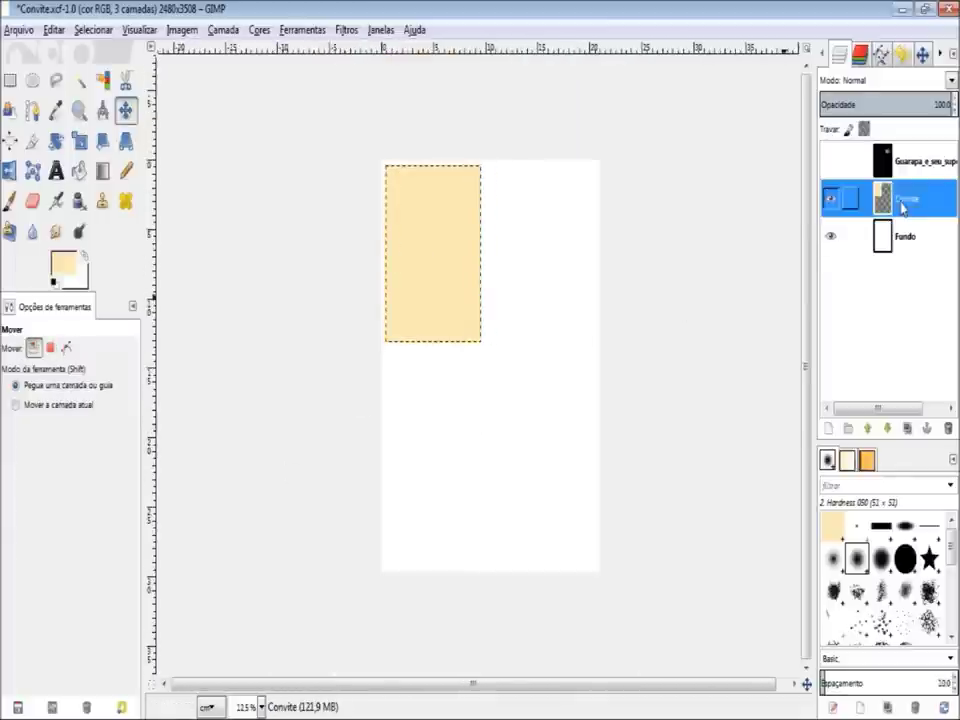
left_click(909, 430)
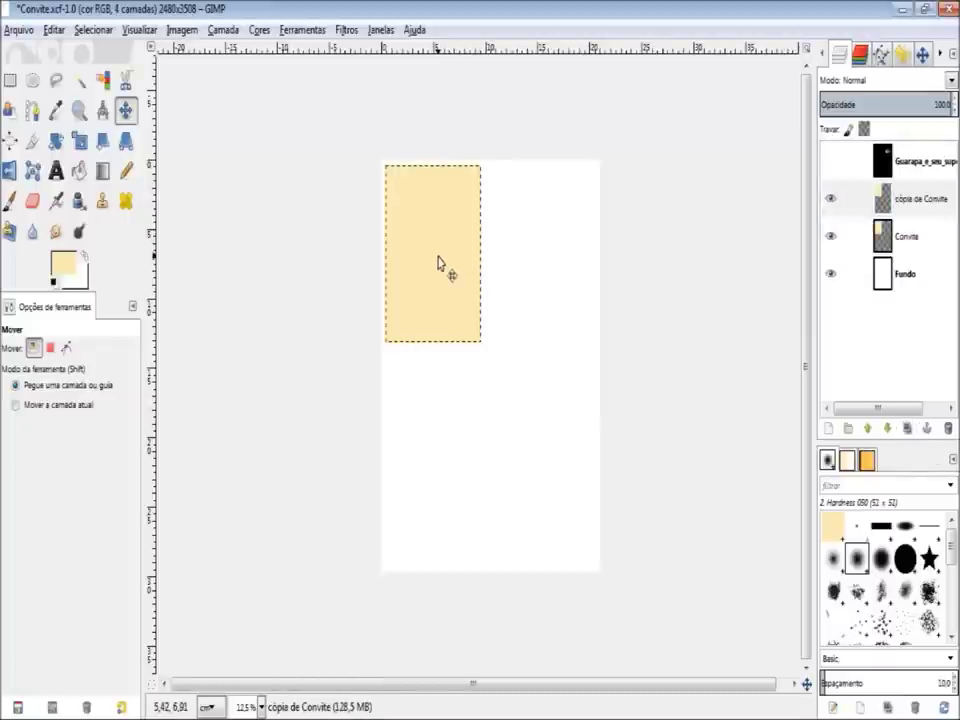
left_click_drag(438, 263, 542, 262)
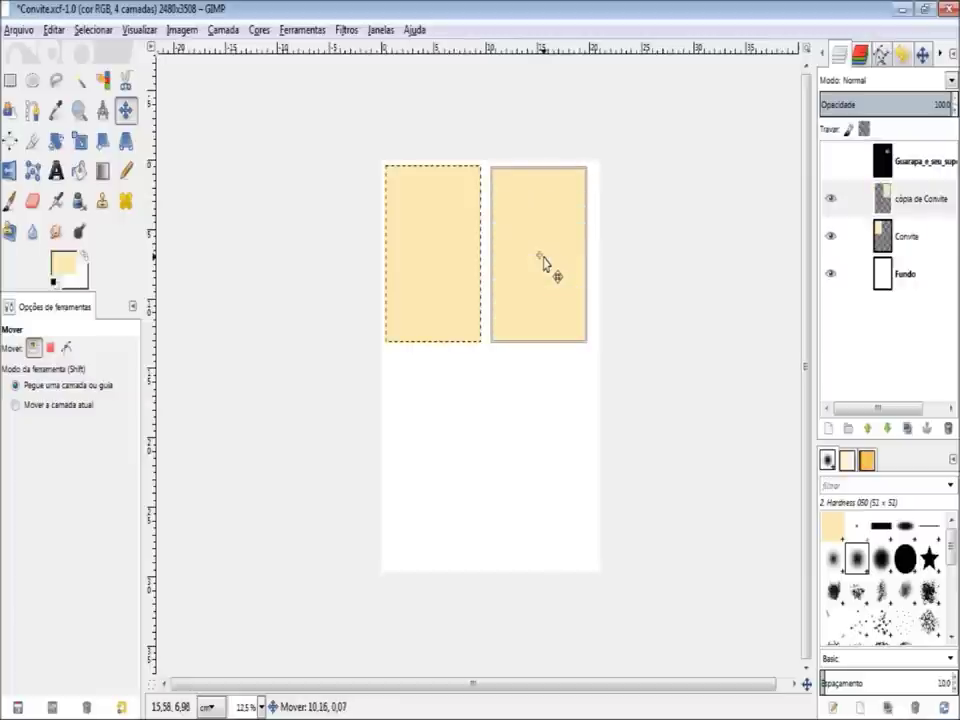
left_click_drag(542, 262, 545, 264)
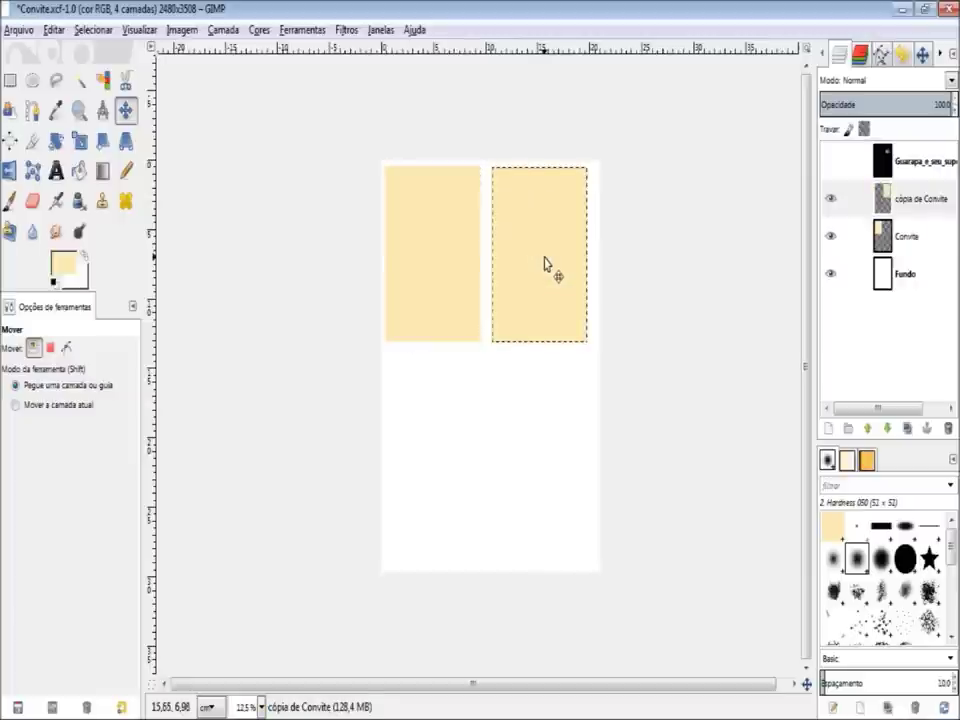
Duplicate the copy and drag the second duplicate below the original card.
left_click(912, 428)
mouse_move(544, 270)
left_mouse_down()
mouse_move(488, 466)
mouse_move(434, 441)
left_mouse_up()
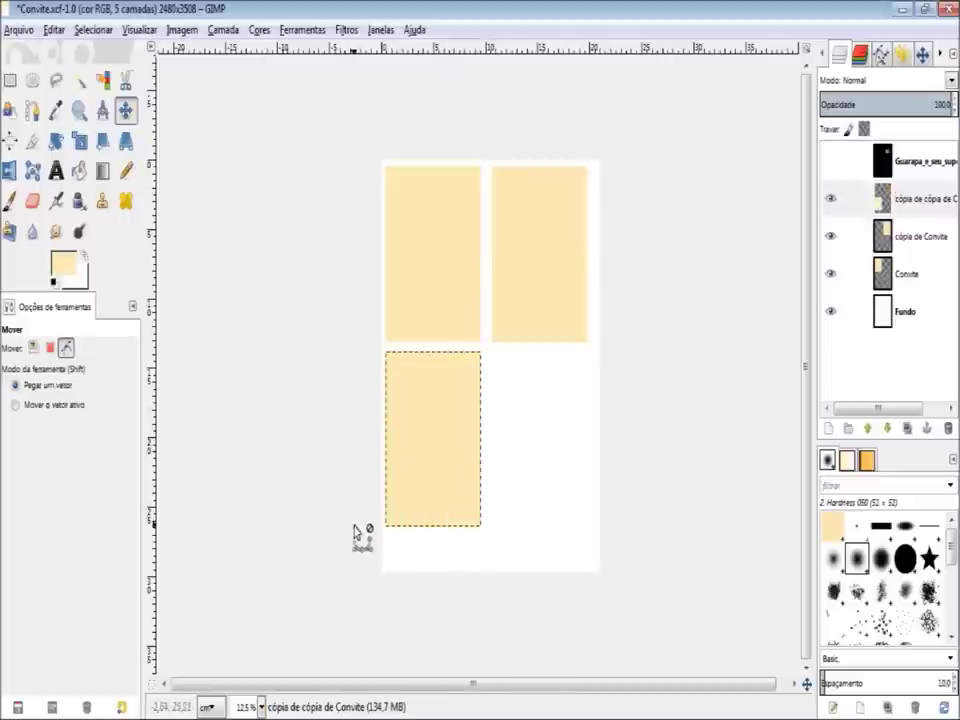
scroll(393, 563, "up", 2)
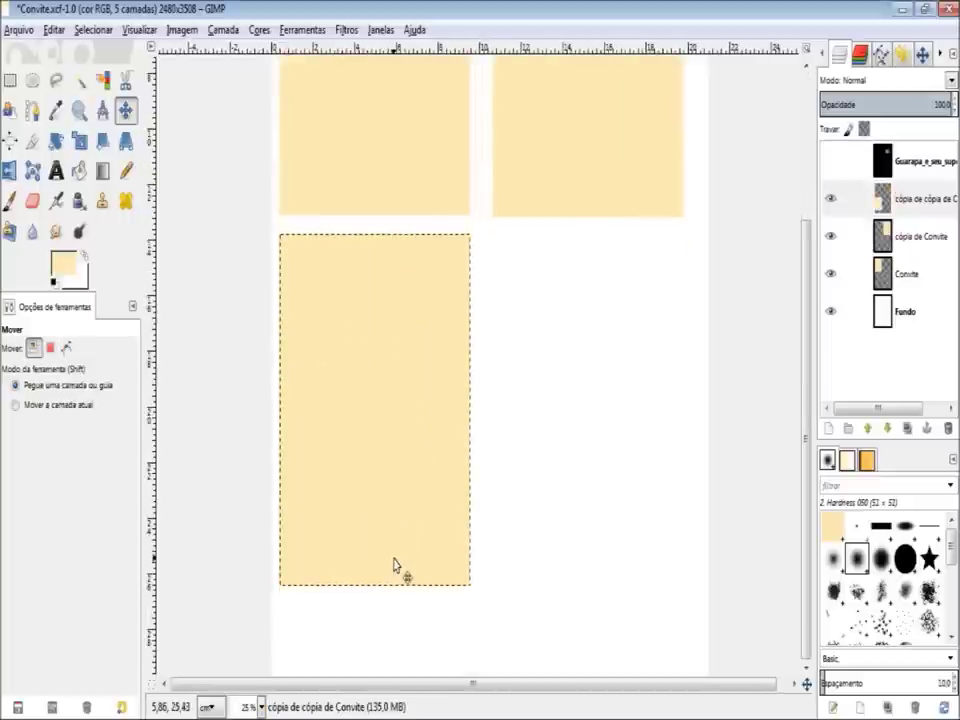
scroll(343, 510, "up", 1)
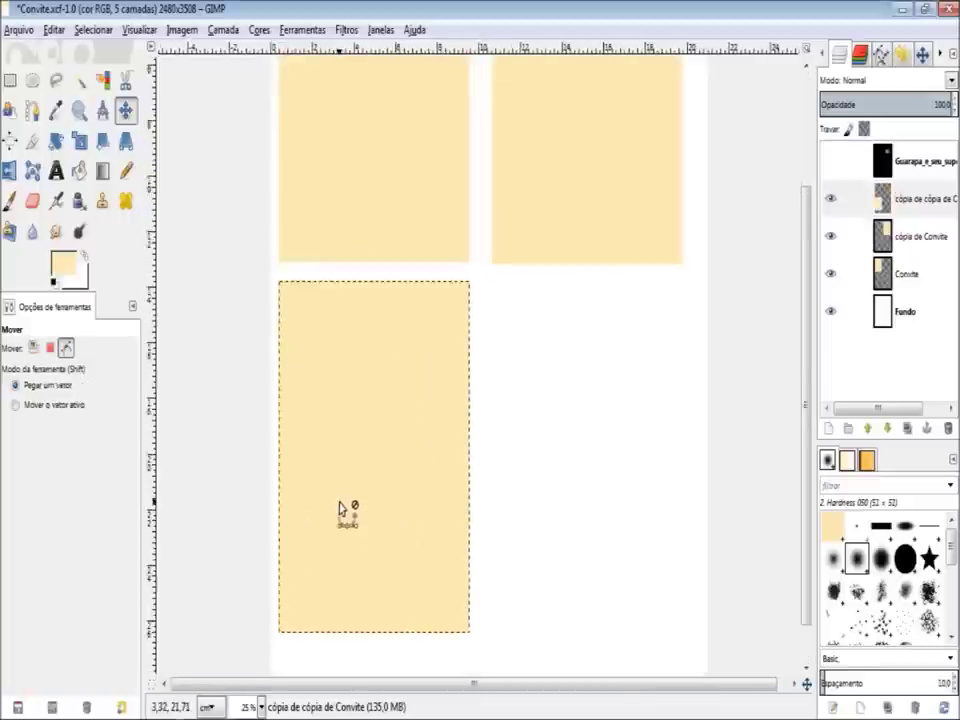
scroll(332, 512, "down", 1)
scroll(490, 362, "down", 1)
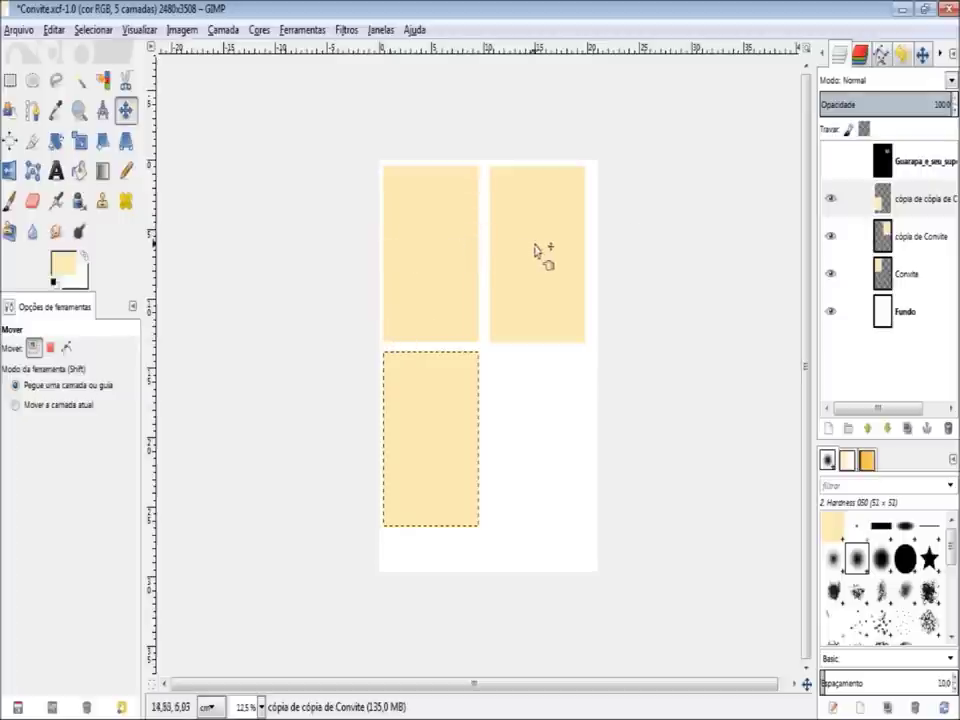
Undo an accidental nudge of the top-left card and select the cópia de cópia de Convite layer.
left_click_drag(447, 262, 450, 262)
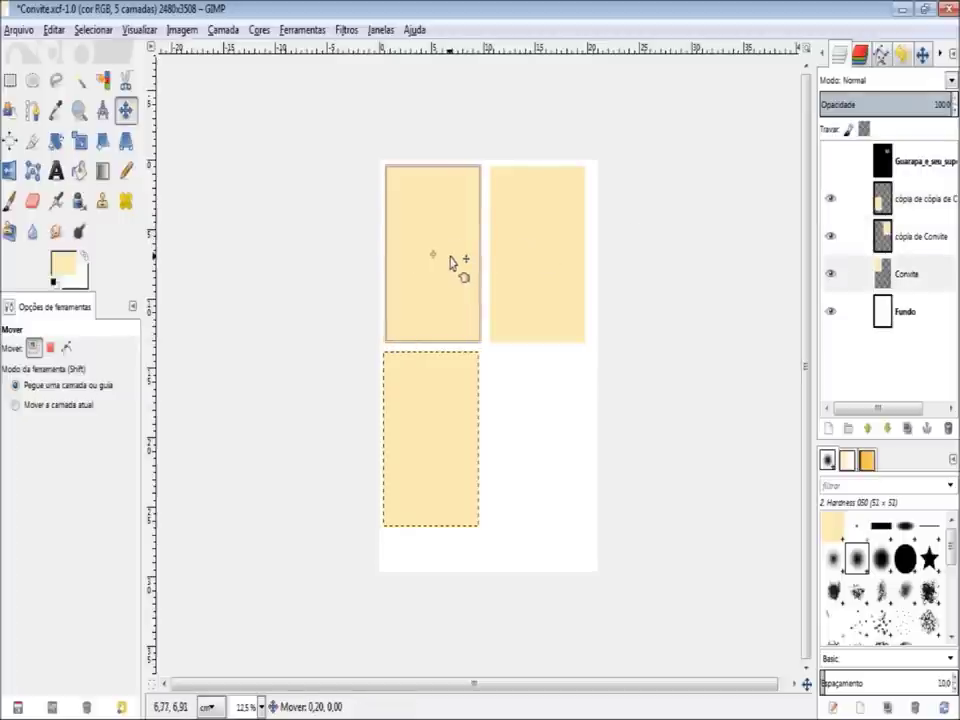
key("ctrl+z")
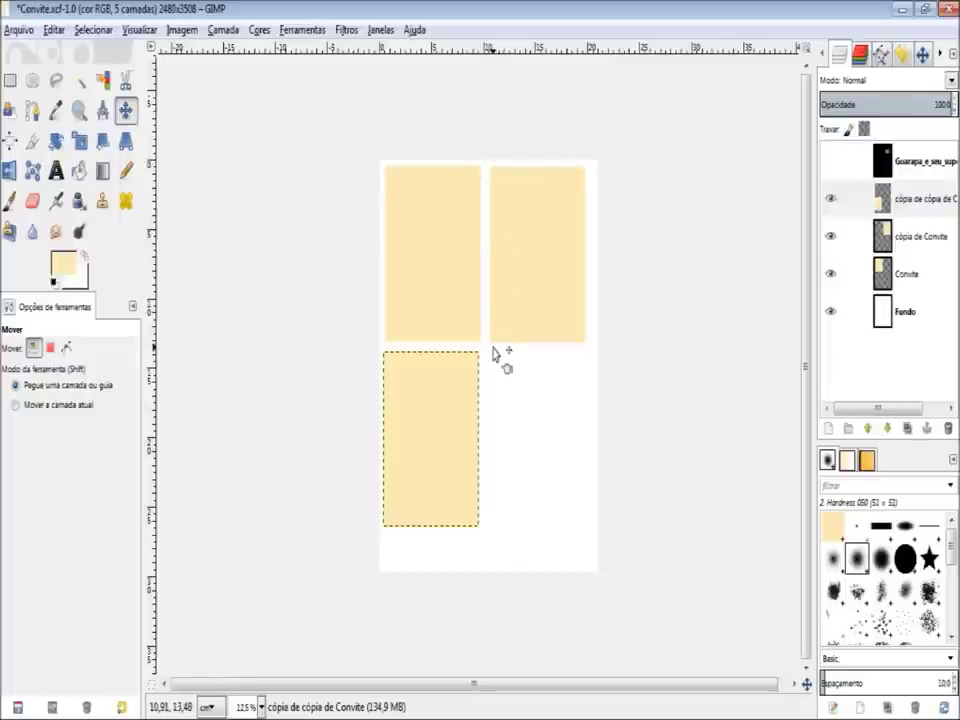
left_click(66, 347)
scroll(488, 250, "up", 1)
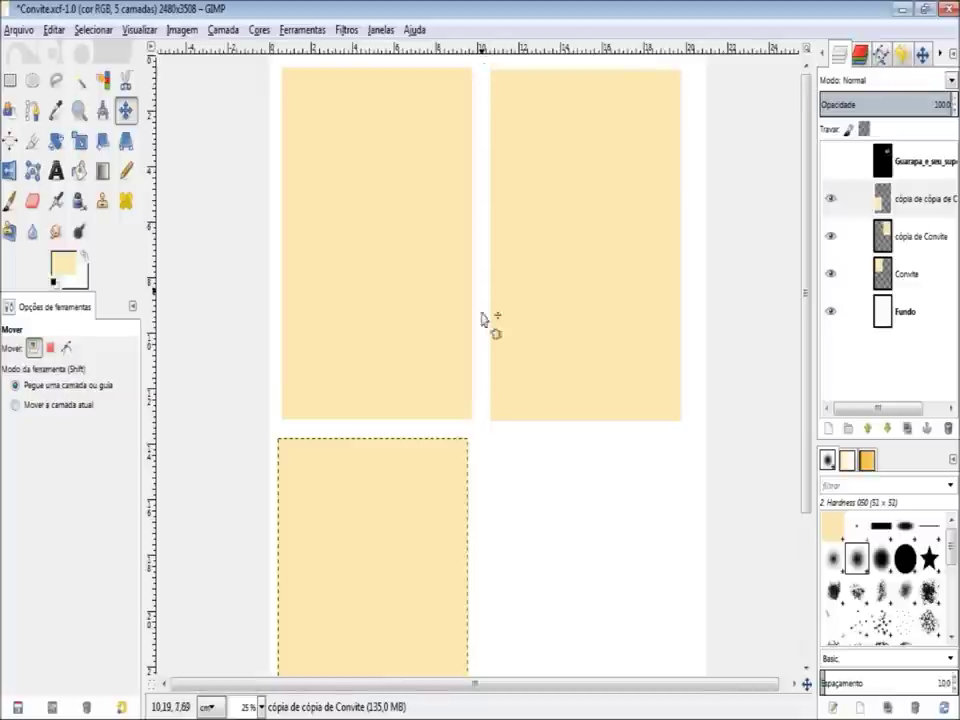
scroll(489, 418, "down", 3)
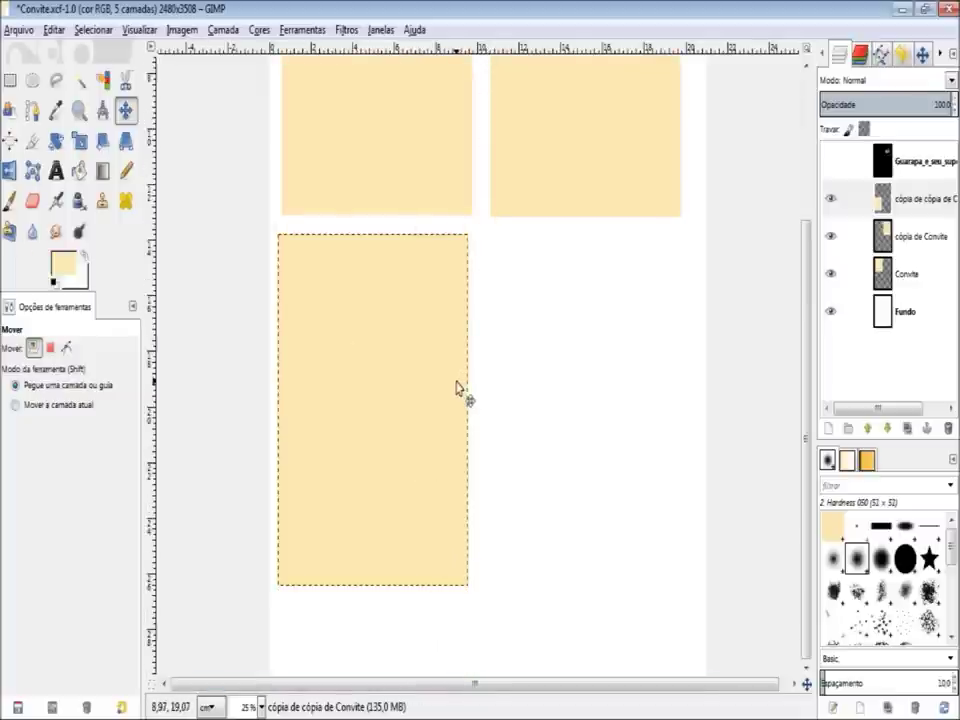
left_click(930, 200)
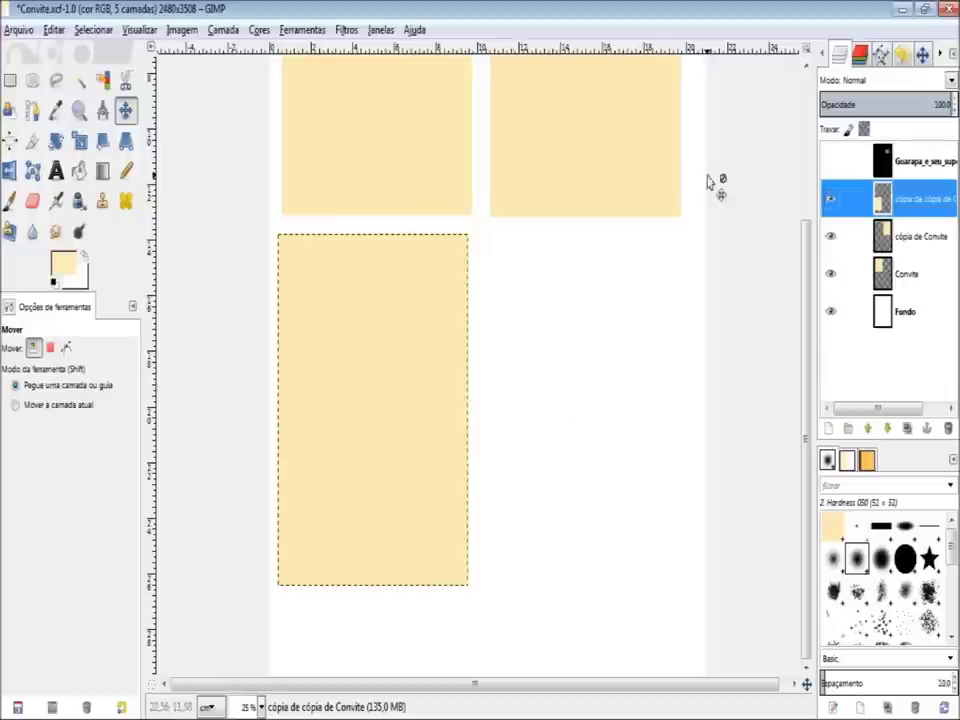
Delete both duplicate card layers, leaving only Convite.
left_click(951, 432)
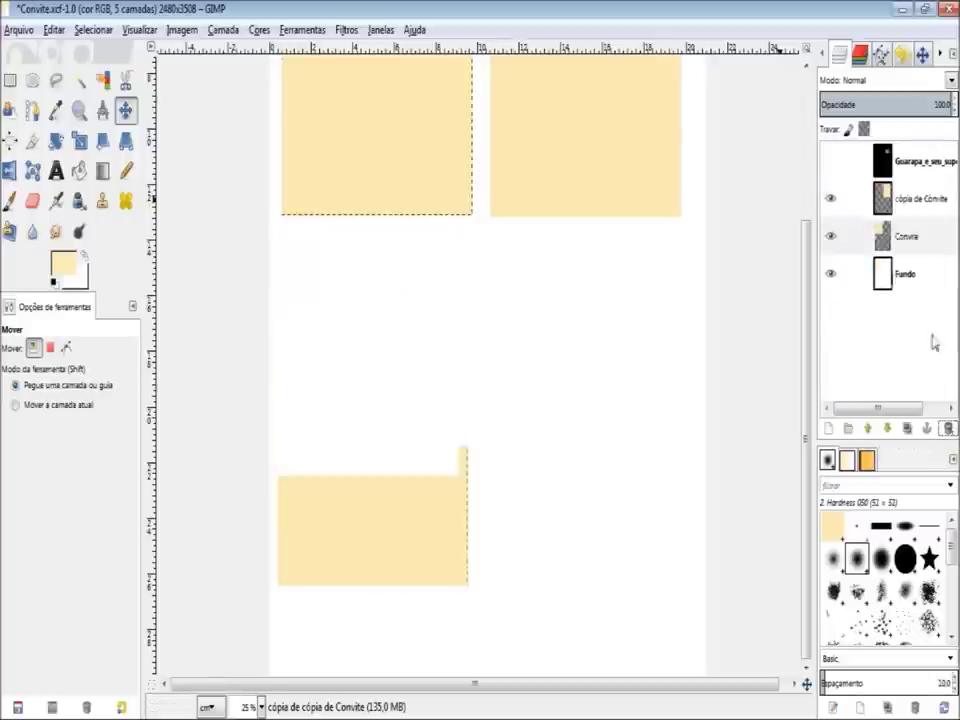
left_click(850, 202)
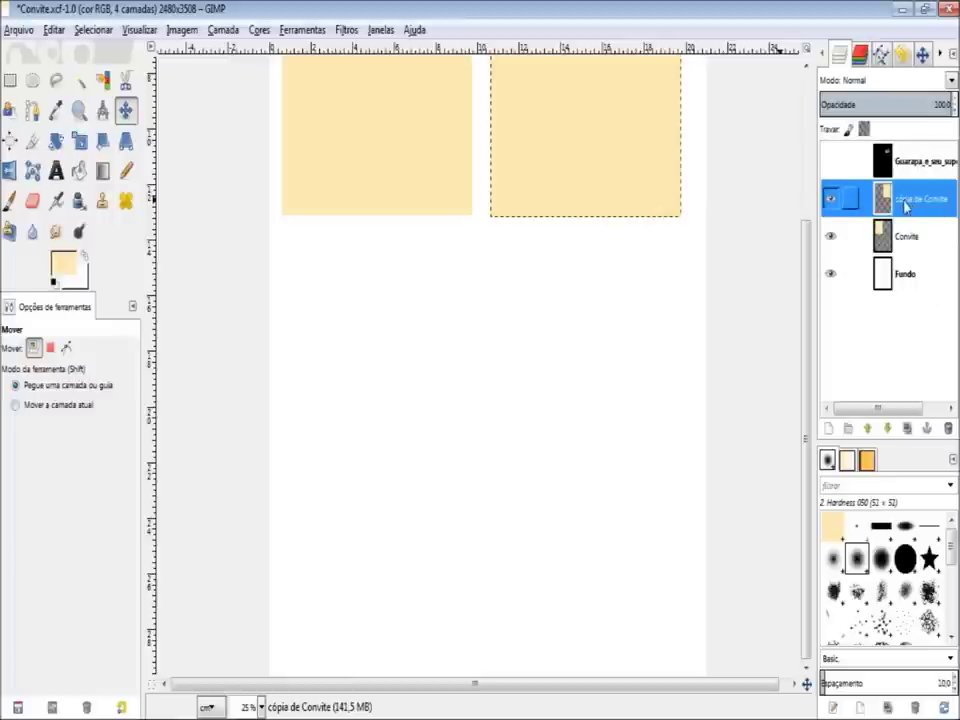
left_click(951, 432)
scroll(407, 154, "up", 3)
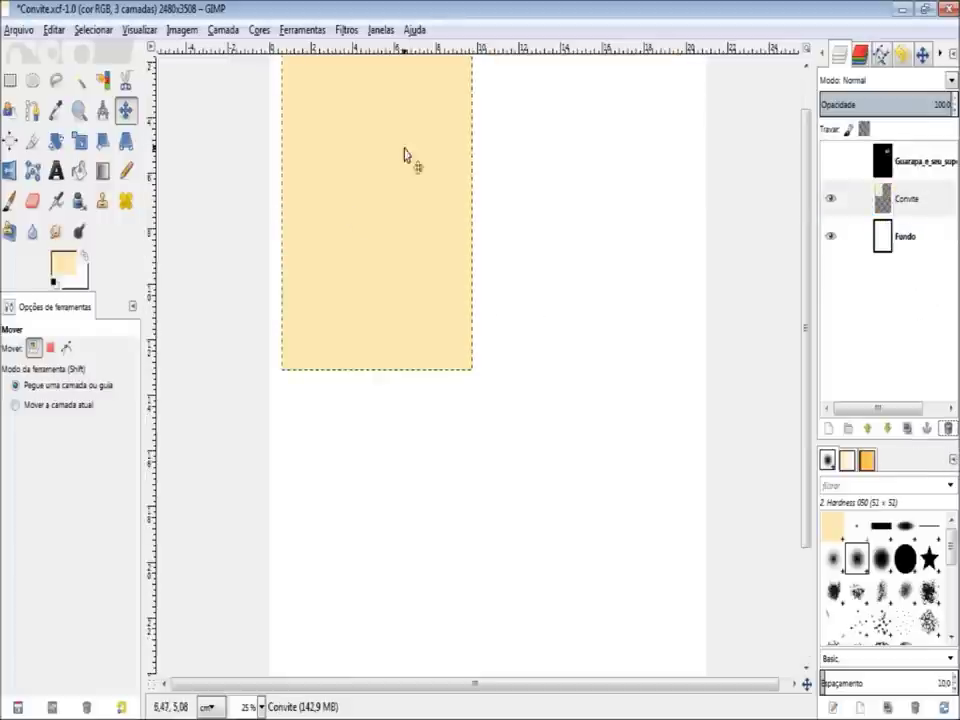
scroll(350, 266, "up", 1)
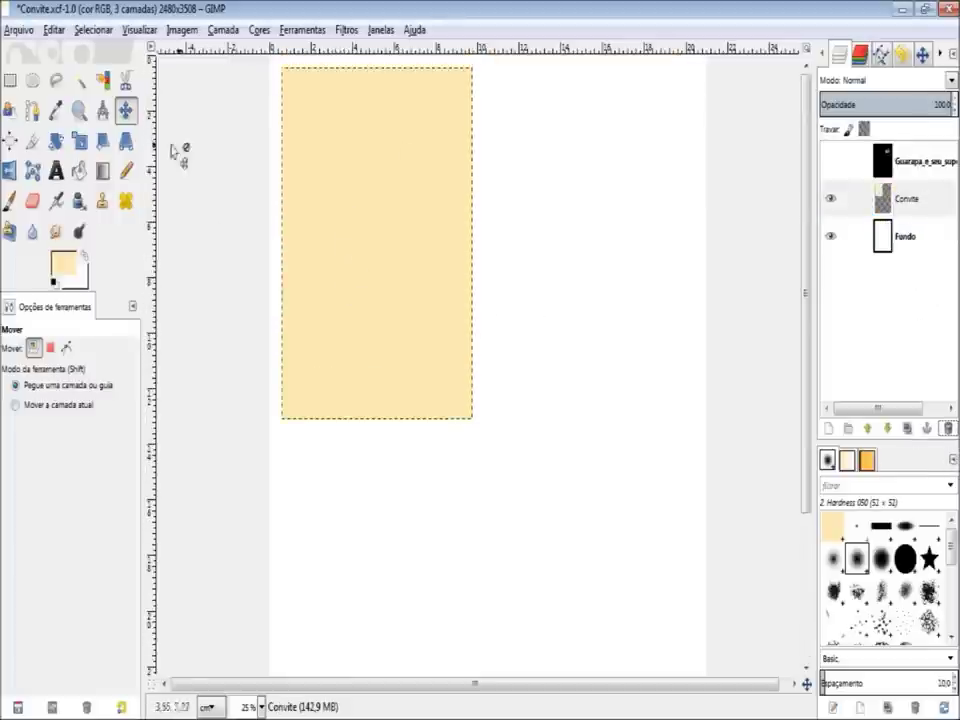
Scale the Convite card taller to 1080 × 1808 px (9.144 × 15.308 cm).
left_click(79, 142)
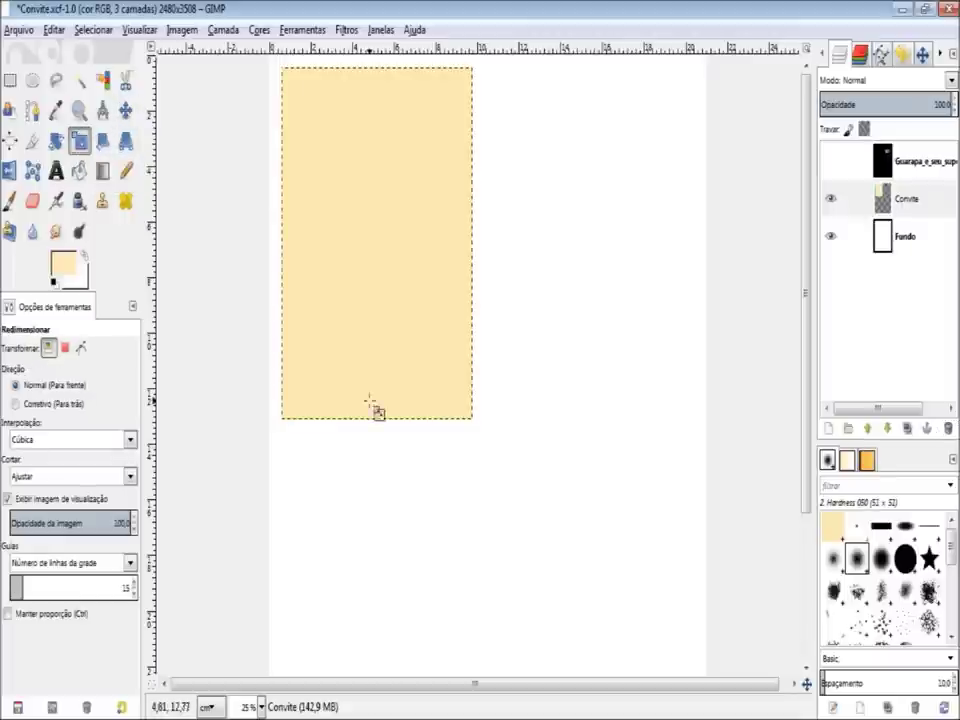
left_click(371, 321)
left_click_drag(377, 422, 388, 508)
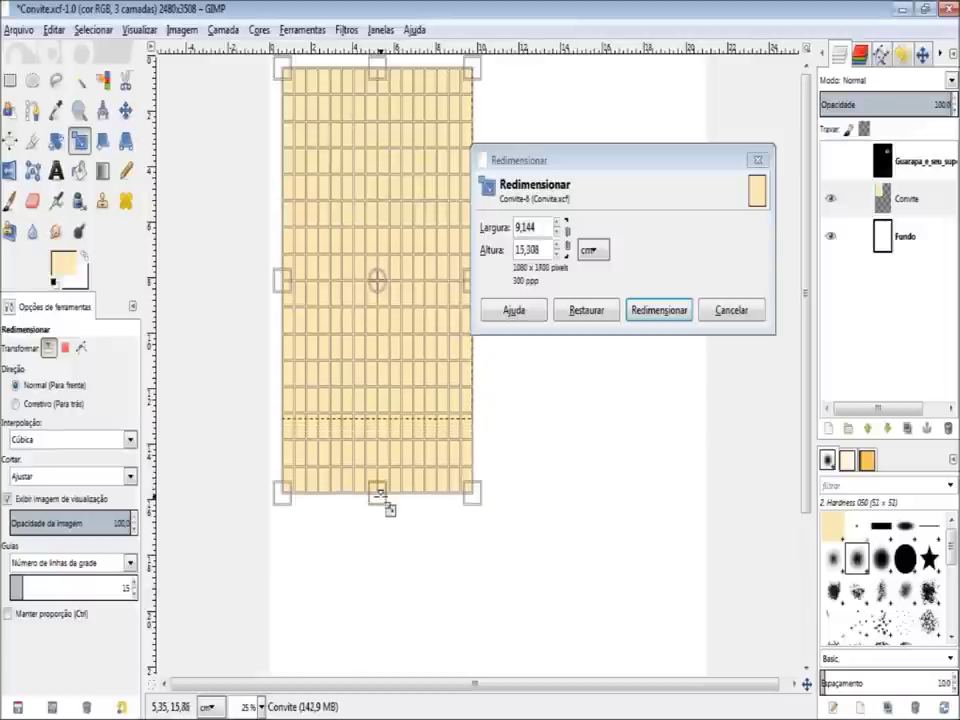
left_click(659, 310)
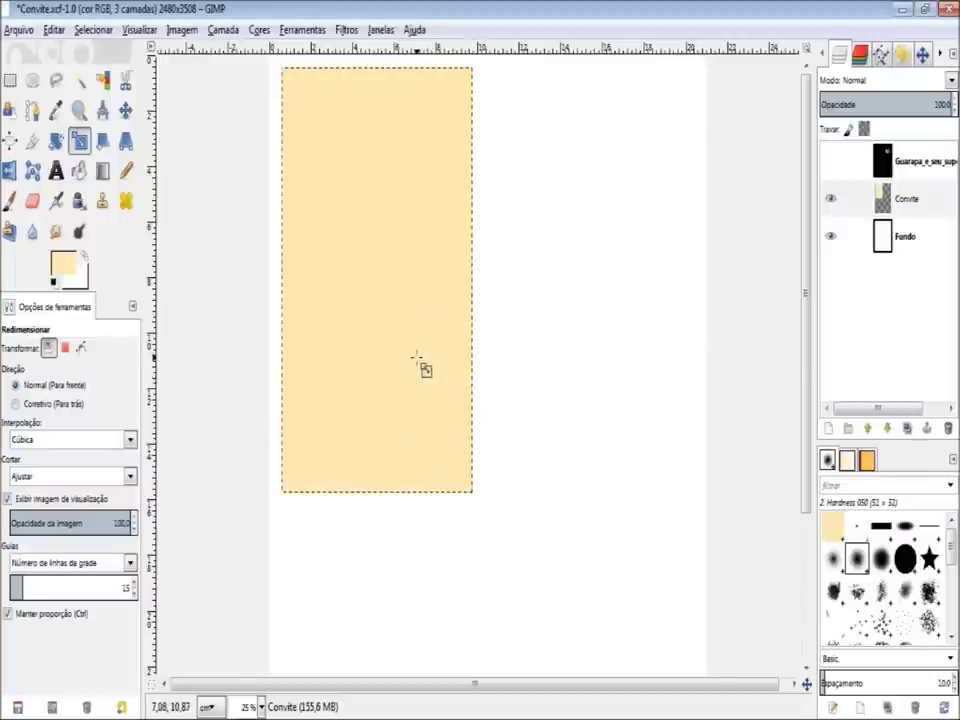
scroll(416, 358, "down", 1)
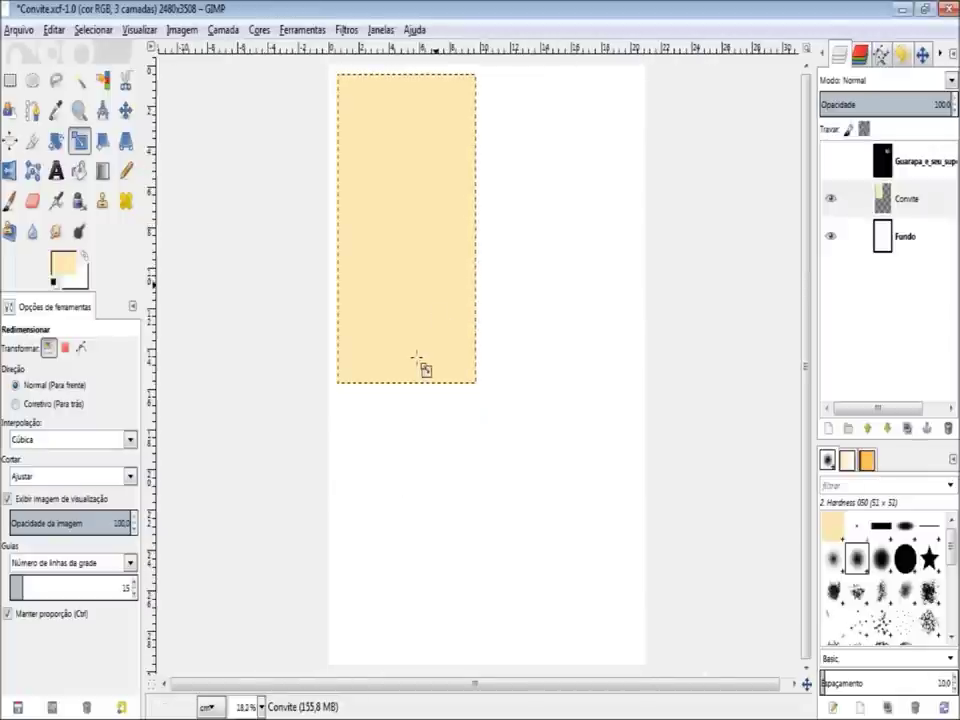
Duplicate Convite and move the cópia de Convite copy down beneath the original card.
left_click(900, 199)
left_click(909, 428)
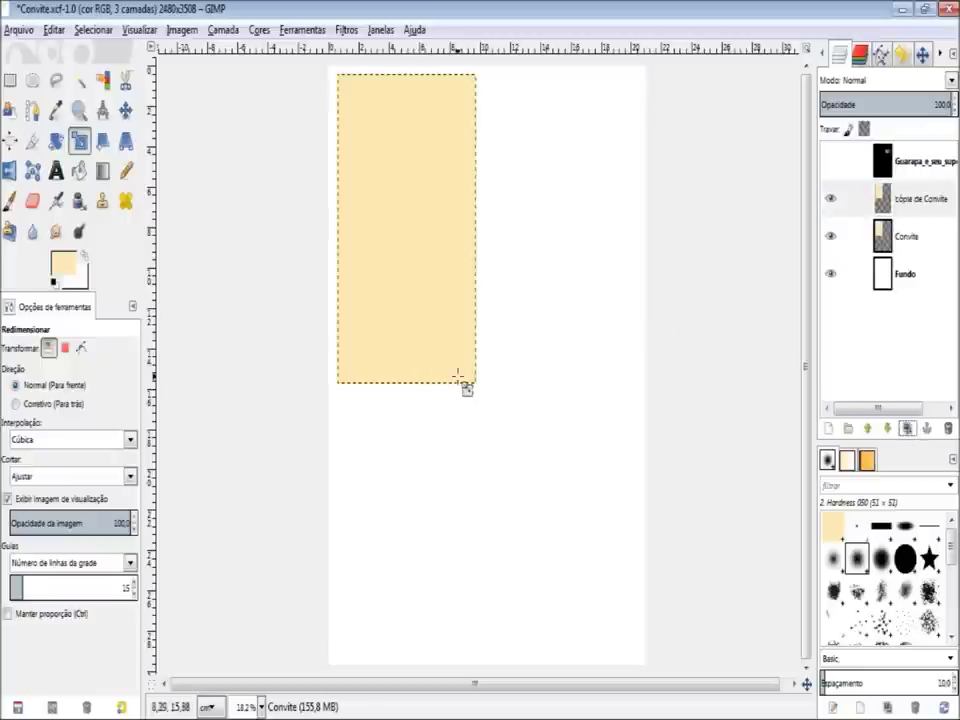
key("m")
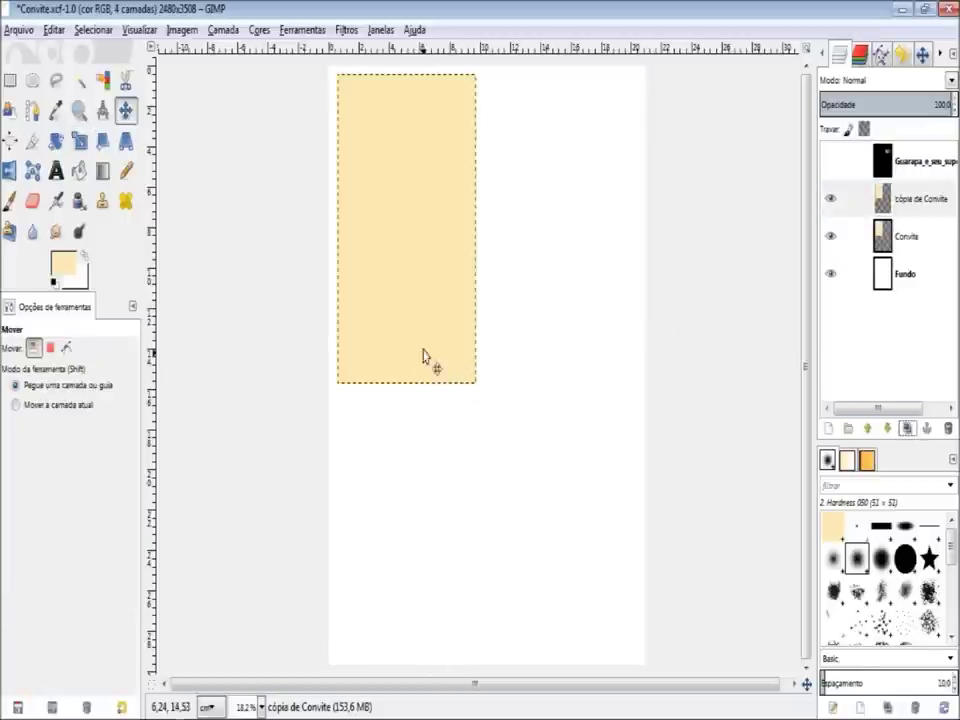
left_click_drag(418, 316, 420, 575)
mouse_move(414, 443)
left_mouse_down()
mouse_move(411, 518)
mouse_move(411, 500)
left_mouse_up()
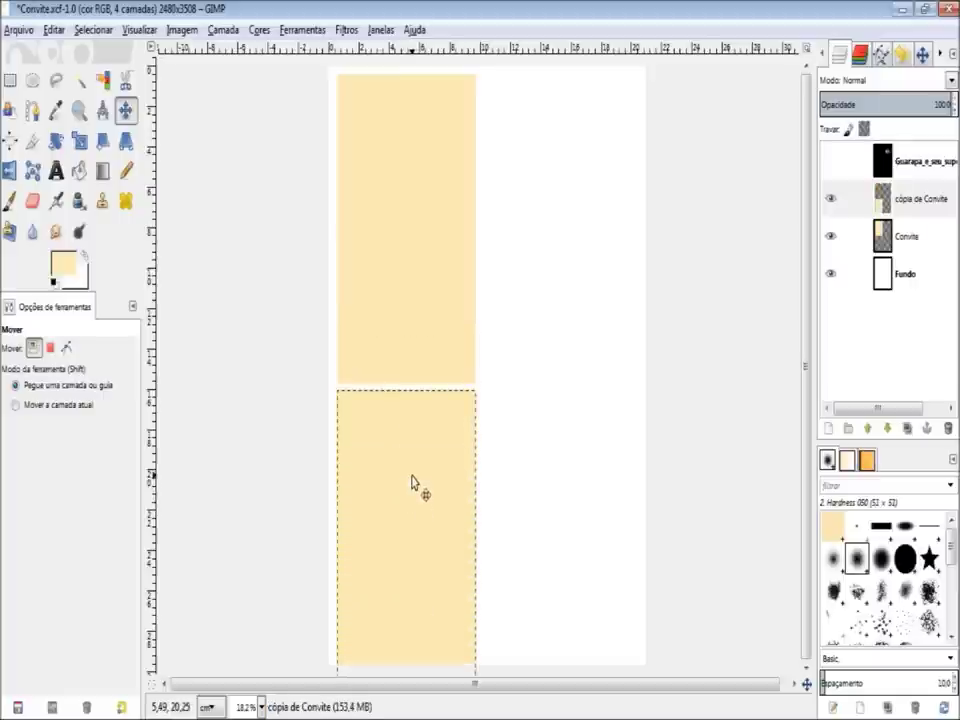
key("minus")
mouse_move(455, 500)
left_mouse_down()
mouse_move(454, 409)
mouse_move(446, 489)
mouse_move(552, 499)
mouse_move(459, 500)
left_mouse_up()
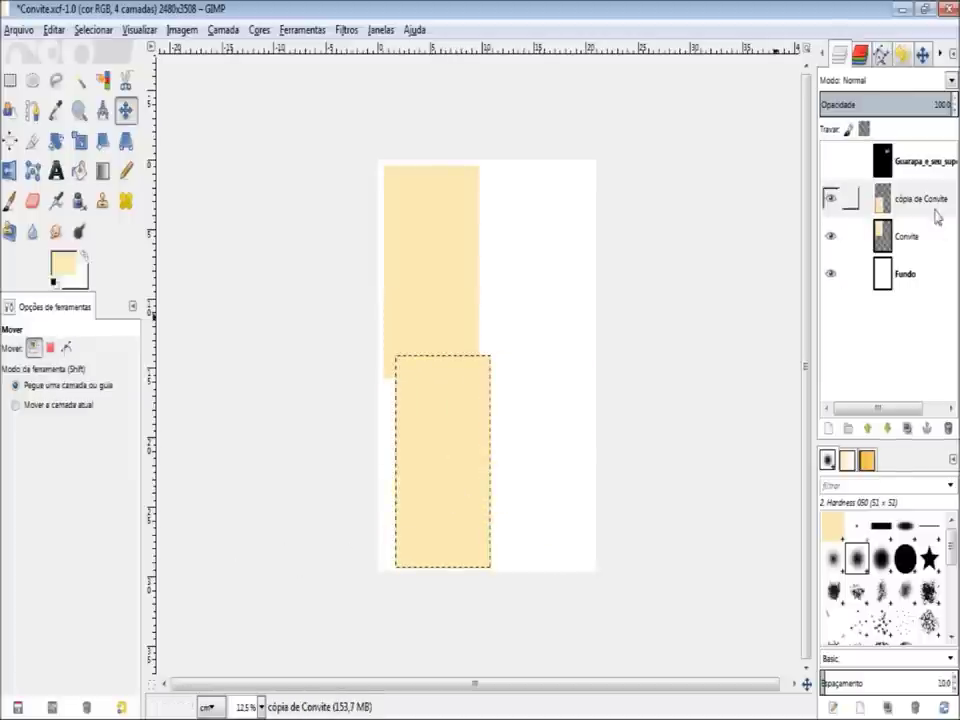
Delete the lower copy and shorten Convite to 1080 × 1660 px (9.144 × 14.055 cm).
left_click(944, 430)
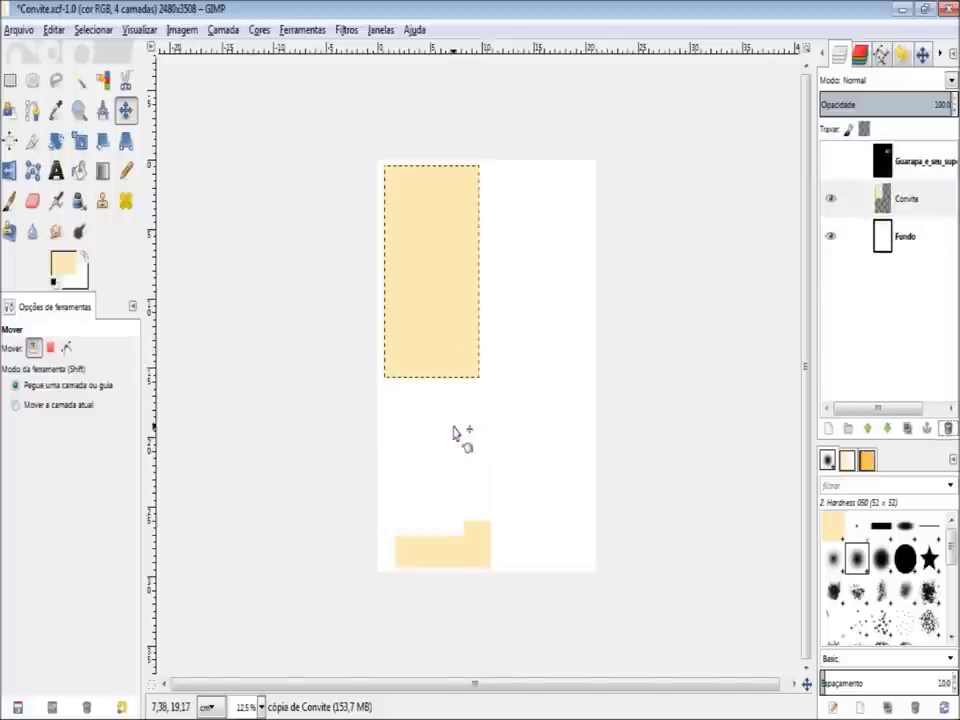
key("plus")
left_click(80, 141)
left_click(414, 322)
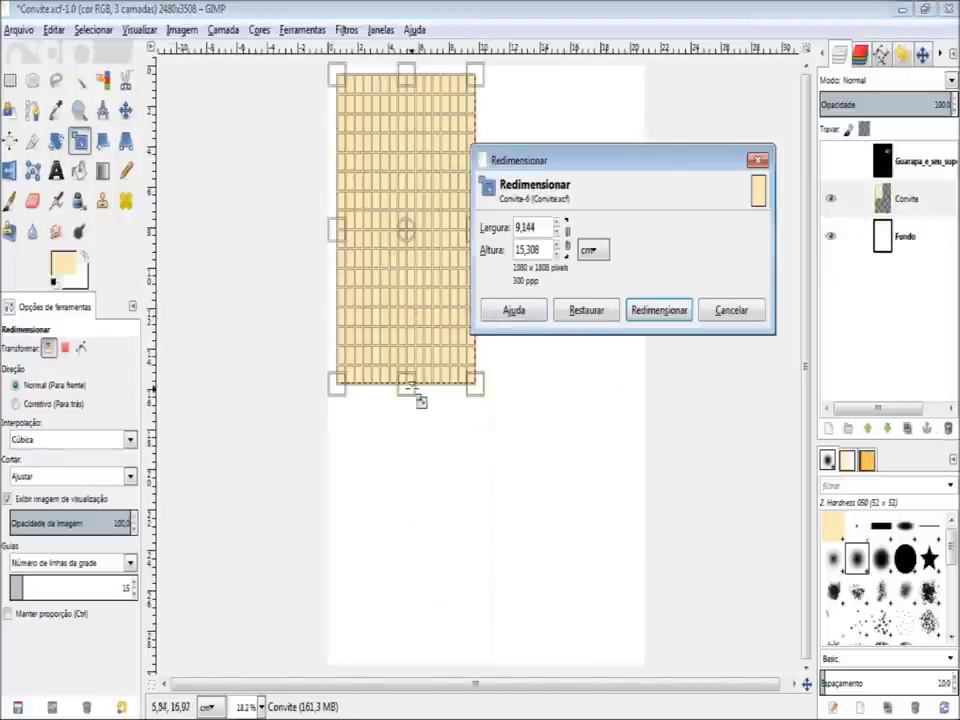
left_click_drag(417, 398, 418, 365)
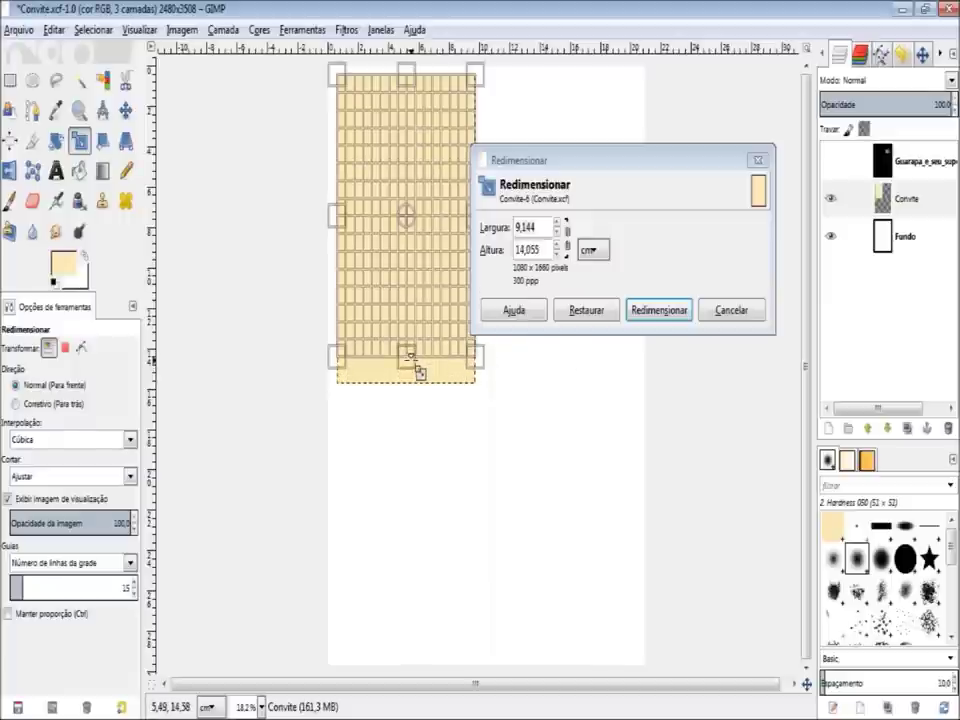
left_click(658, 311)
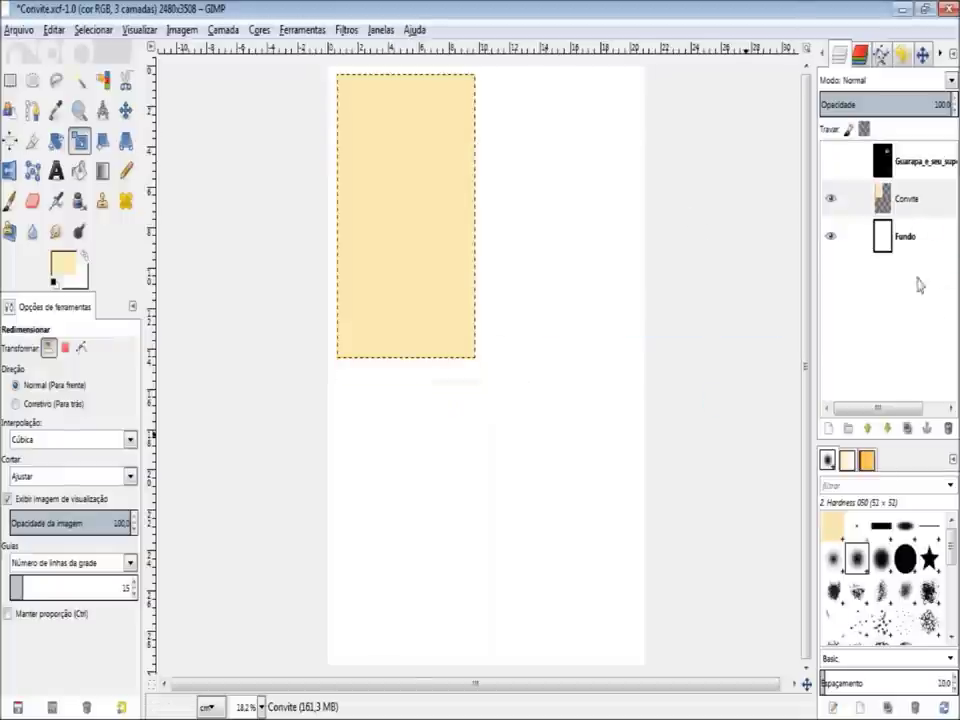
left_click(895, 199)
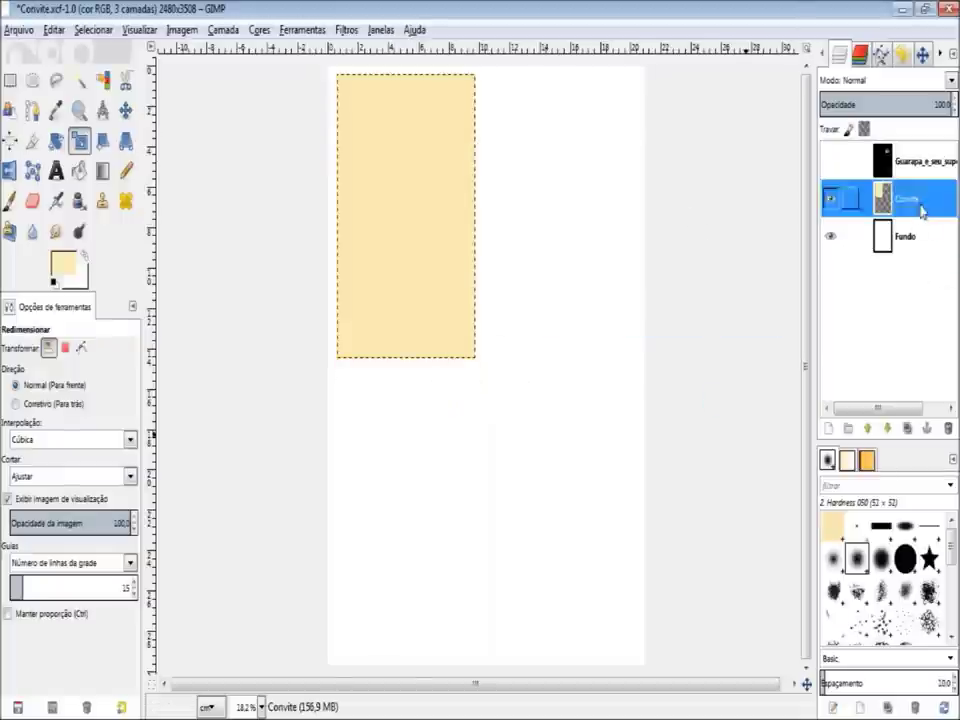
Duplicate Convite and position the copy just below the original card.
left_click(910, 429)
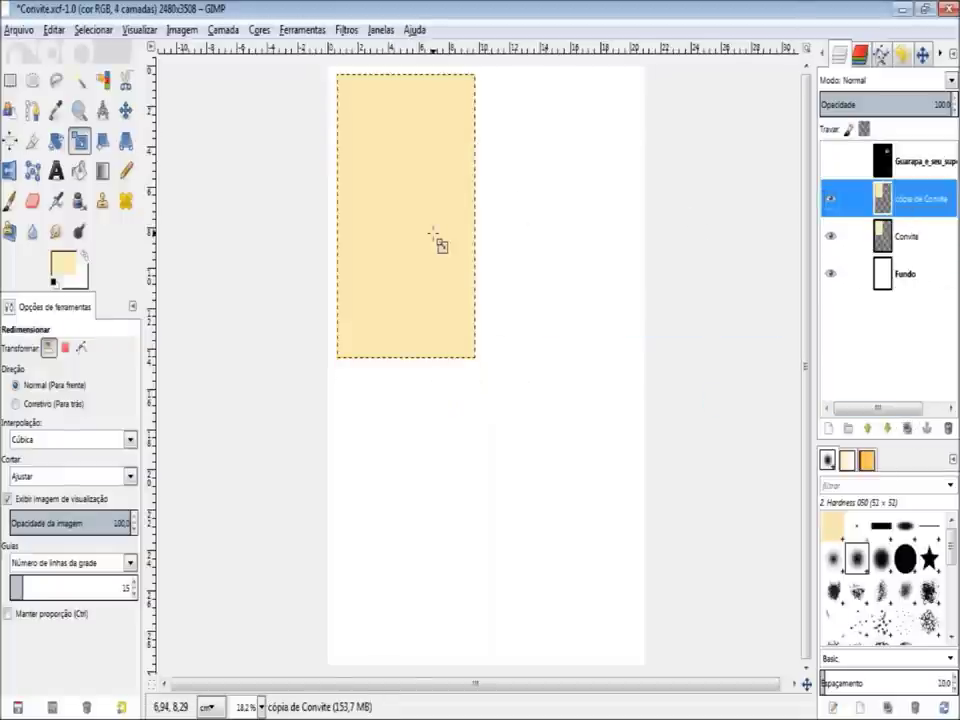
key("m")
left_click_drag(427, 265, 427, 491)
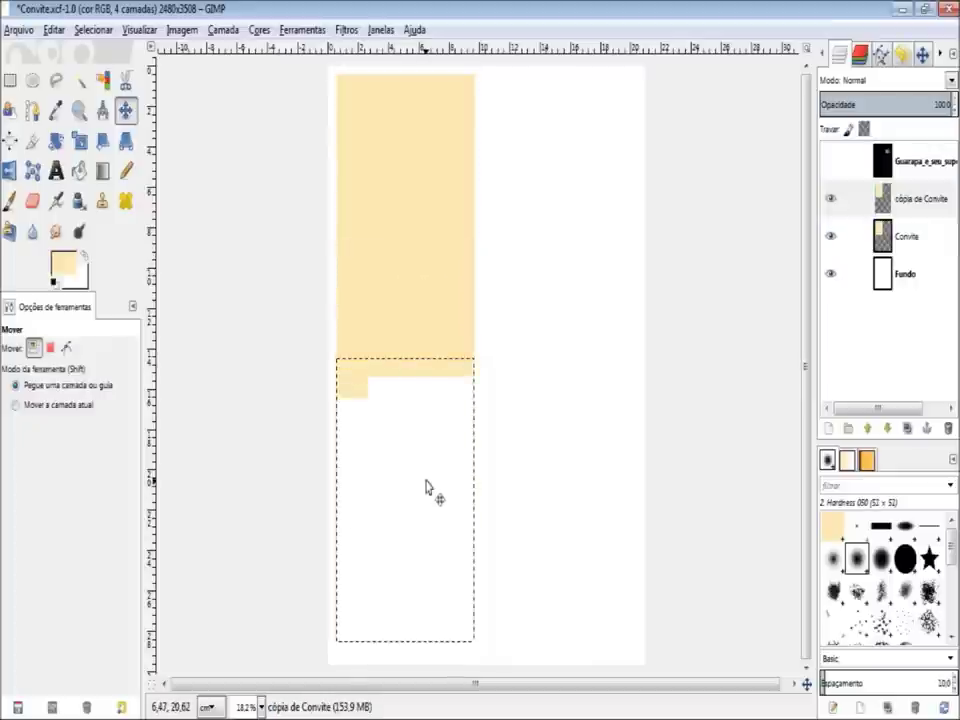
left_click_drag(423, 503, 423, 511)
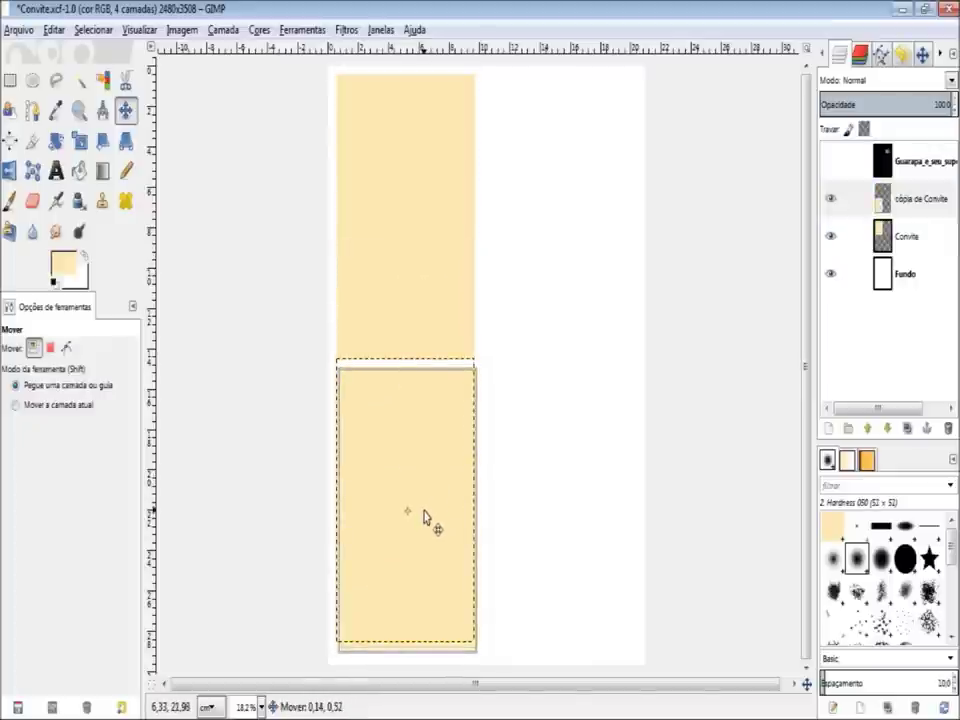
left_click_drag(423, 516, 423, 518)
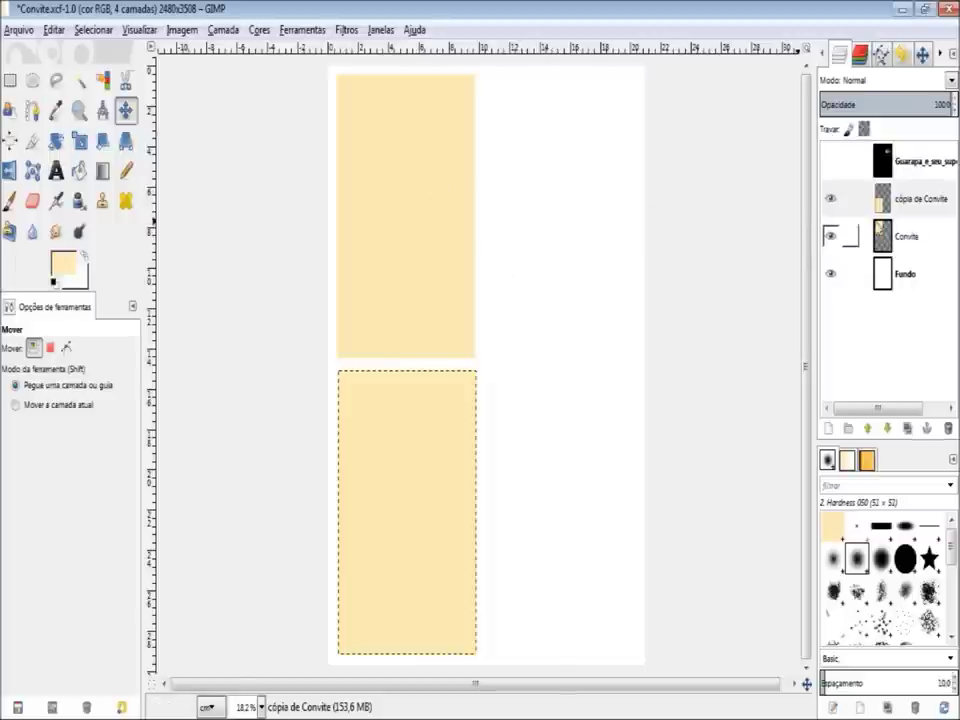
Duplicate the lower copy and place it at the bottom-right beside it.
left_click(908, 428)
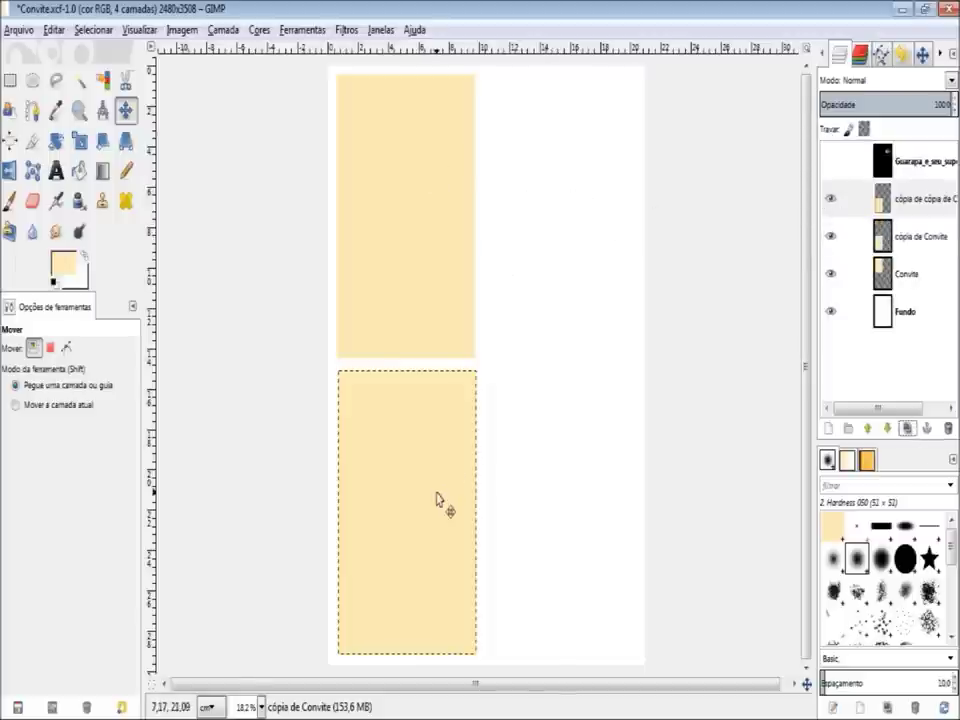
left_click_drag(437, 500, 590, 500)
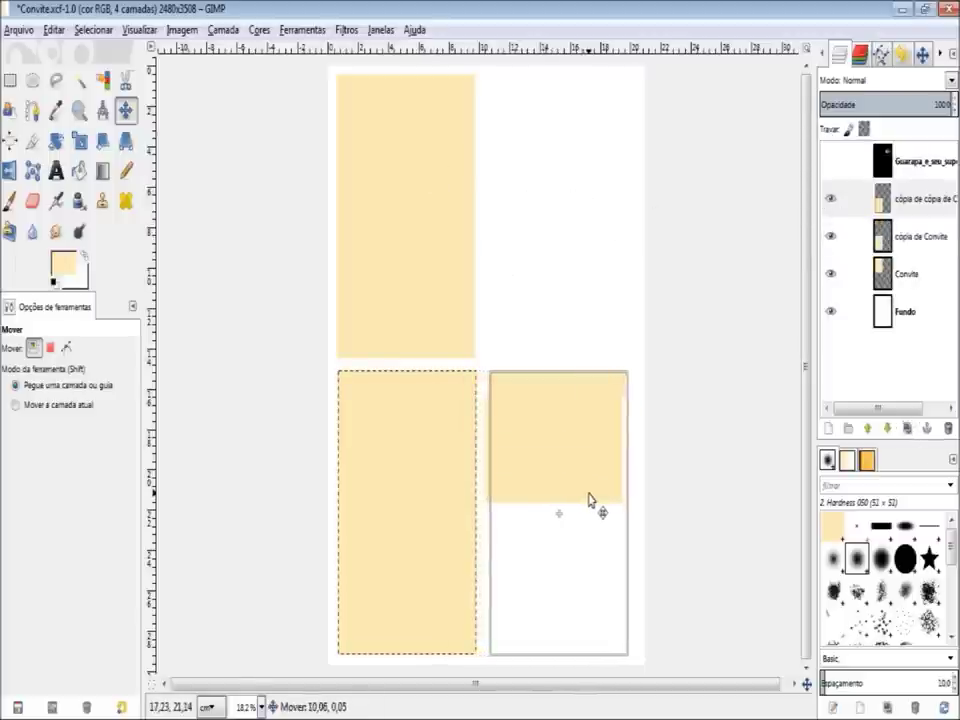
left_click_drag(589, 501, 593, 500)
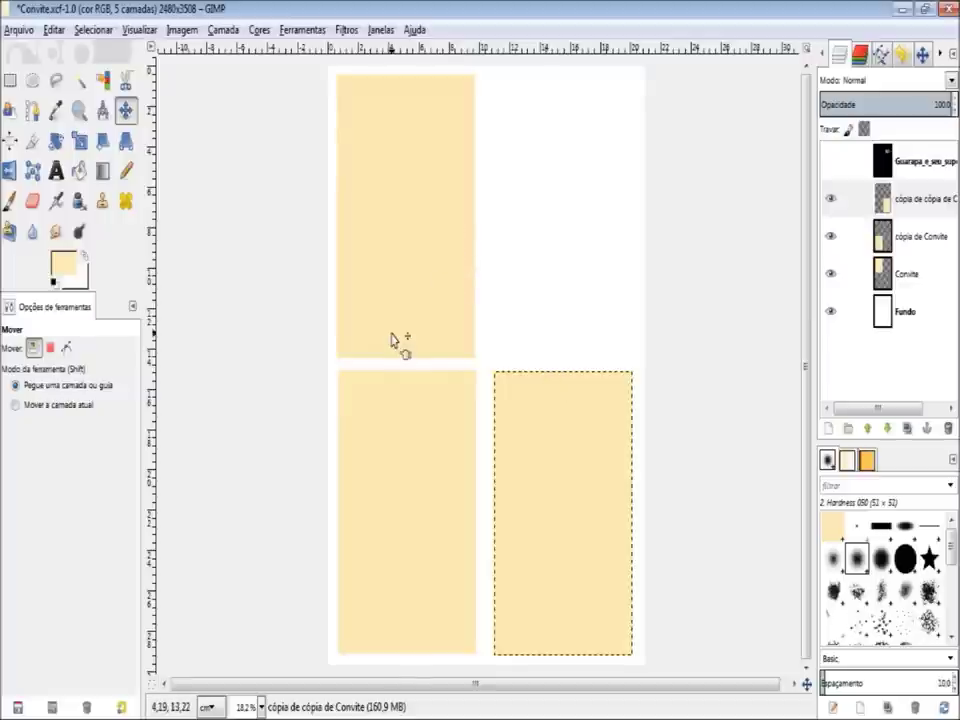
left_click(920, 203)
Delete both card copies, then show and select the hidden dog photo layer.
left_click(948, 428)
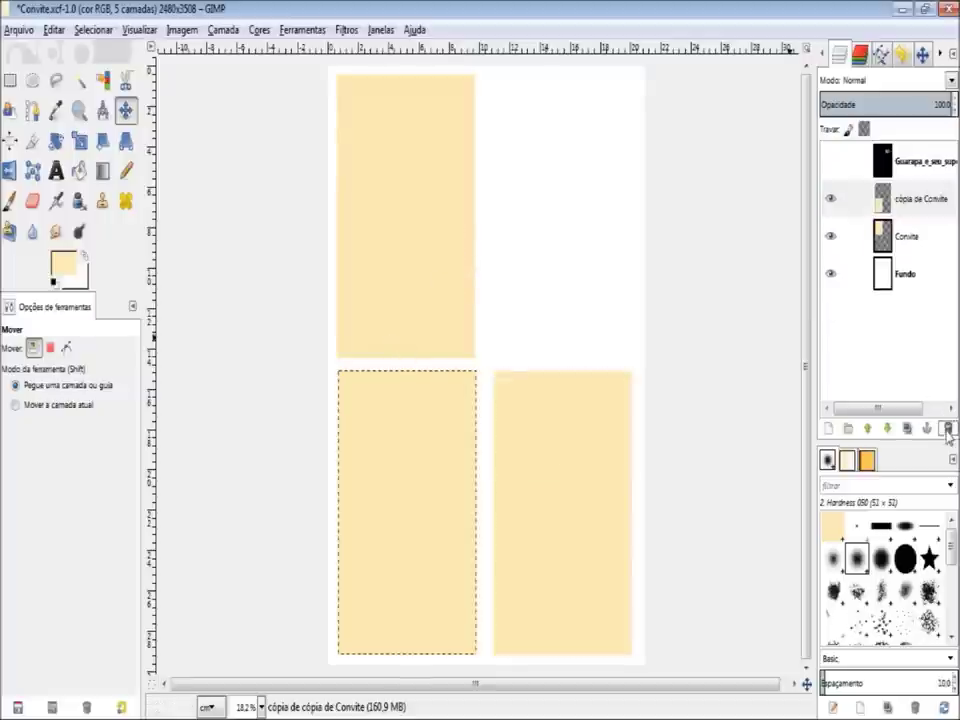
left_click(948, 428)
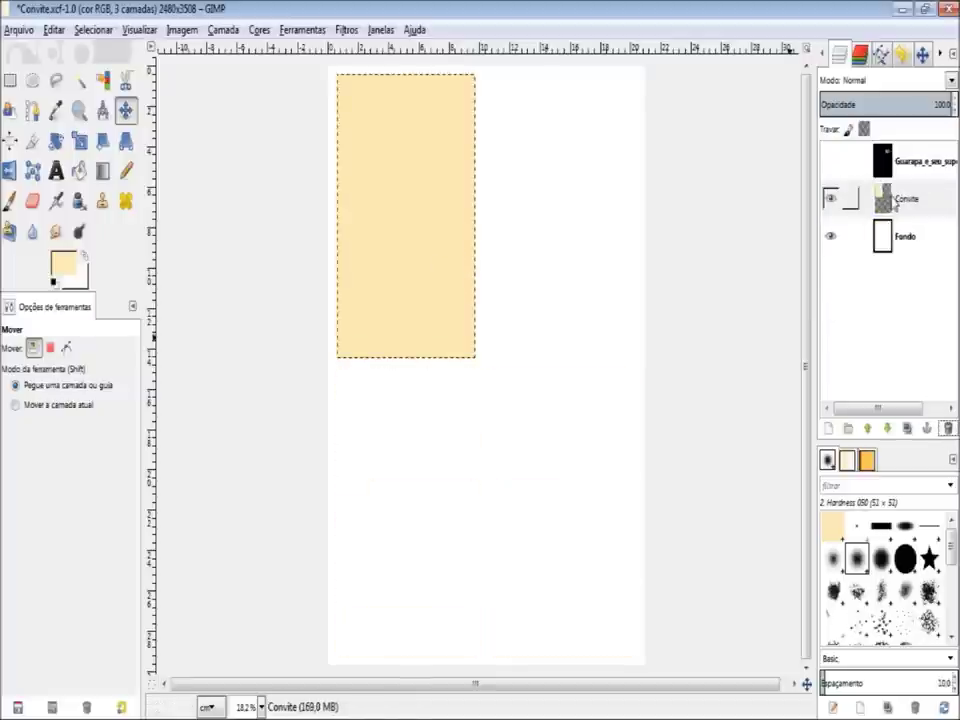
left_click(850, 210)
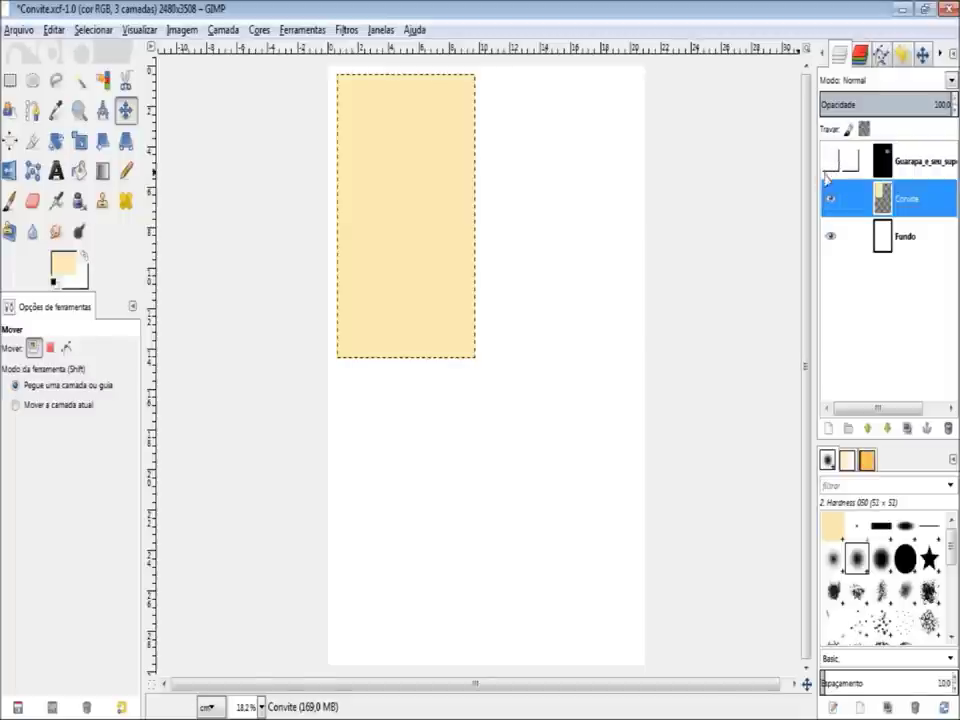
left_click(830, 163)
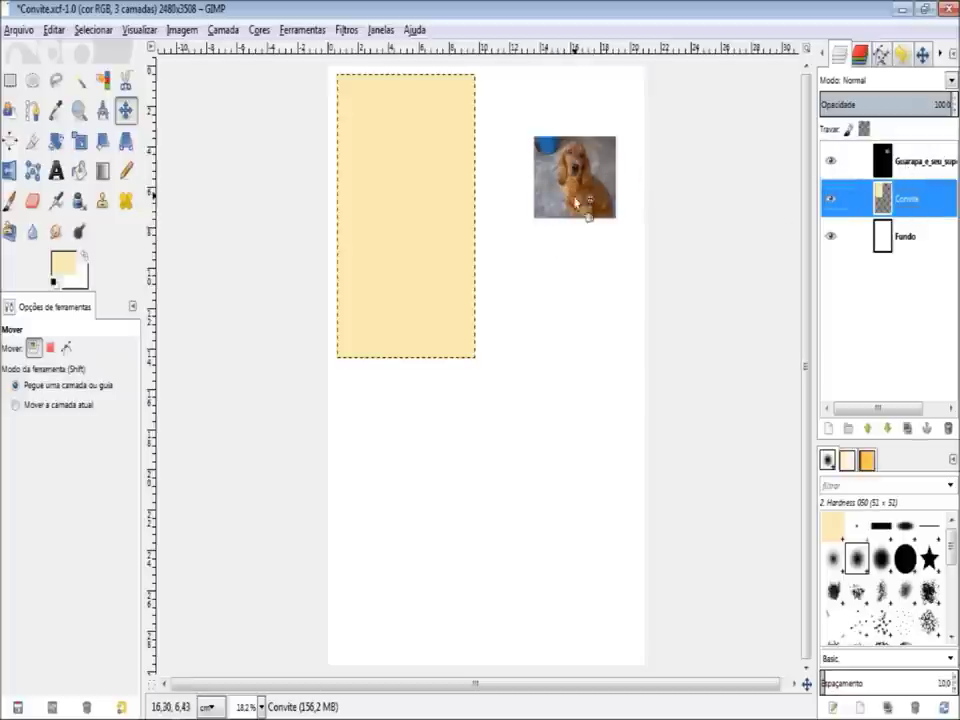
left_click(900, 162)
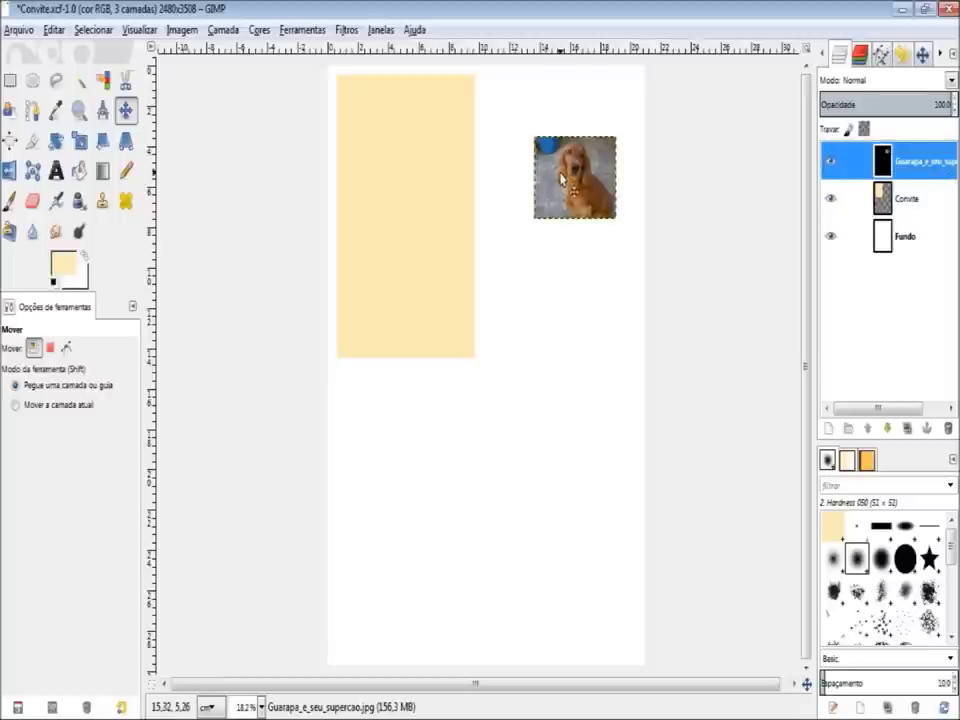
Rename the dog photo layer to 'Cachorro da Veia'.
double_click(922, 170)
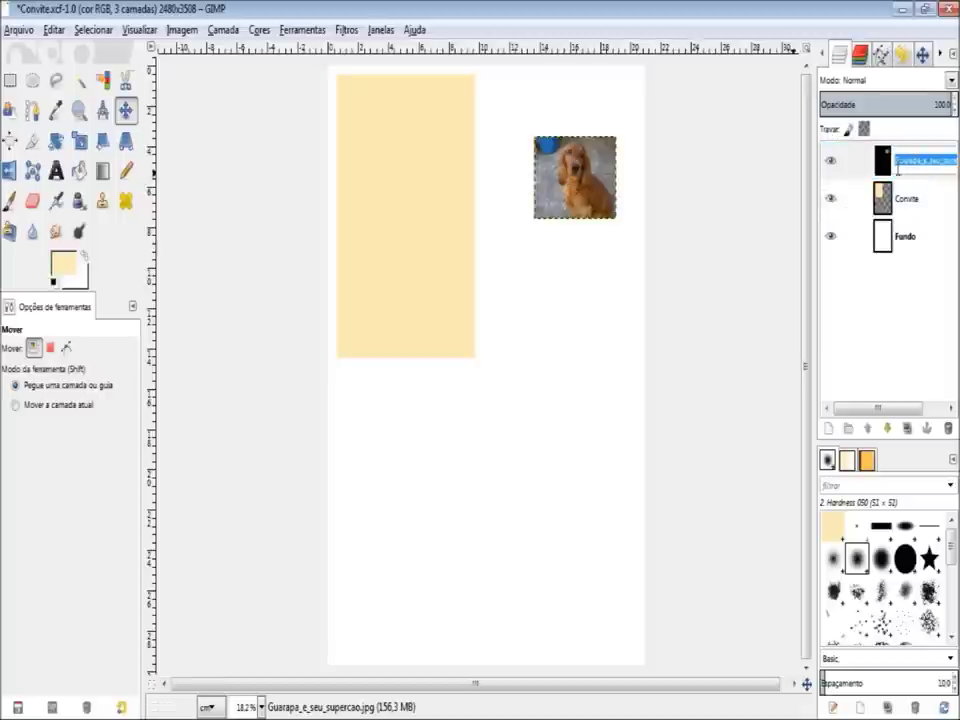
type("Cachorro da Vela")
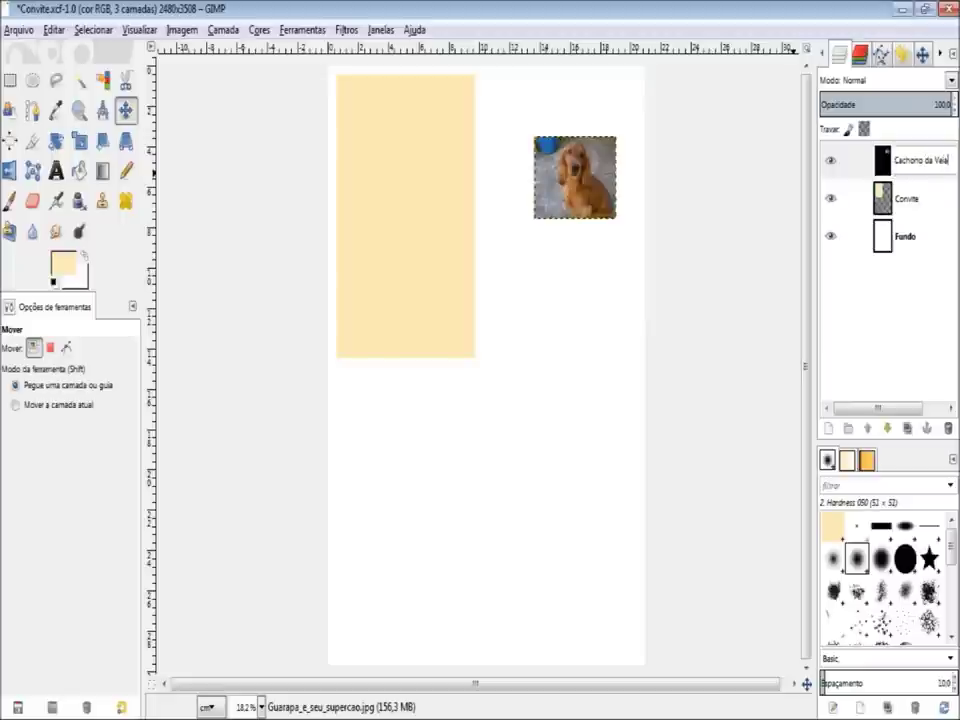
key("Return")
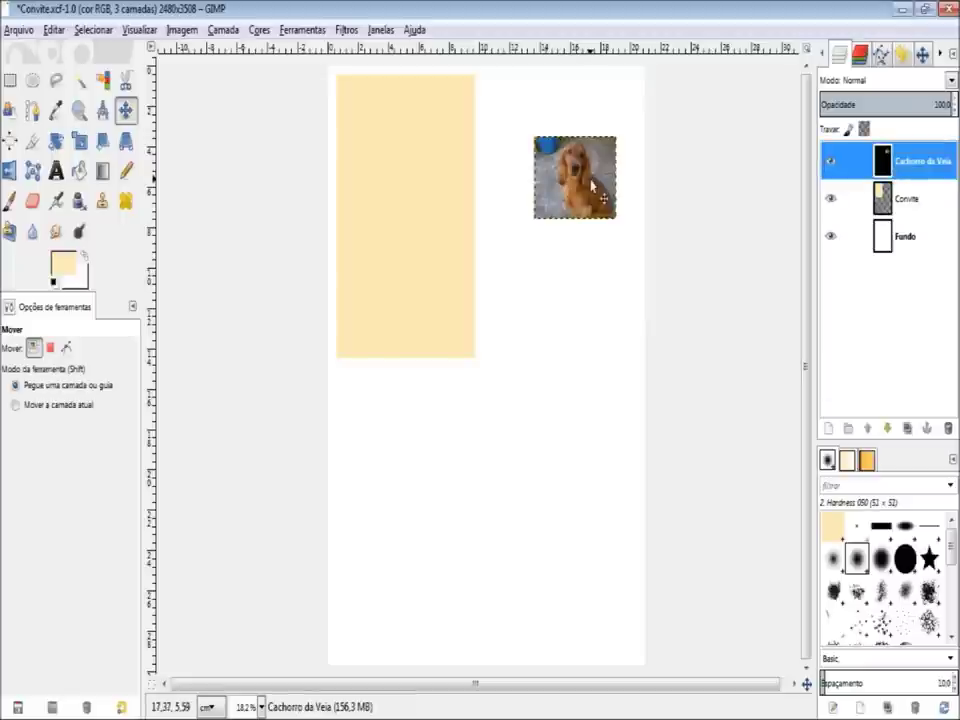
Move the dog photo into the top-left area of the beige card.
mouse_move(590, 183)
left_mouse_down()
mouse_move(395, 147)
mouse_move(395, 139)
left_mouse_up()
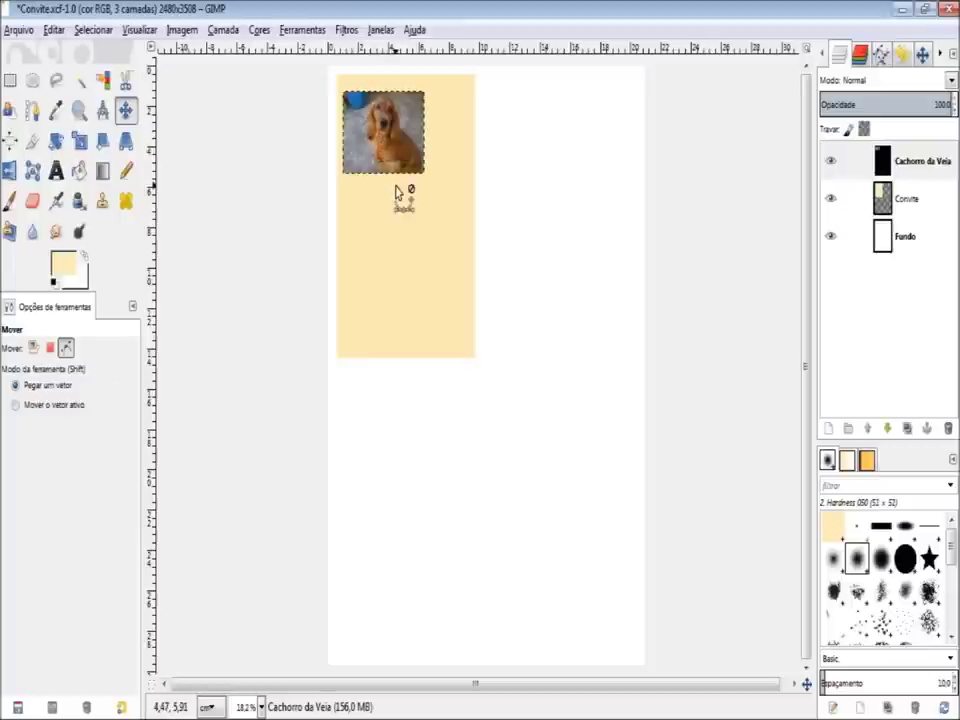
scroll(397, 192, "up", 1, "ctrl")
scroll(352, 208, "down", 3)
scroll(350, 208, "up", 4)
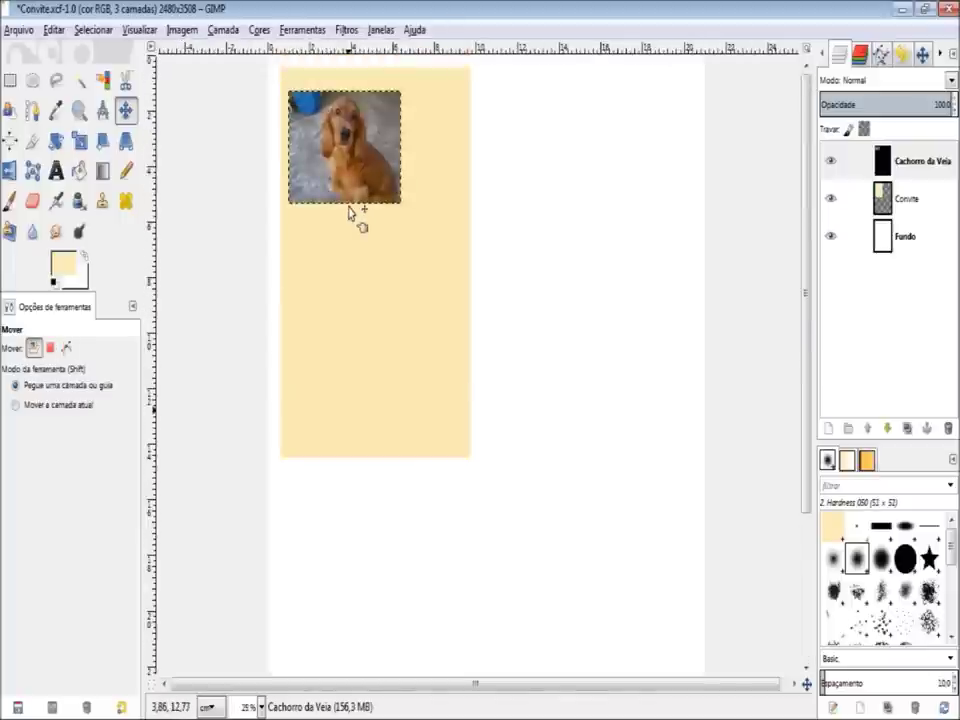
mouse_move(360, 163)
left_mouse_down()
mouse_move(389, 168)
mouse_move(359, 153)
left_mouse_up()
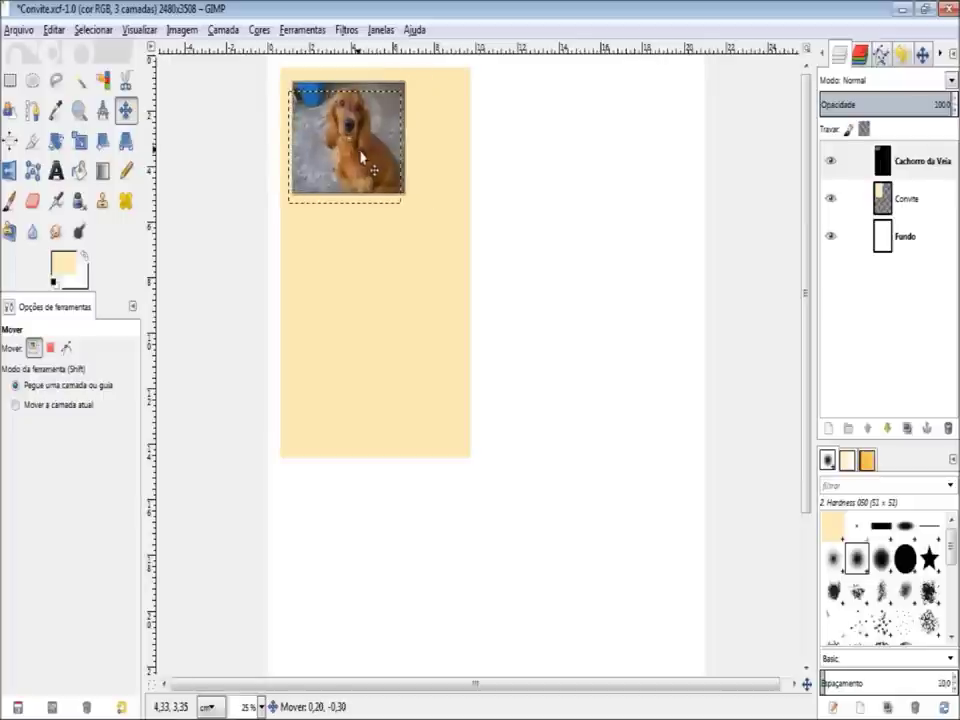
left_click_drag(359, 153, 389, 178)
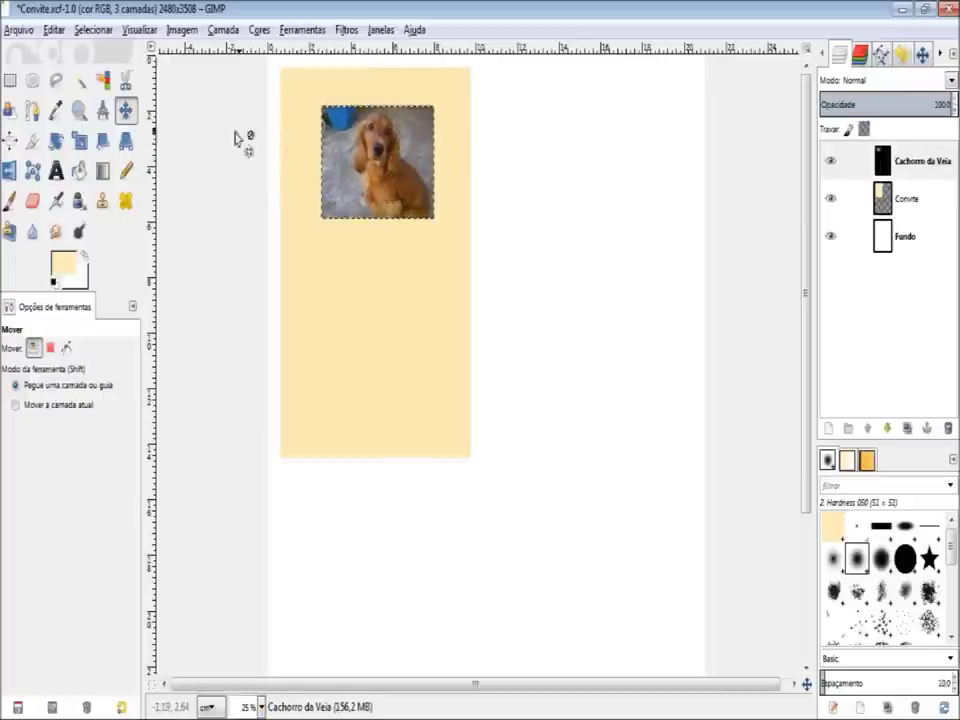
Shift the Cachorro da Veia photo slightly up and left, keeping its size unchanged.
left_click(79, 141)
left_click(345, 162)
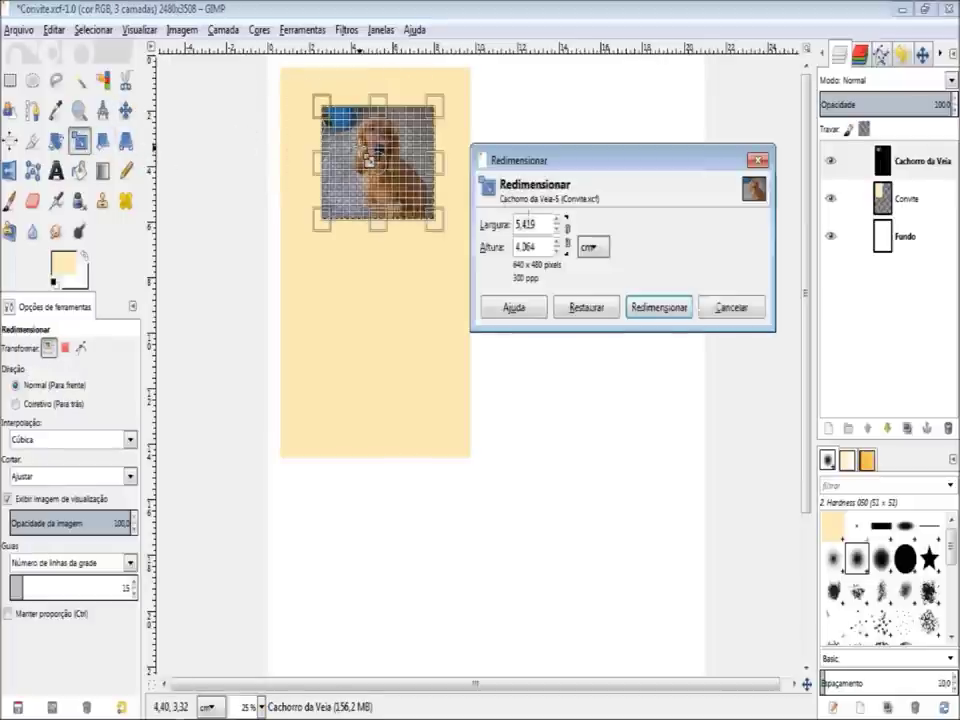
key("Escape")
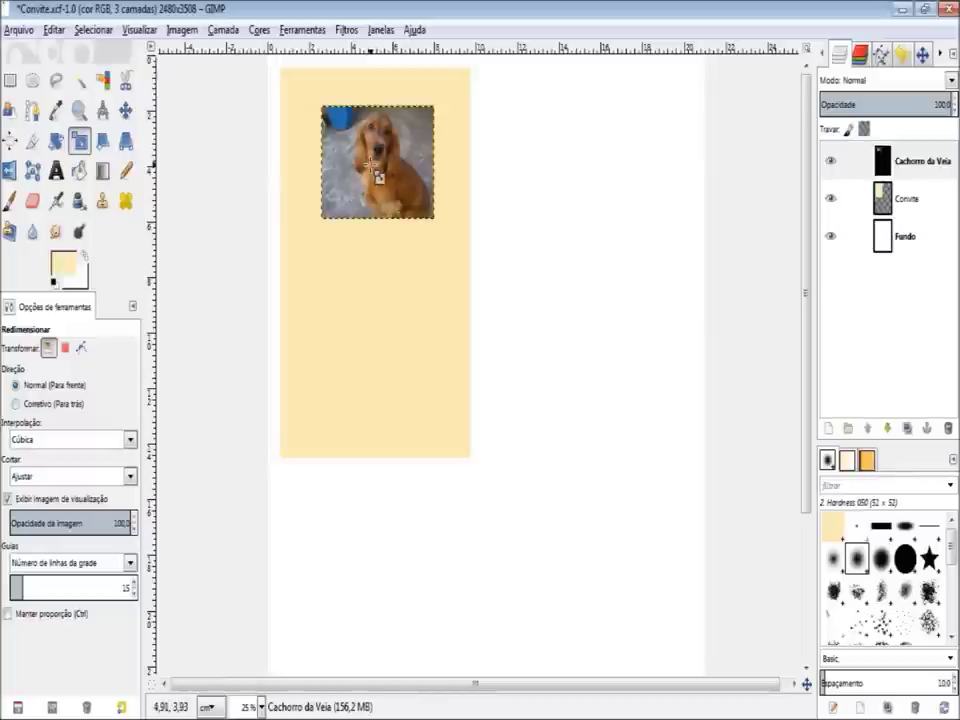
key("m")
left_click_drag(388, 182, 363, 171)
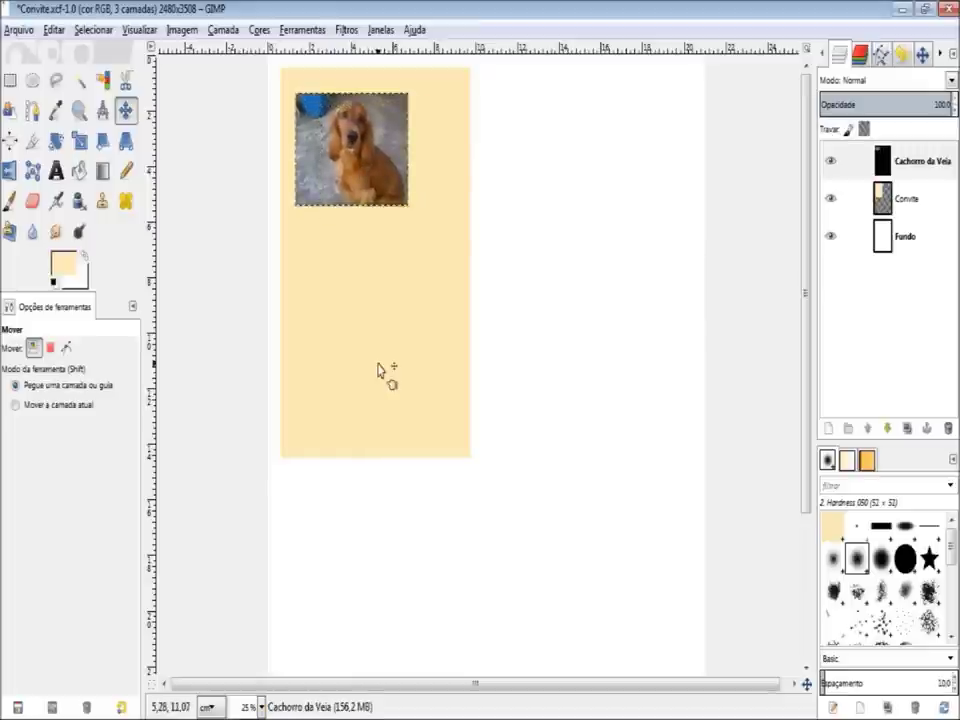
left_click(53, 172)
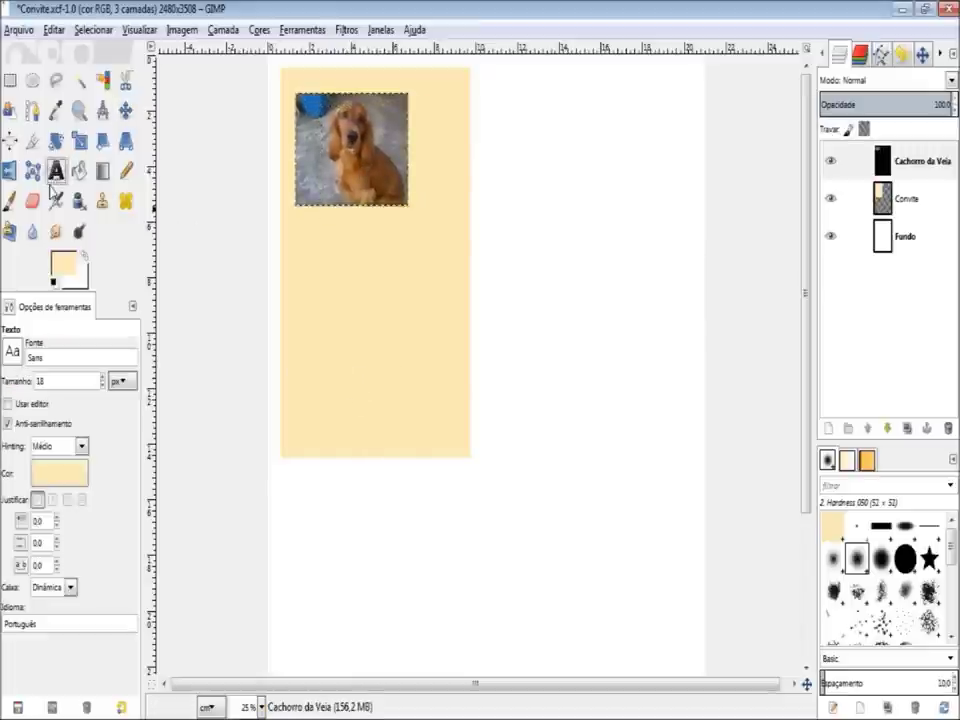
Type 'Aniversário' in a new 18 px Sans text box below the dog photo.
left_click(299, 254)
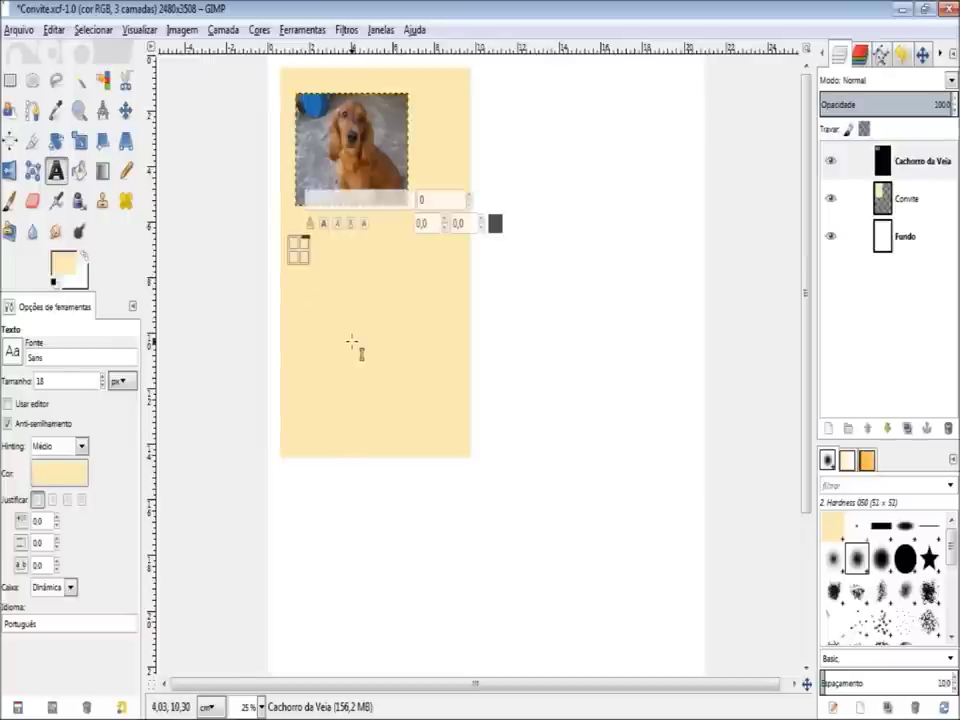
type("A")
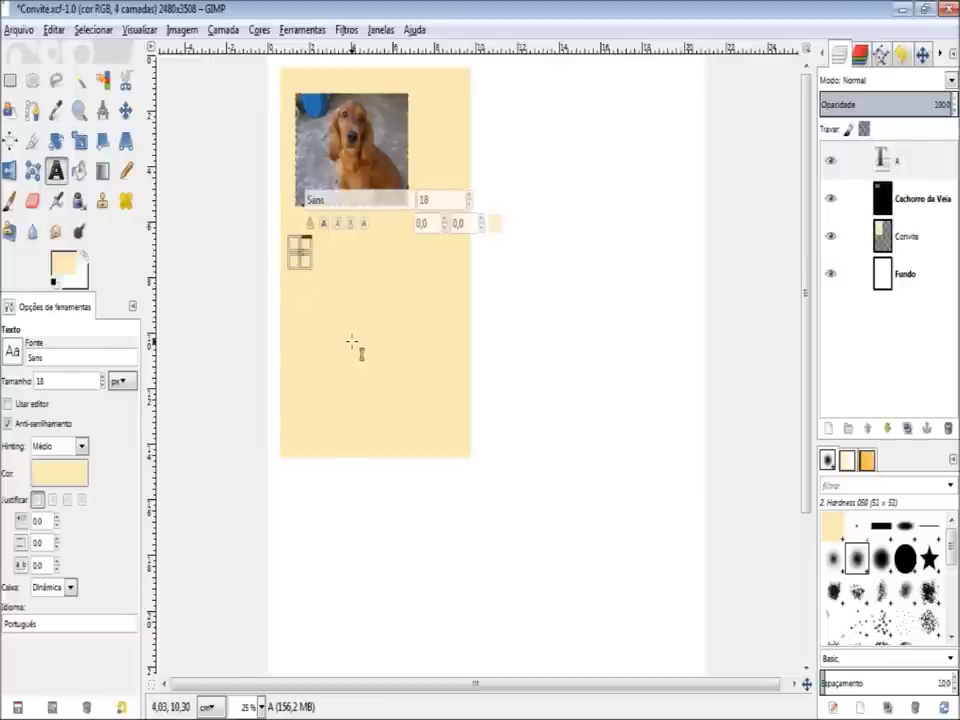
scroll(355, 315, "up", 1, "ctrl")
scroll(293, 268, "up", 1, "ctrl")
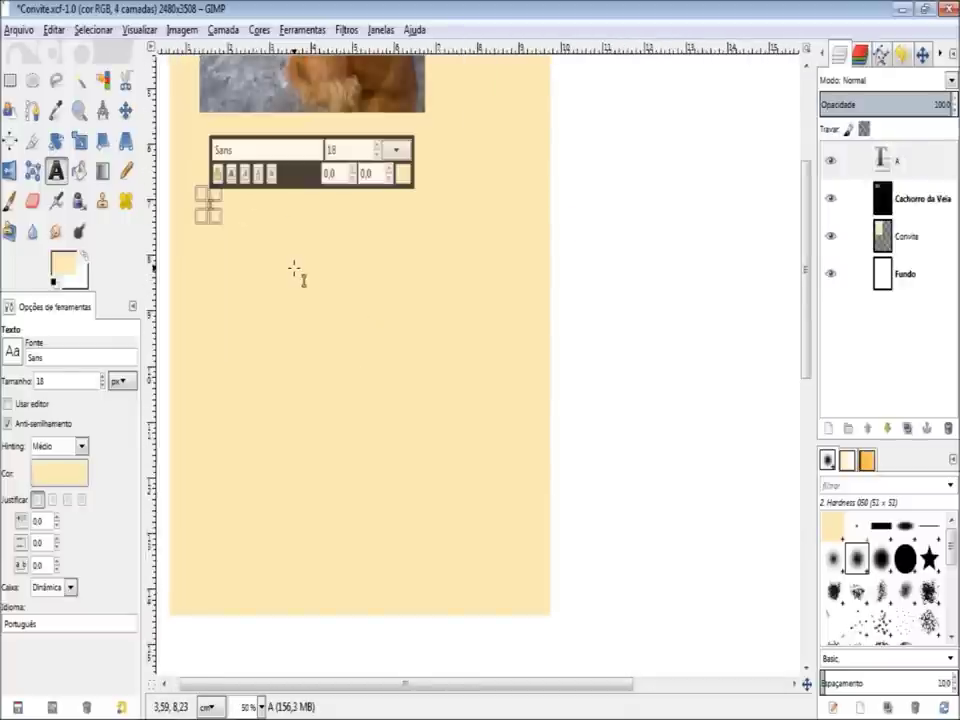
scroll(268, 260, "up", 1, "ctrl")
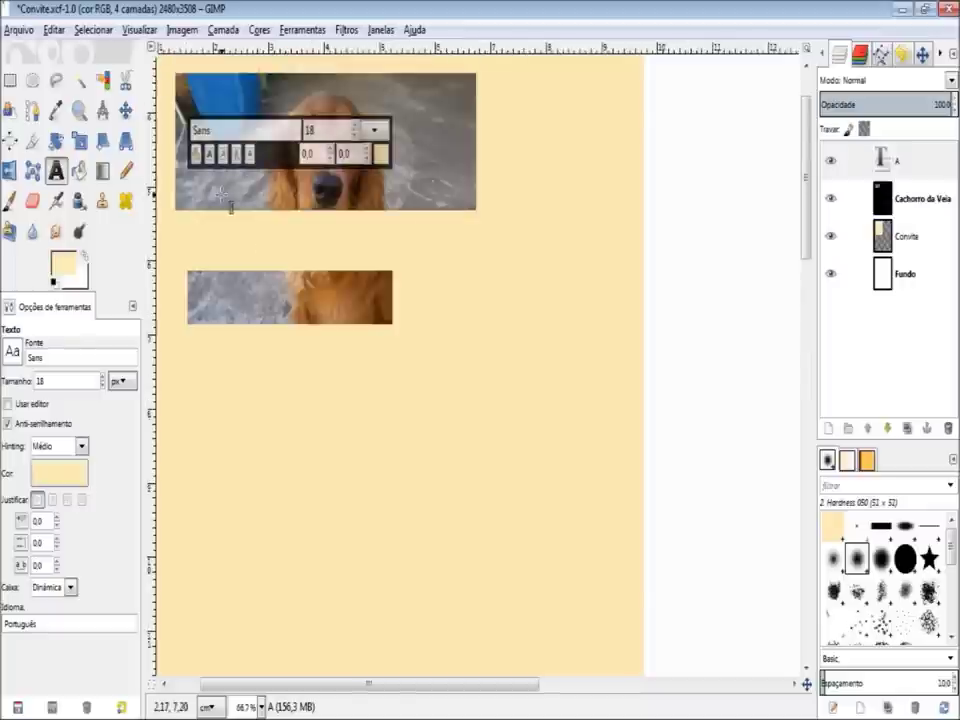
scroll(229, 206, "up", 1, "ctrl")
scroll(300, 550, "down", 3)
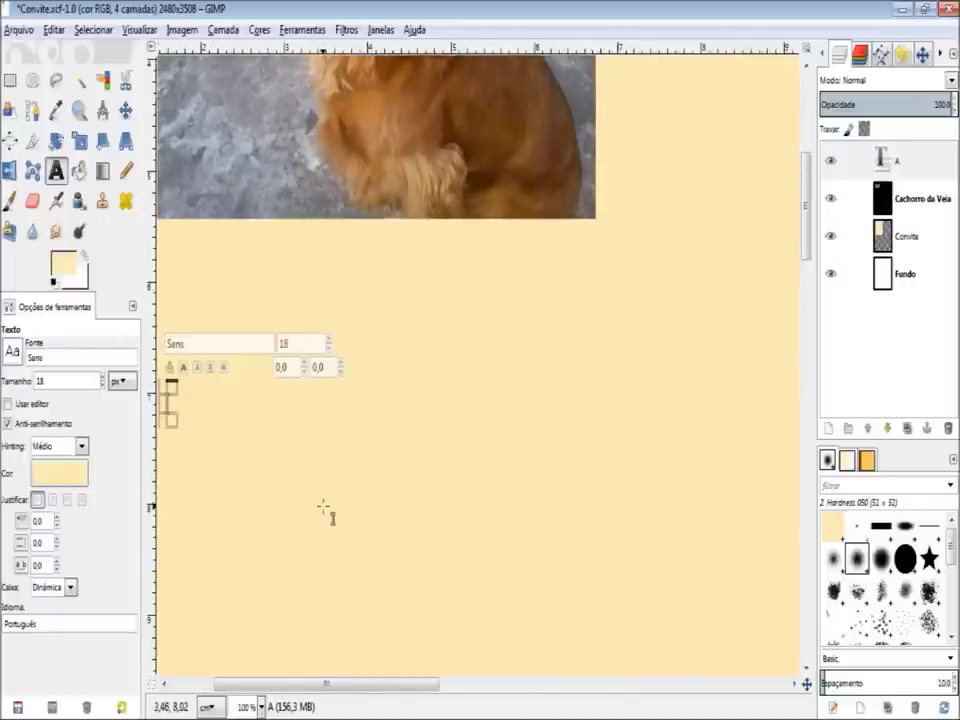
scroll(326, 510, "left", 2)
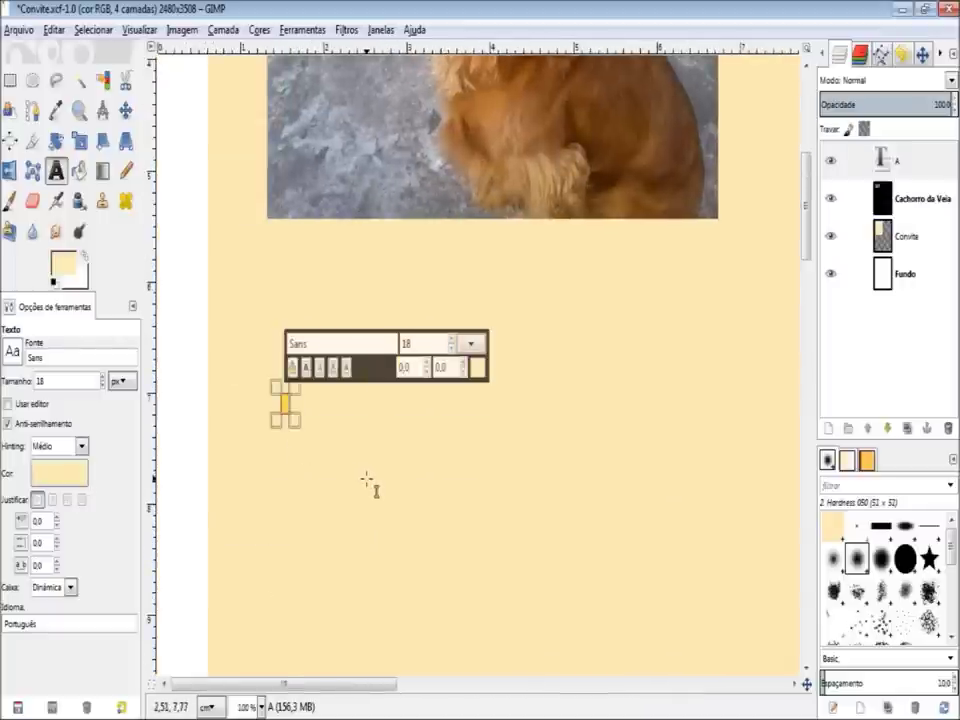
type("nivers")
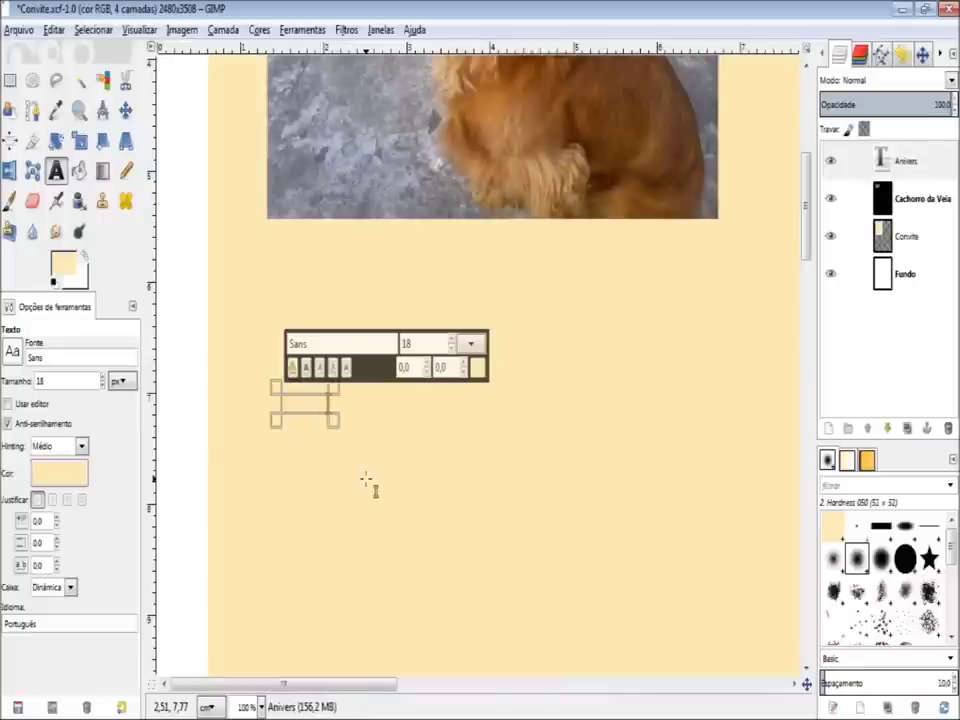
type("ár")
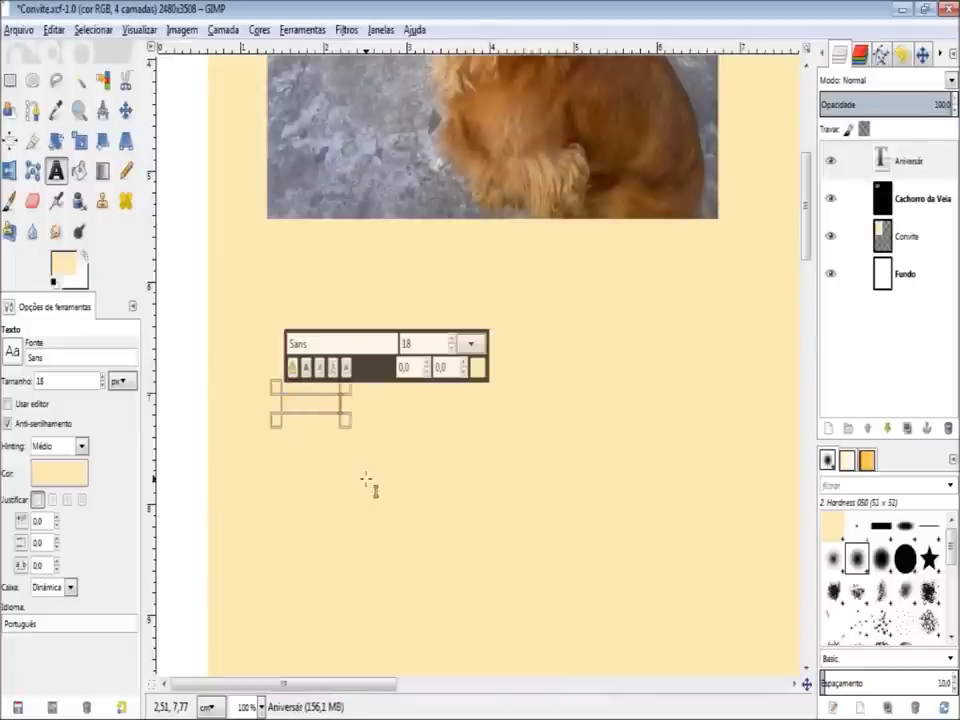
type("io")
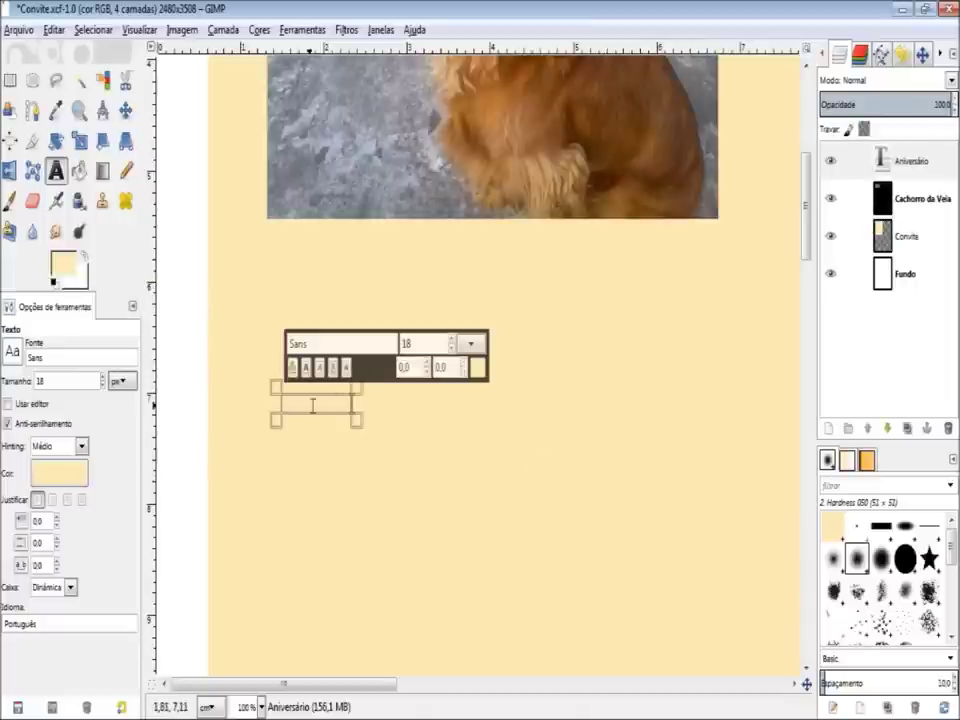
Colour the Aniversário text dark brown (8c6705) and set its size to 150.
left_click_drag(321, 403, 338, 428)
left_click(321, 407)
triple_click(322, 410)
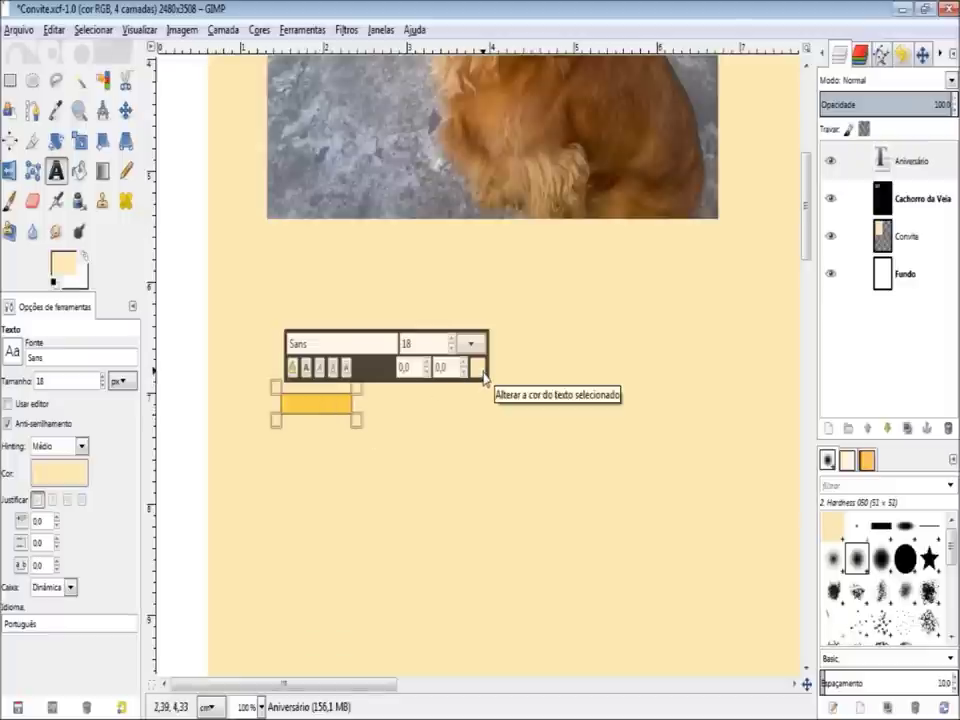
left_click(478, 368)
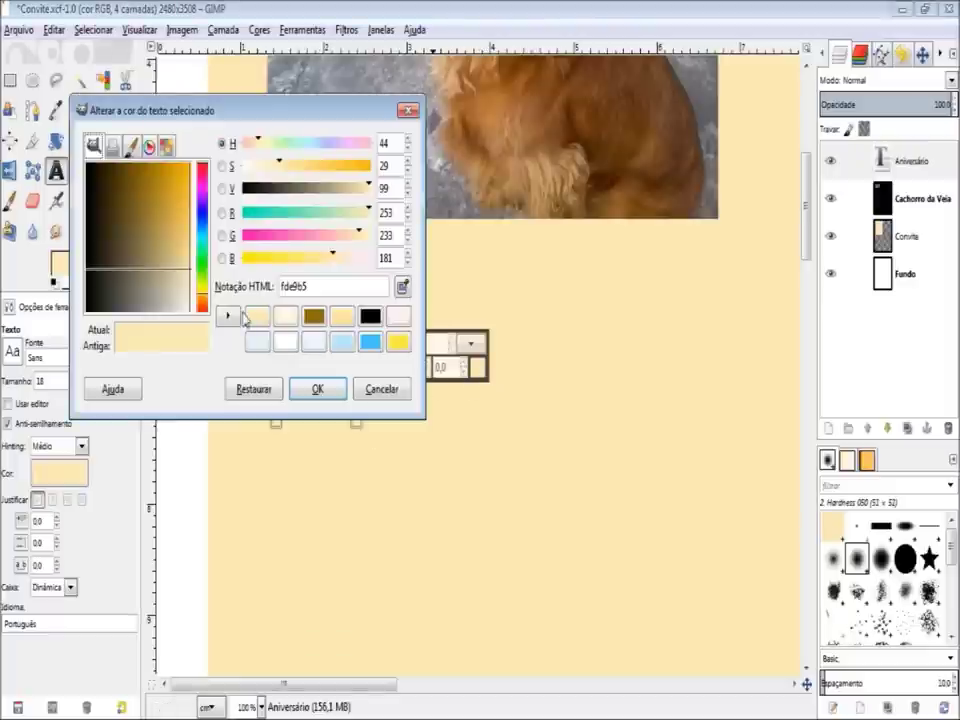
left_click(313, 316)
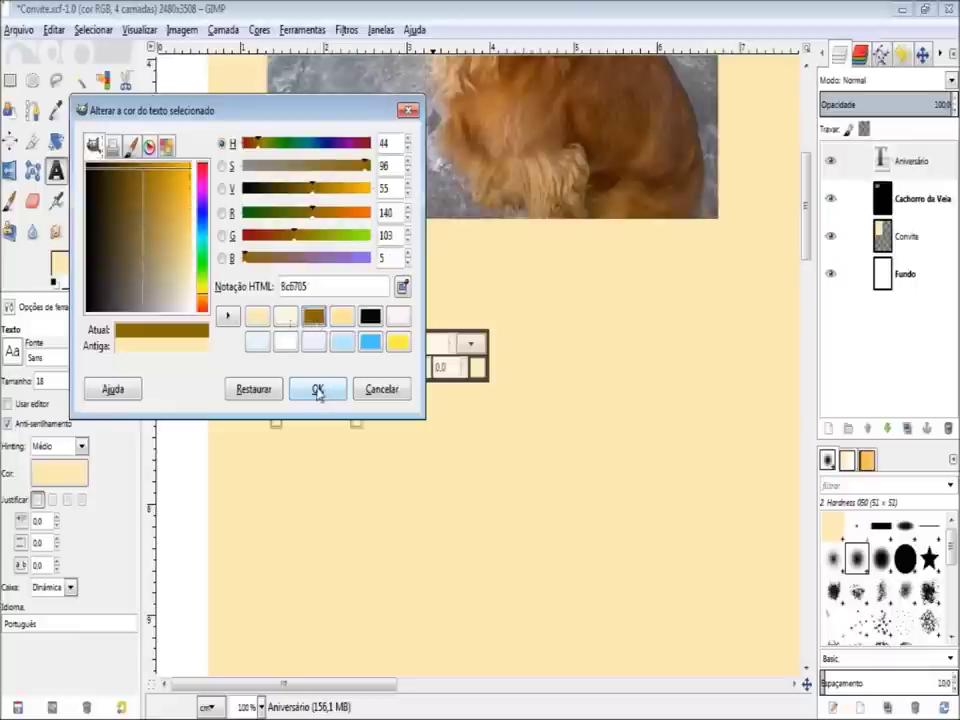
left_click(317, 391)
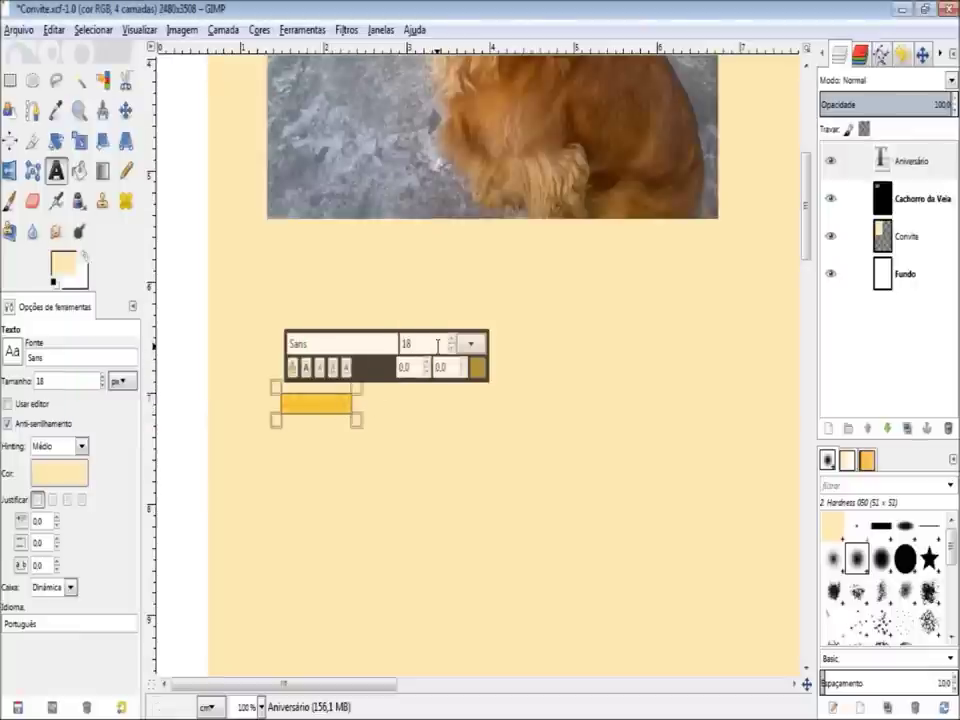
type("150")
scroll(432, 505, "down", 1)
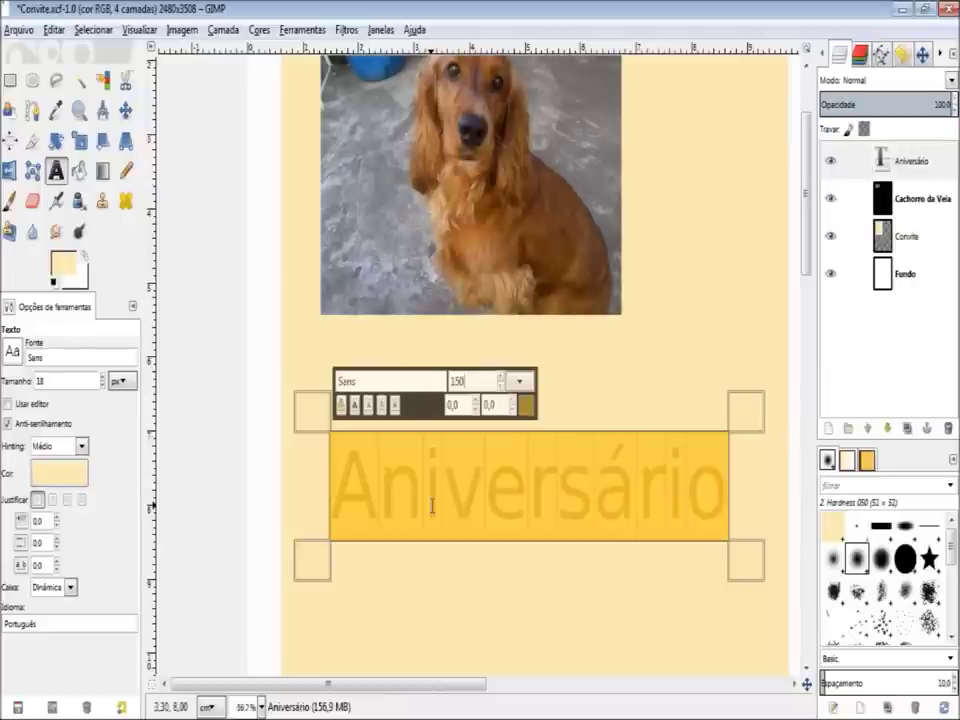
scroll(432, 505, "down", 1)
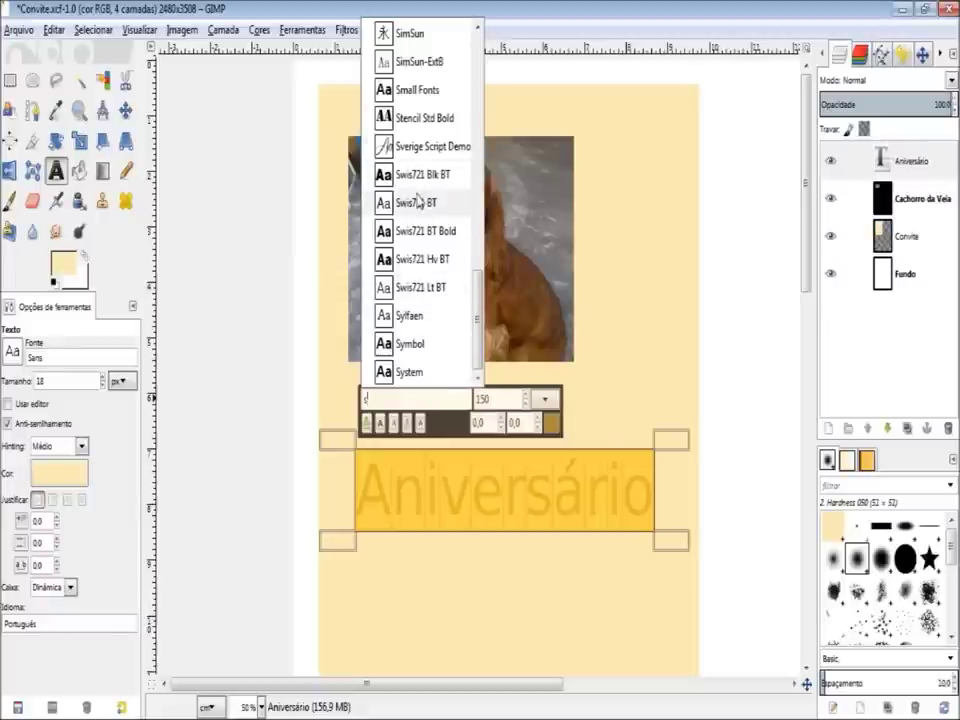
type("s")
Change the Aniversário font to Segoe UI Bold and finish editing the text.
type("ego")
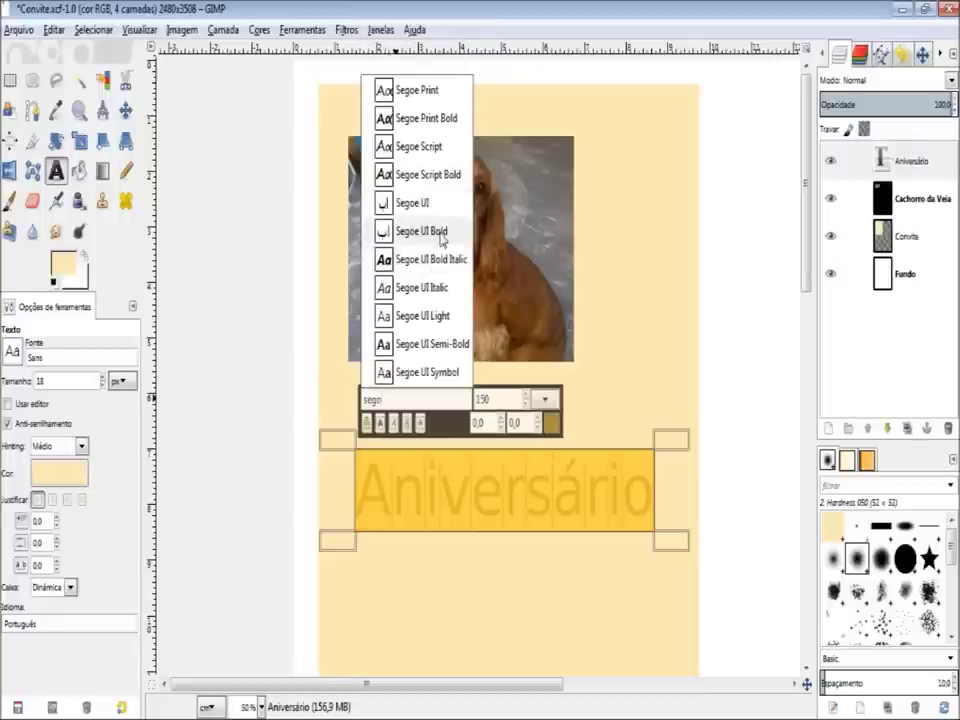
left_click(440, 235)
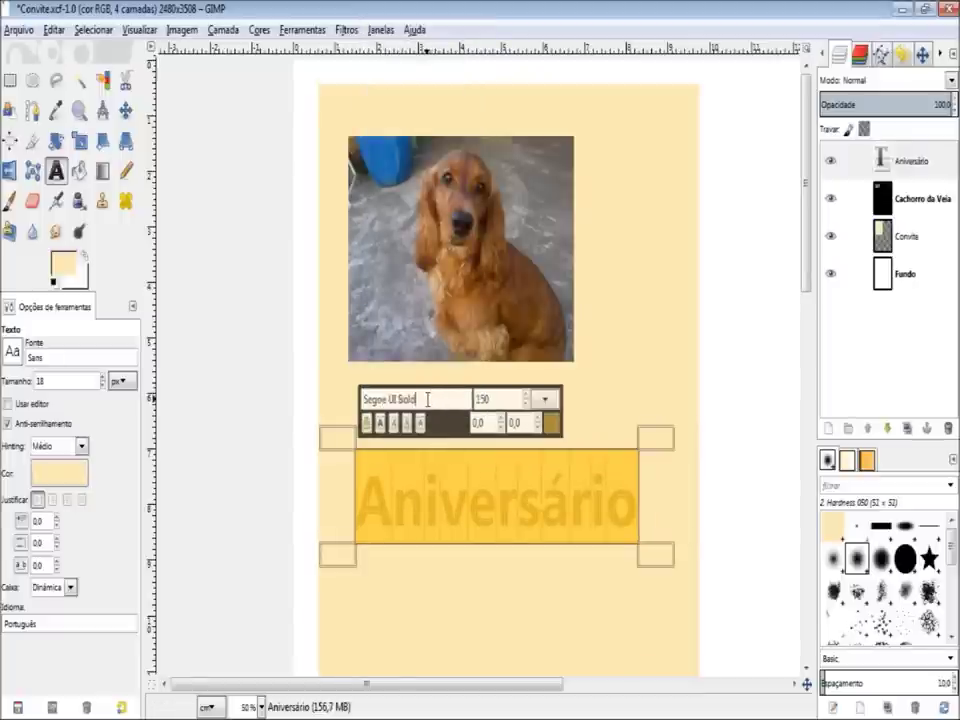
key("Escape")
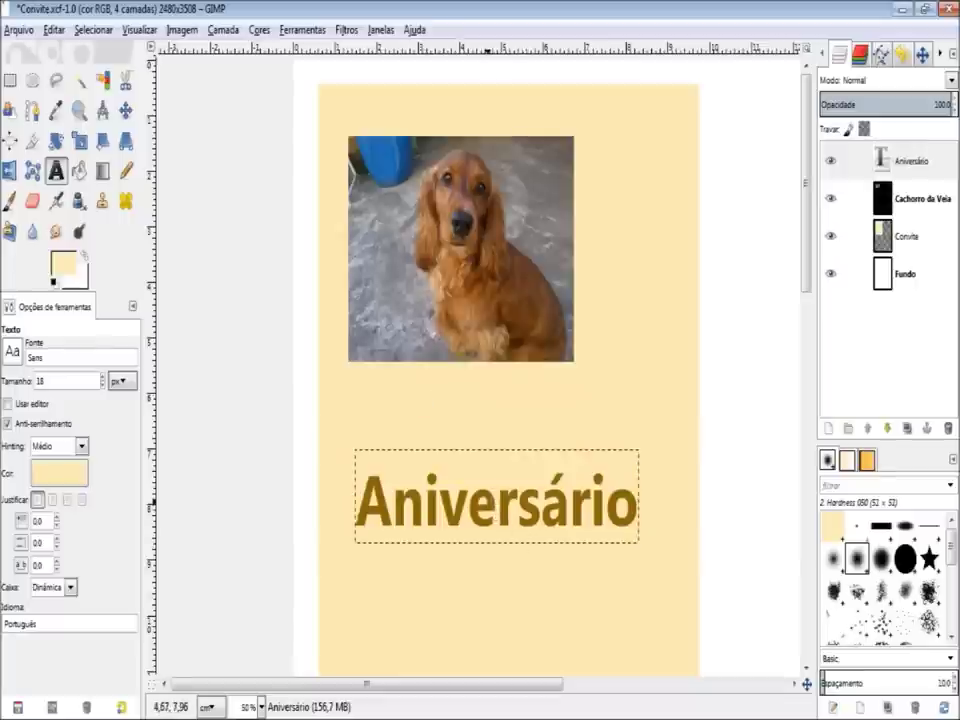
key("m")
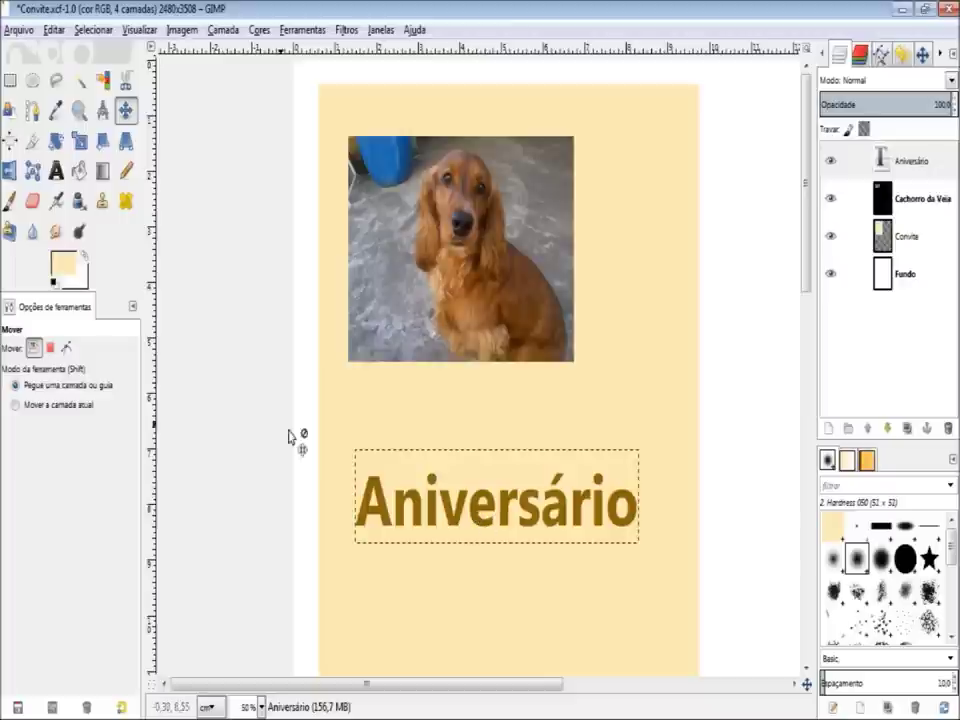
Raise the Aniversário text slightly, then hide and reshow each of the four layers.
mouse_move(486, 523)
left_mouse_down()
mouse_move(480, 478)
mouse_move(493, 456)
left_mouse_up()
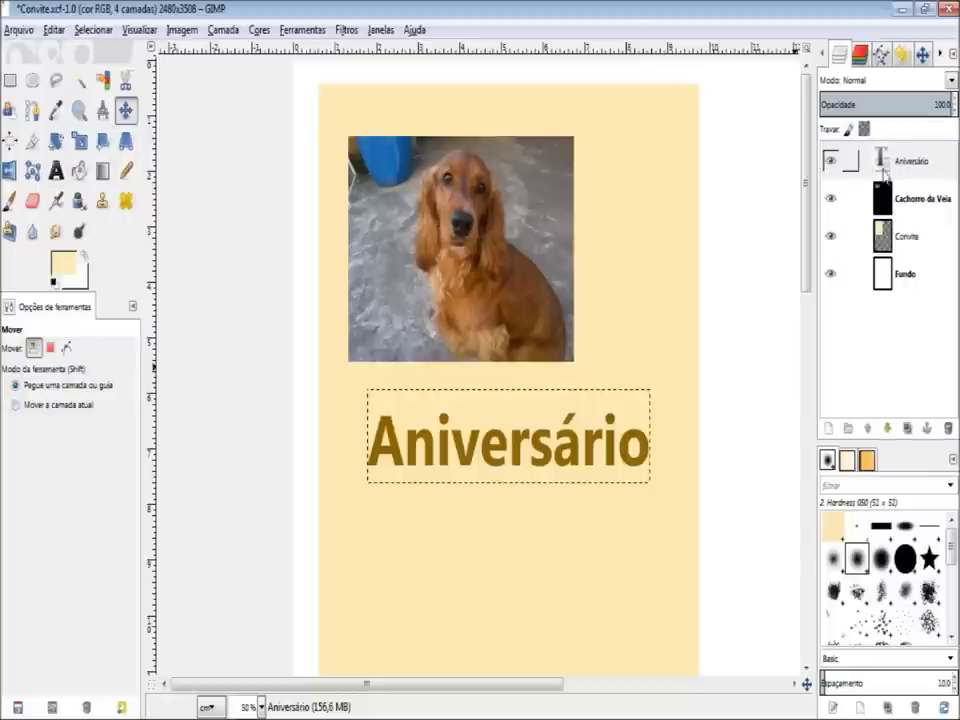
left_click(830, 160)
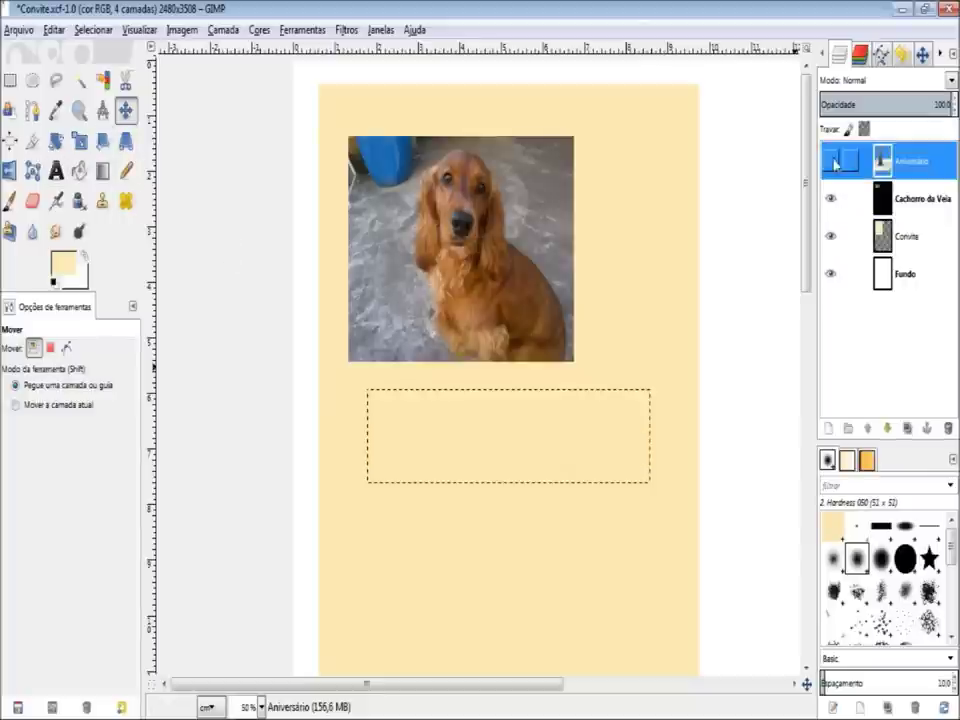
left_click(830, 198)
left_click(830, 236)
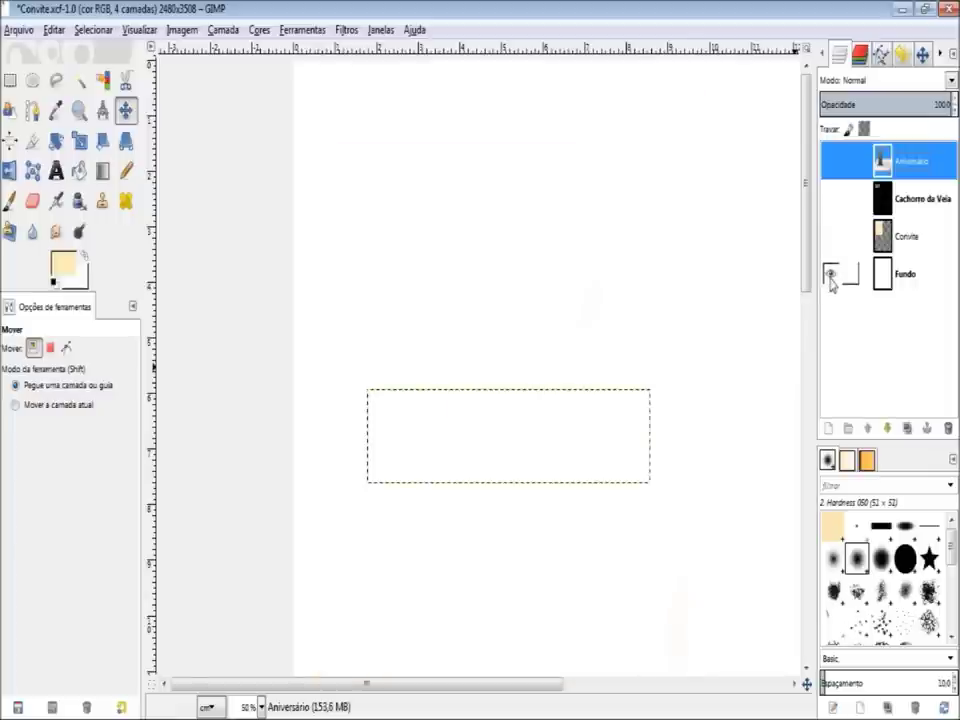
left_click(830, 273)
left_click(830, 236)
left_click(830, 198)
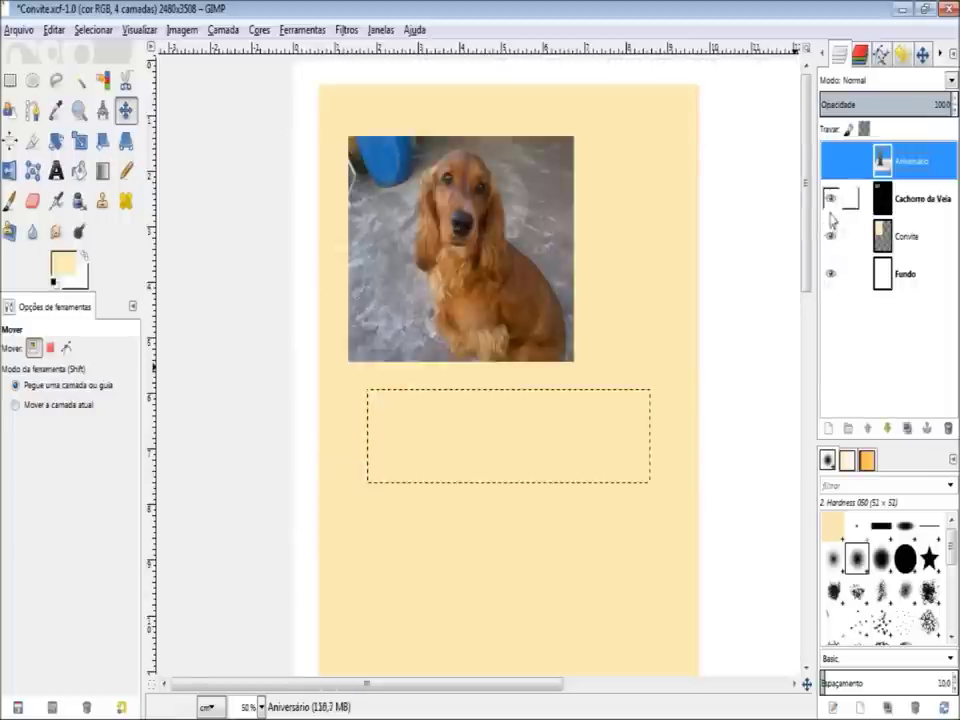
left_click(830, 160)
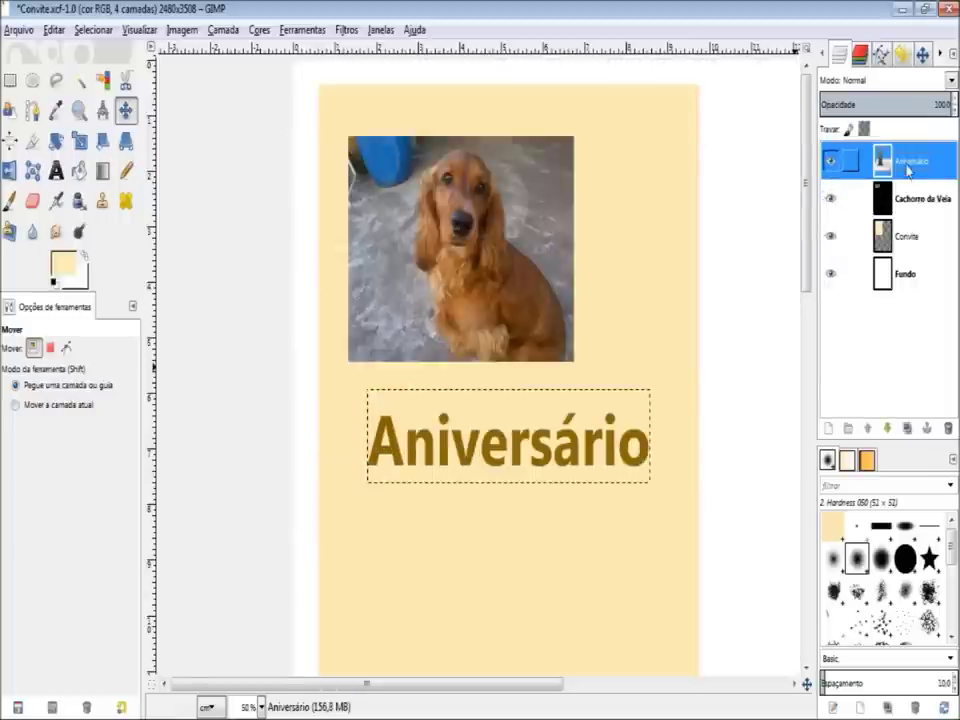
Select the Aniversário title layer and duplicate it as Aniversário #1.
left_click(911, 206)
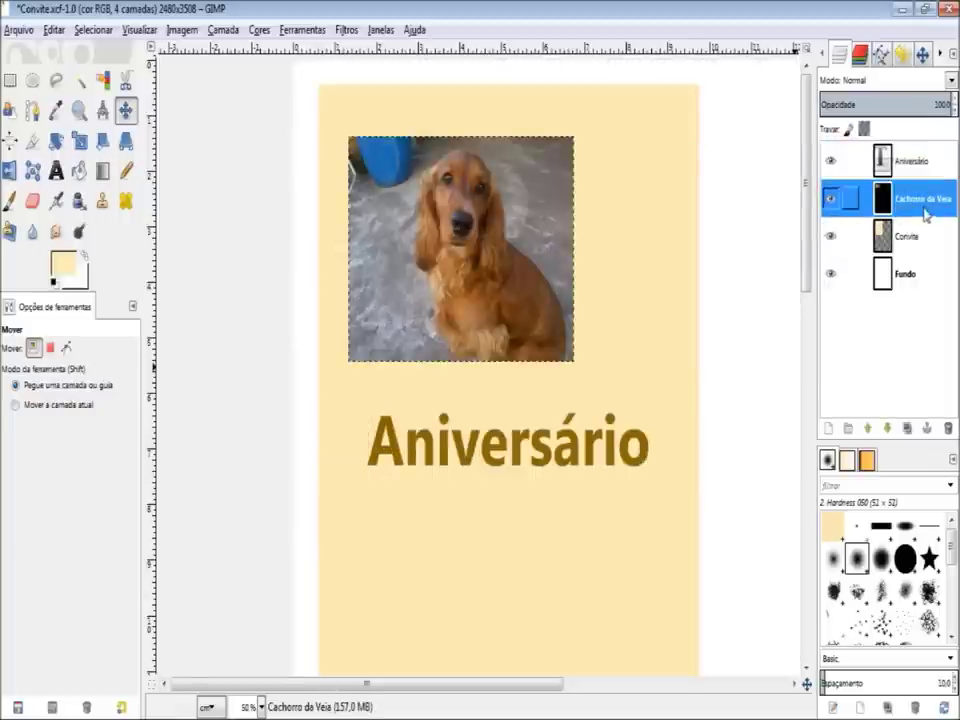
left_click(920, 238)
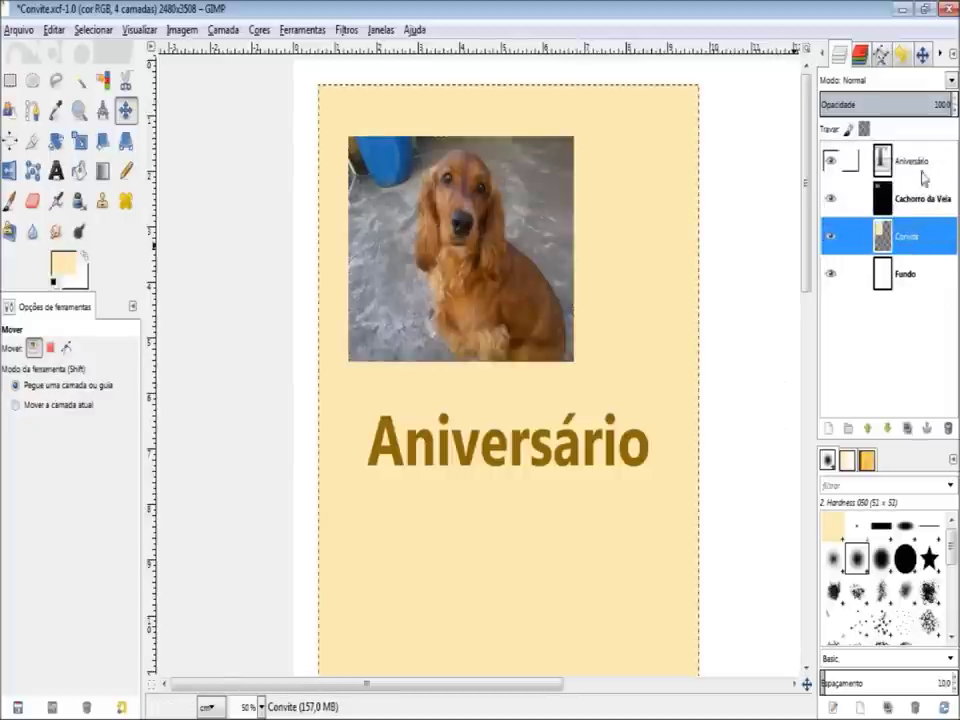
left_click(840, 275)
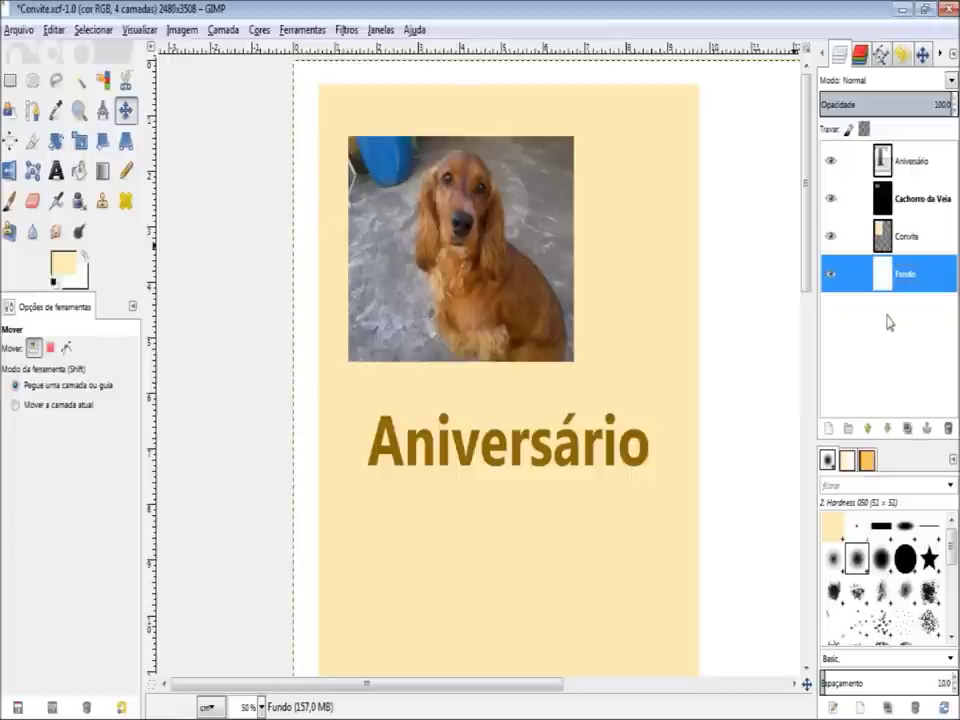
left_click(850, 236)
left_click(850, 199)
left_click(890, 163)
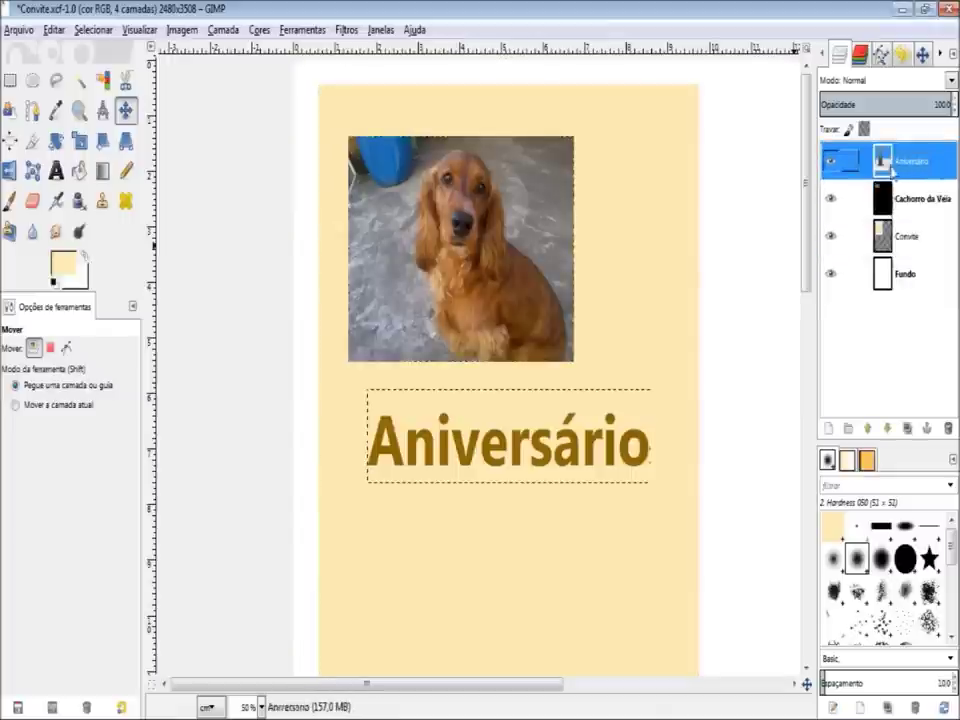
left_click(530, 458)
left_click(903, 165)
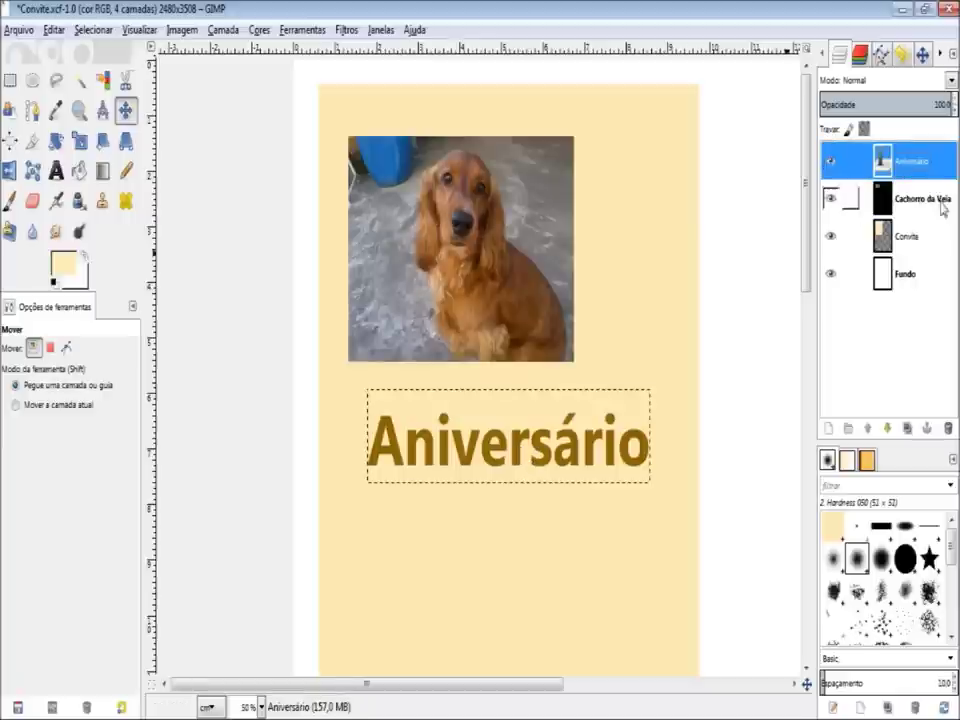
left_click(906, 429)
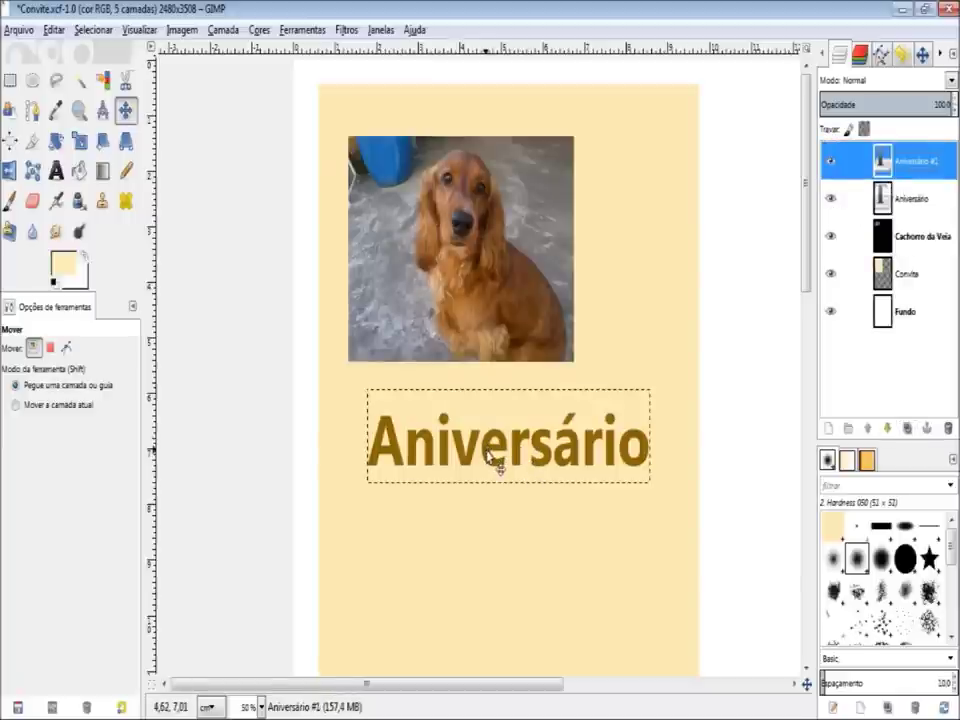
Move the copied title below the original and change its text to 16/11/2099.
left_click_drag(489, 456, 484, 578)
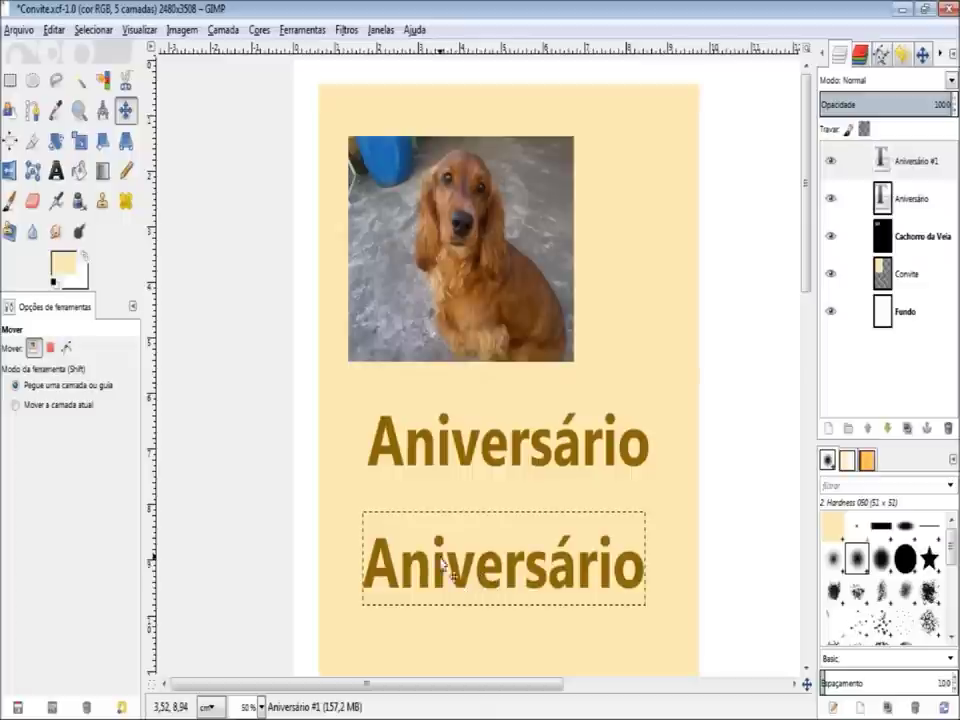
key("t")
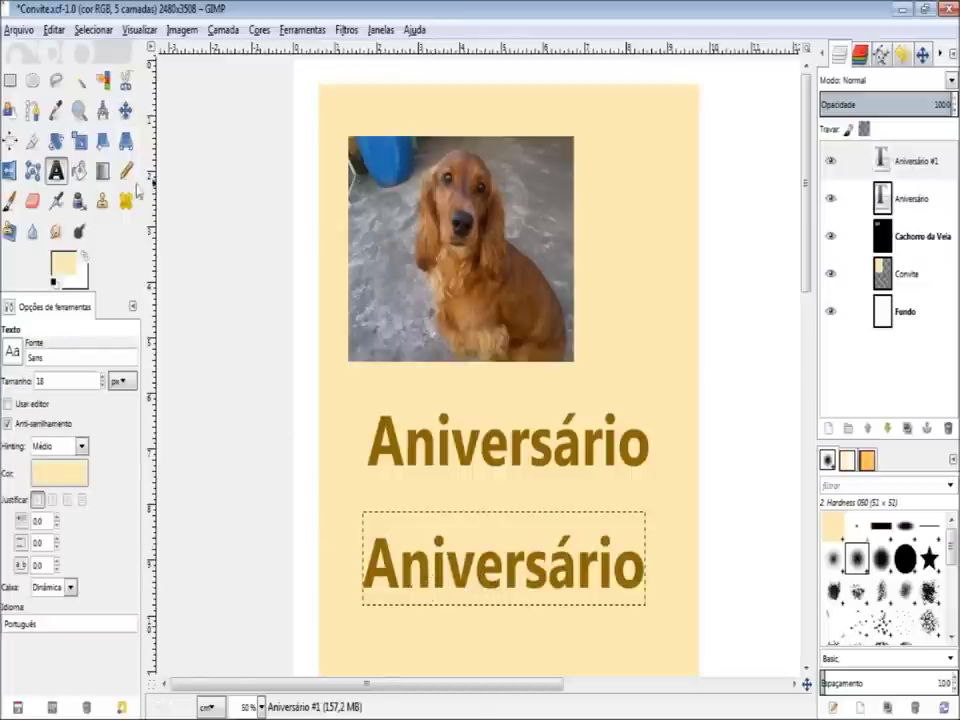
left_click(471, 590)
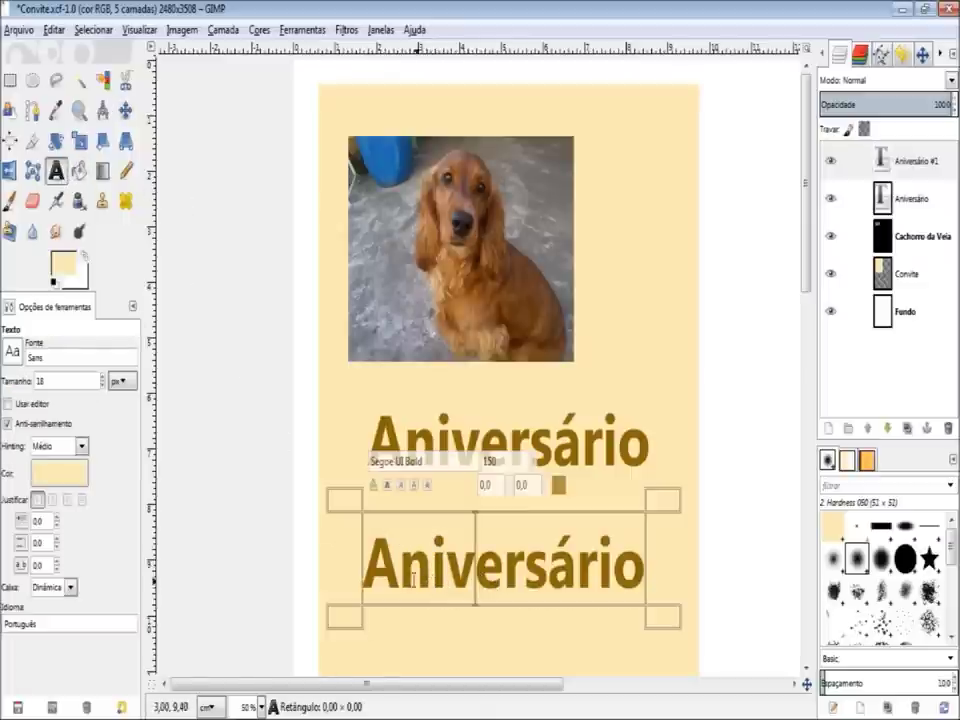
left_click_drag(399, 560, 640, 575)
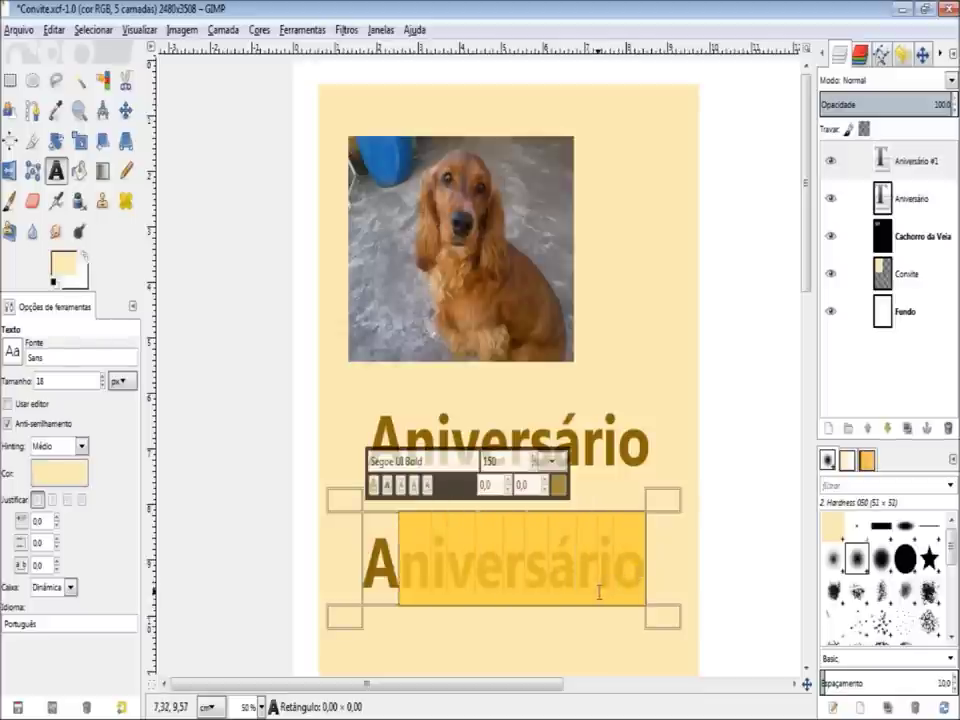
type("16/")
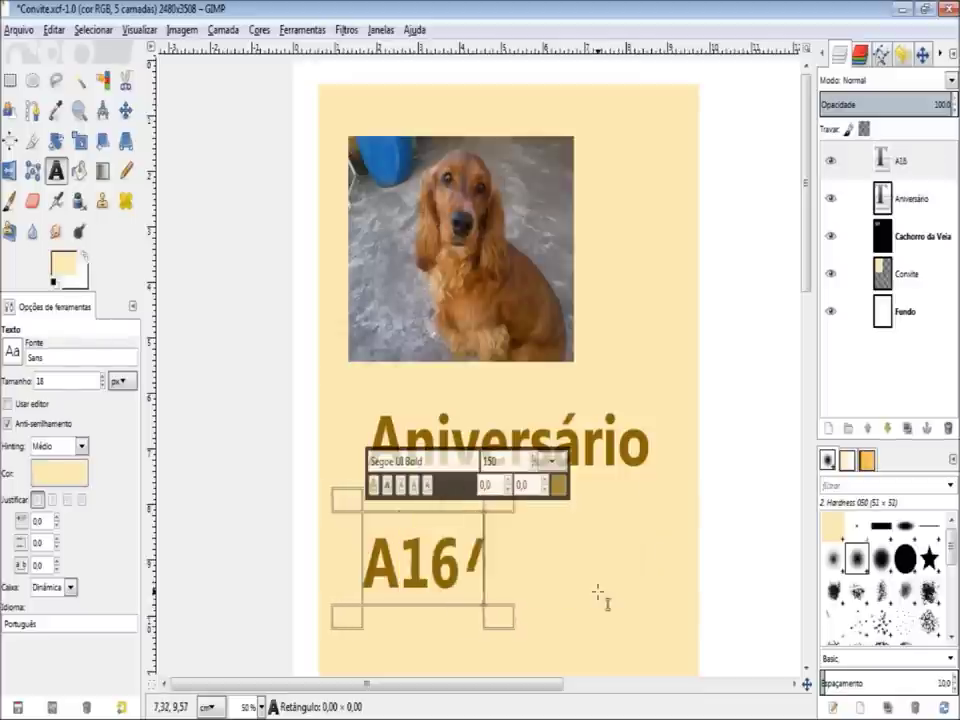
type("11")
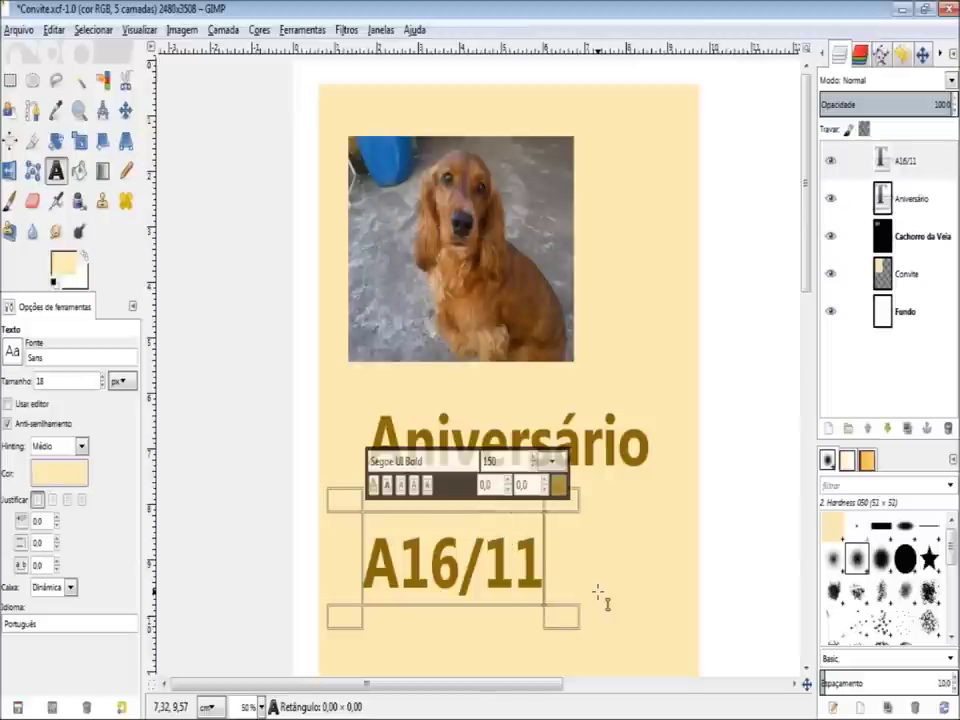
type("/20")
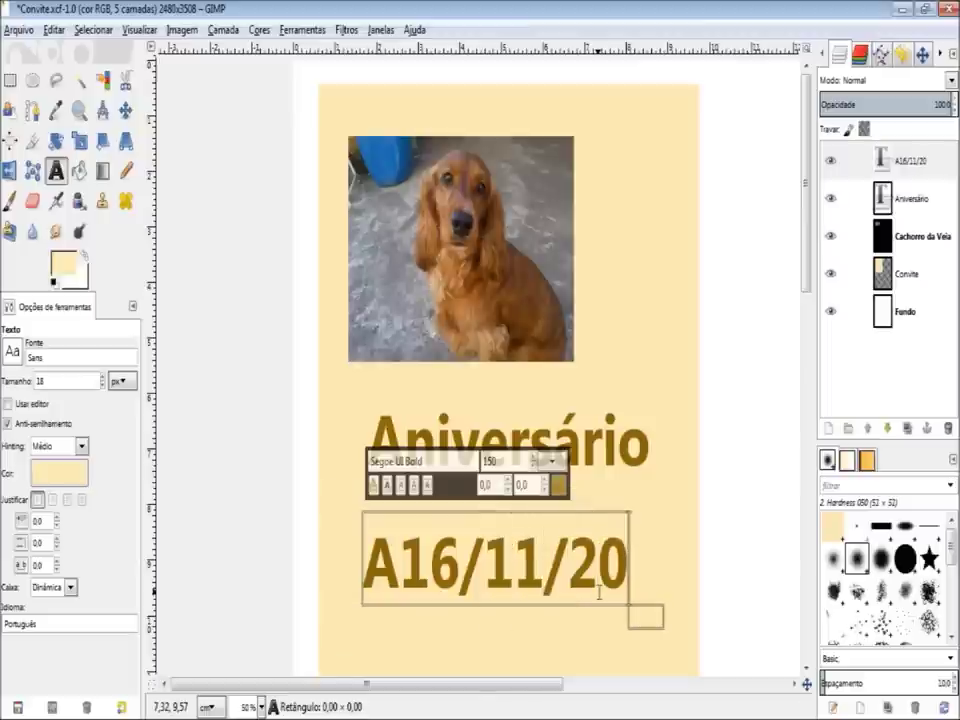
type("99")
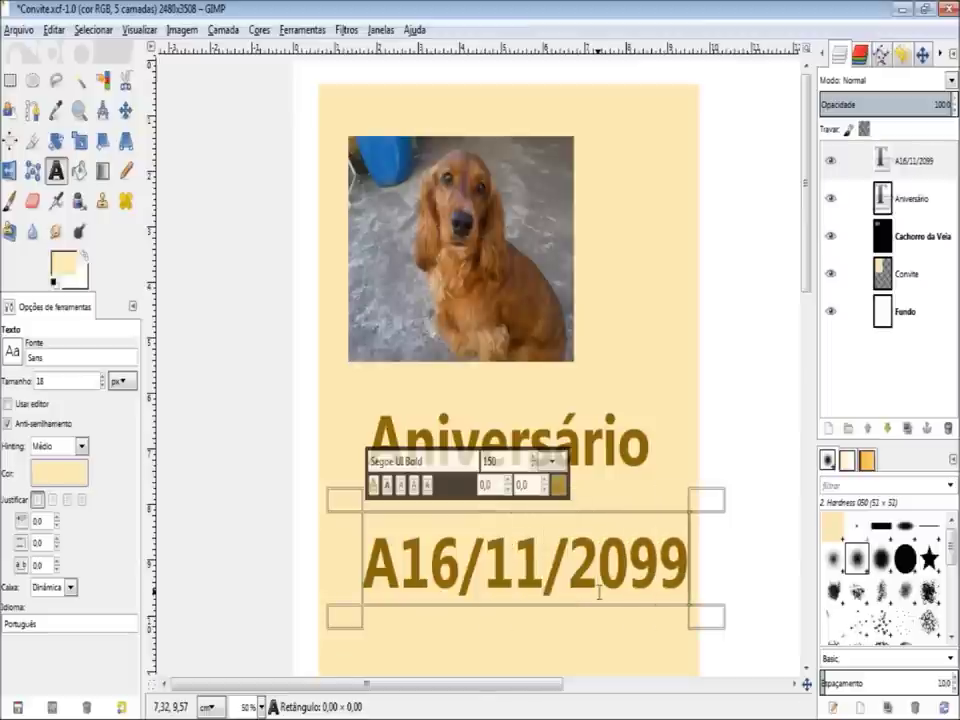
left_click(398, 563)
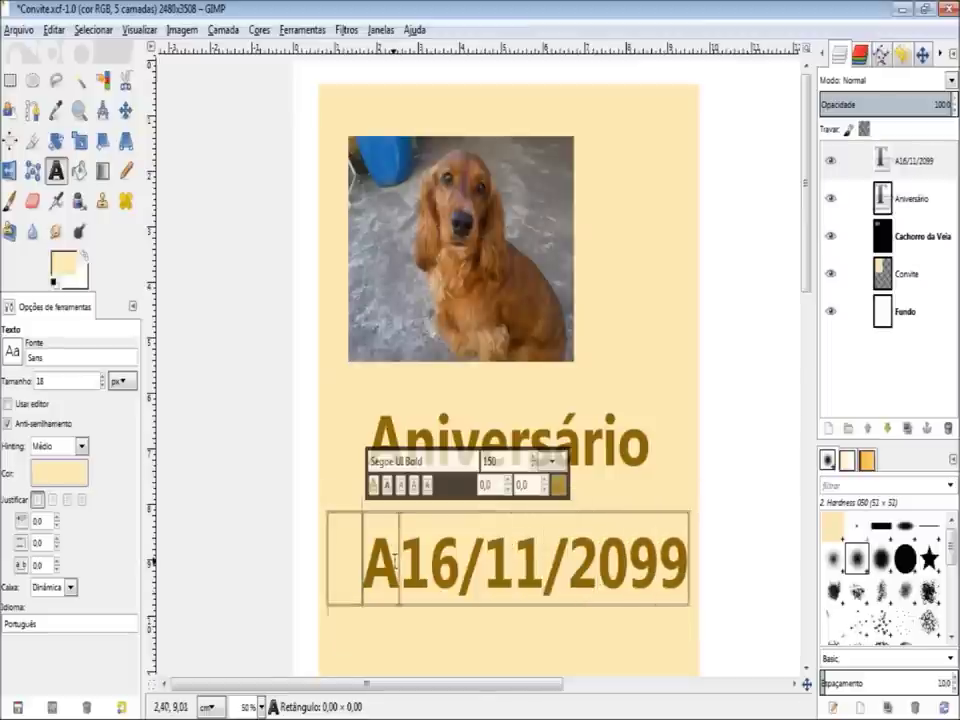
key("BackSpace")
key("Escape")
scroll(489, 551, "down", 5)
scroll(489, 551, "up", 5)
scroll(504, 537, "down", 3)
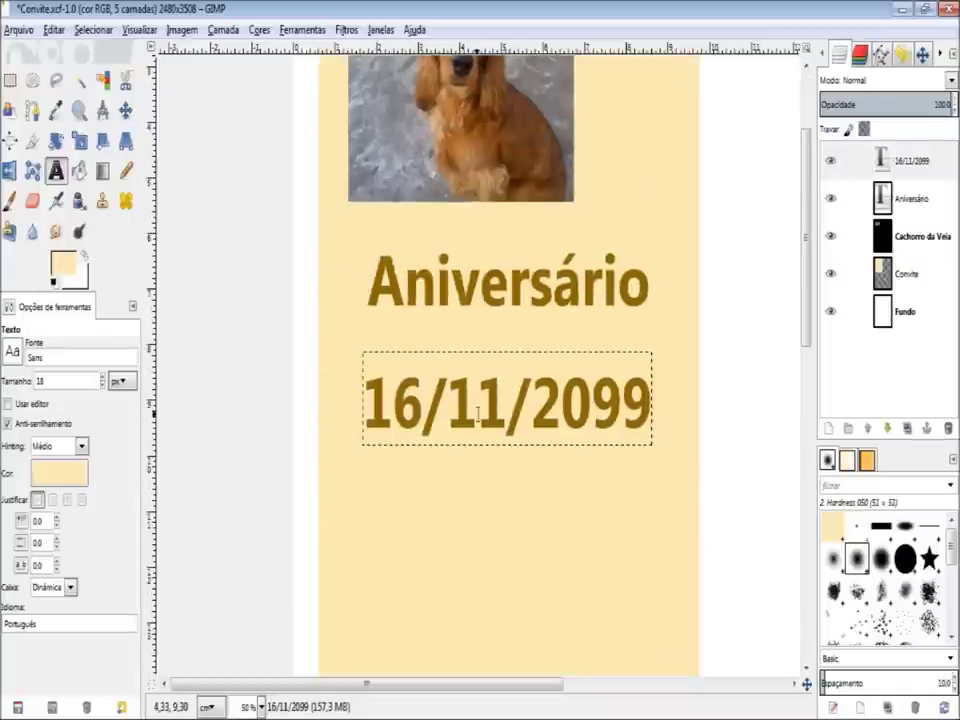
Reposition the 16/11/2099 date slightly left and lower beneath the Aniversário title.
key("m")
mouse_move(500, 423)
left_mouse_down()
mouse_move(496, 377)
mouse_move(466, 452)
left_mouse_up()
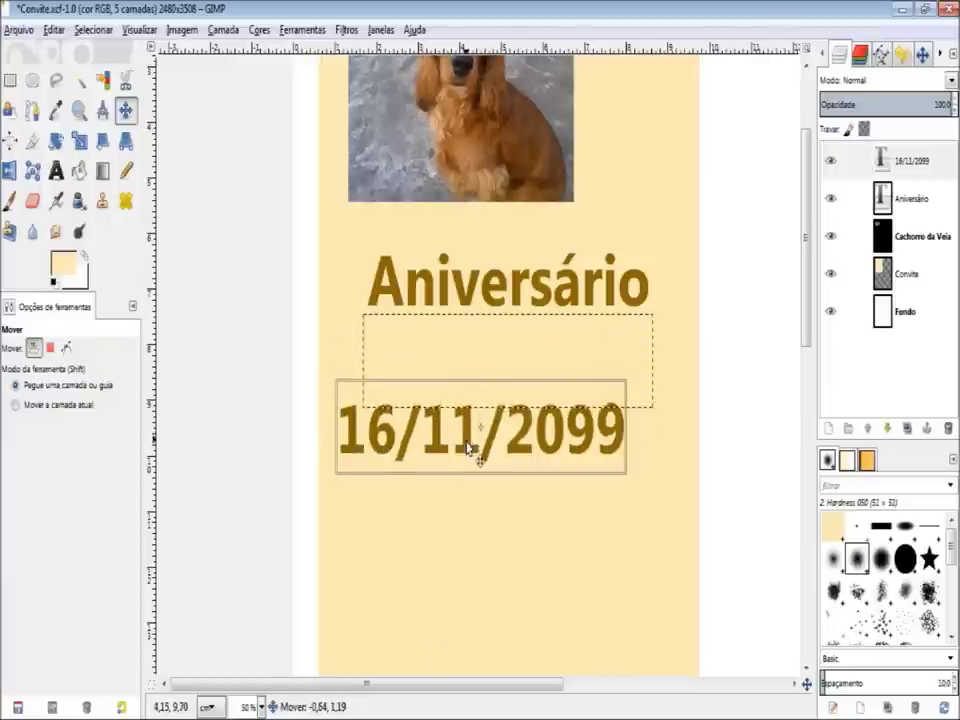
left_click_drag(466, 452, 464, 454)
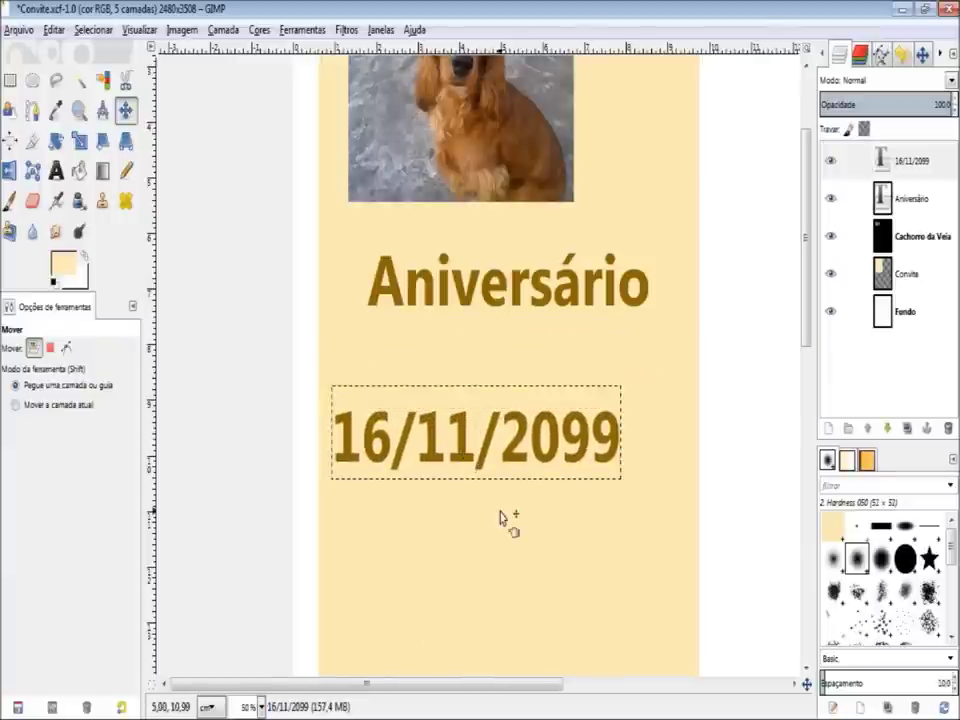
scroll(490, 440, "down", 3)
scroll(477, 425, "up", 5)
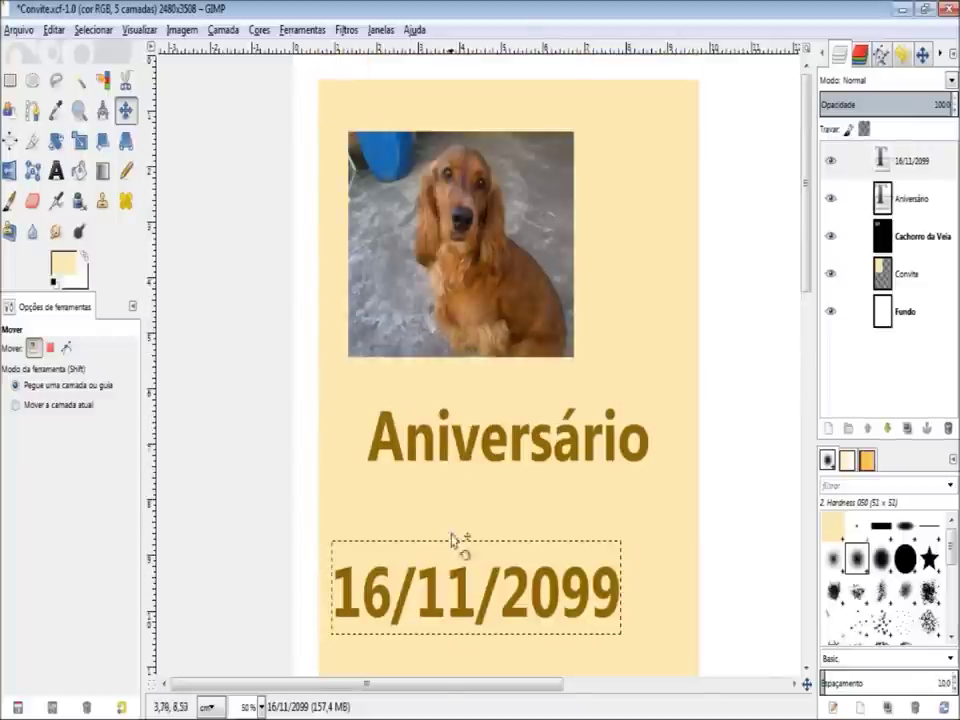
left_click_drag(462, 601, 462, 578)
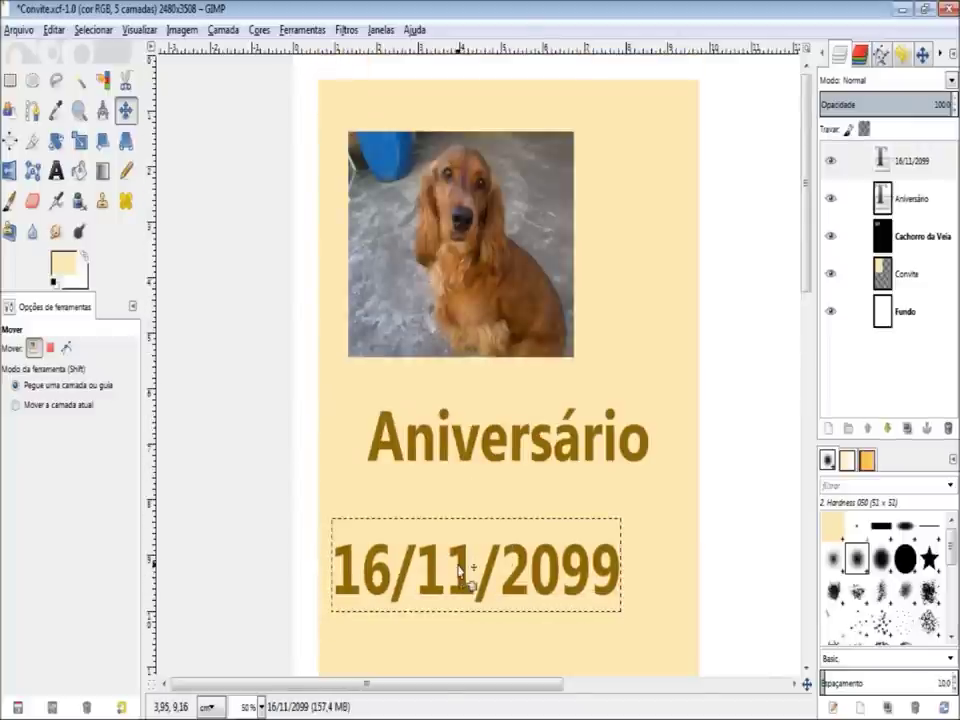
scroll(460, 575, "down", 5)
scroll(460, 450, "up", 3)
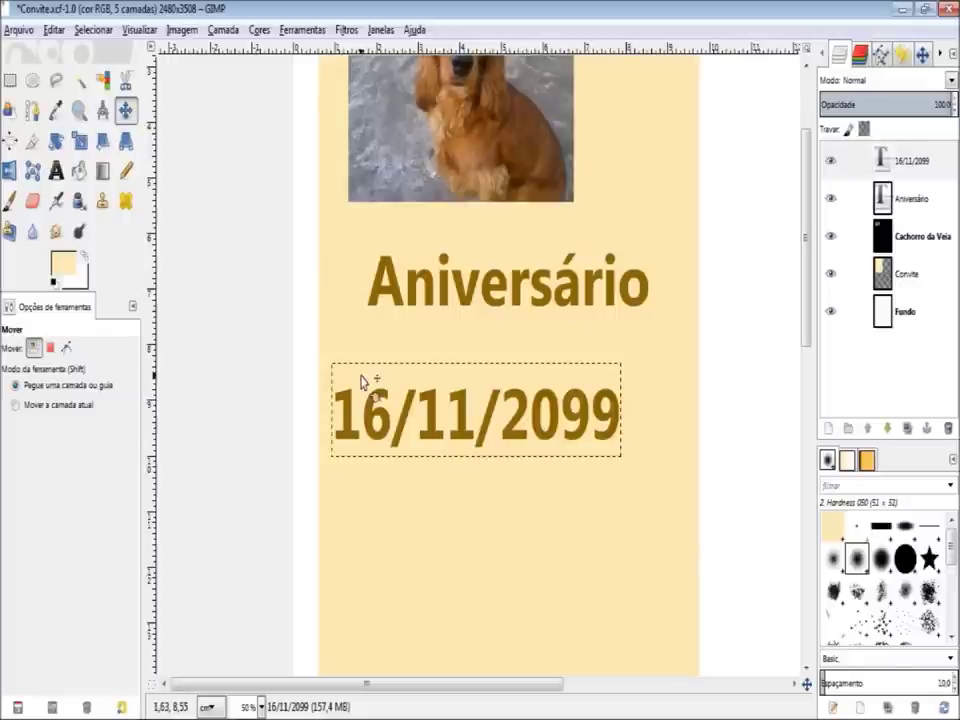
scroll(363, 381, "down", 3)
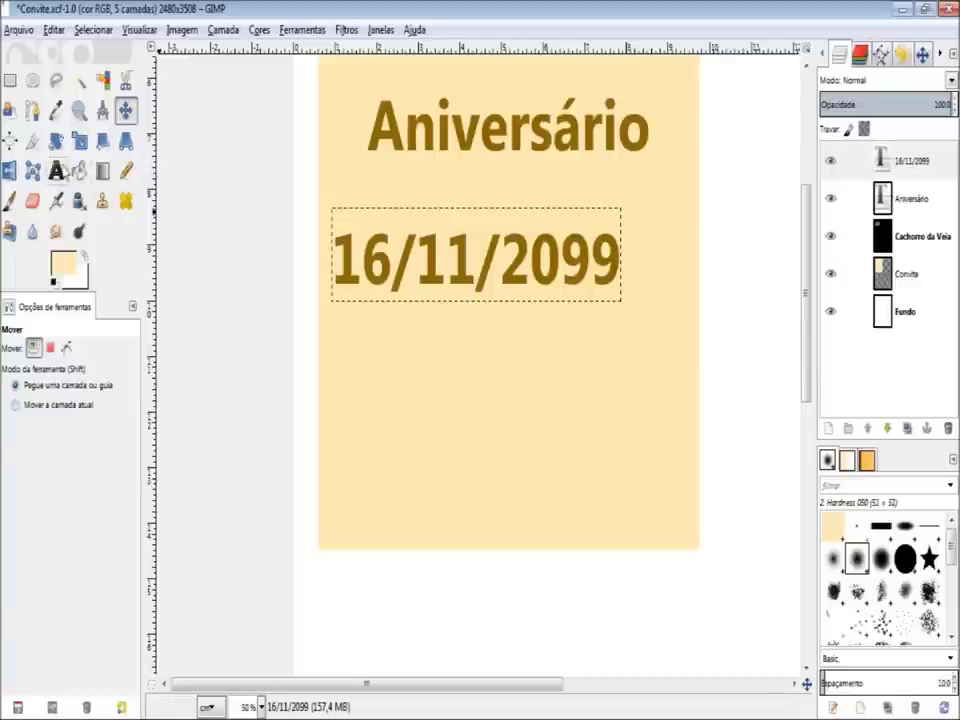
Discard a stray empty text box and duplicate the 16/11/2099 date layer.
key("t")
left_click(366, 400)
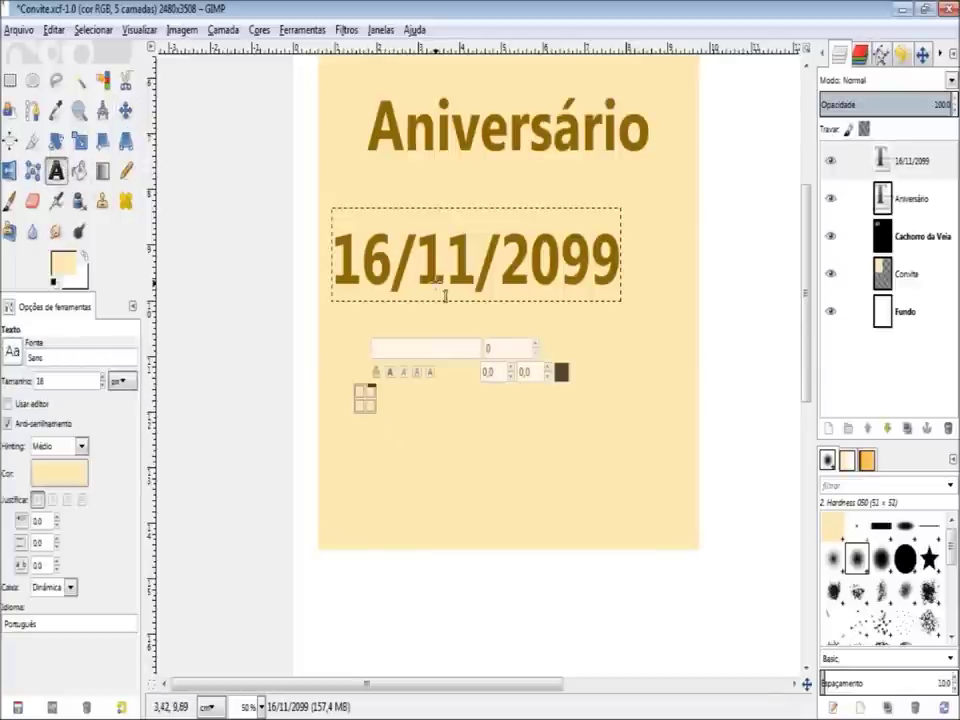
key("Escape")
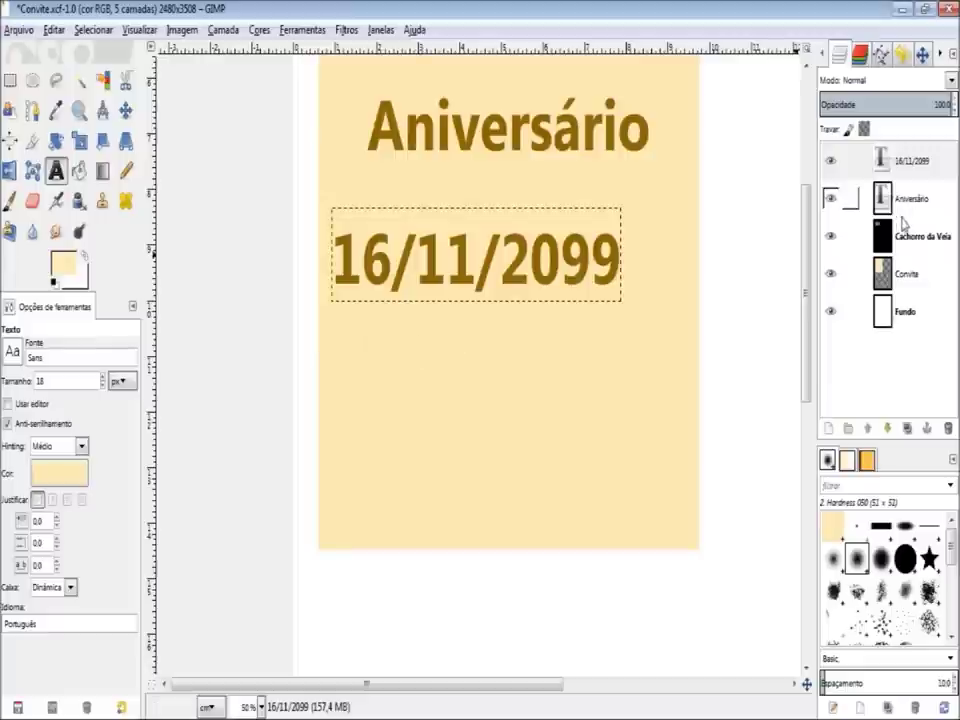
left_click(905, 160)
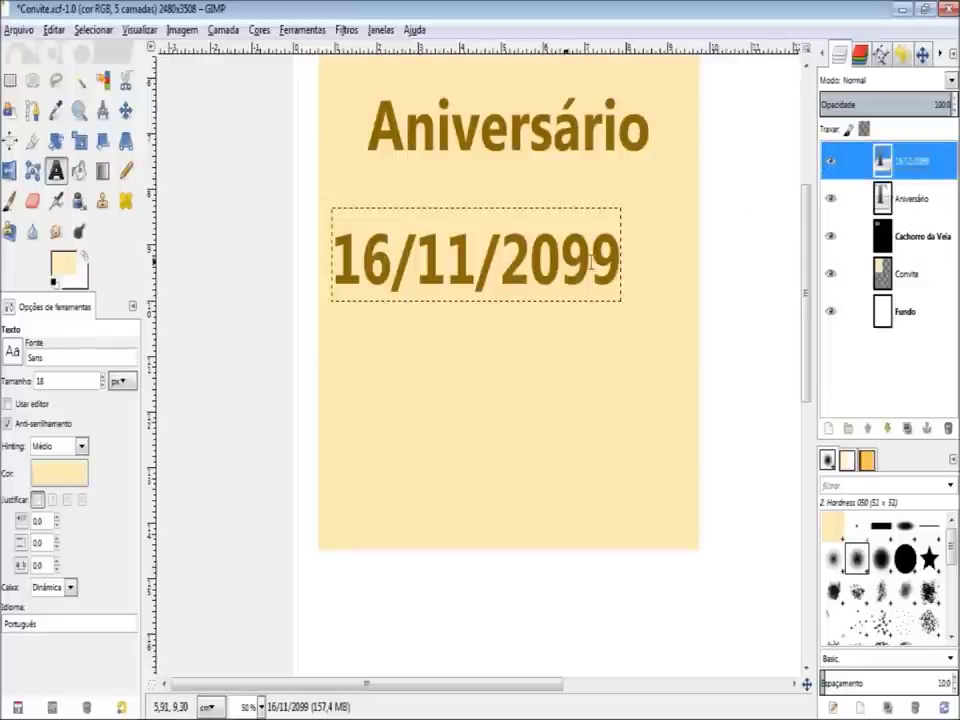
left_click(908, 428)
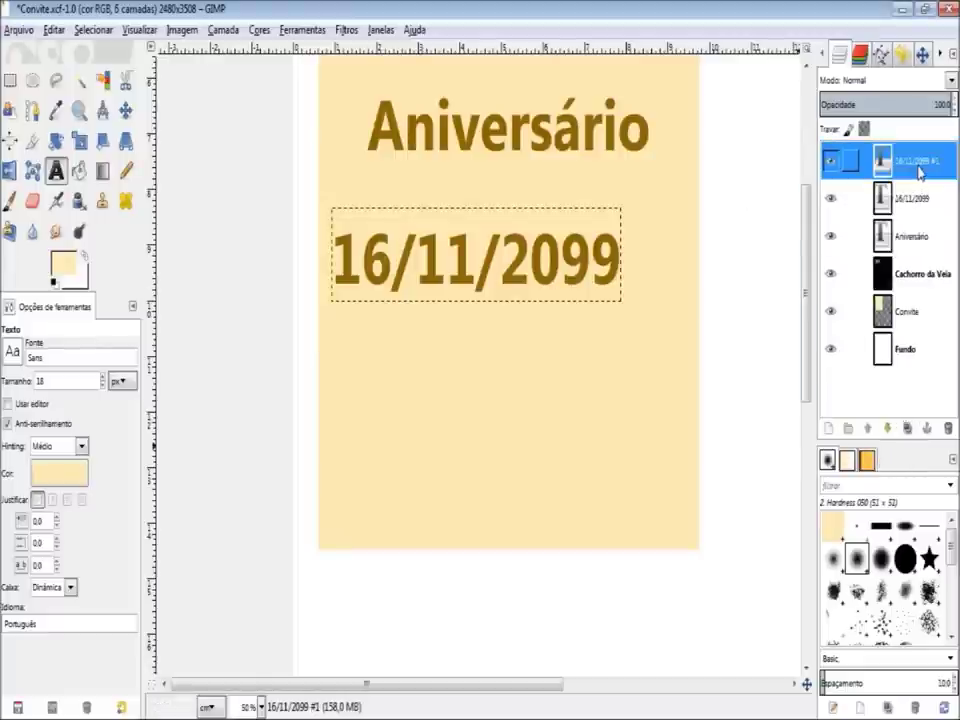
Move the date copy below the original date and retype it as 'Endereço:'.
key("m")
left_click_drag(466, 285, 466, 433)
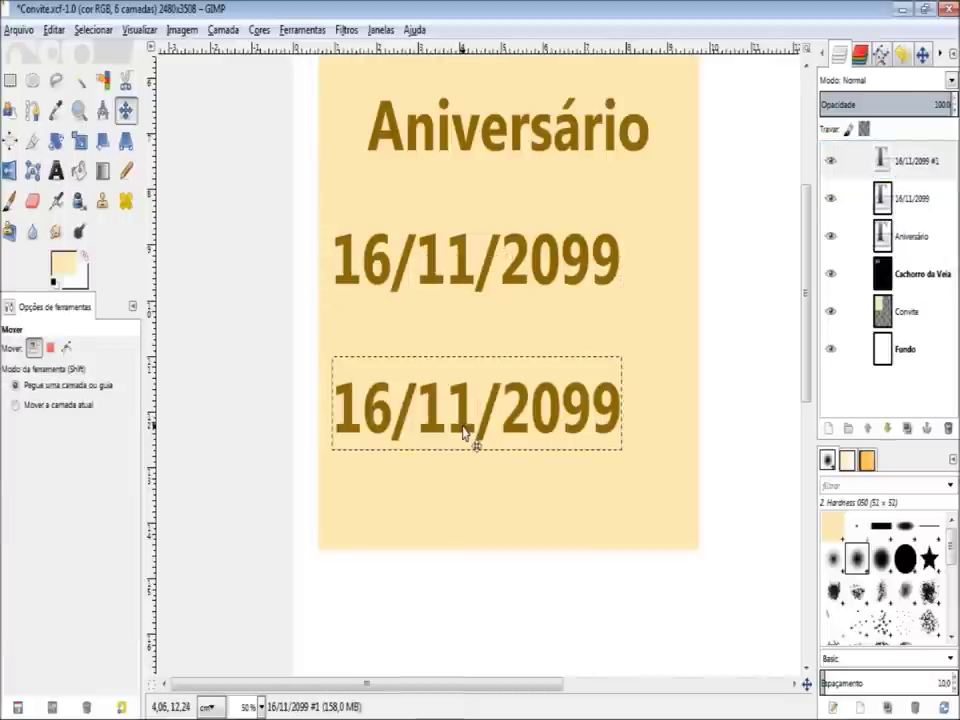
key("t")
left_click(410, 421)
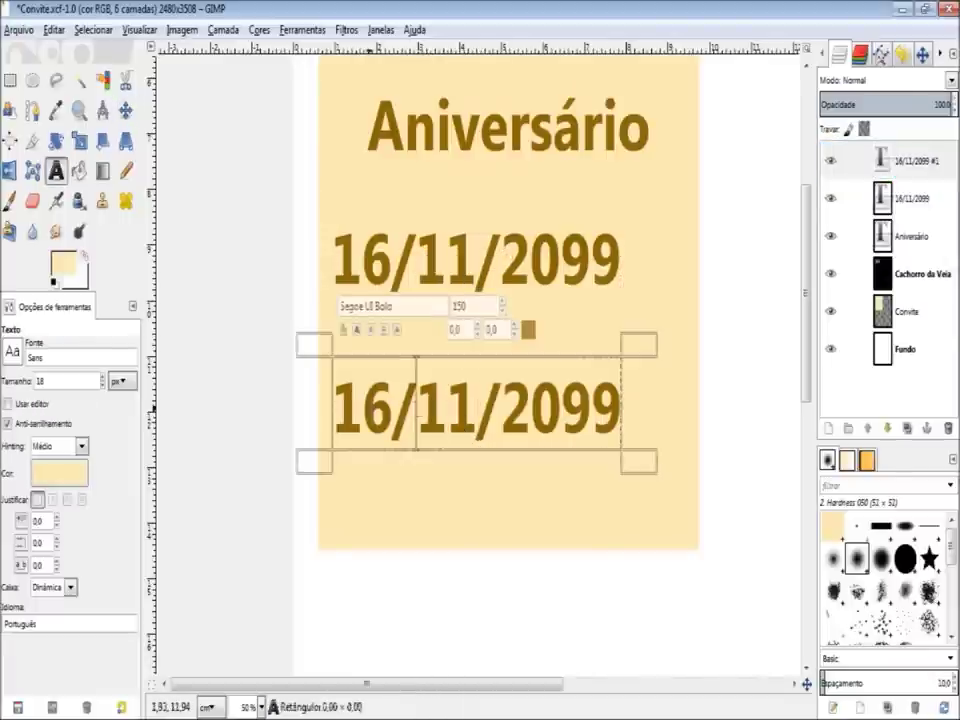
left_click_drag(363, 410, 598, 421)
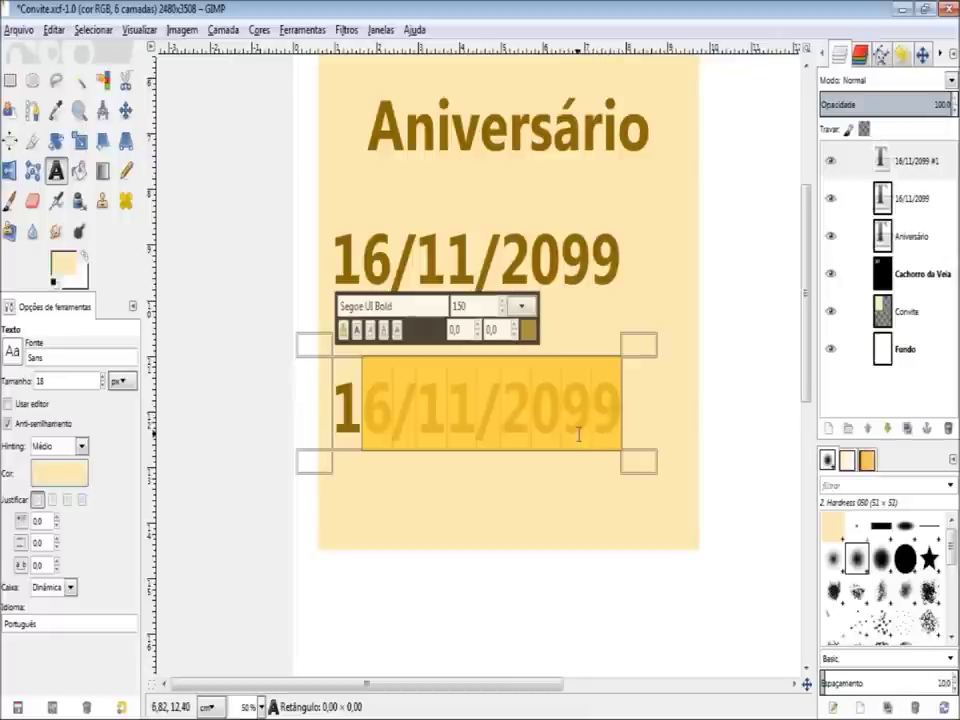
type("En")
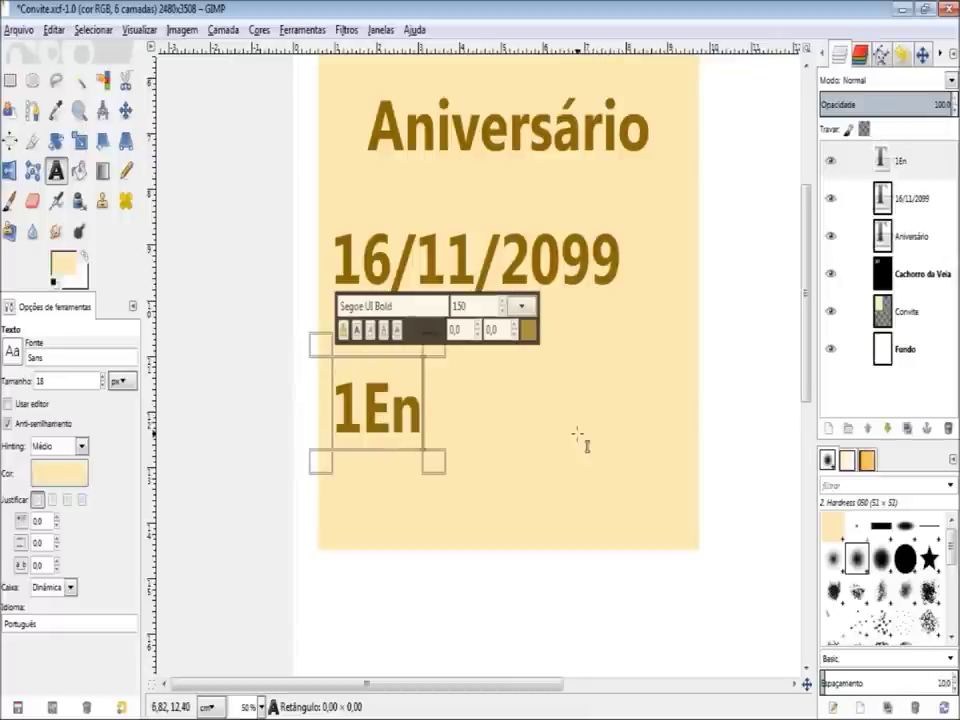
type("dereõ")
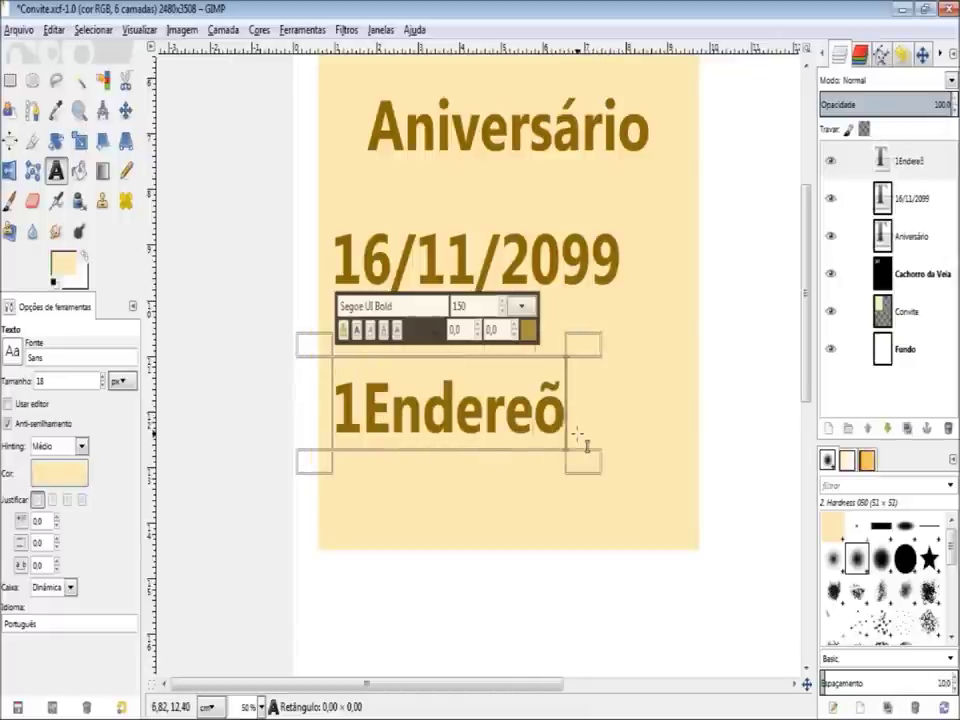
key("BackSpace")
type("ço")
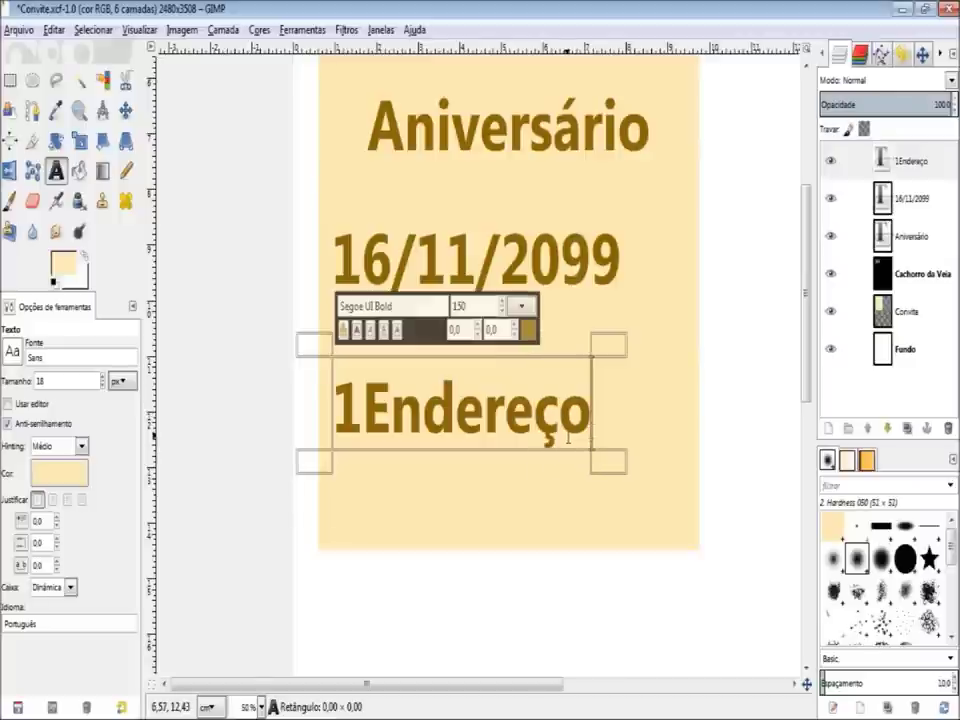
type(":")
left_click(310, 430)
key("Delete")
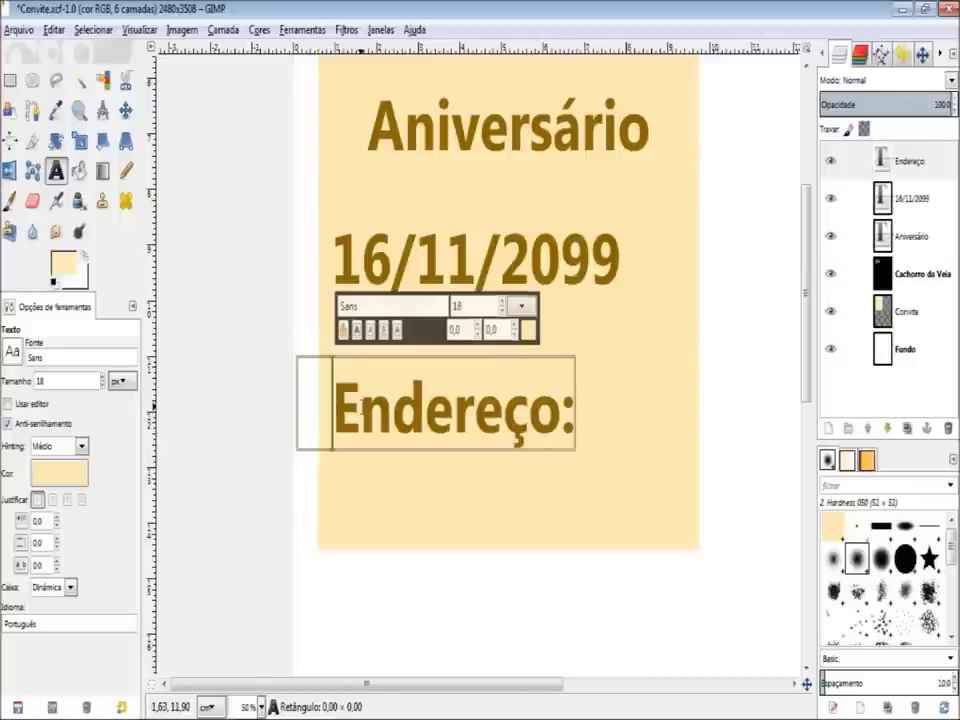
Set the Endereço: text to font size 50.
key("ctrl+a")
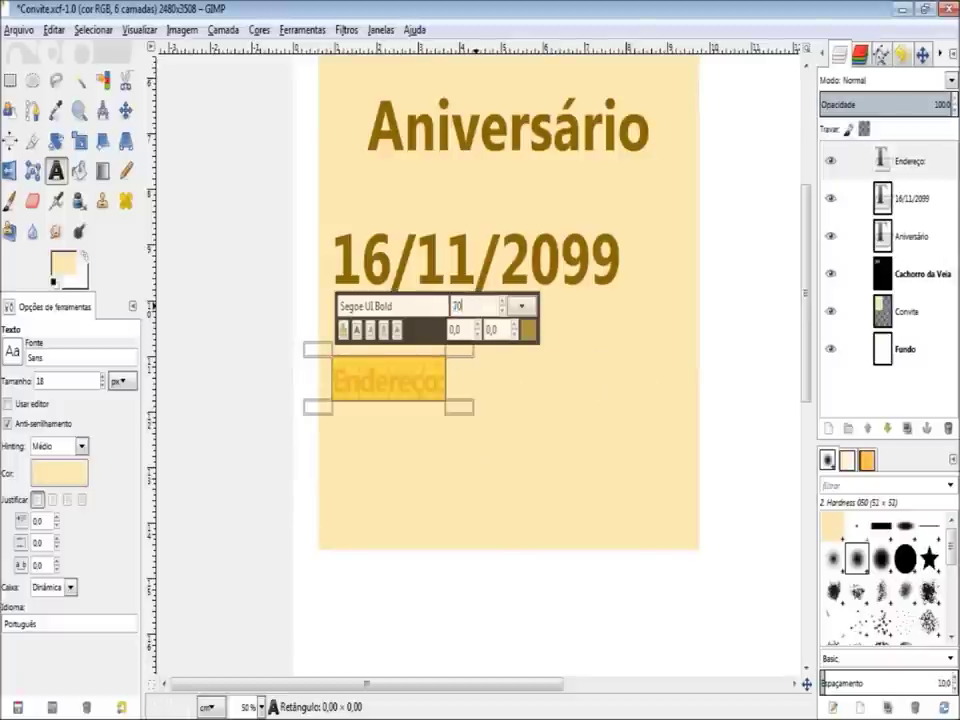
left_click(439, 429)
key("ctrl+a")
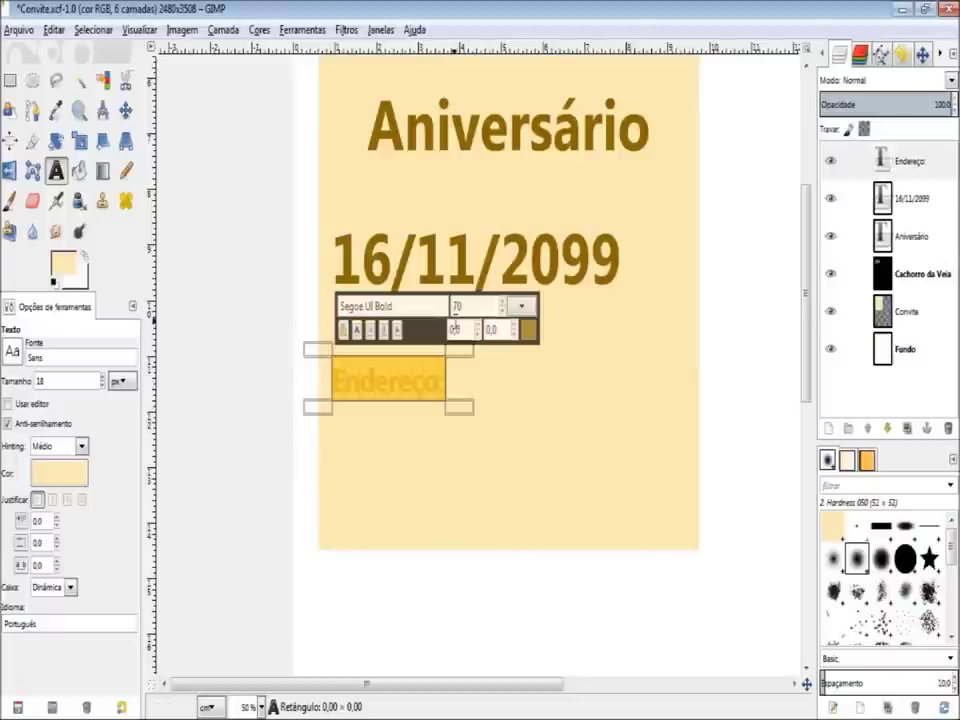
double_click(481, 309)
type("0")
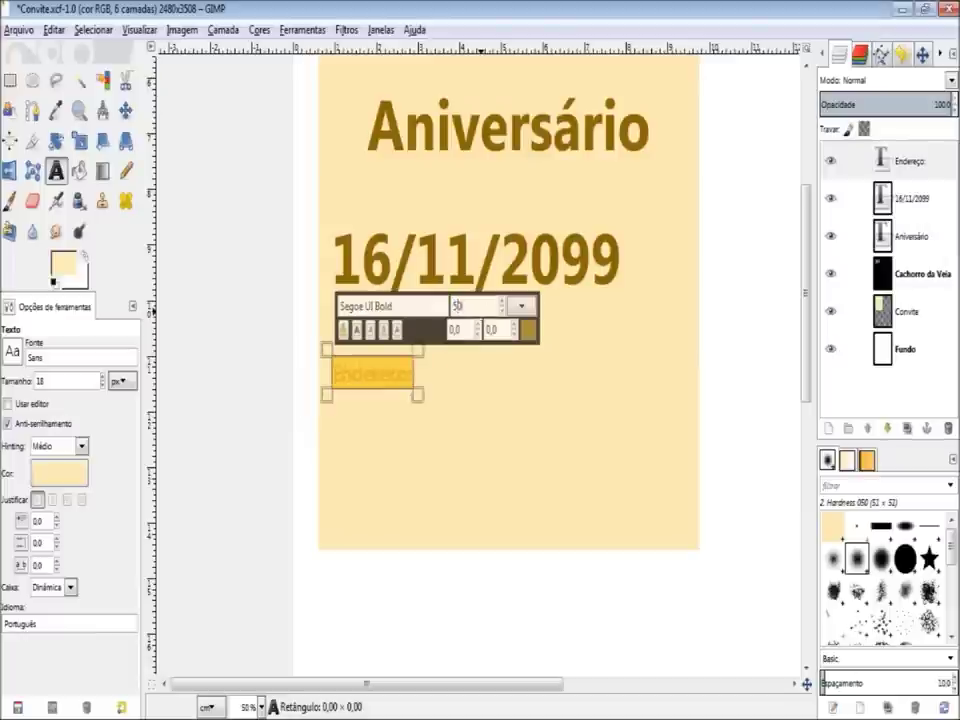
left_click(398, 370)
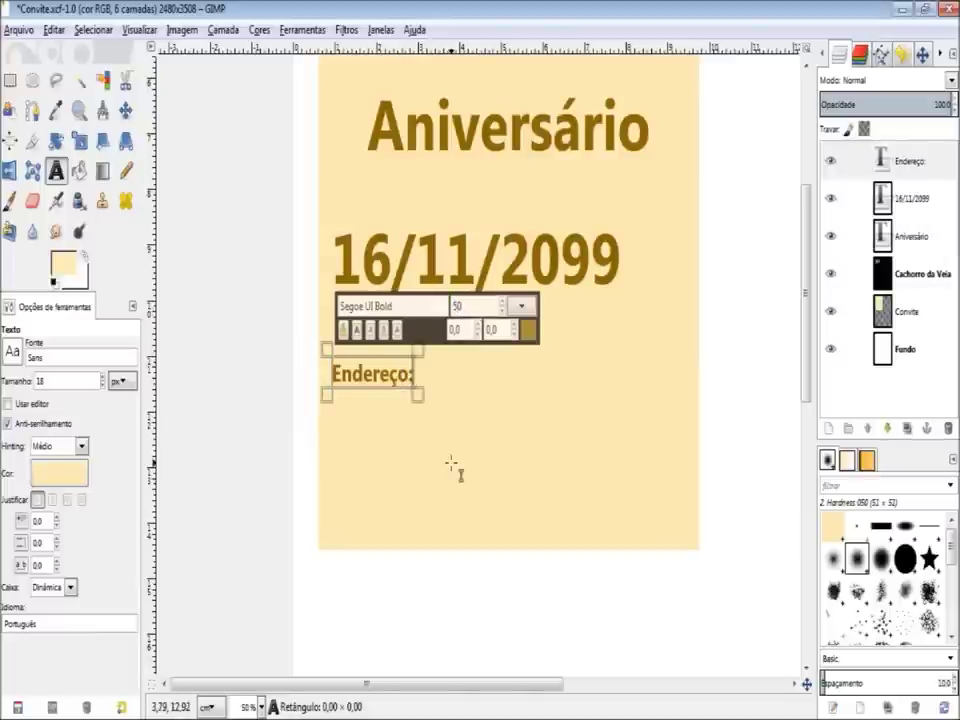
Add the party's street address and number after 'Endereço:' and move the line down.
type(" Rua da")
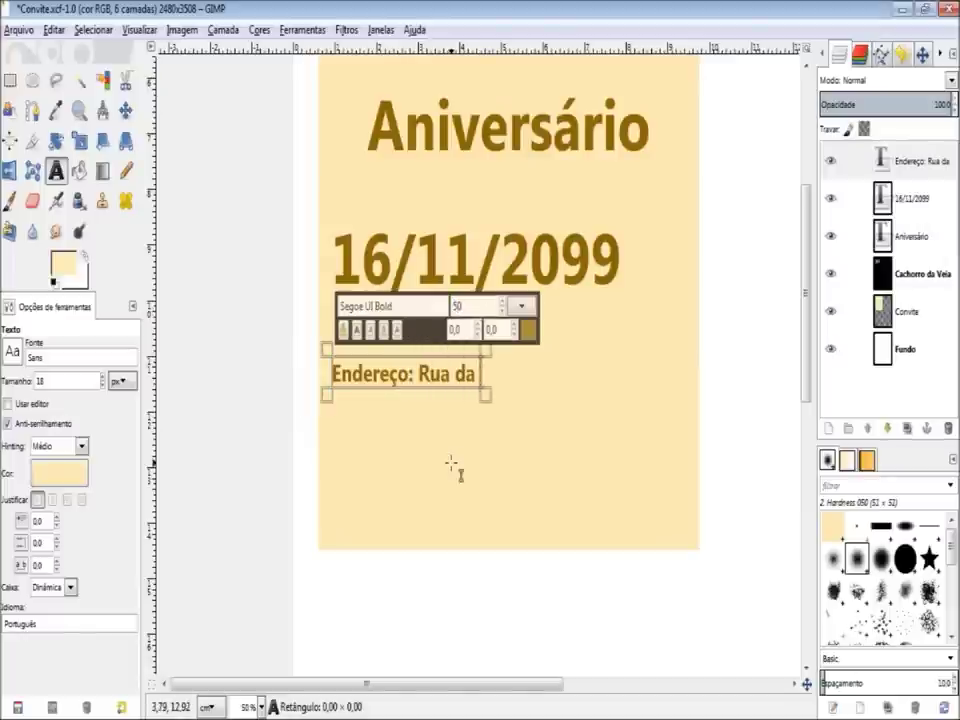
type(" casa de Veia, n")
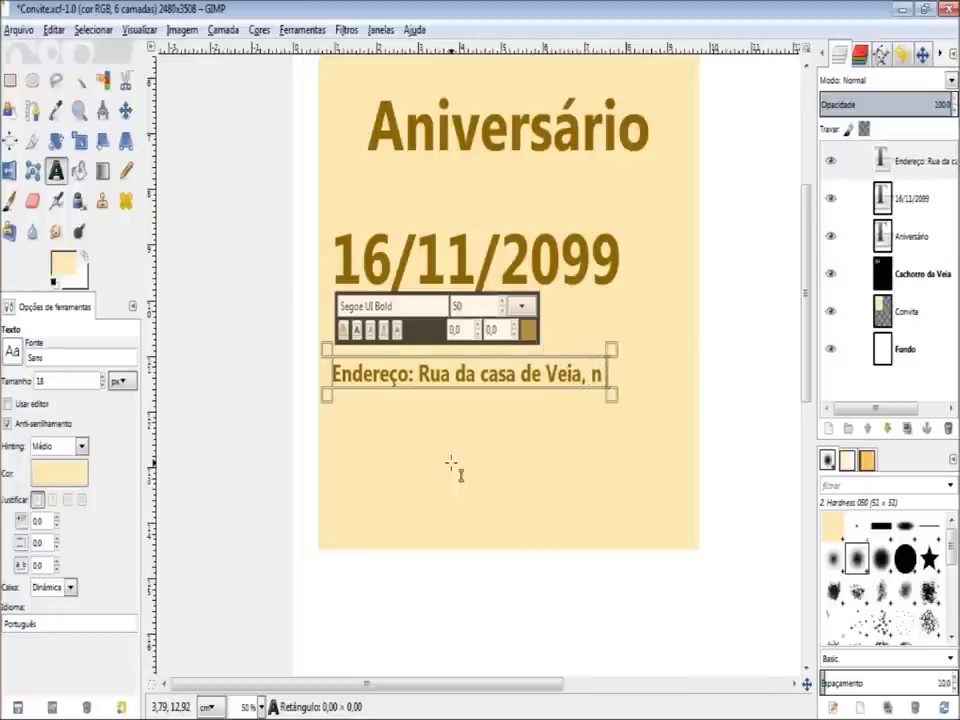
type(" 10000")
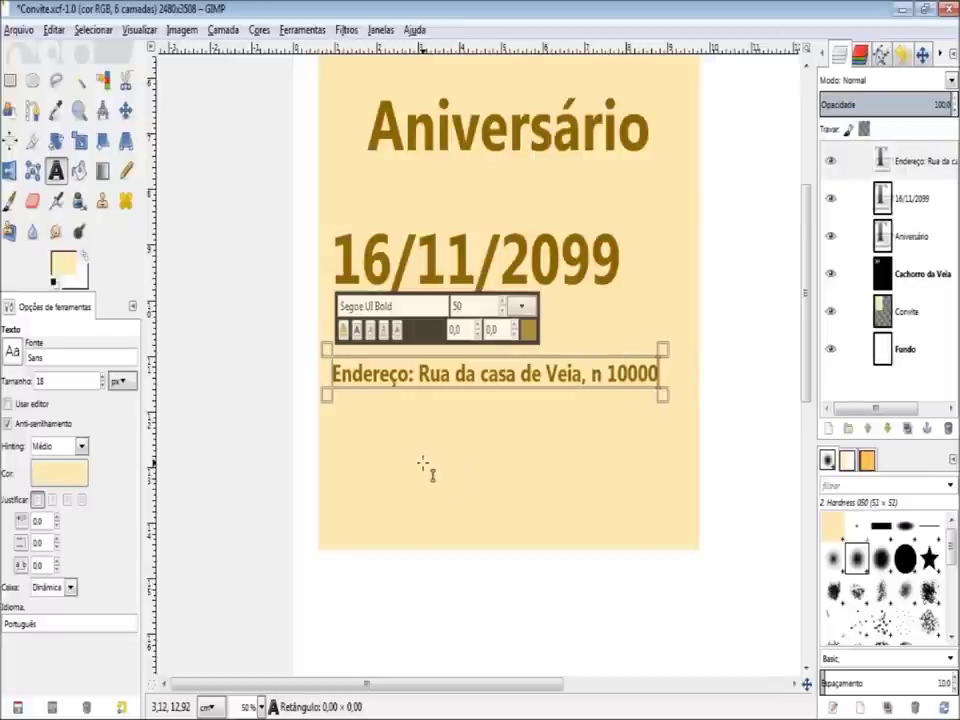
key("Escape")
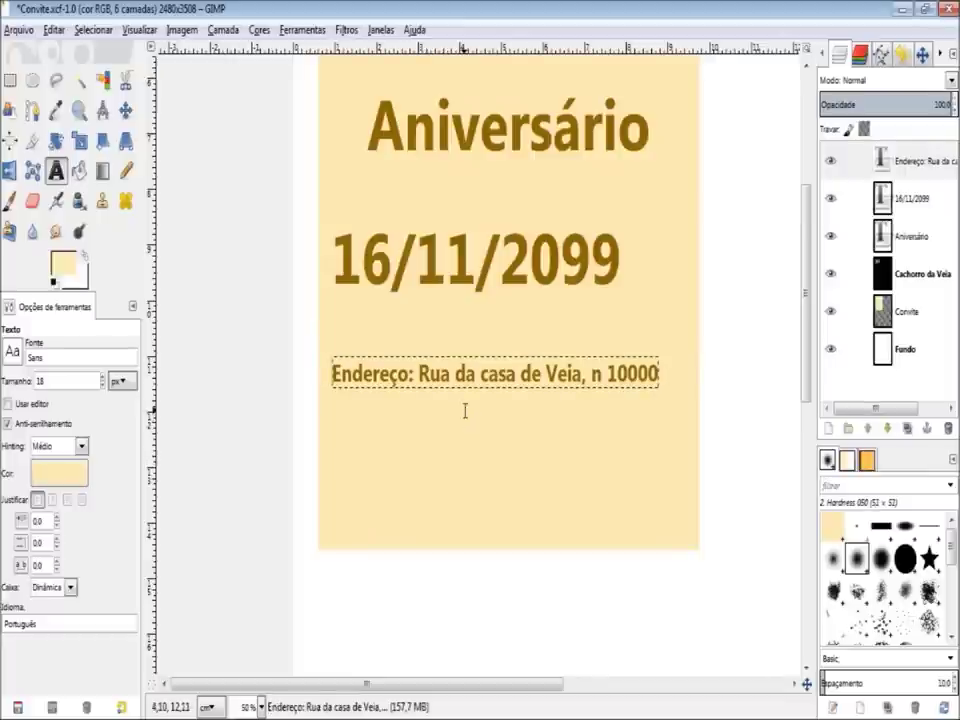
key("m")
left_click_drag(448, 388, 453, 527)
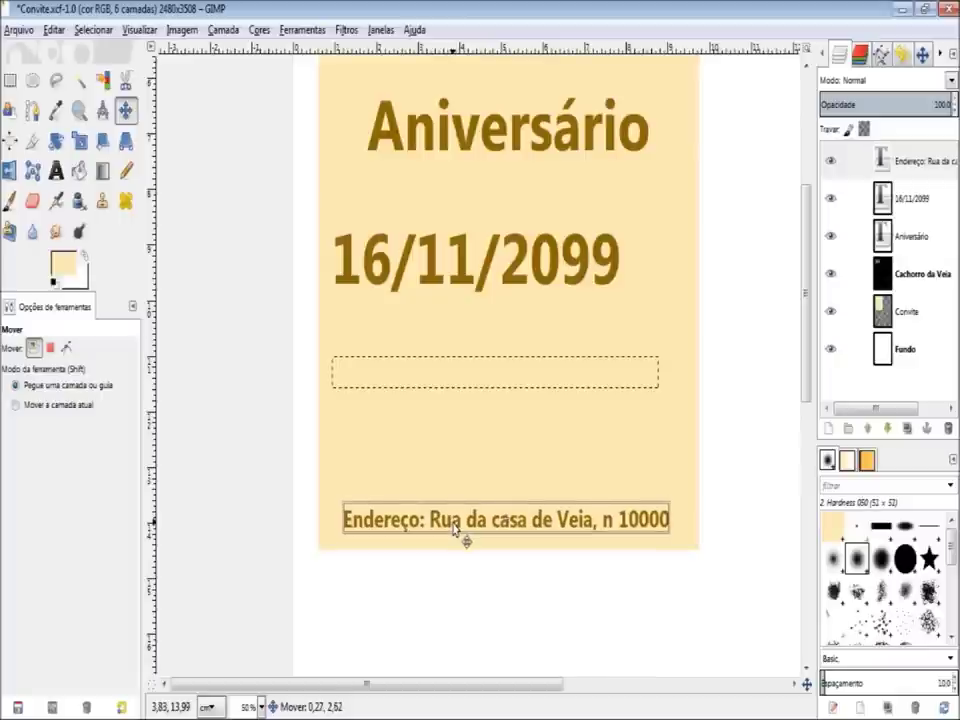
Settle the address line at the card bottom and duplicate the 16/11/2099 date layer.
left_click_drag(453, 527, 458, 528)
scroll(430, 450, "up", 6)
scroll(428, 450, "down", 3)
scroll(420, 441, "down", 3)
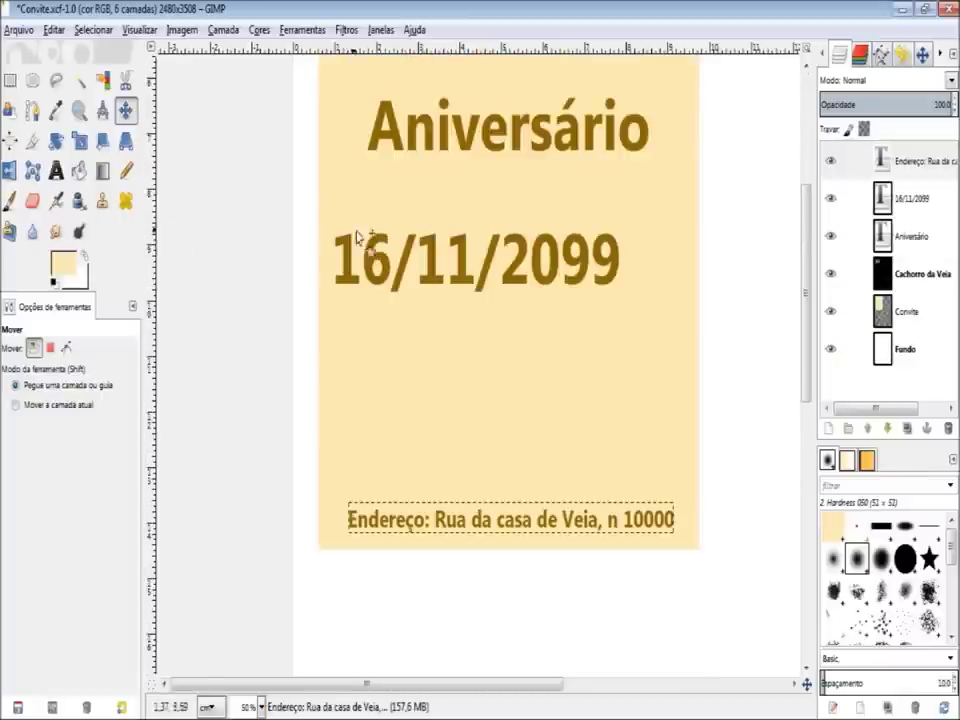
left_click(906, 203)
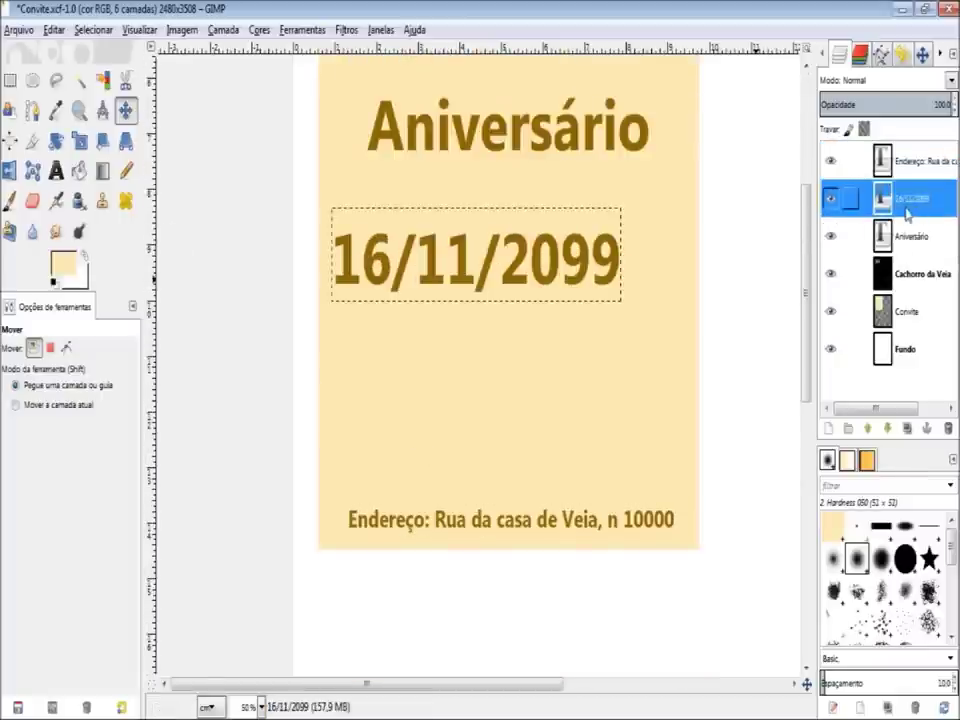
scroll(504, 375, "up", 3)
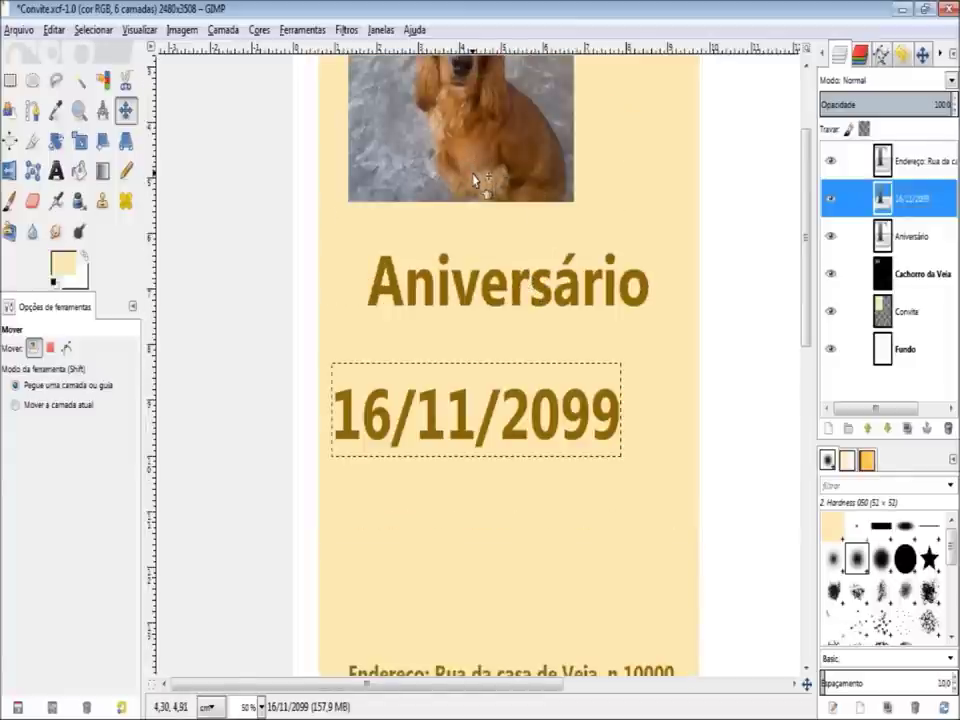
scroll(482, 208, "up", 3)
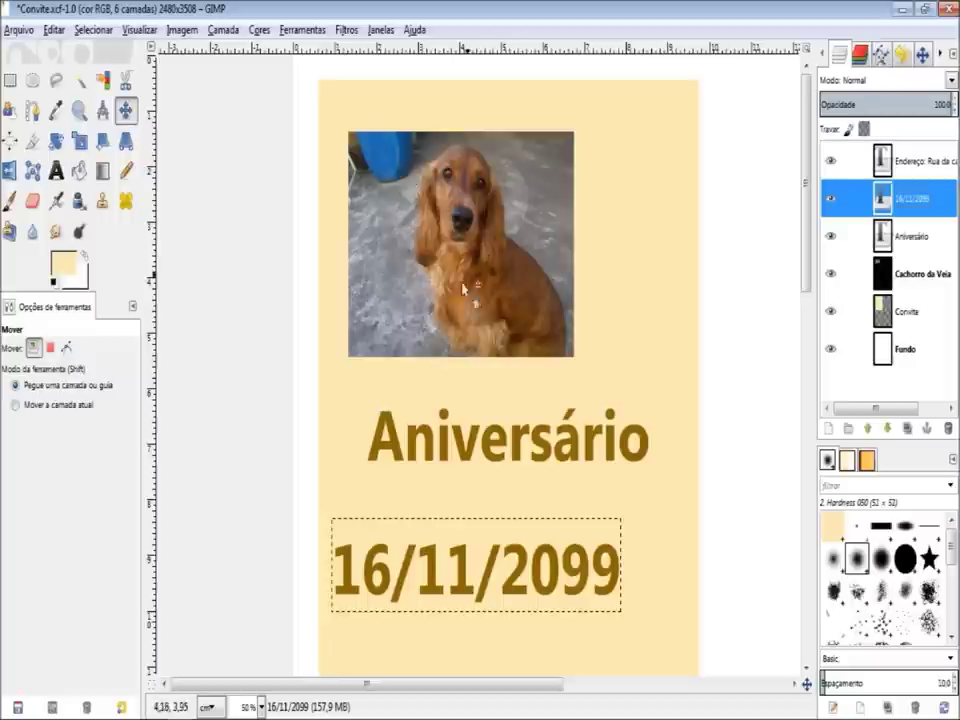
scroll(480, 340, "down", 3)
scroll(488, 410, "down", 3)
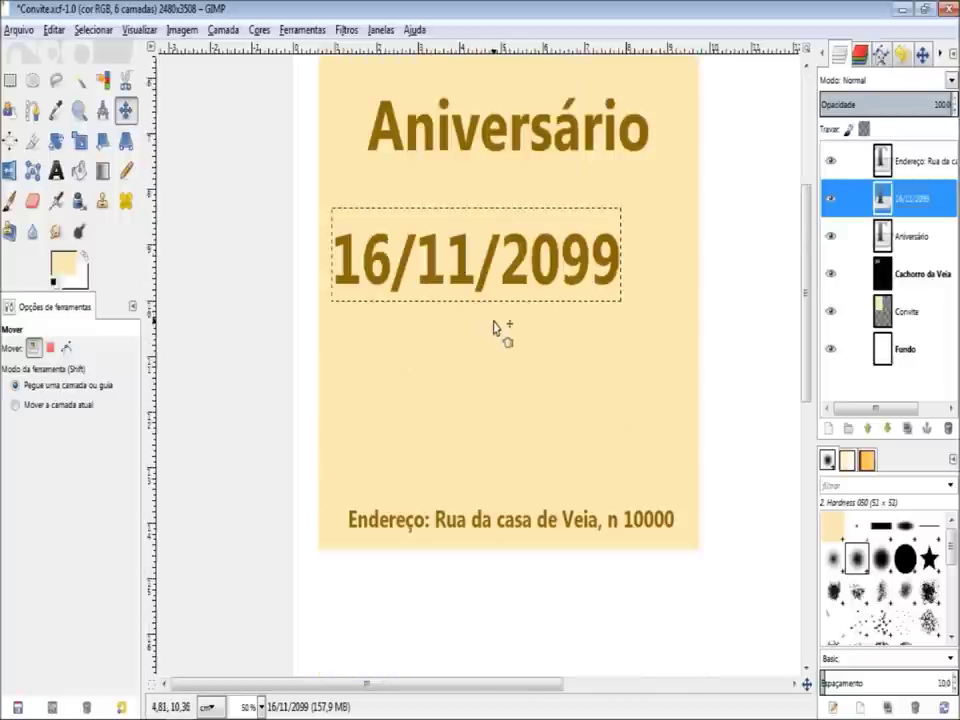
left_click(906, 429)
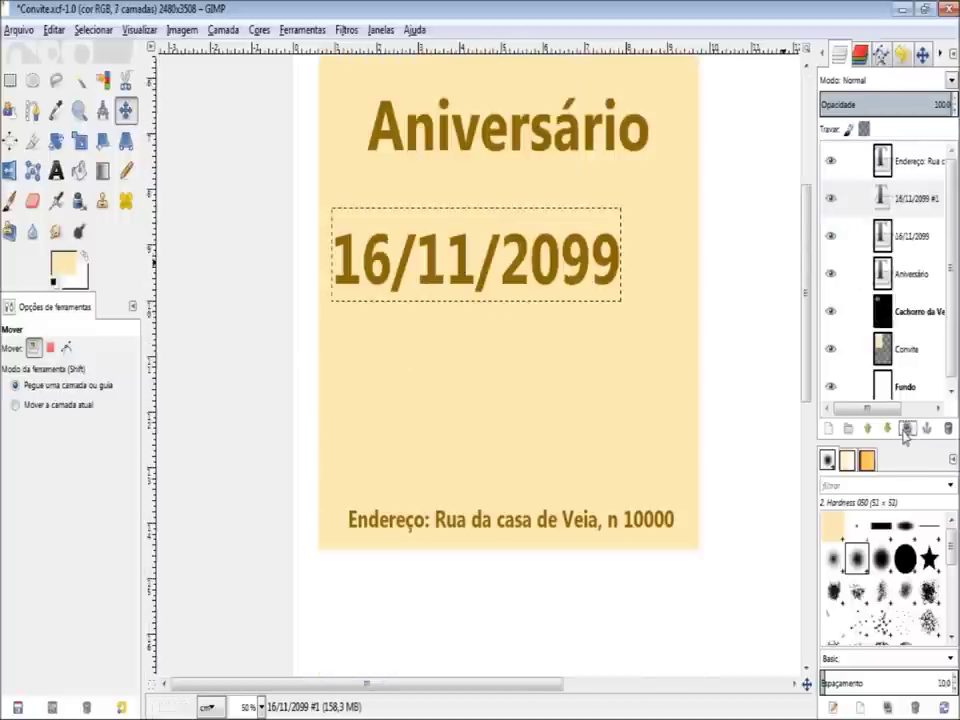
Move the 16/11/2099 #1 copy down and replace its text with 'Só para ricos'.
left_click_drag(497, 330, 489, 378)
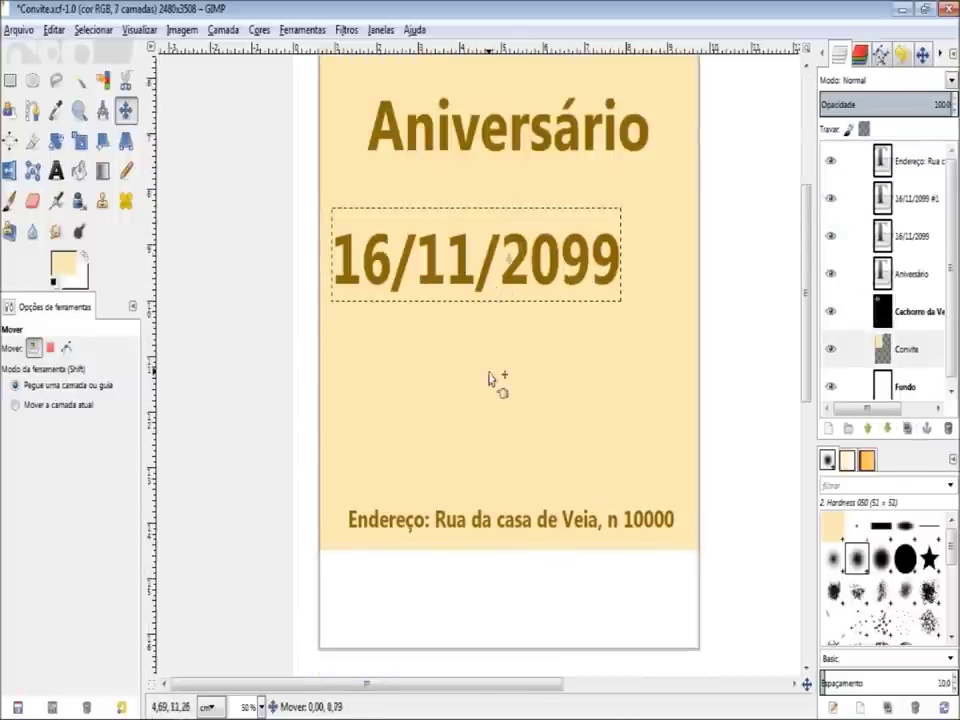
left_click(895, 160)
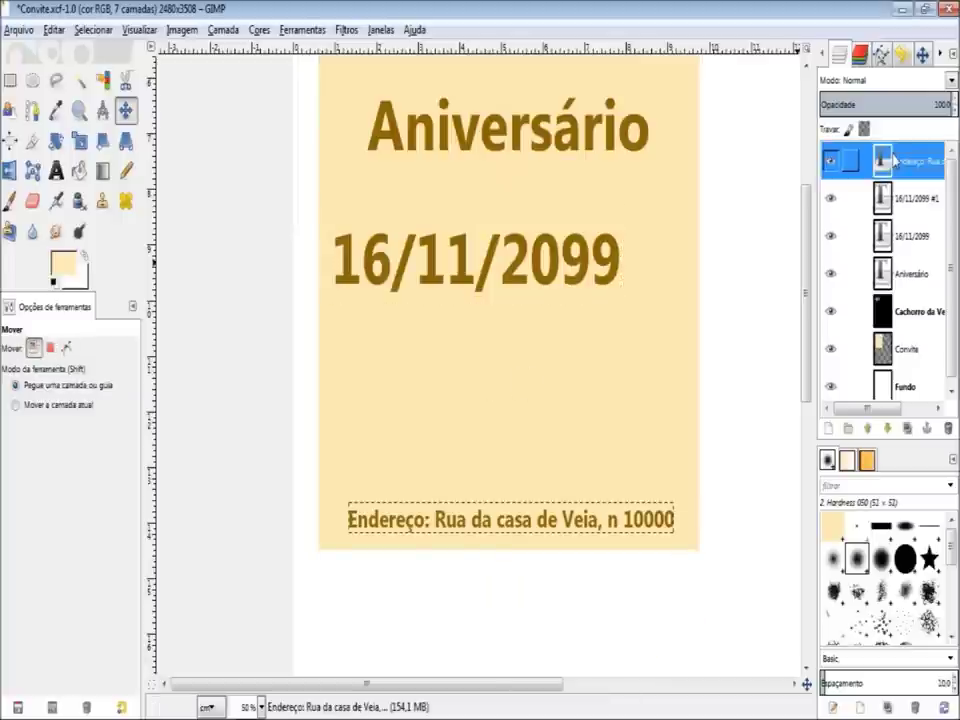
left_click(446, 261)
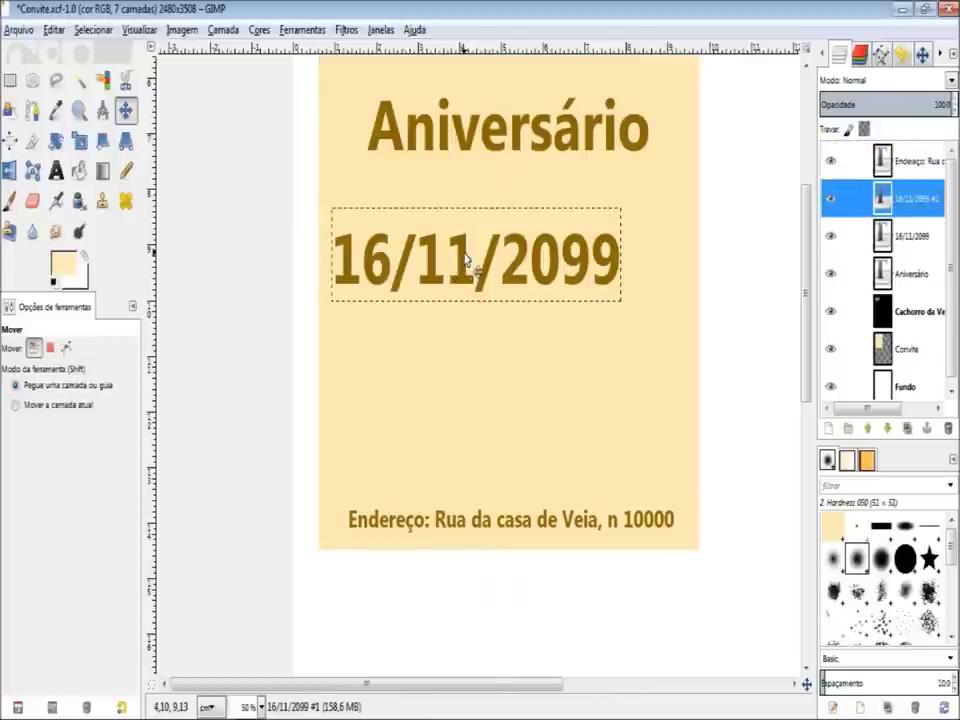
left_click_drag(466, 260, 501, 407)
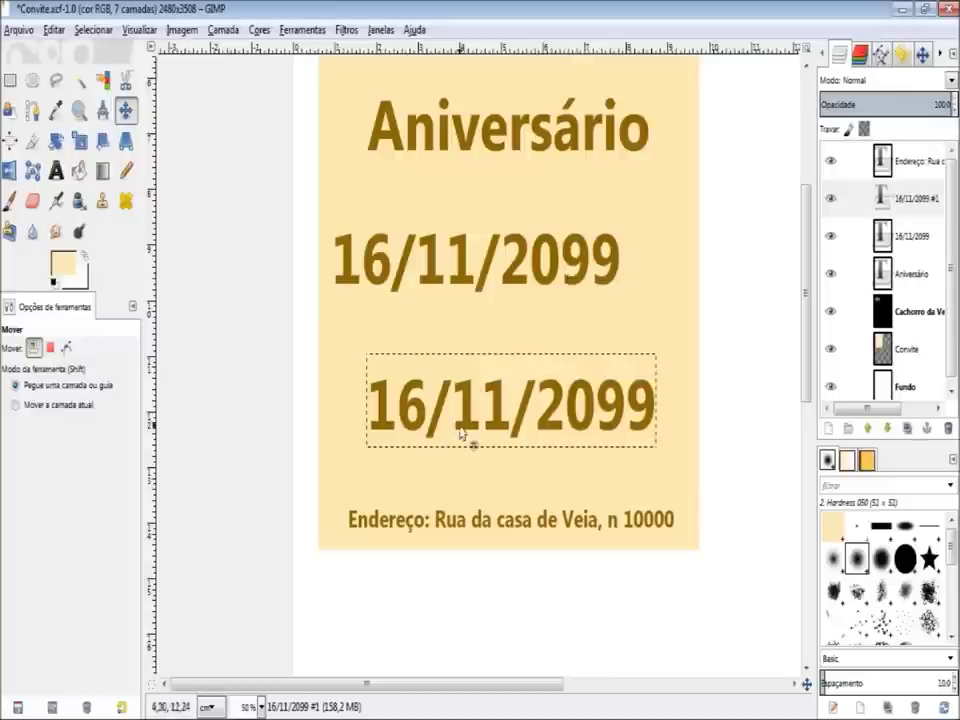
key("t")
left_click(430, 410)
left_click_drag(397, 410, 655, 416)
type("Só")
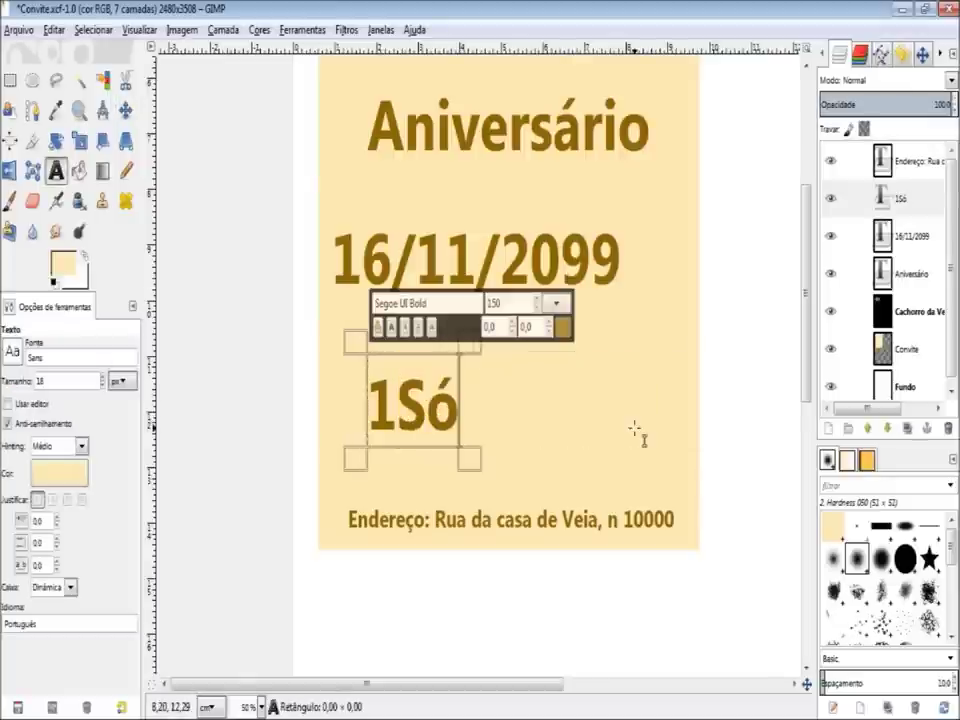
type(" para")
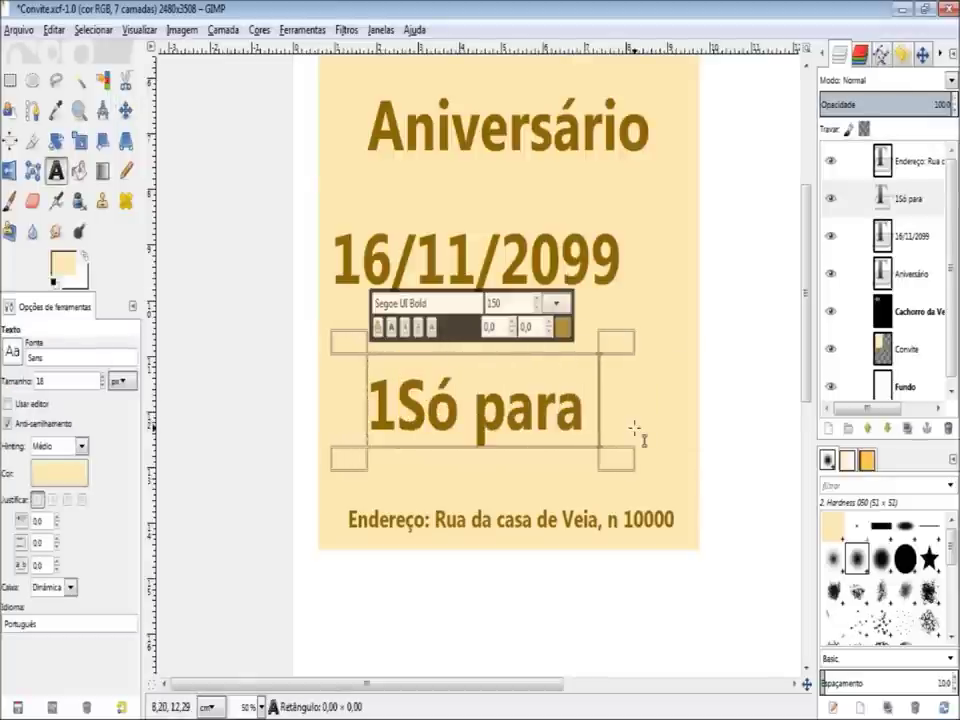
type(" ricos")
left_click(413, 420)
key("BackSpace")
Add a second line 'que tem cachorro' and centre-justify both tagline lines.
key("ctrl+a")
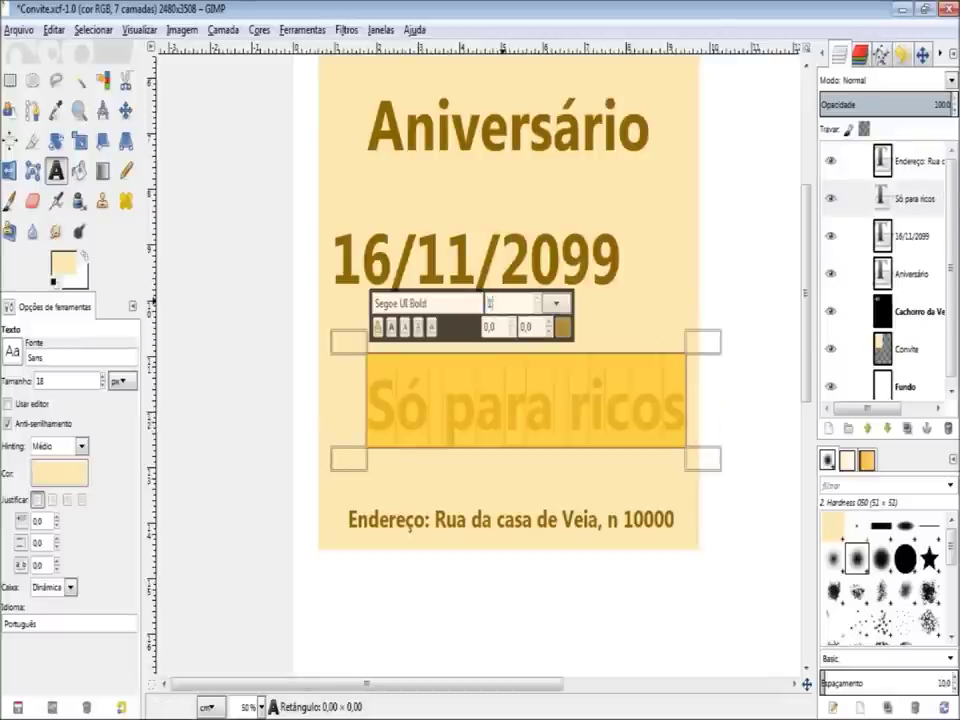
type("00")
key("Return")
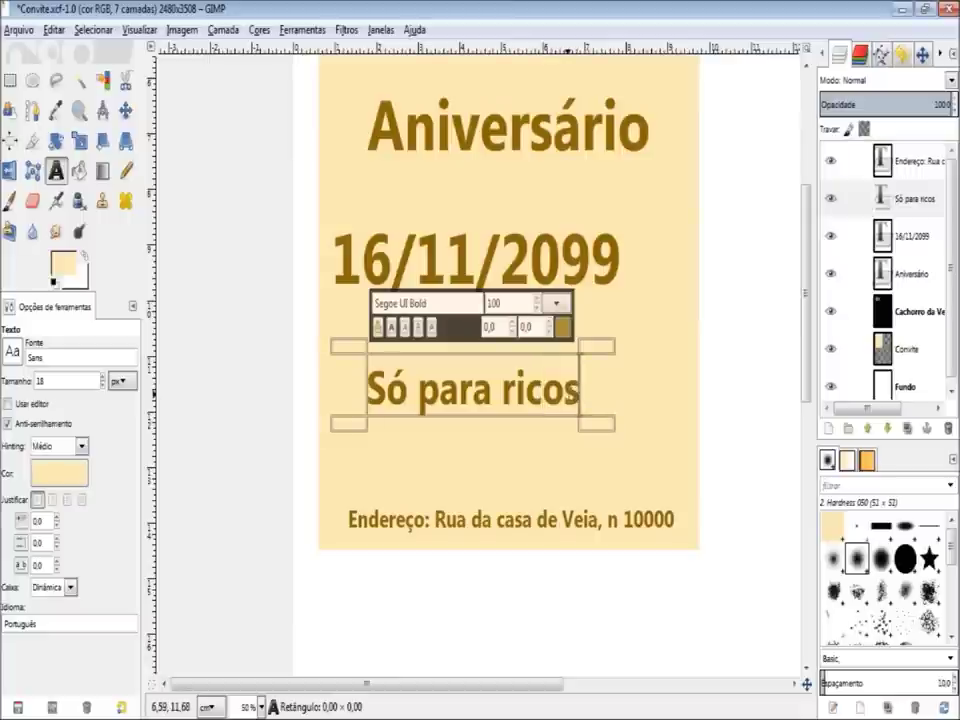
left_click_drag(366, 410, 366, 420)
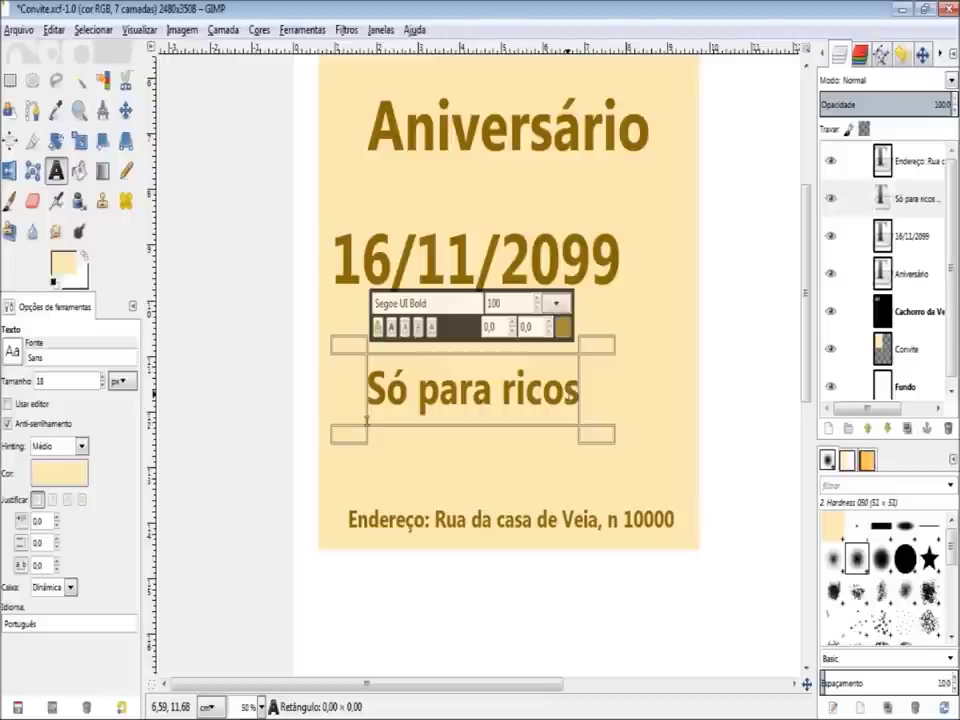
key("Return")
type("que")
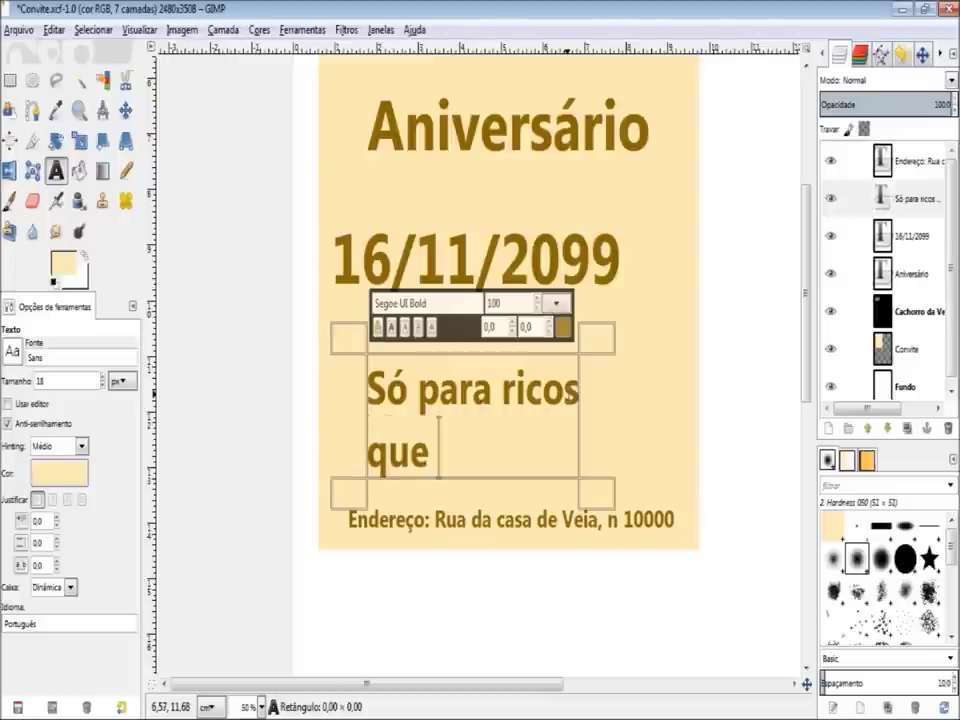
type(" tem cach")
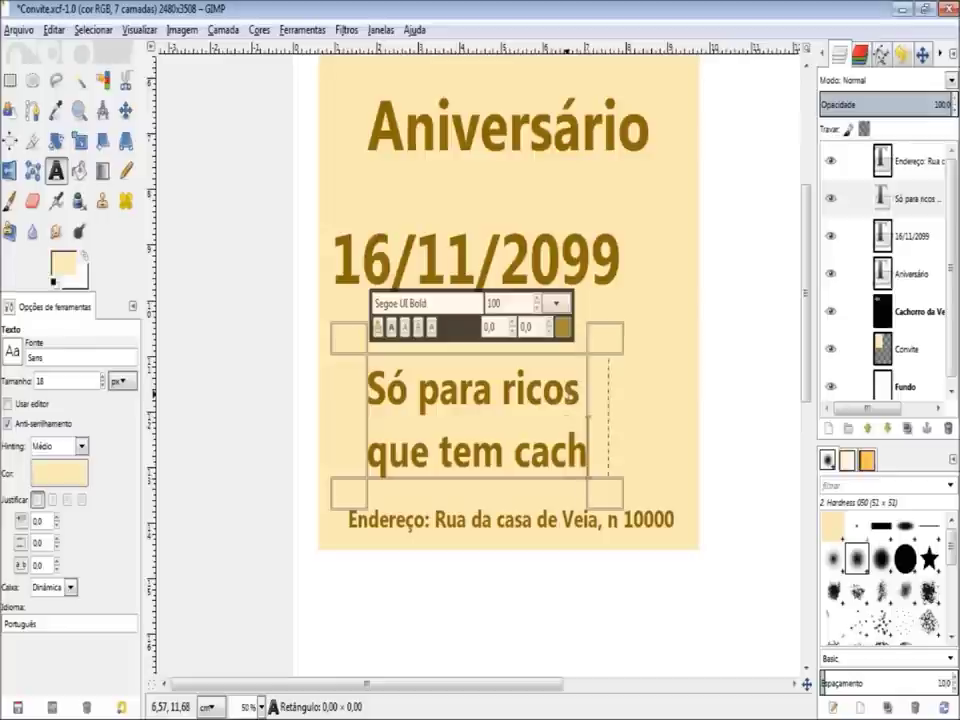
type("orro")
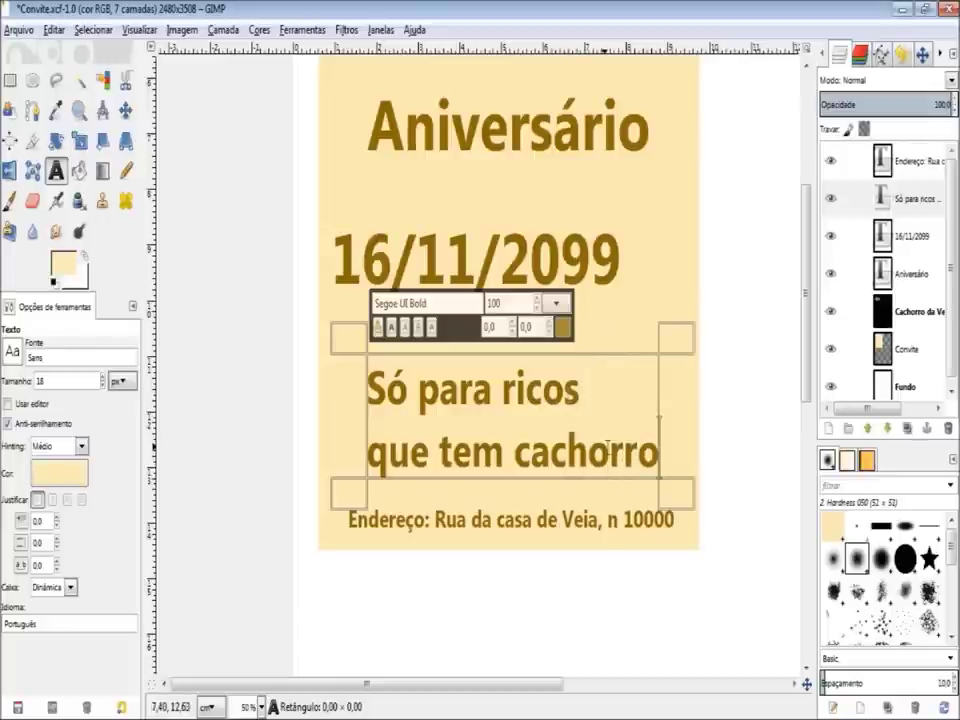
mouse_move(659, 452)
left_mouse_down()
mouse_move(480, 445)
mouse_move(350, 392)
left_mouse_up()
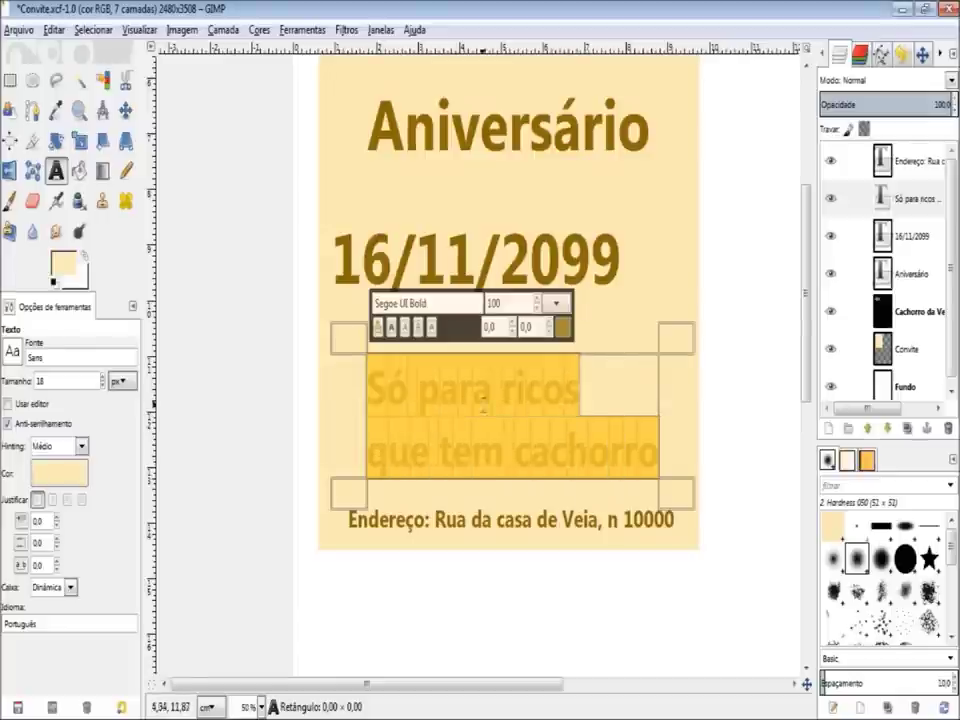
left_click(67, 500)
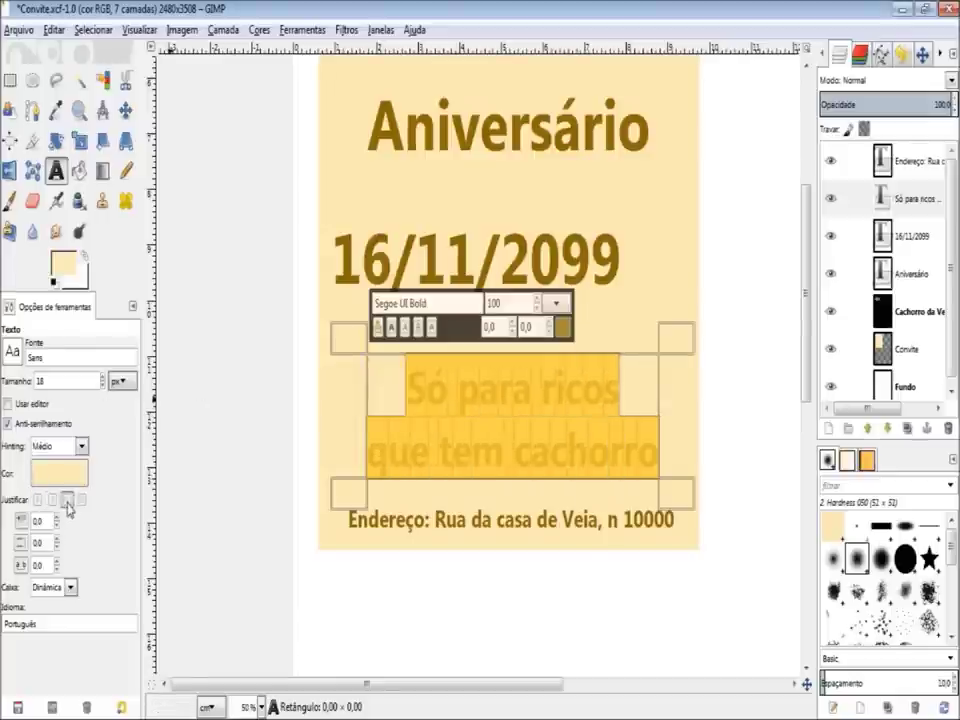
left_click(515, 448)
key("Escape")
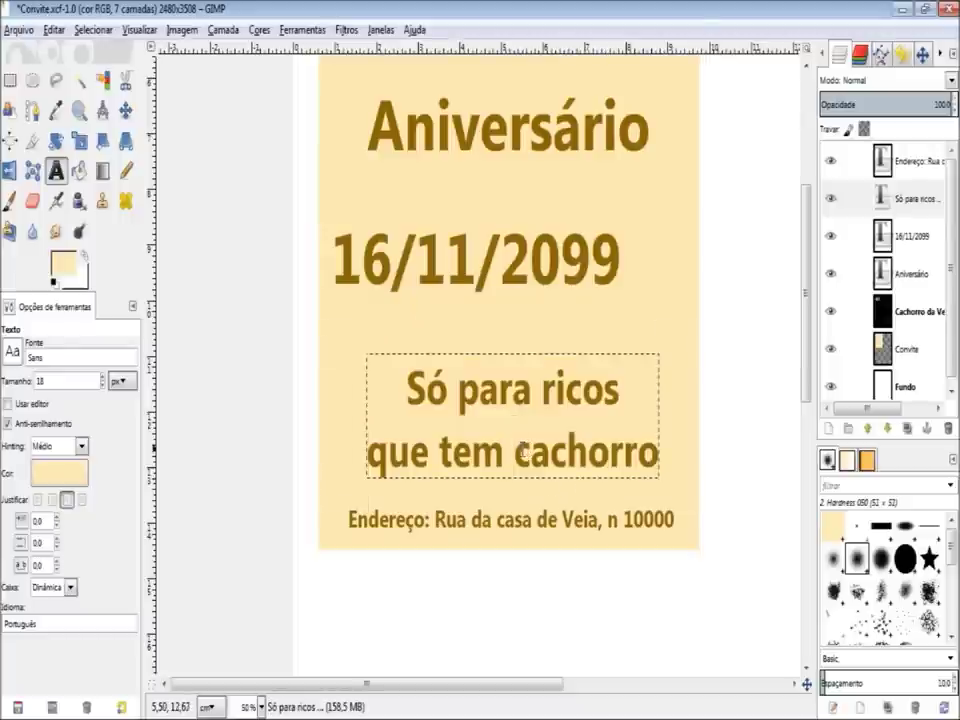
Nudge the two-line tagline slightly up and left, then zoom out.
key("m")
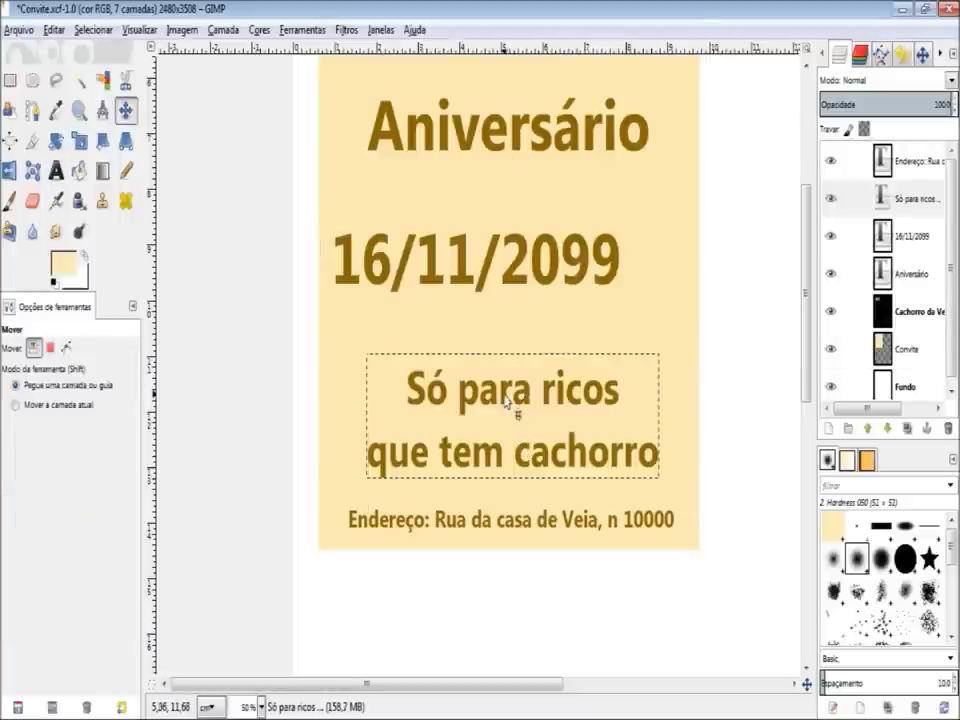
left_click_drag(507, 400, 499, 384)
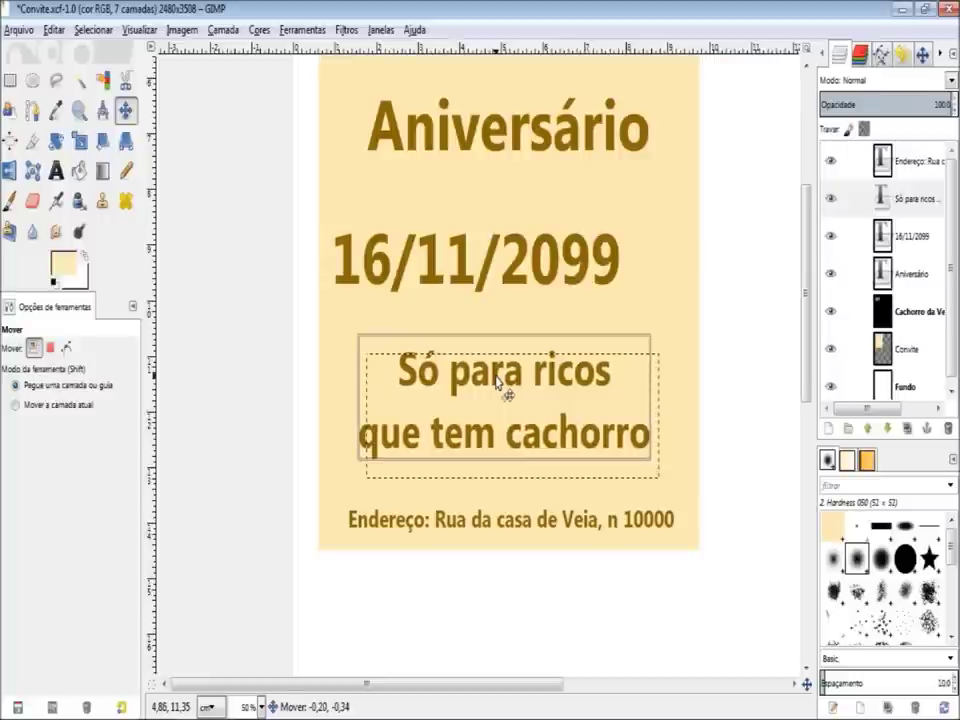
scroll(422, 450, "up", 5)
scroll(422, 454, "down", 1, "ctrl")
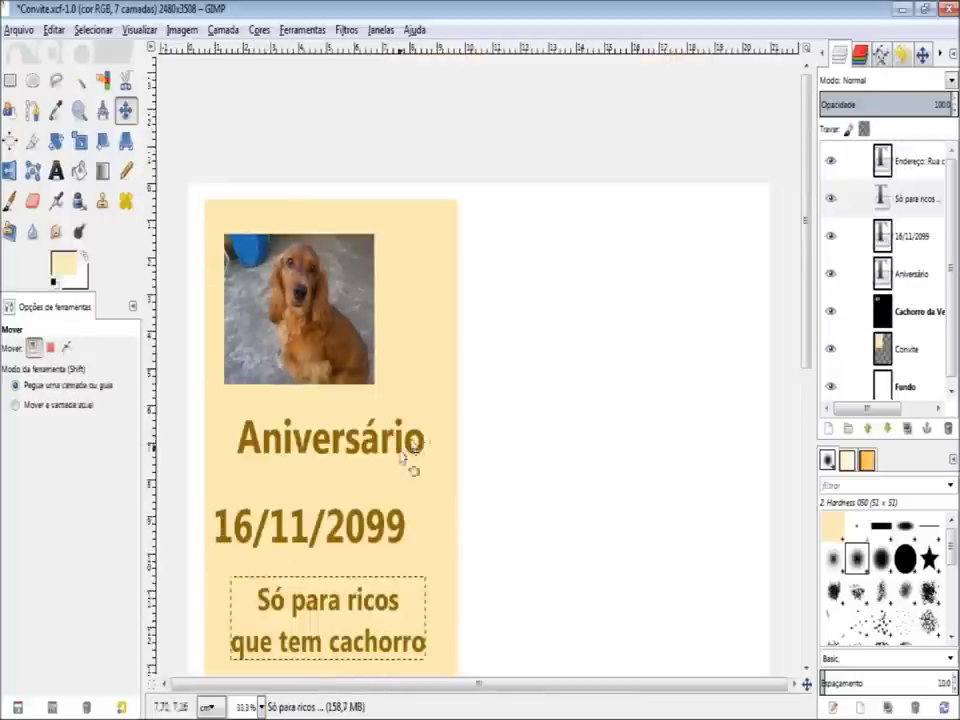
scroll(393, 468, "down", 2)
scroll(391, 470, "down", 1, "ctrl")
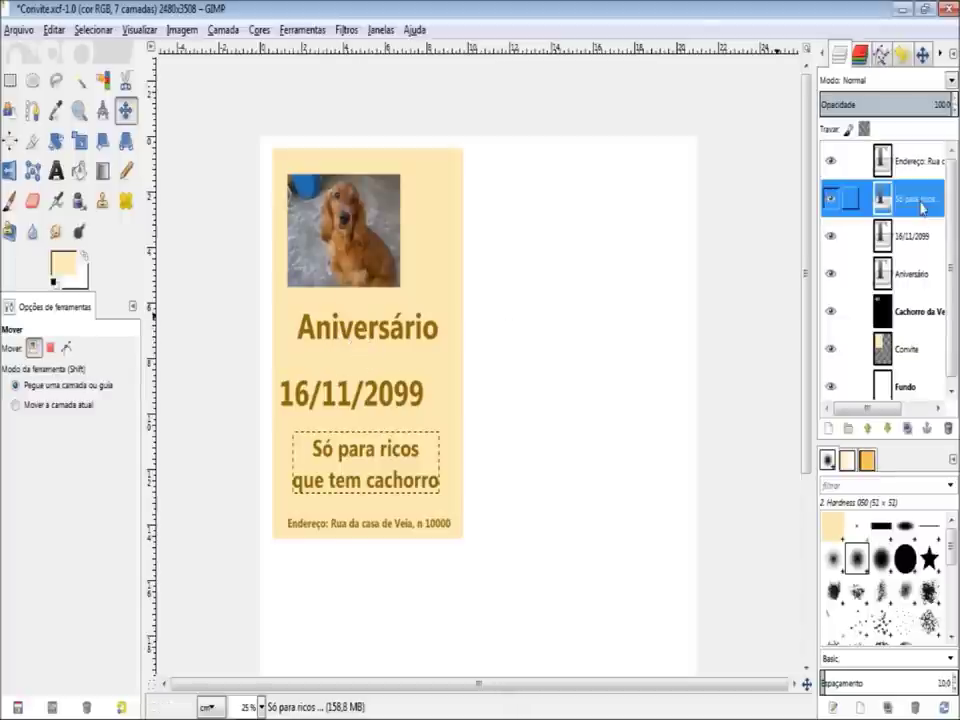
Click through the text, photo and background layers, ending with the Convite card layer active.
left_click(930, 242)
left_click(910, 272)
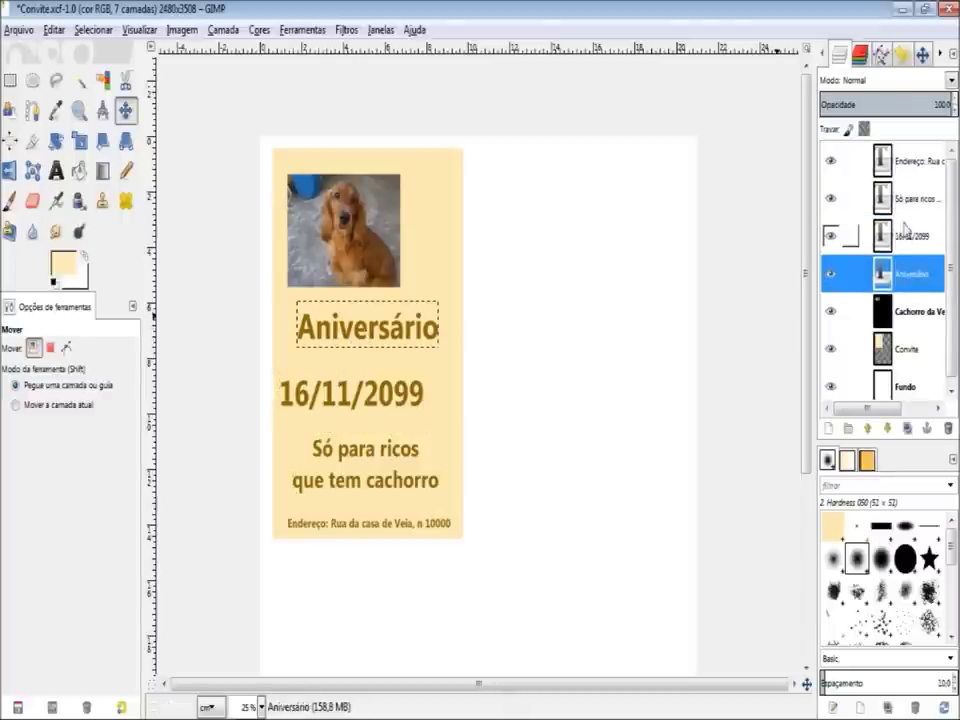
left_click(908, 238)
left_click(905, 200)
left_click(900, 165)
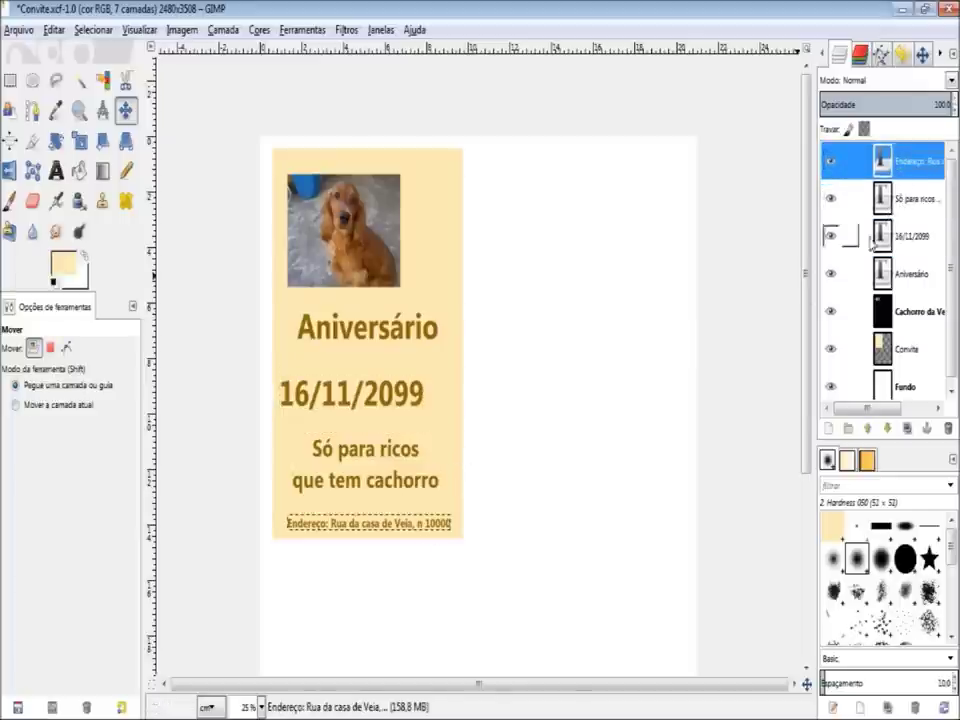
left_click(913, 201)
left_click(908, 236)
left_click(908, 273)
left_click(908, 236)
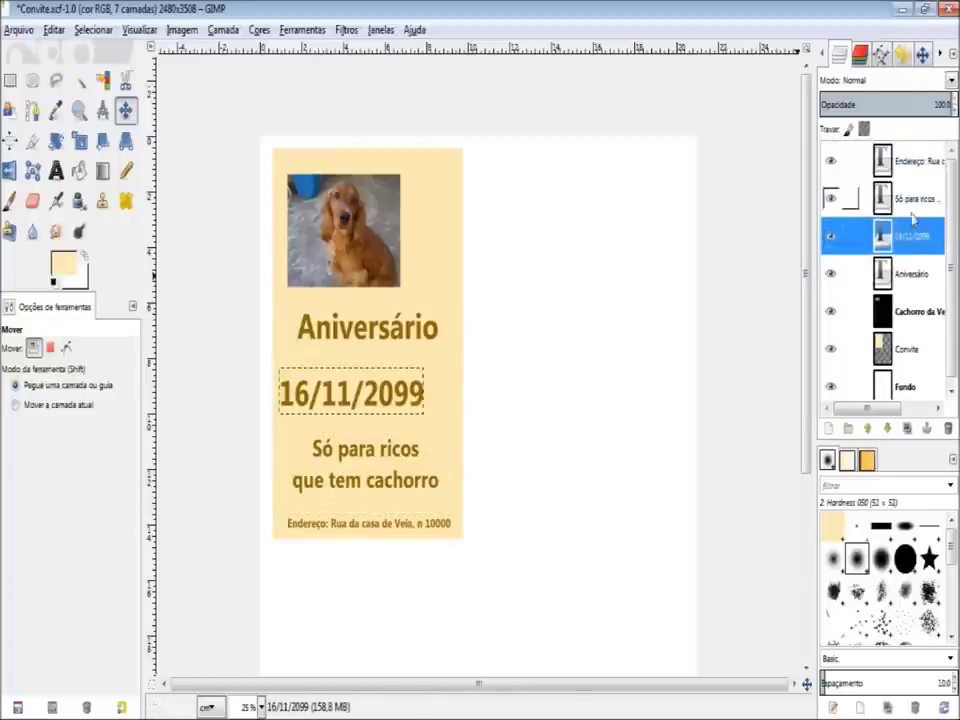
left_click(908, 198)
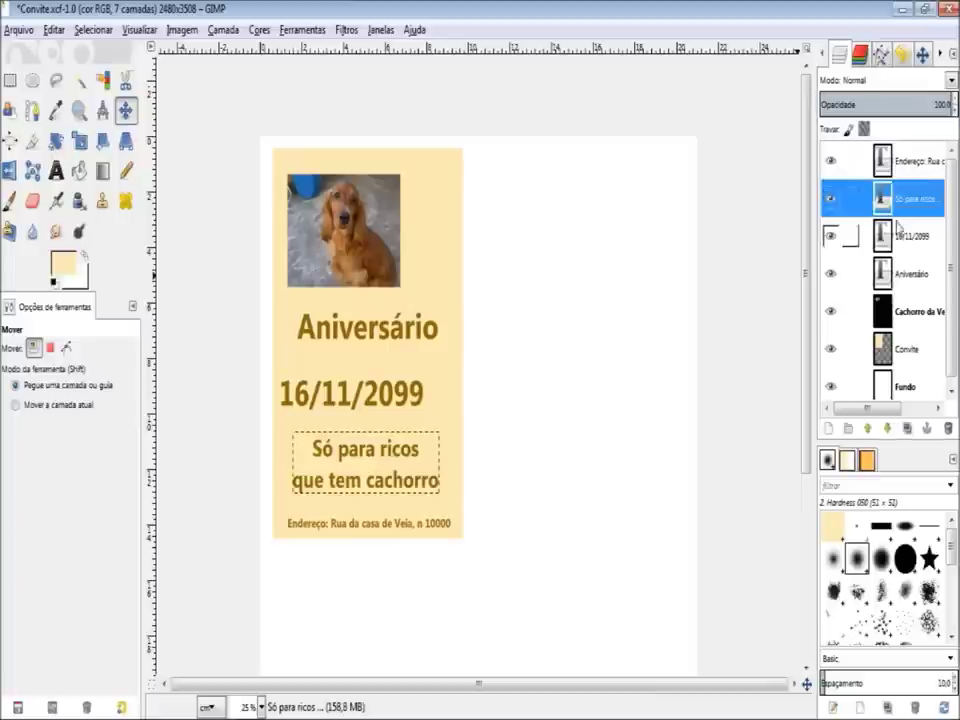
left_click(899, 240)
left_click(908, 273)
left_click(900, 311)
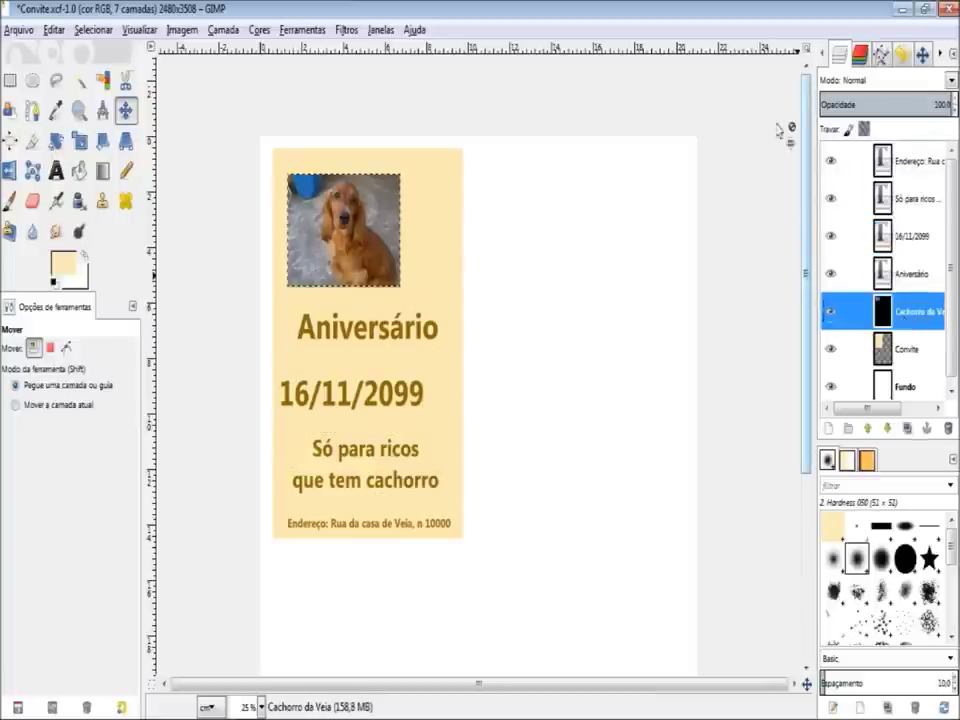
left_click(926, 350)
scroll(924, 358, "down", 1)
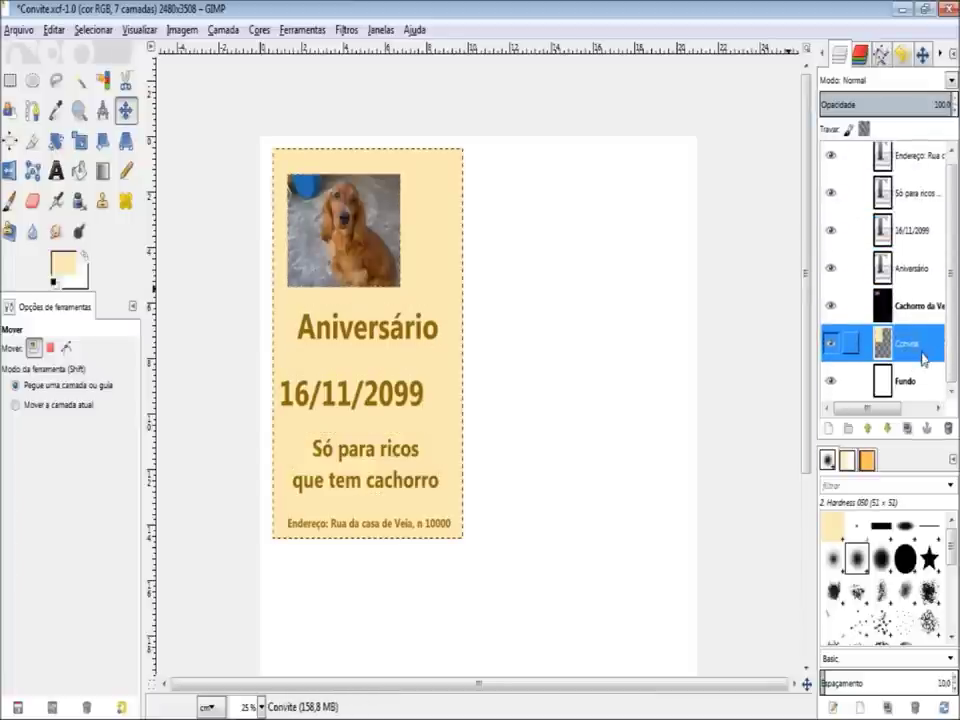
left_click(911, 381)
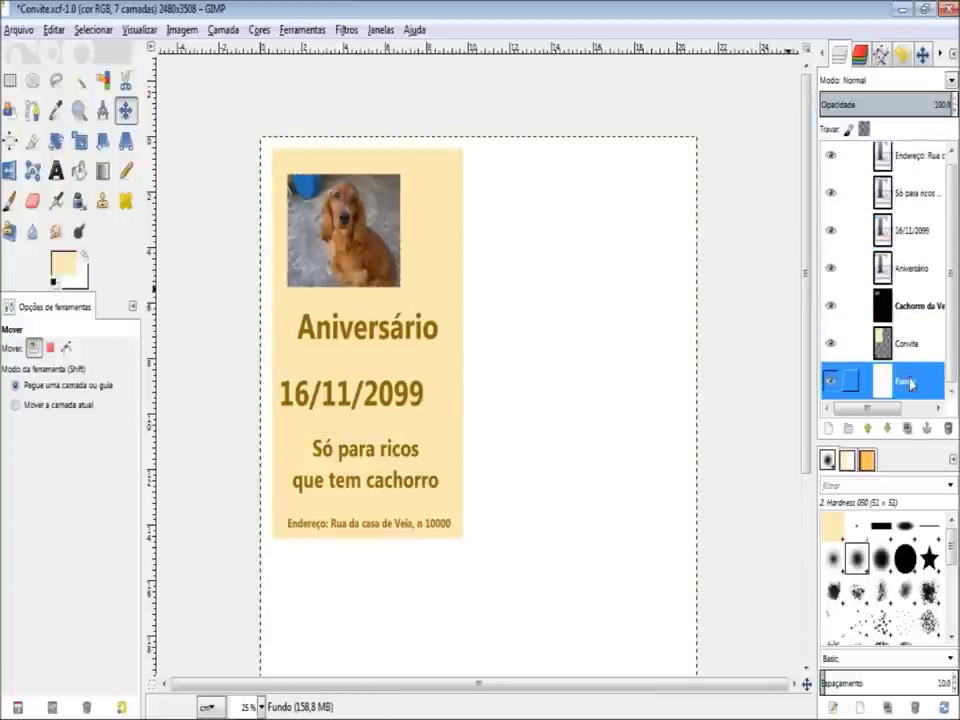
left_click(906, 343)
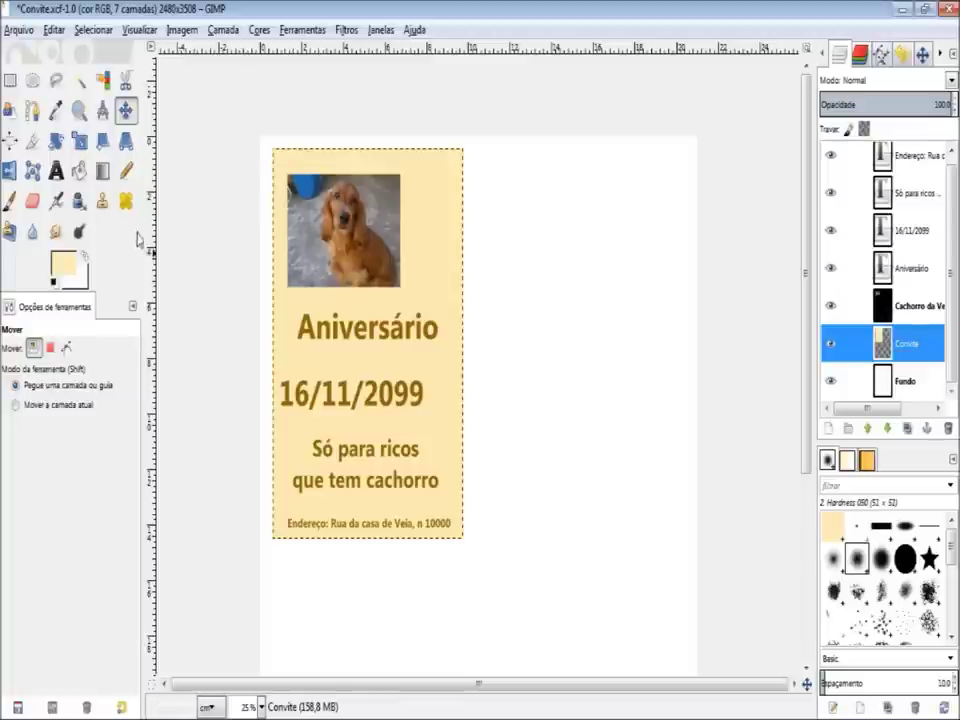
Fill the Convite card with a white-to-beige linear gradient, then trial orange pattern fills.
left_click(102, 171)
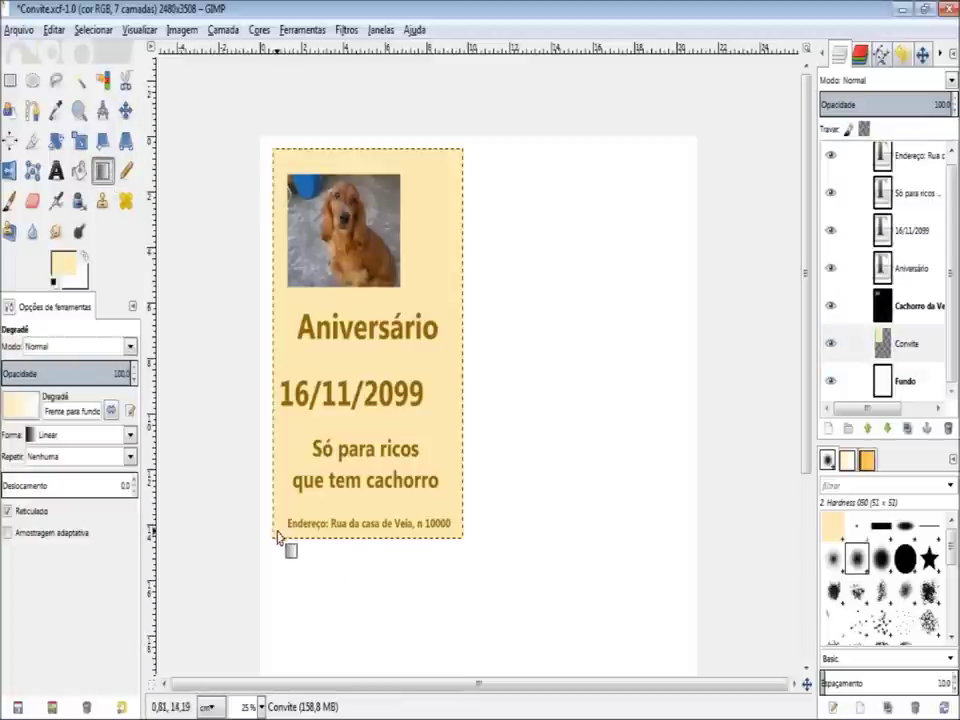
left_click_drag(272, 533, 437, 230)
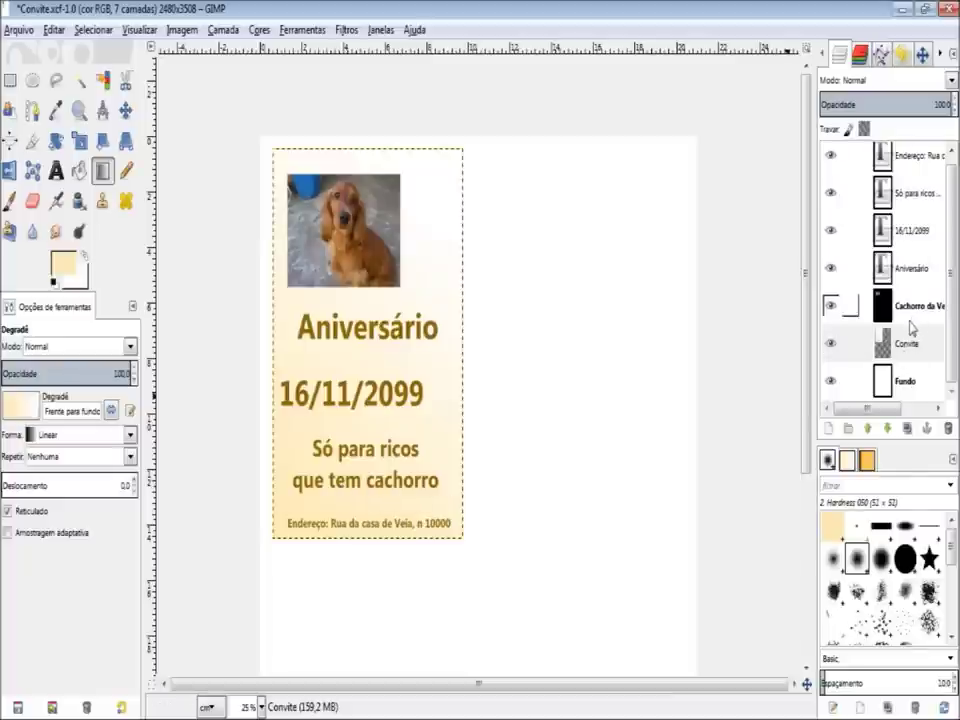
left_click(866, 460)
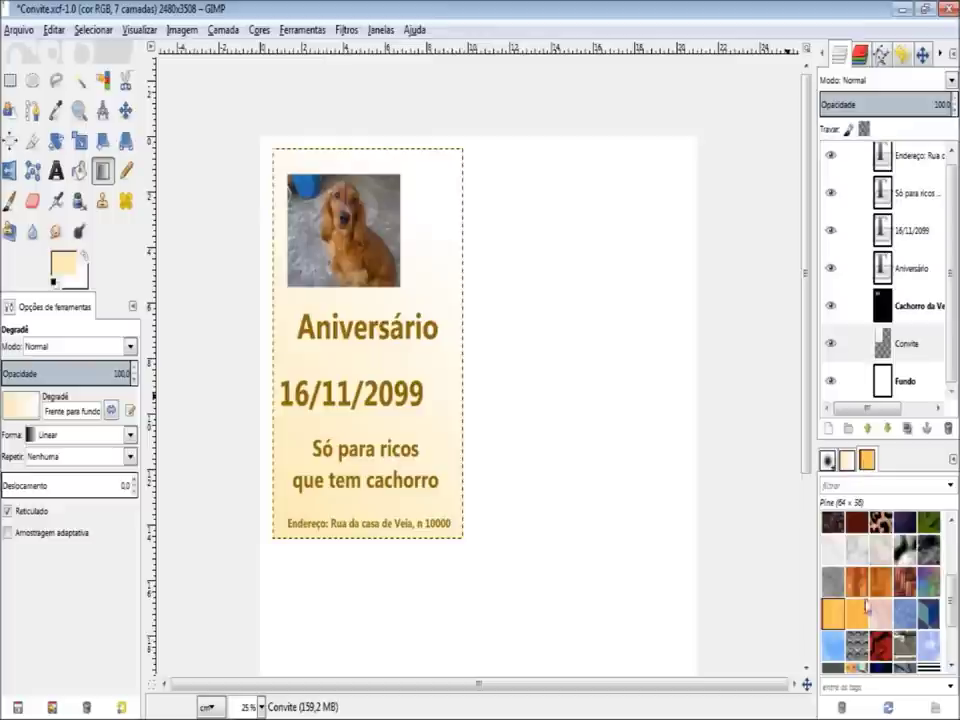
left_click_drag(838, 617, 437, 393)
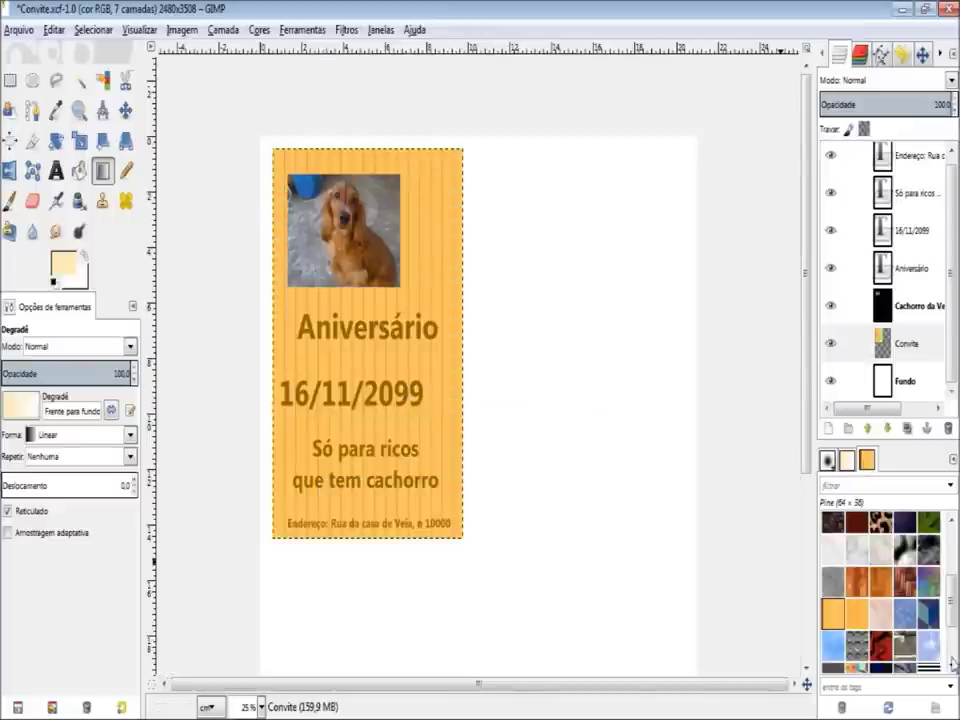
key("ctrl+z")
left_click_drag(857, 613, 437, 393)
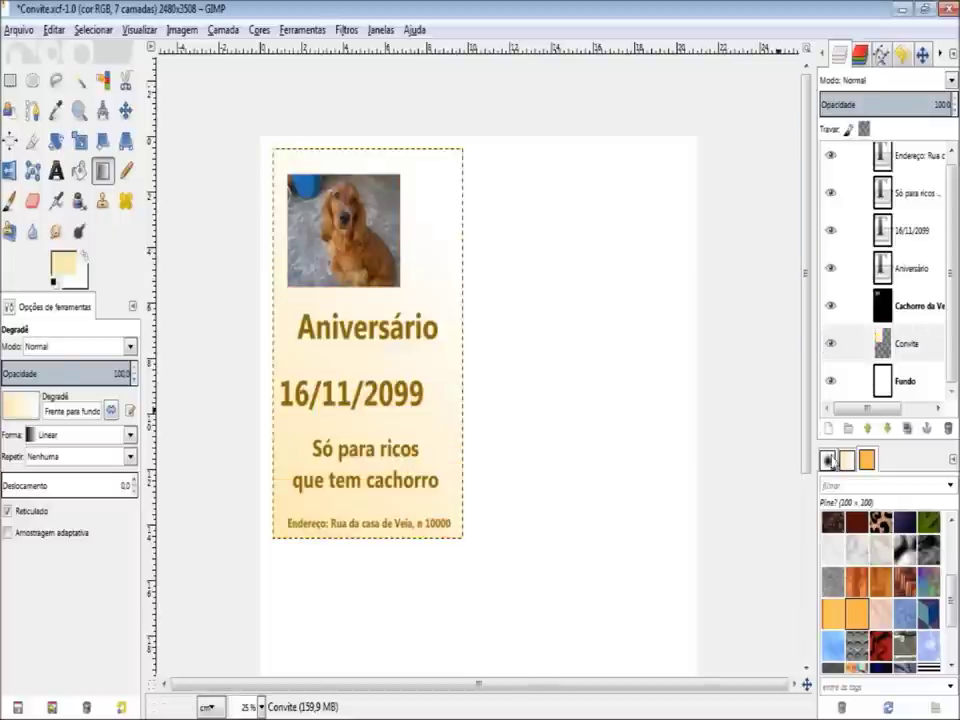
Switch to the Paintbrush with the Bristles 01 brush.
left_click(829, 461)
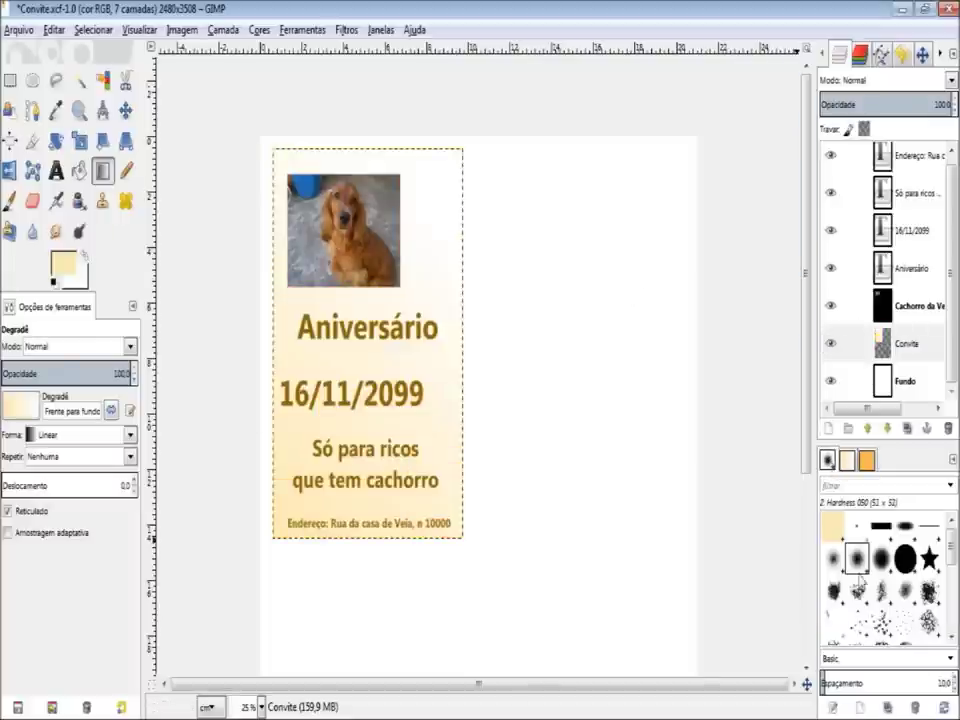
left_click(10, 202)
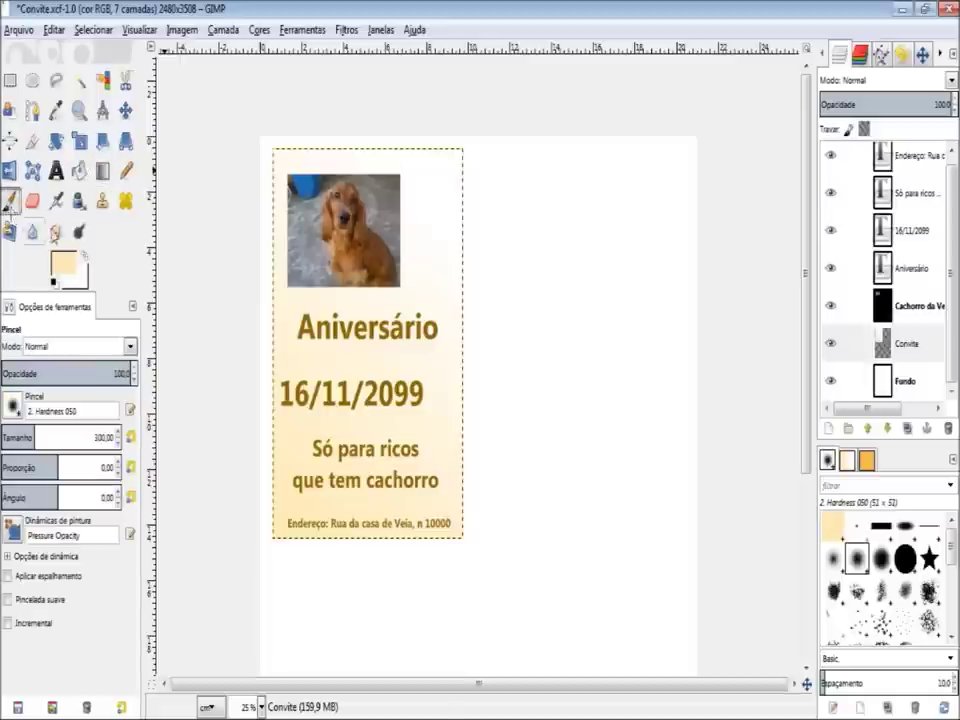
left_click(862, 628)
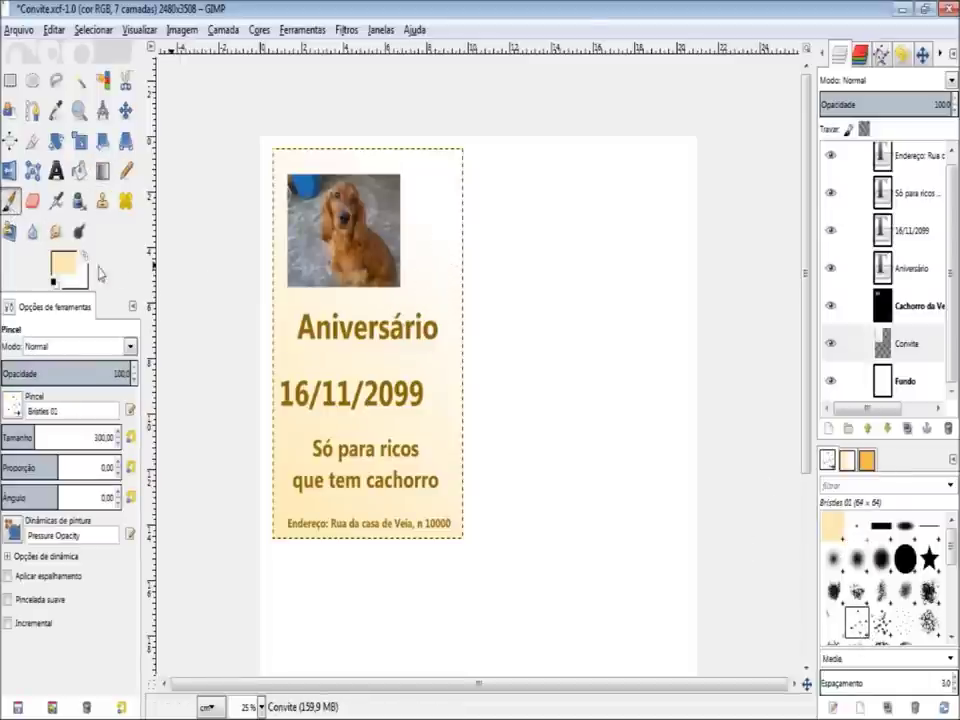
Set a beige e5d5a9 foreground and dab faint speckles along the card's right edge.
left_click(58, 268)
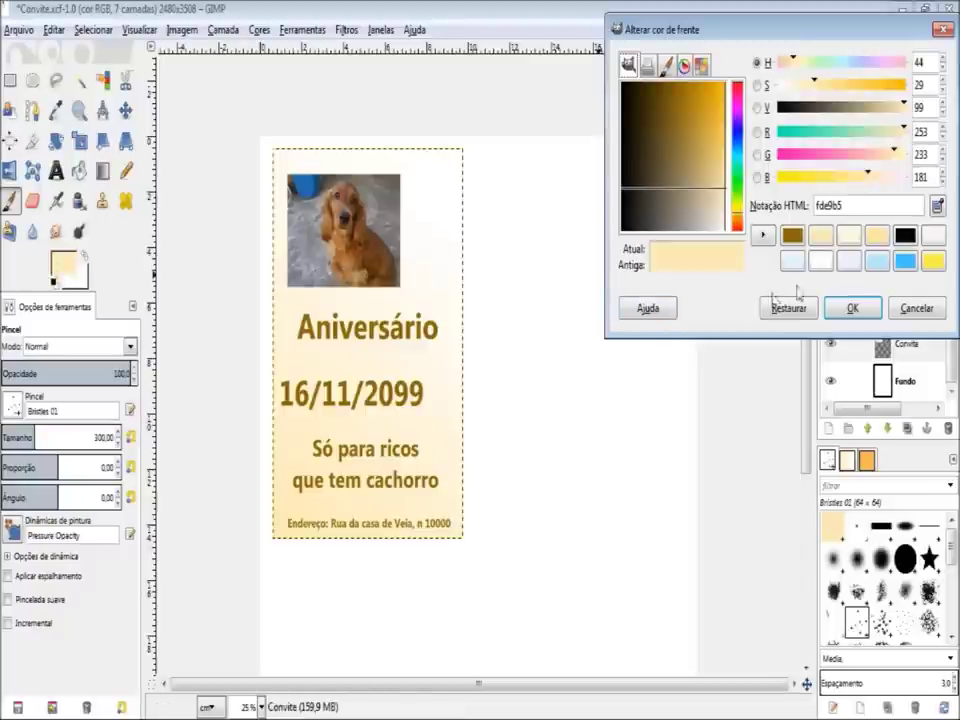
mouse_move(681, 90)
left_mouse_down()
mouse_move(717, 226)
mouse_move(722, 200)
left_mouse_up()
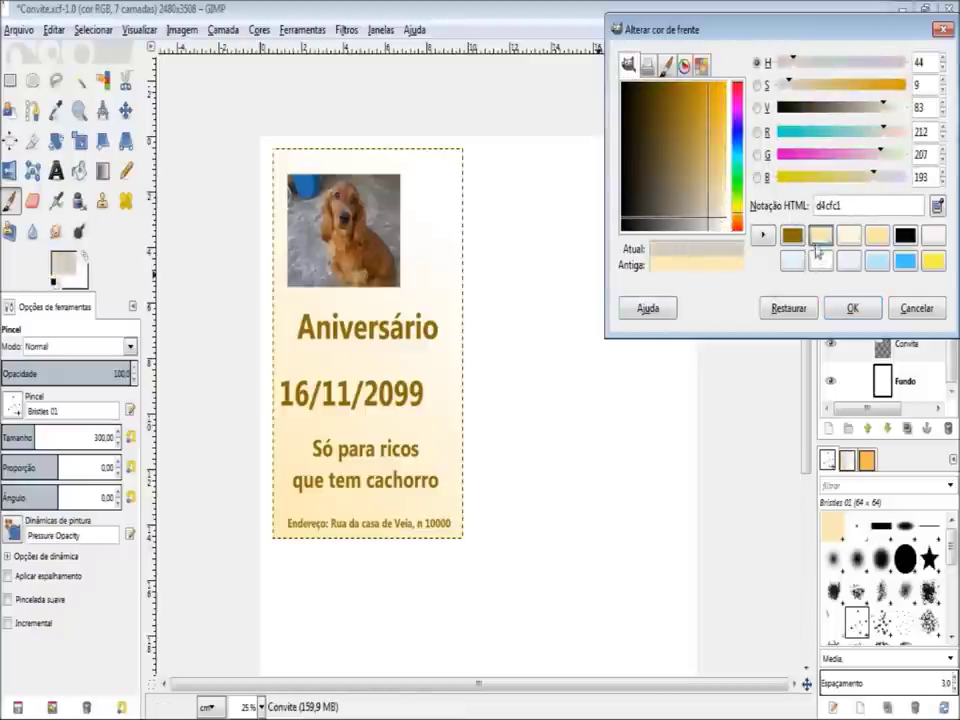
left_click(851, 308)
left_click(462, 290)
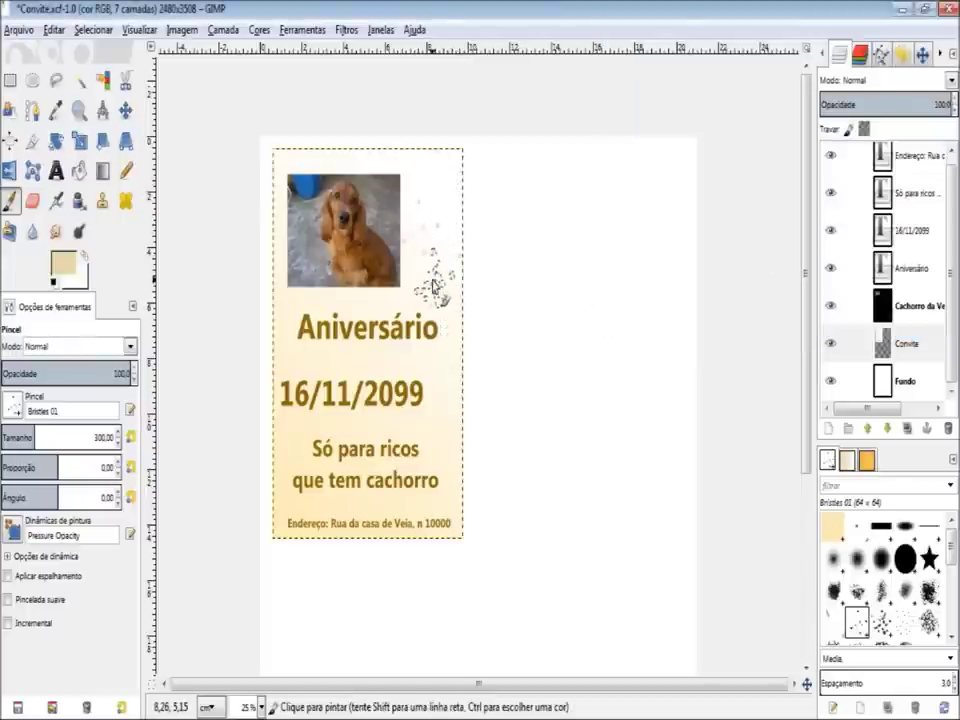
mouse_move(454, 262)
left_mouse_down()
mouse_move(455, 175)
mouse_move(326, 150)
left_mouse_up()
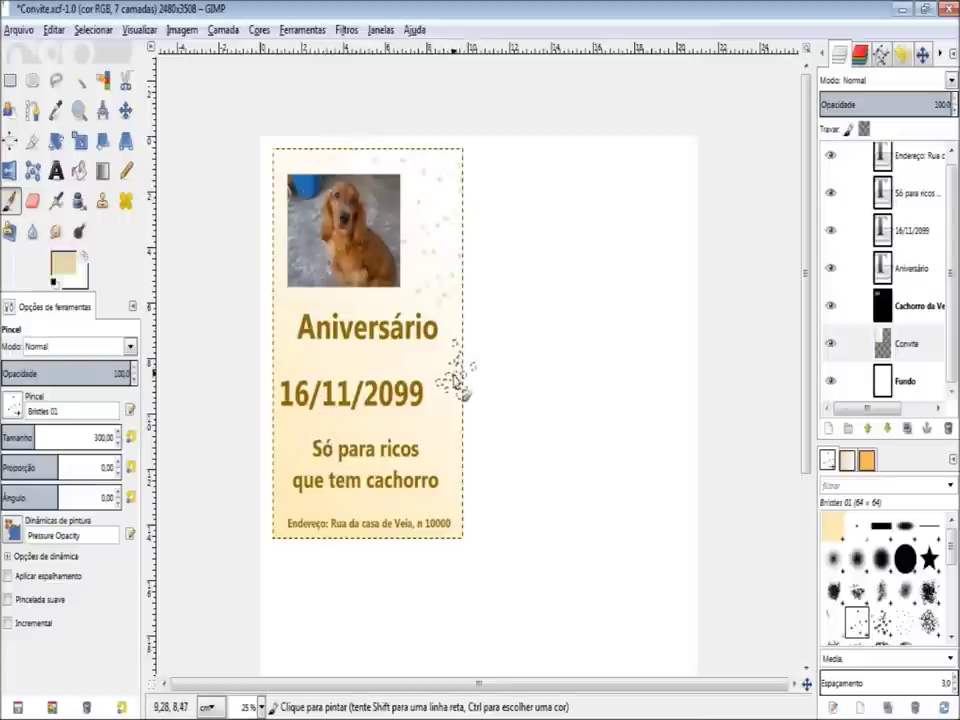
Choose the 2. Block 01 brush at size 300 and zoom in on the photo.
left_click(832, 526)
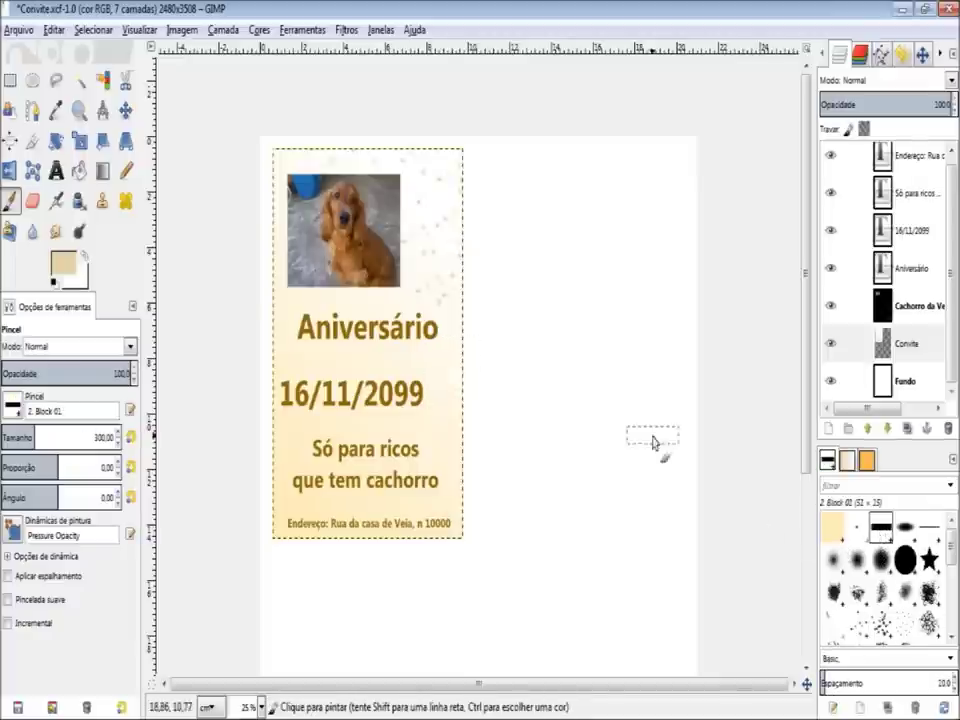
left_click(880, 527)
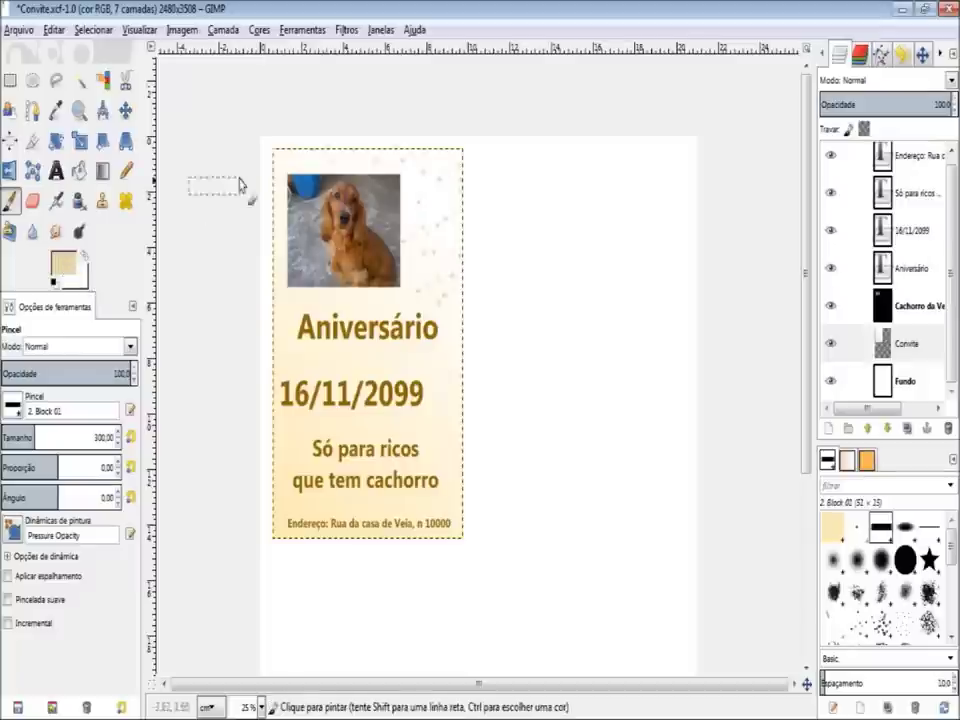
scroll(270, 168, "up", 1)
scroll(215, 180, "up", 1)
scroll(214, 187, "down", 1)
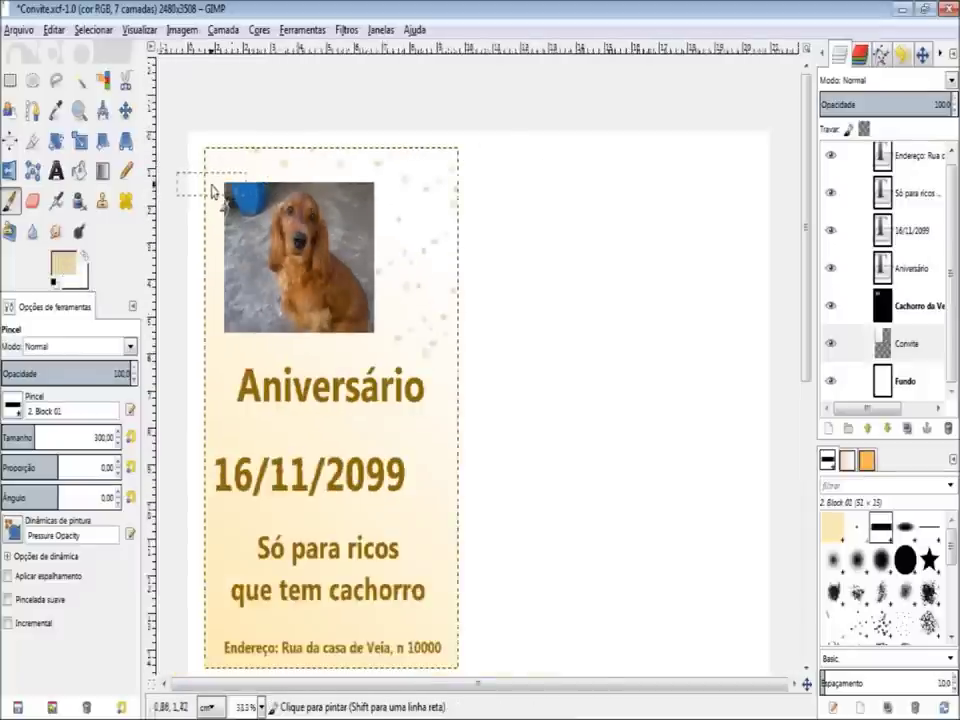
scroll(216, 195, "up", 2)
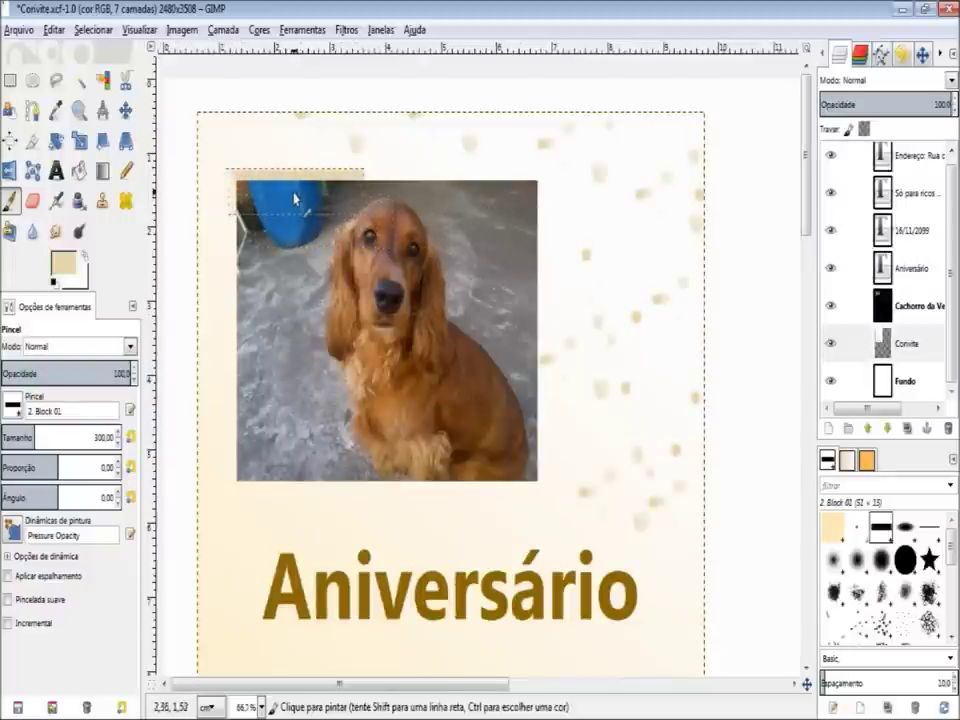
Paint straight beige lines along the photo's left, bottom, right and top edges.
key("shift")
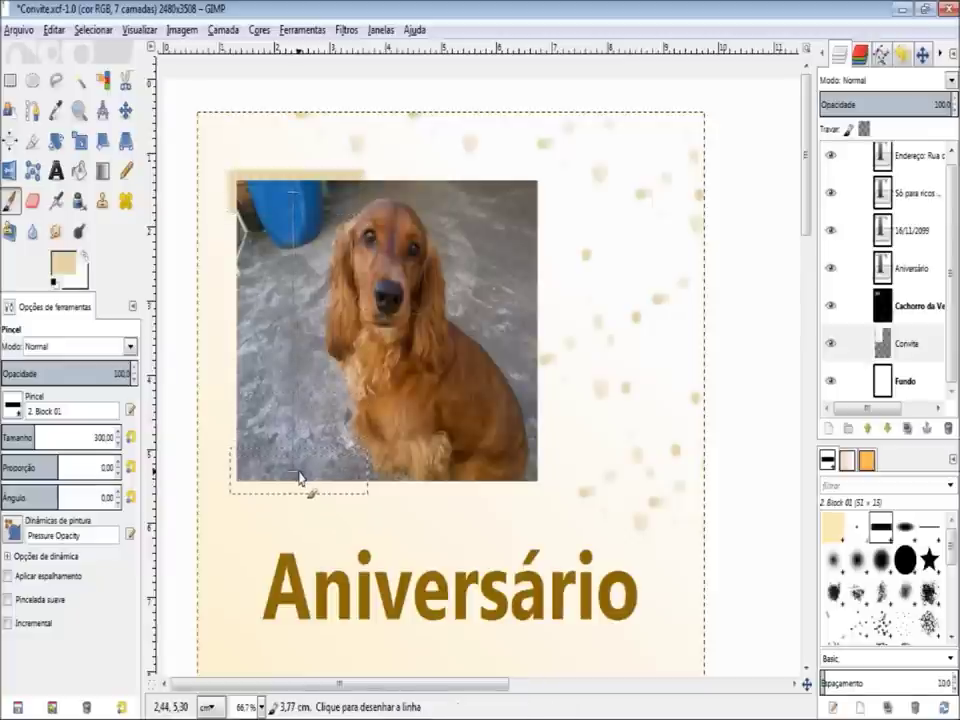
left_click(299, 478, "shift")
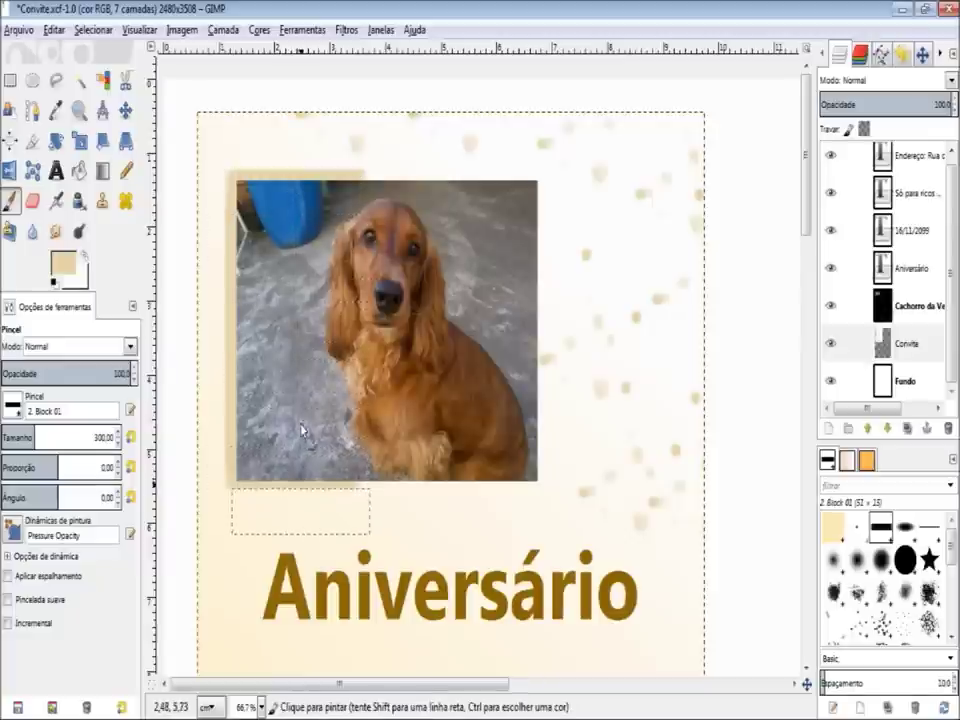
key("shift")
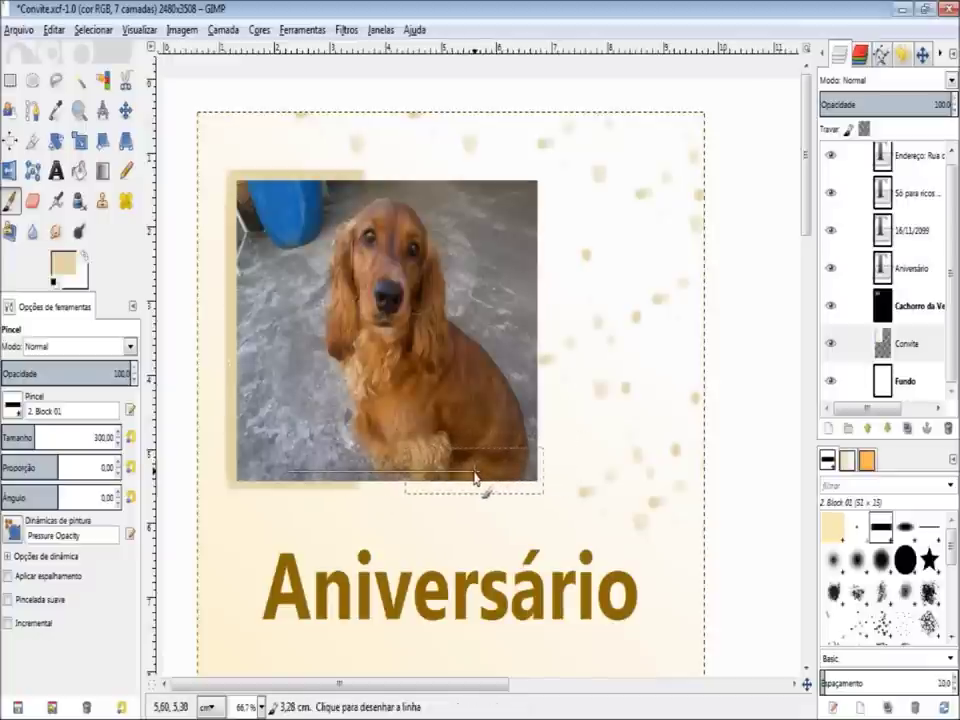
left_click(480, 478, "shift")
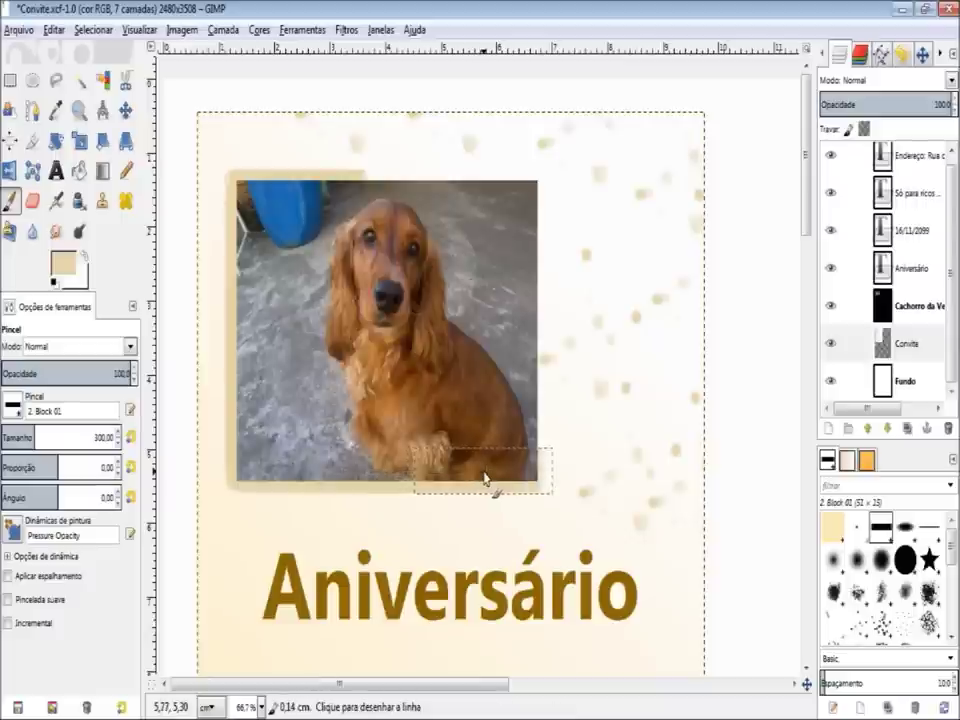
left_click(483, 190, "shift")
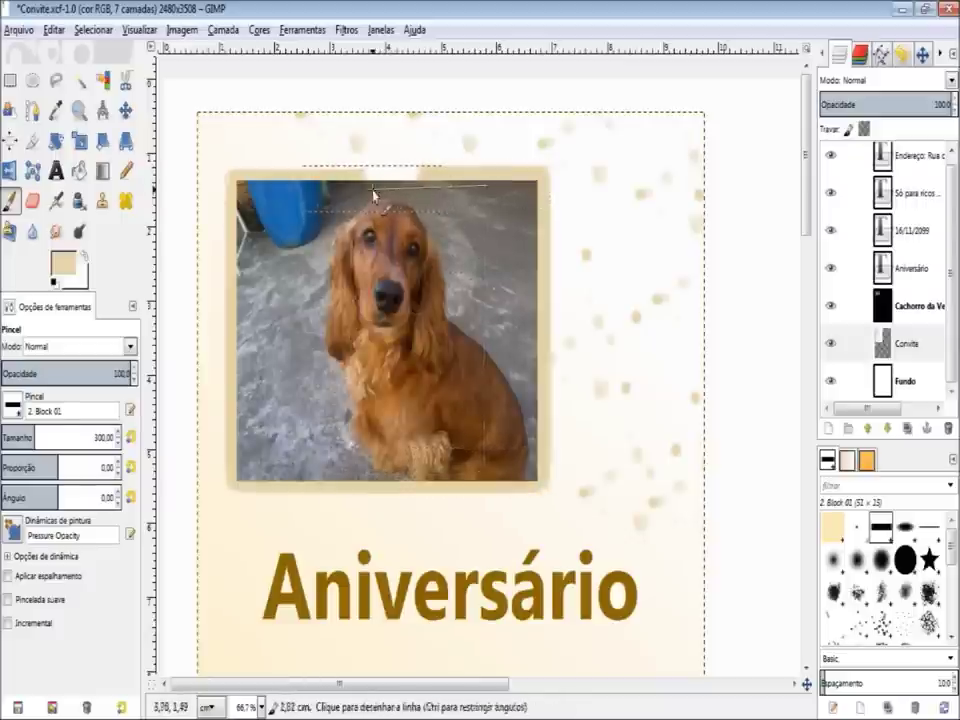
left_click(296, 192, "shift")
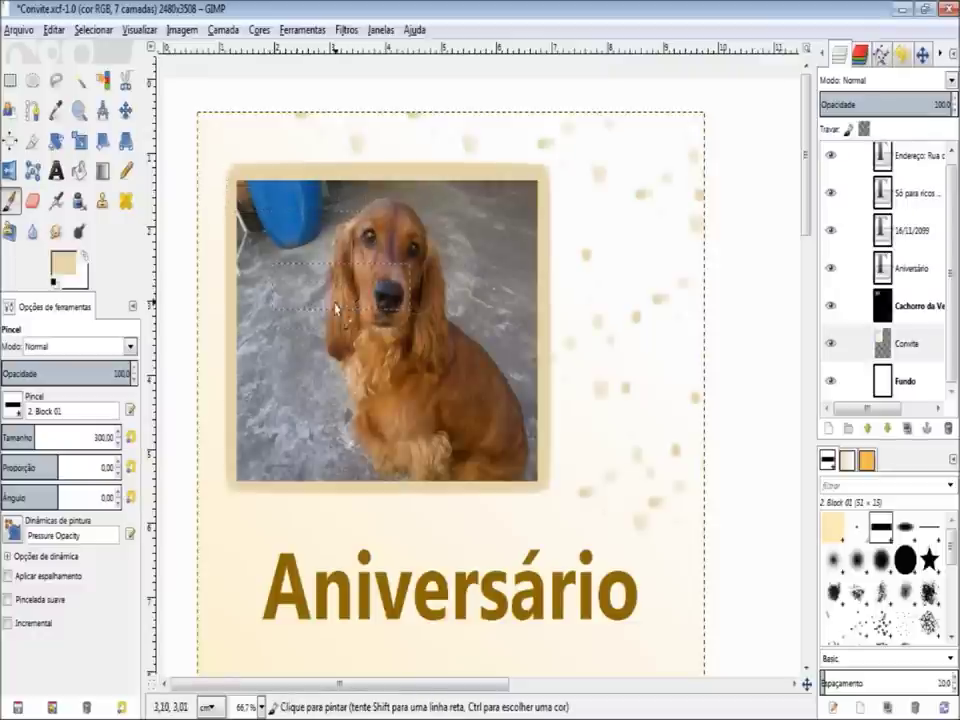
scroll(470, 441, "down", 1)
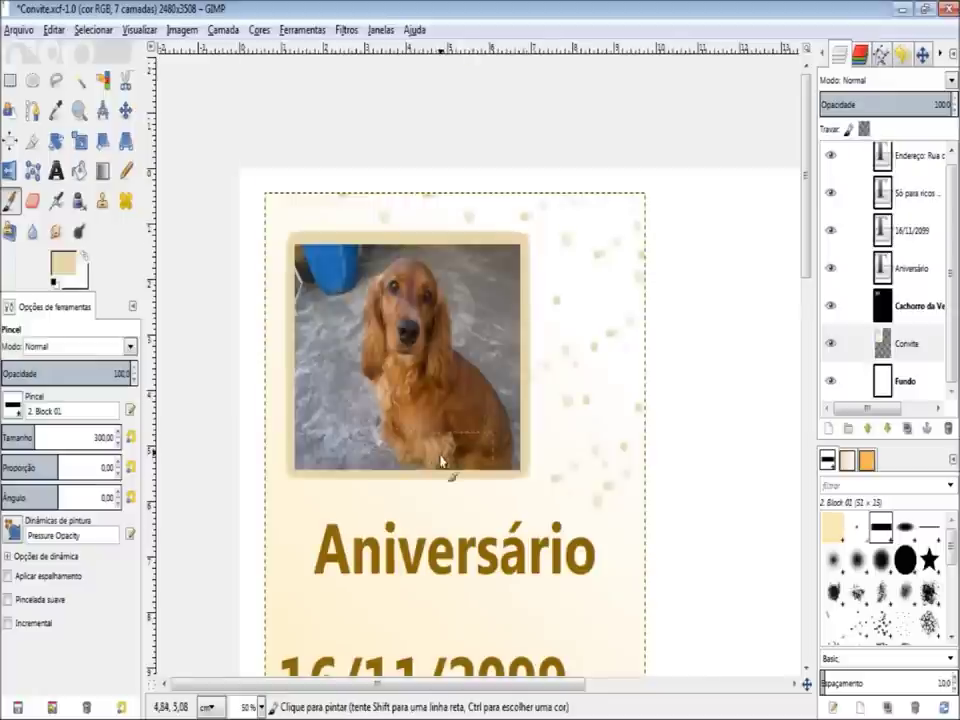
Target the Convite layer with the Acrylic 03 paintbrush at size 400.
scroll(443, 458, "down", 3)
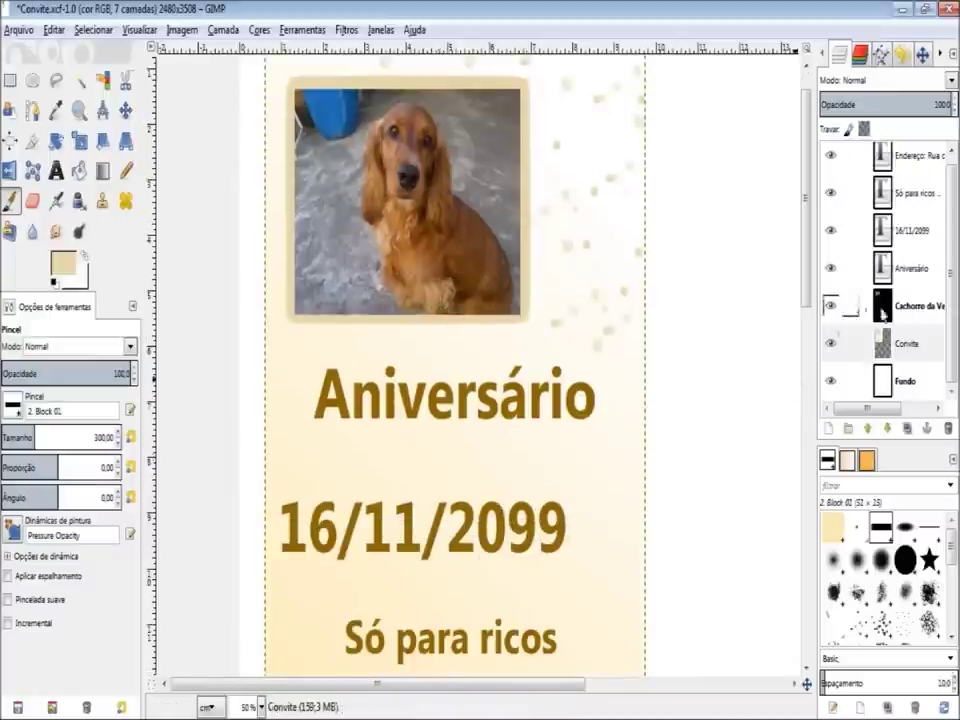
left_click(899, 351)
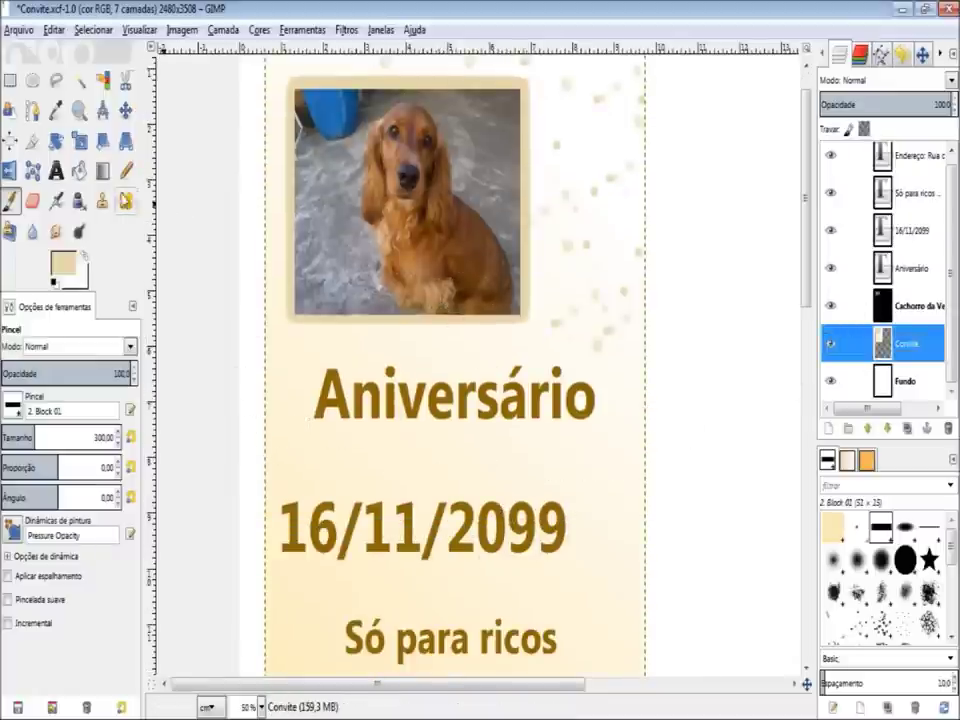
left_click(12, 200)
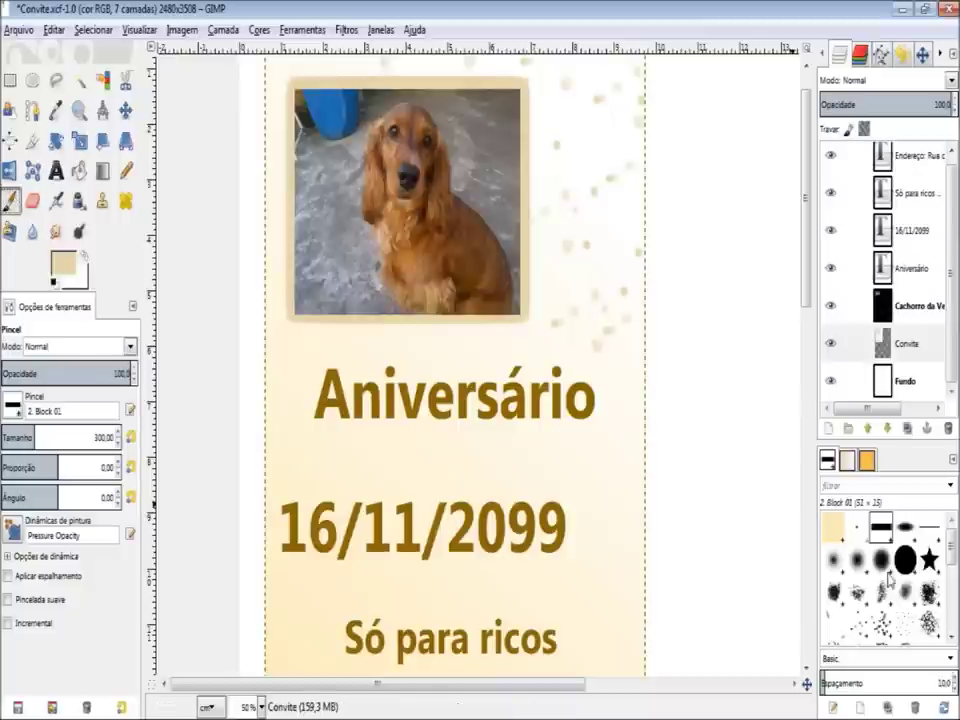
scroll(897, 594, "down", 1)
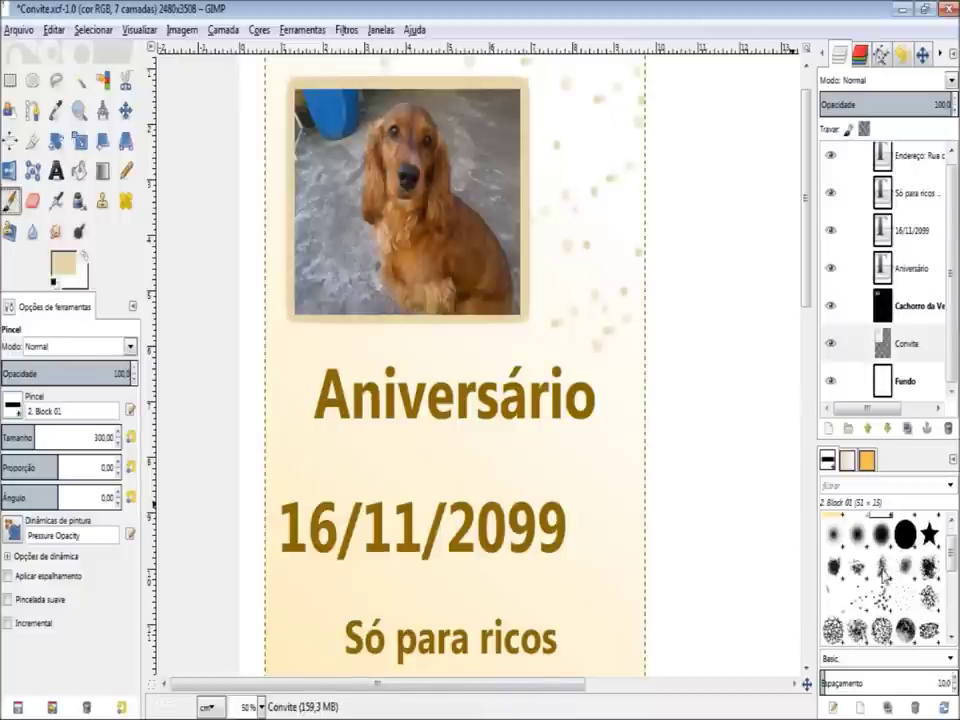
left_click(883, 568)
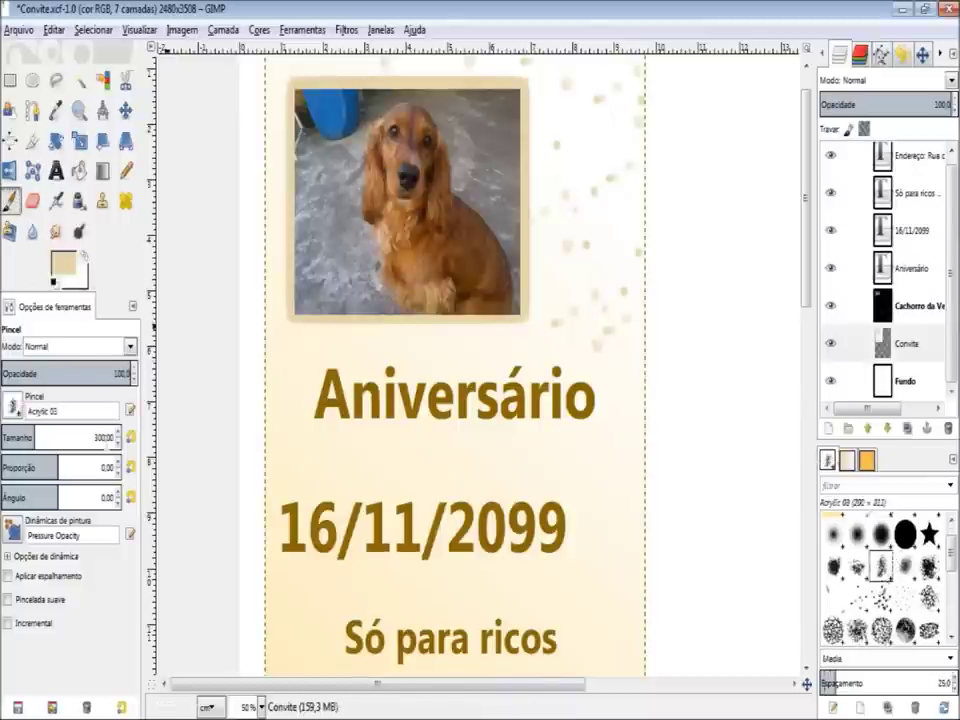
type("400")
key("Return")
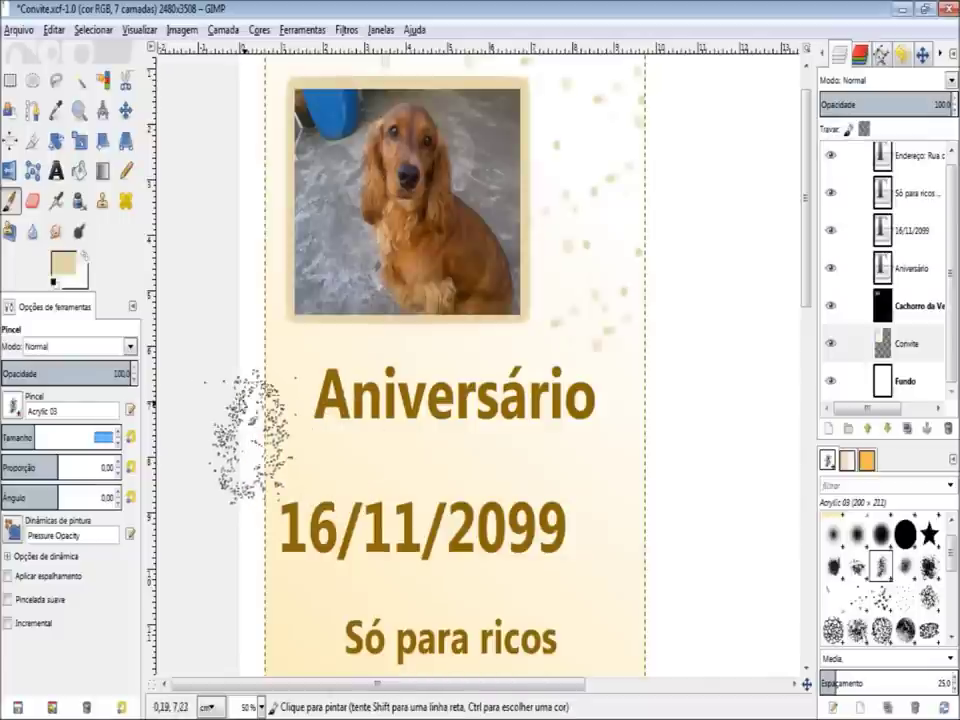
Paint beige acrylic texture around the title, the 16/11/2099 date and the Só para ricos lines.
left_click(325, 440)
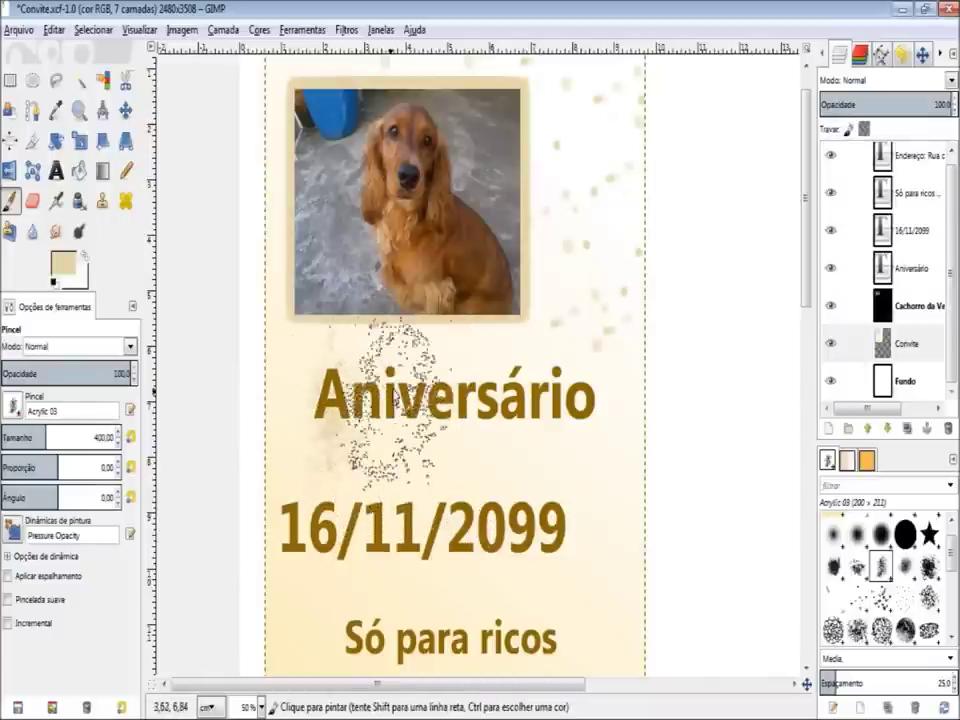
mouse_move(360, 487)
left_mouse_down()
mouse_move(448, 536)
mouse_move(600, 505)
left_mouse_up()
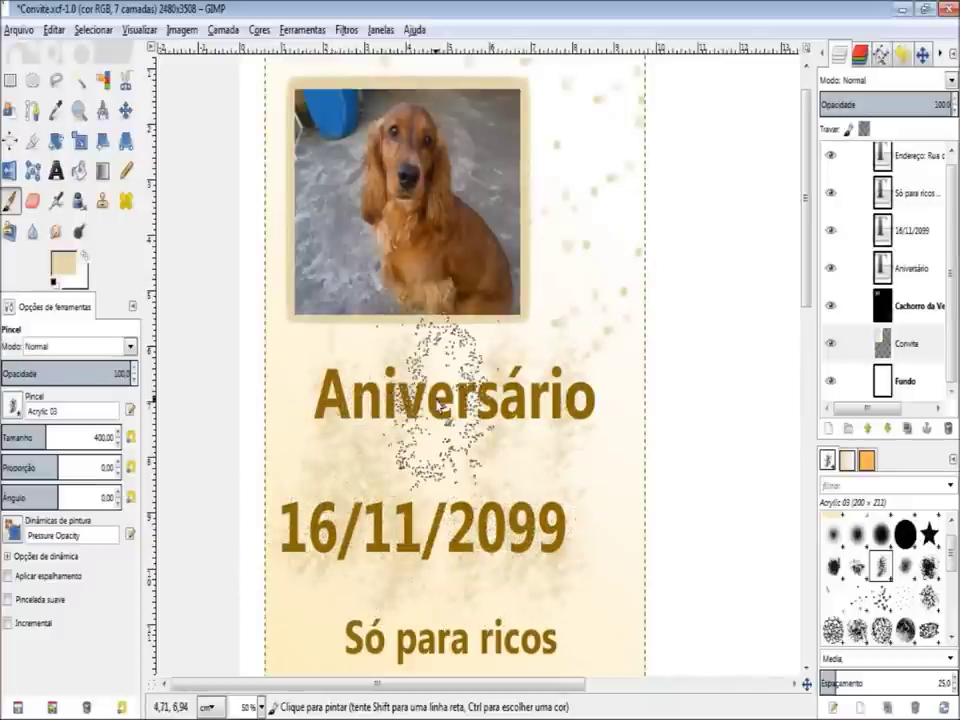
scroll(420, 440, "down", 5)
left_click_drag(395, 420, 395, 390)
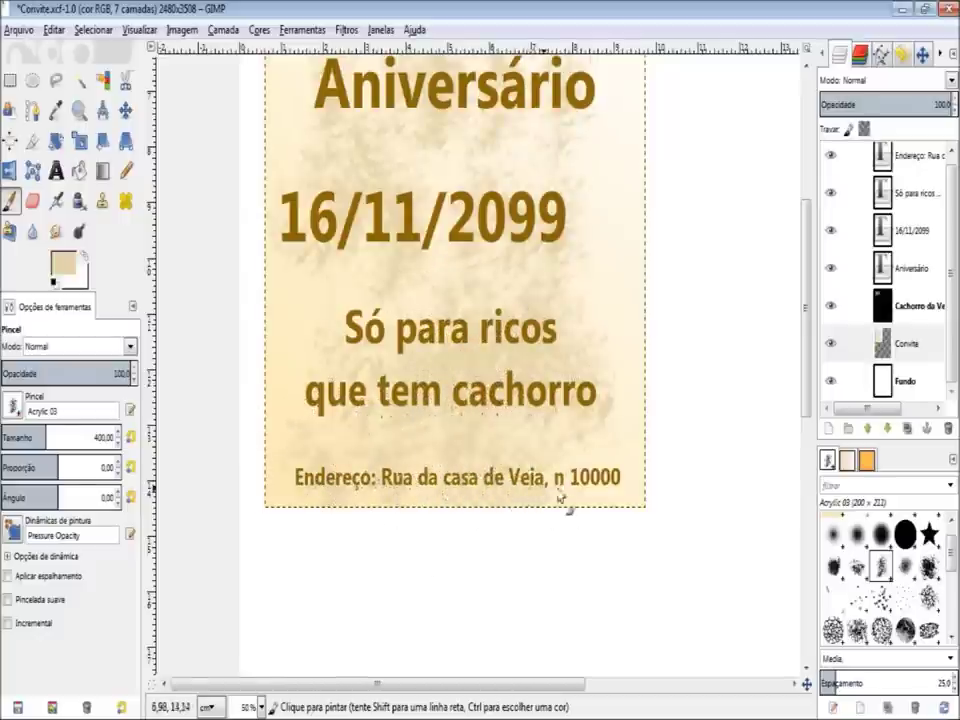
scroll(520, 368, "down", 2, "ctrl")
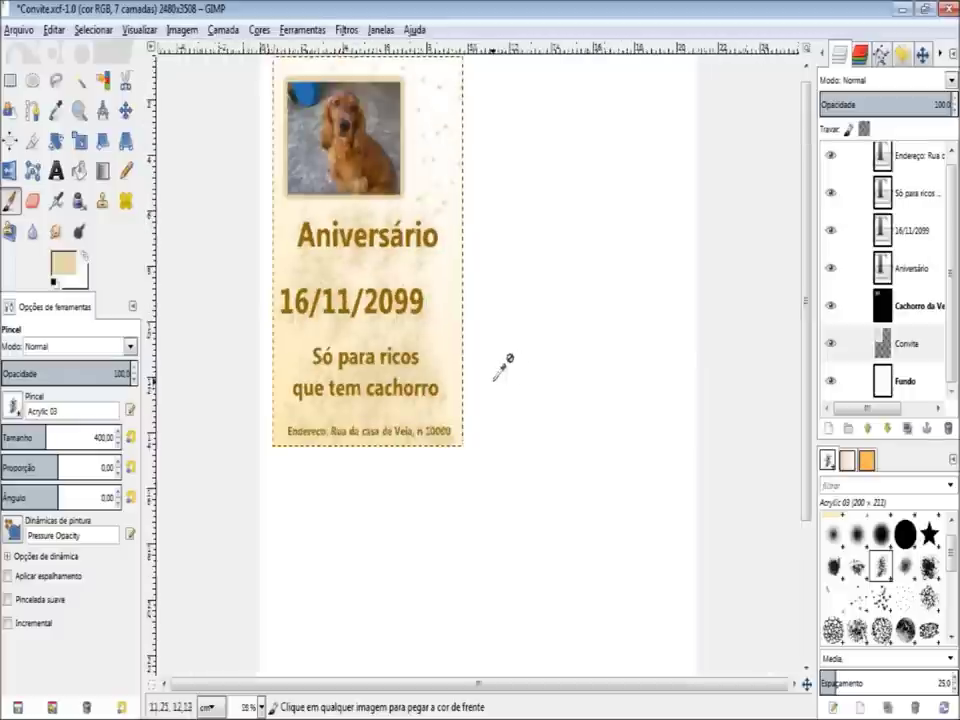
scroll(514, 368, "down", 1, "ctrl")
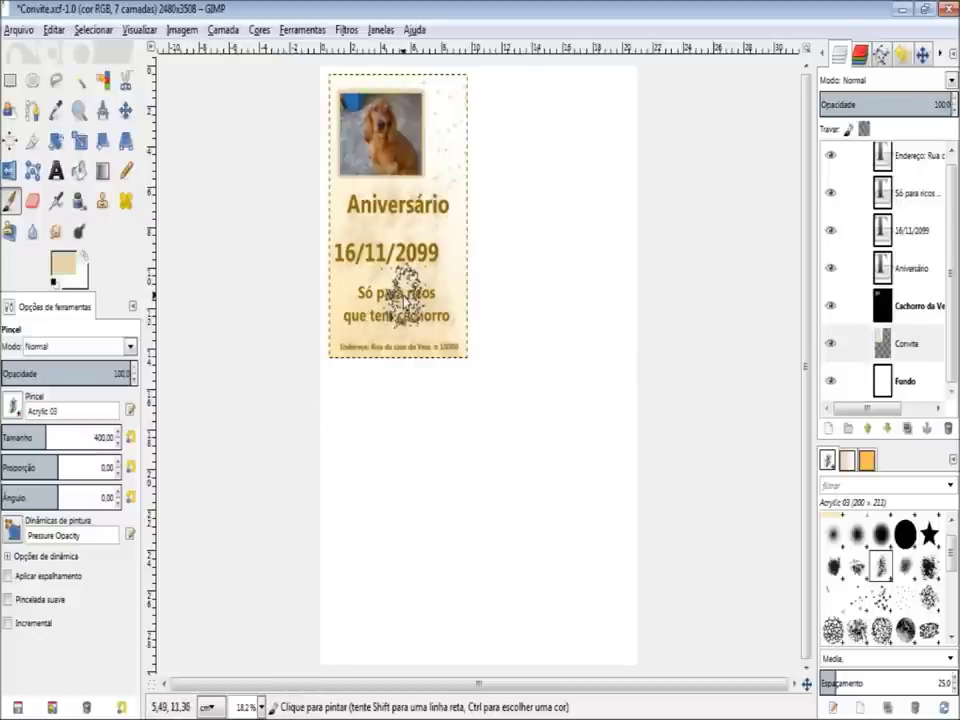
scroll(893, 285, "up", 1)
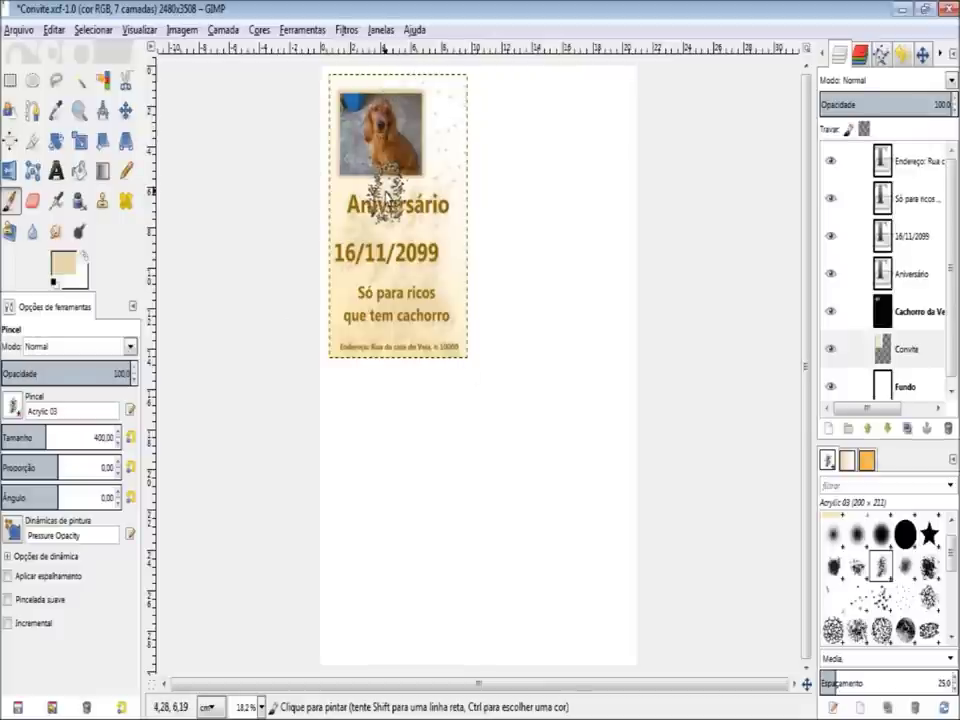
left_click(905, 350)
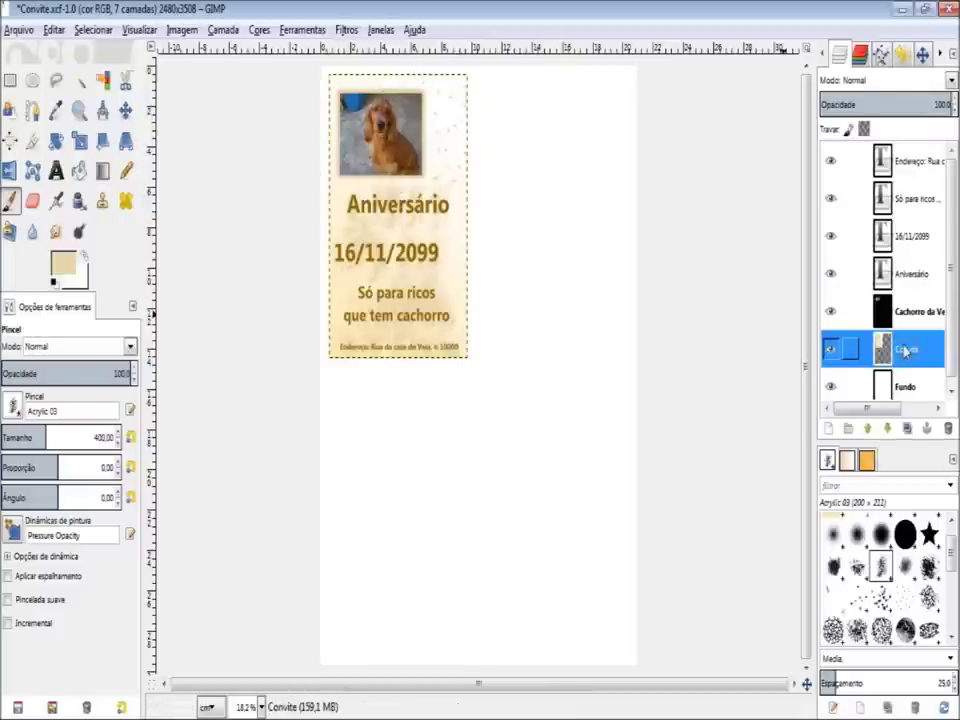
left_click(909, 430)
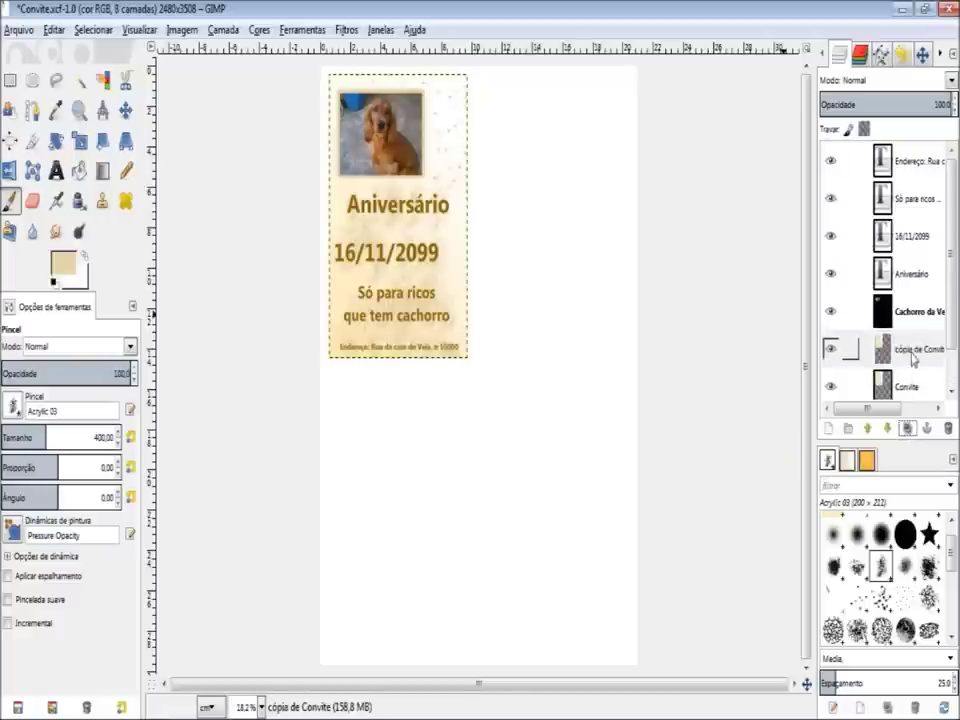
key("m")
left_click_drag(457, 160, 622, 244)
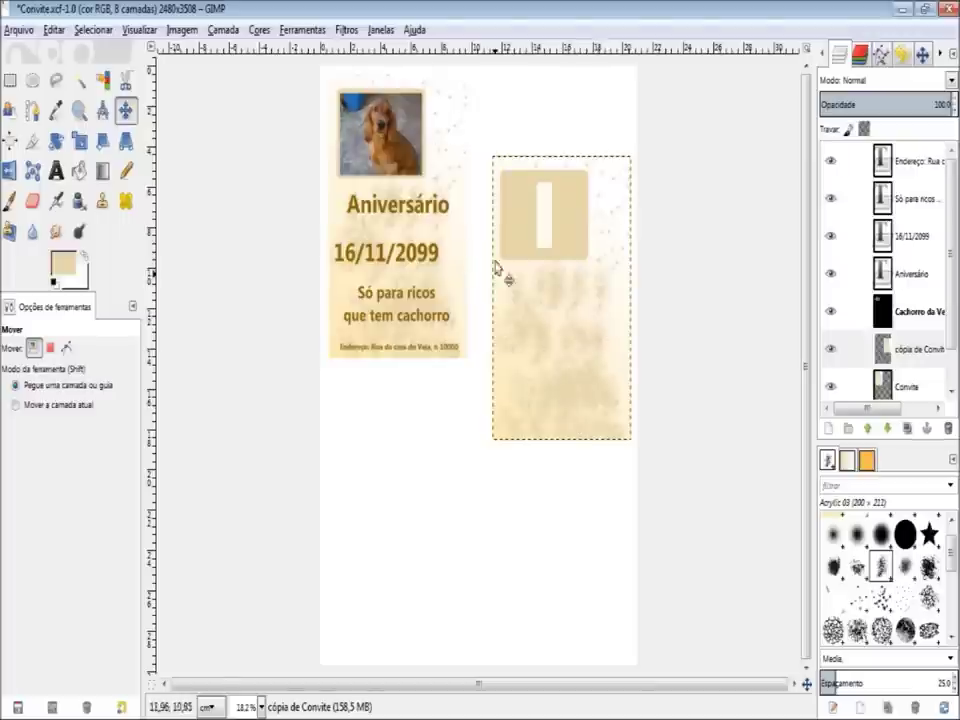
key("ctrl+z")
key("ctrl+z")
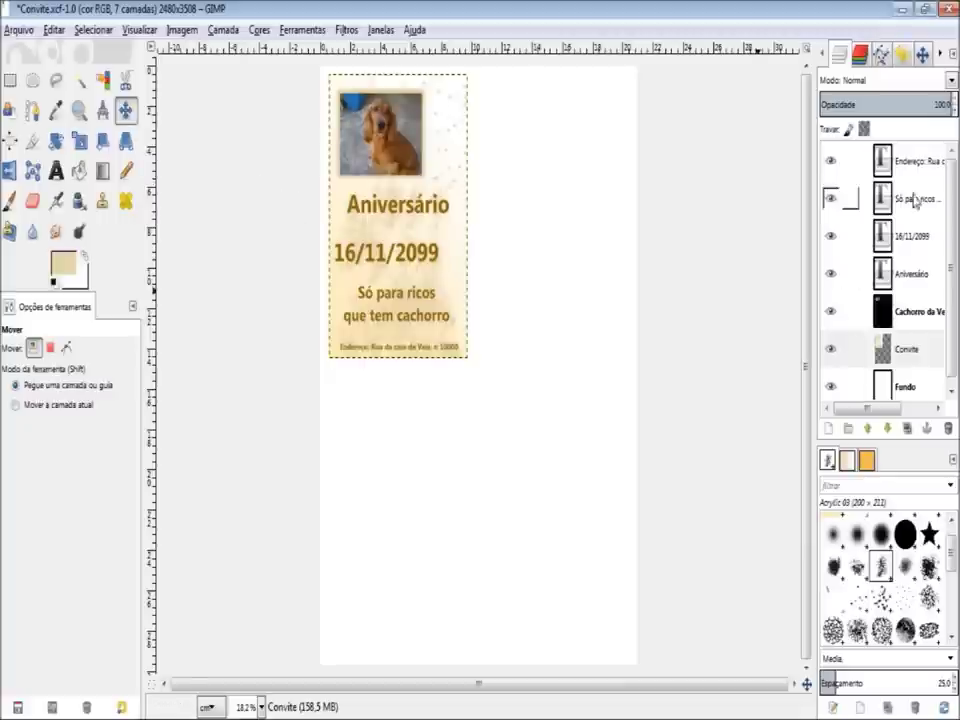
Merge the dog photo and Aniversário layers down into Convite.
left_click(905, 349)
left_click(903, 322)
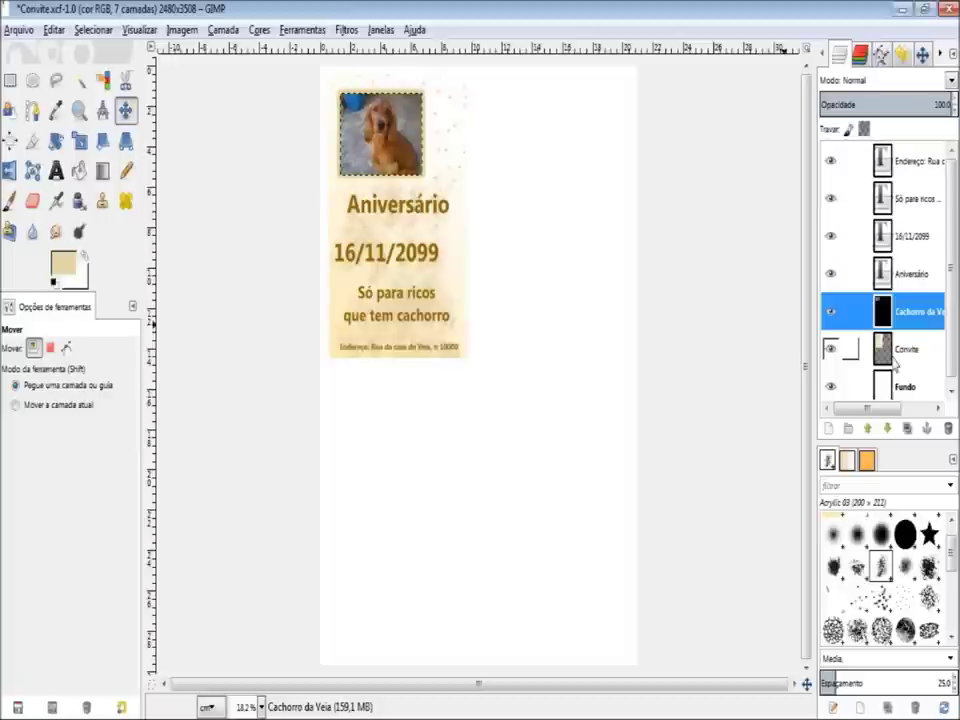
right_click(893, 317)
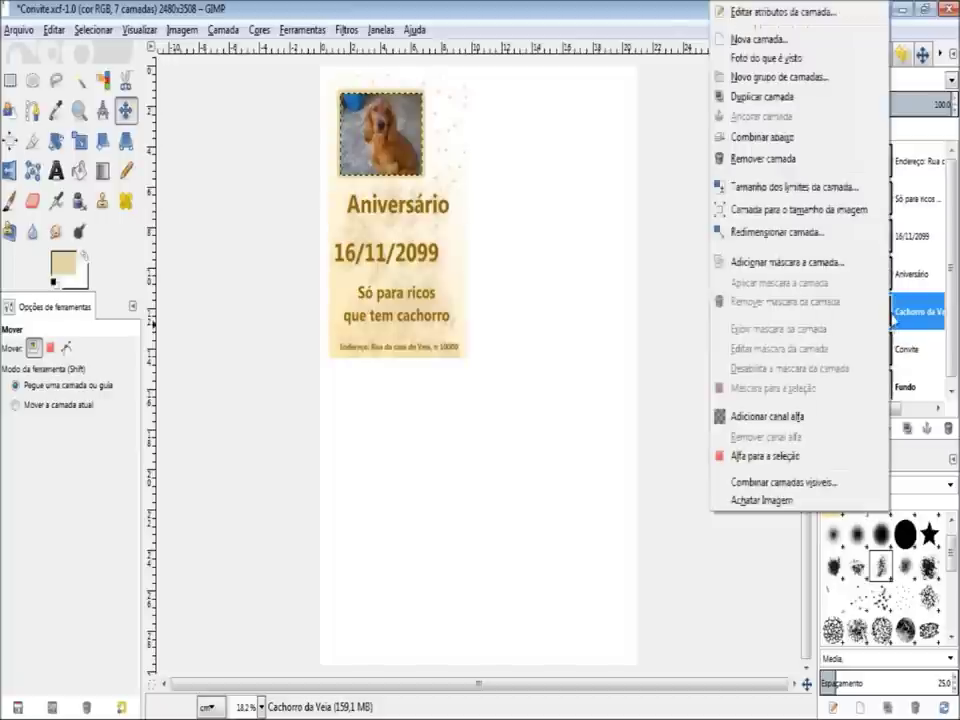
left_click(772, 137)
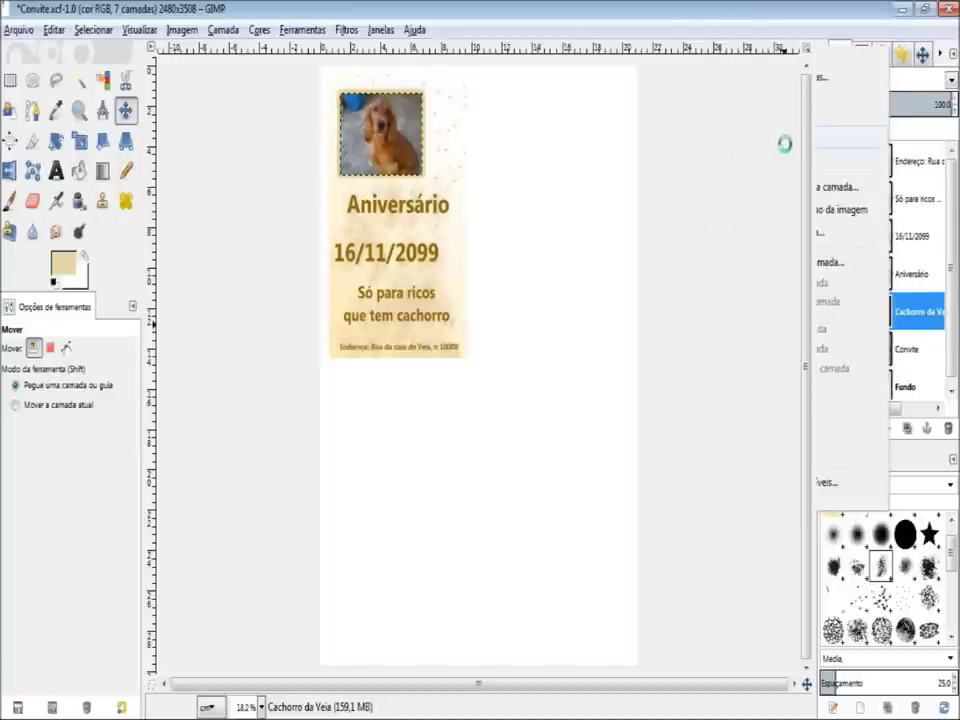
left_click(905, 284)
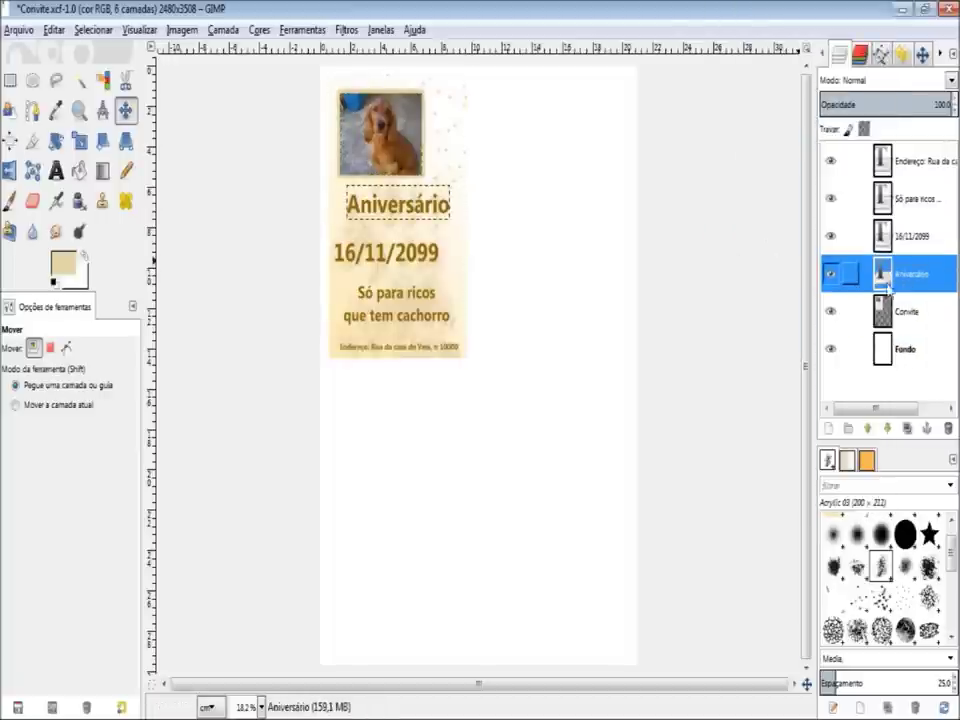
right_click(897, 286)
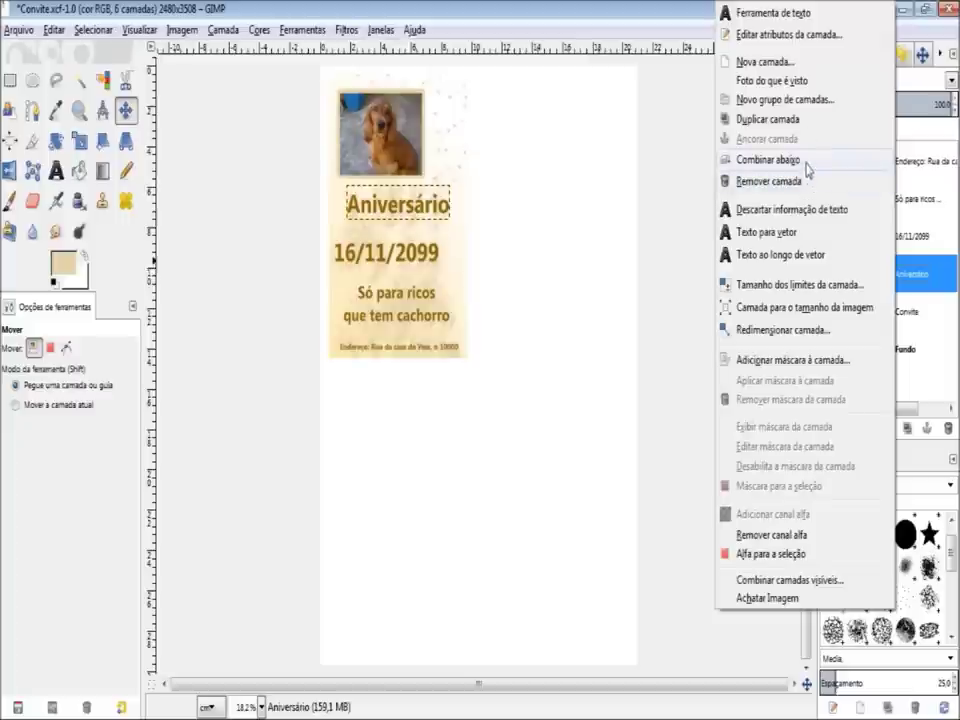
left_click(750, 160)
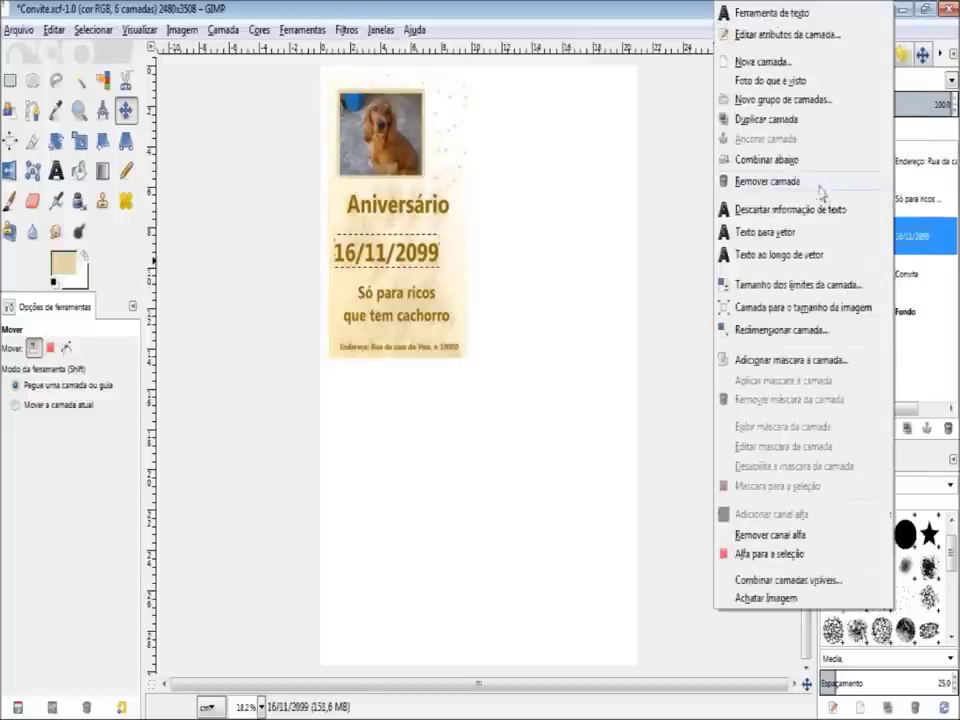
Merge the 16/11/2099, Só para ricos and address layers into Convite, then drag the card.
left_click(795, 159)
left_click(905, 198)
right_click(900, 200)
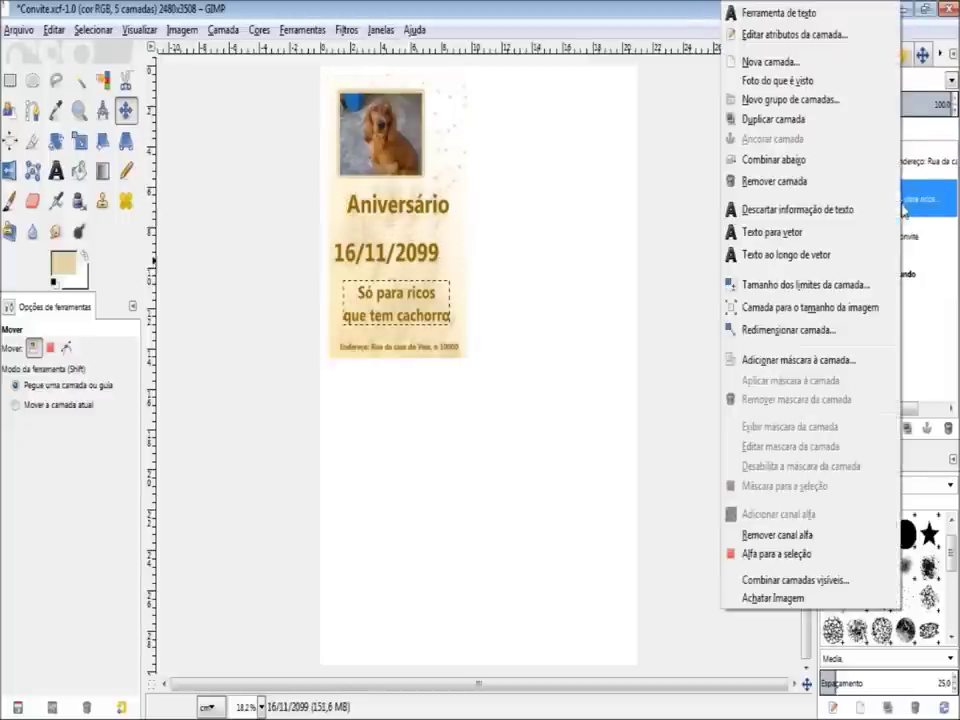
left_click(760, 157)
right_click(910, 170)
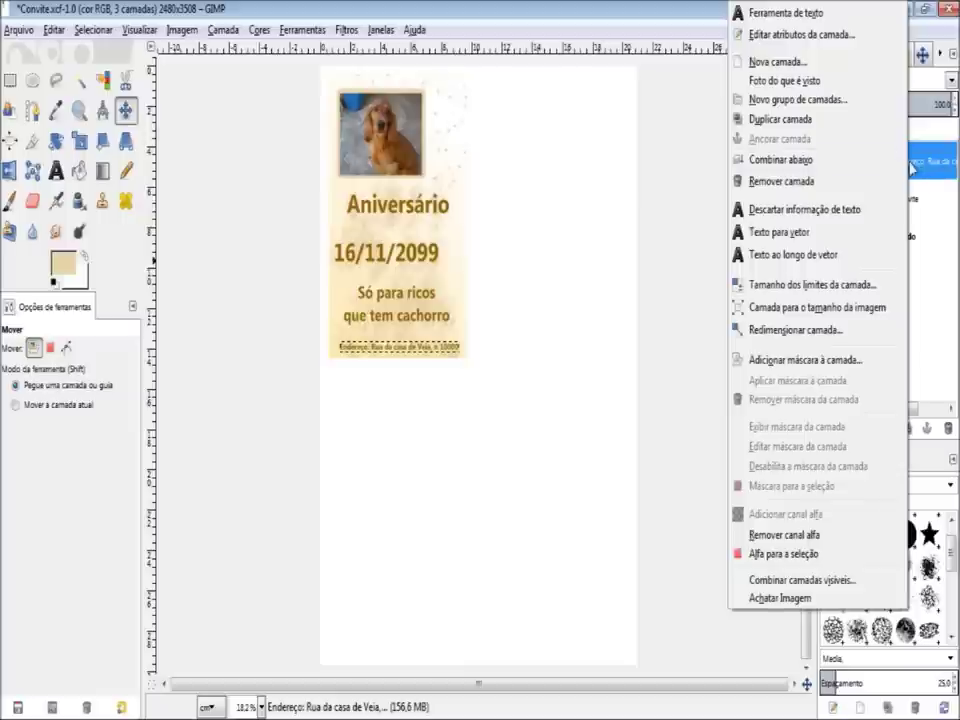
left_click(816, 155)
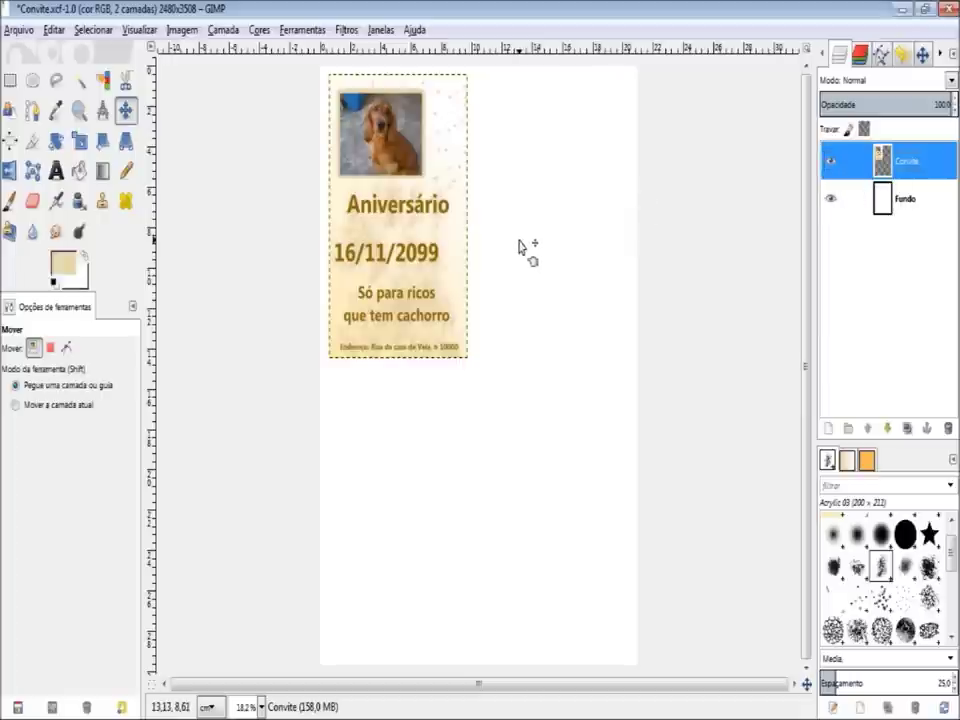
left_click_drag(420, 174, 579, 336)
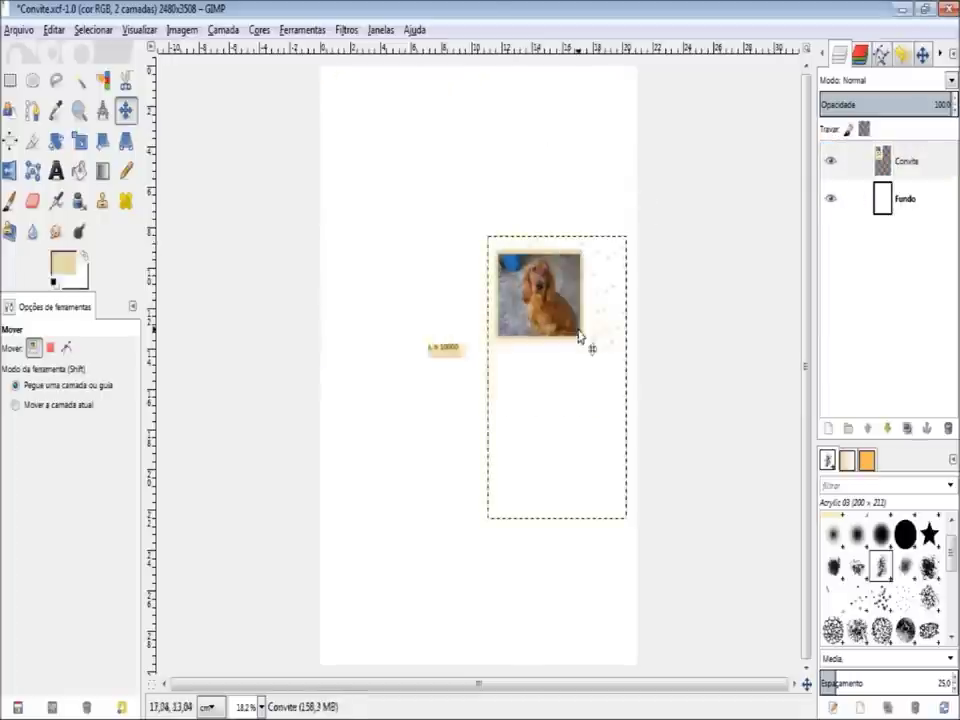
Undo the stray move, then duplicate Convite three times and arrange the copies in a 2×2 grid.
key("ctrl+z")
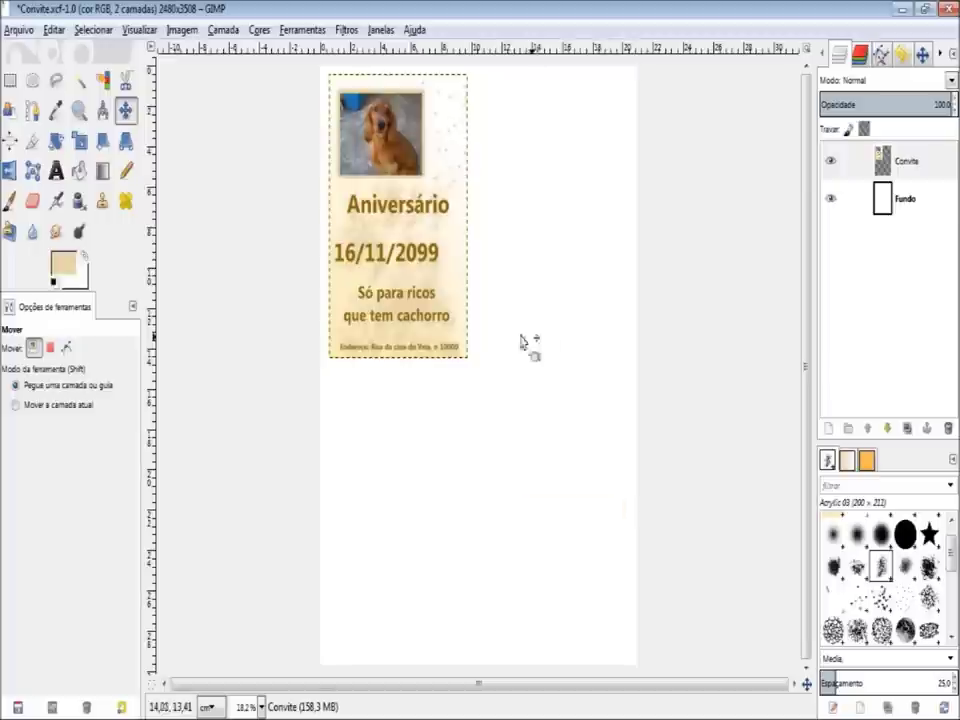
left_click(907, 428)
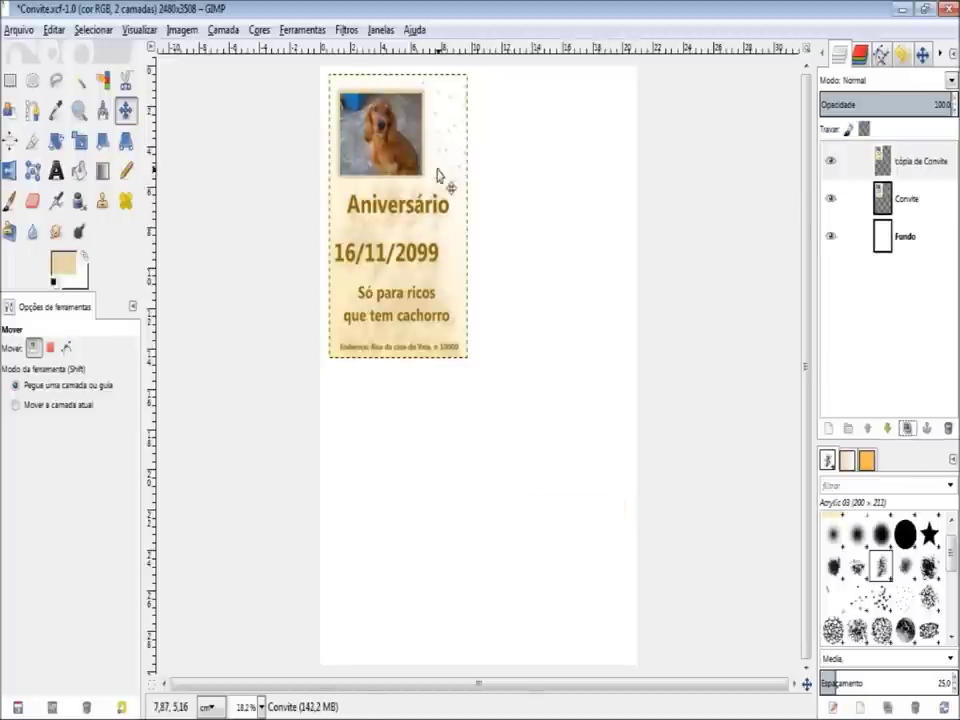
left_click_drag(437, 176, 570, 210)
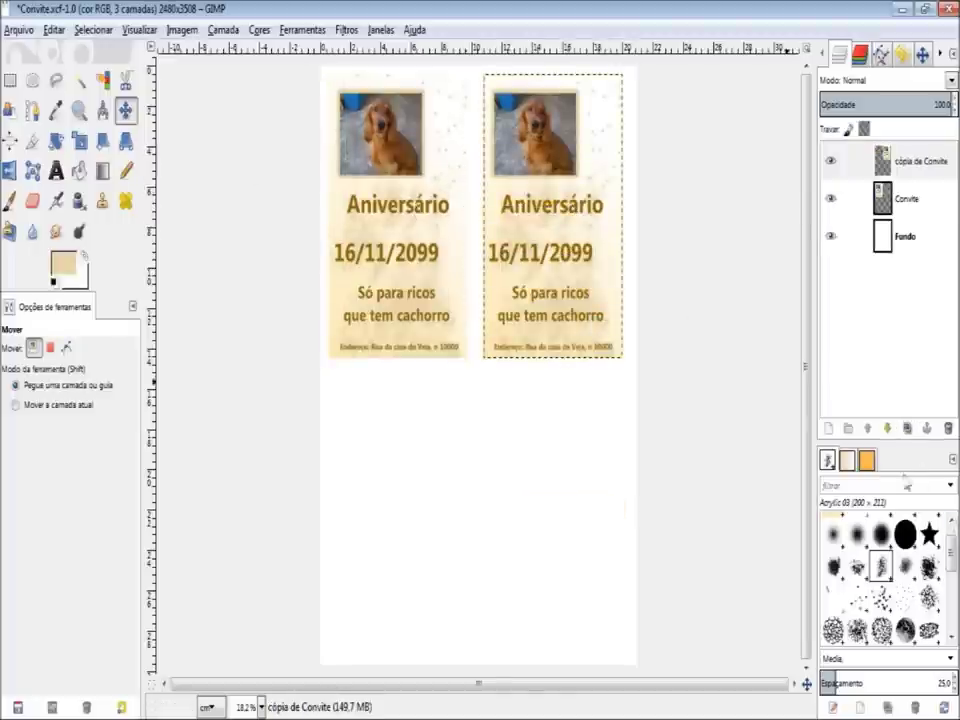
left_click(907, 428)
mouse_move(557, 274)
left_mouse_down()
mouse_move(411, 515)
mouse_move(408, 490)
left_mouse_up()
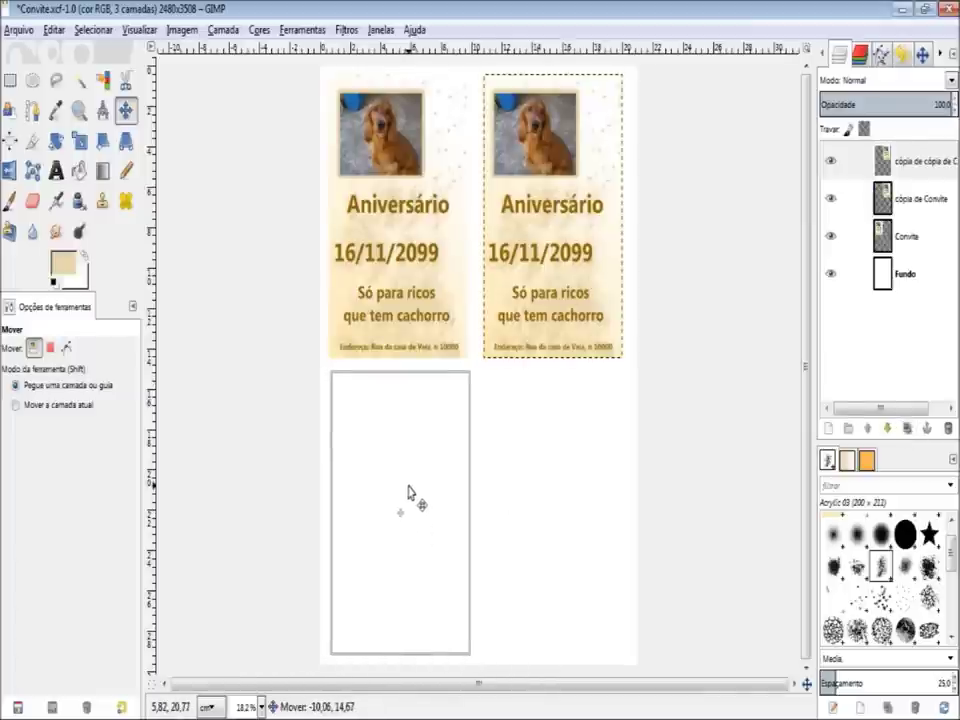
left_click(909, 428)
left_click_drag(432, 512, 566, 514)
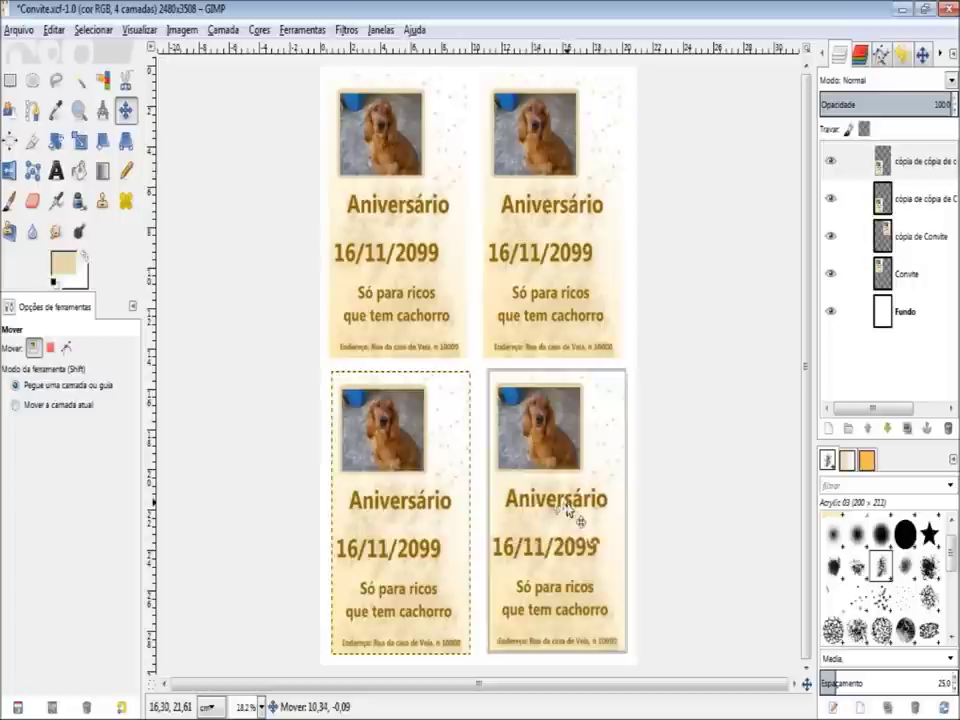
left_click_drag(446, 508, 440, 507)
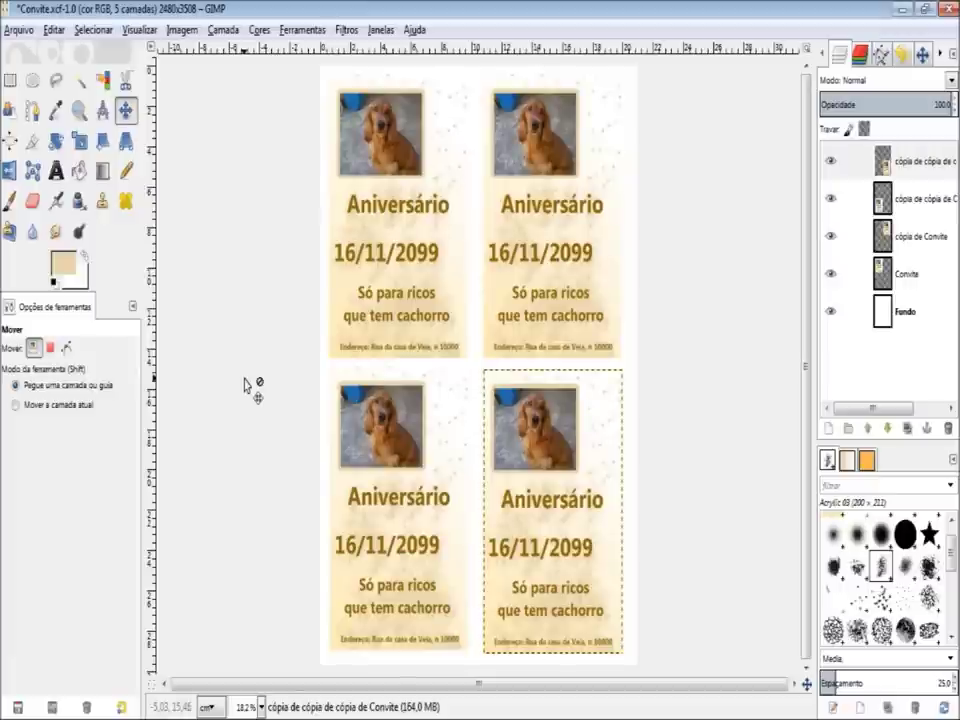
Open the Imprimir dialog with Ctrl+P after dismissing the Arquivo menu.
left_click(30, 30)
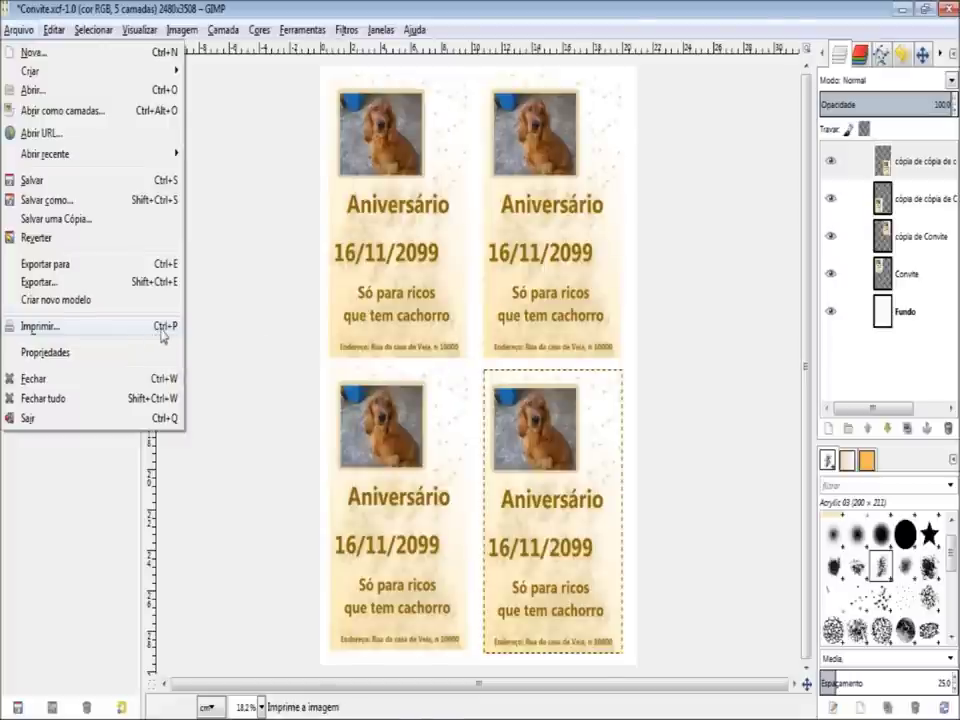
left_click(242, 327)
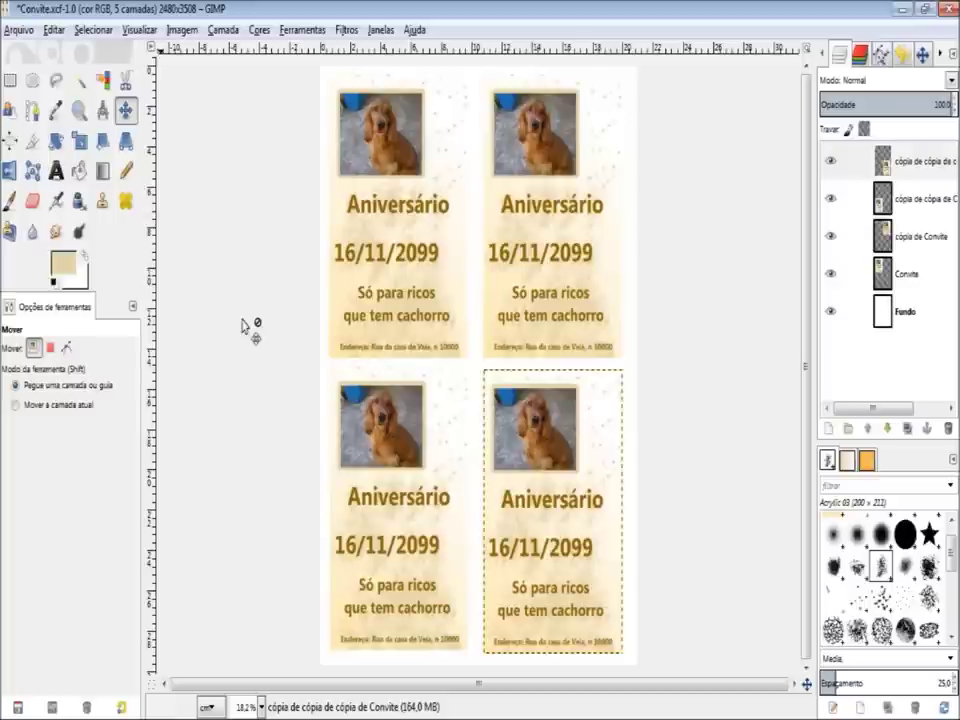
left_click(66, 347)
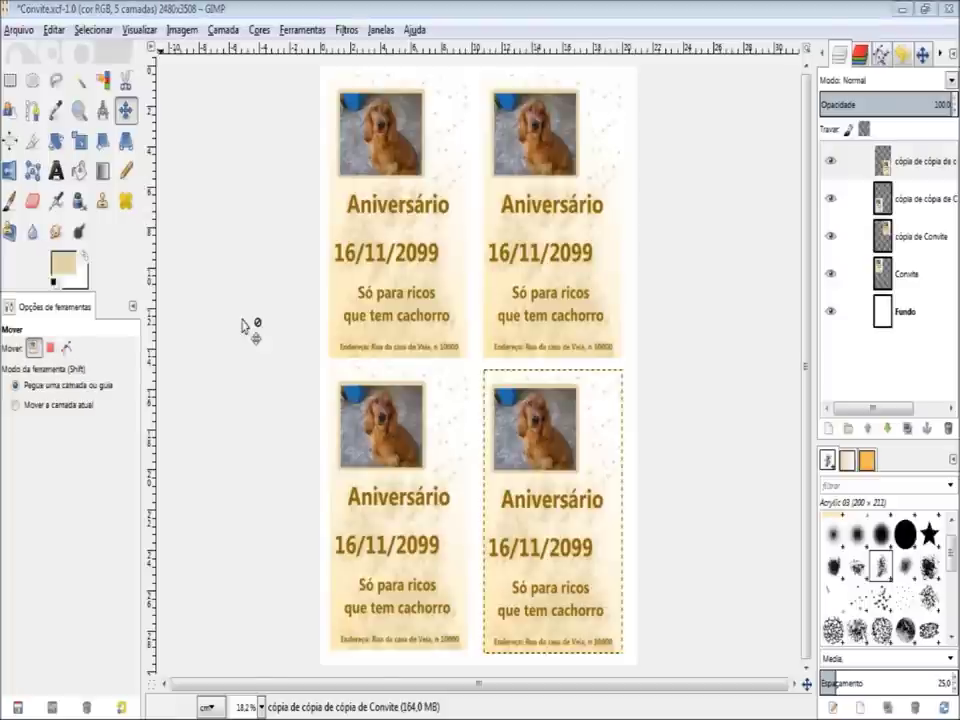
key("ctrl+p")
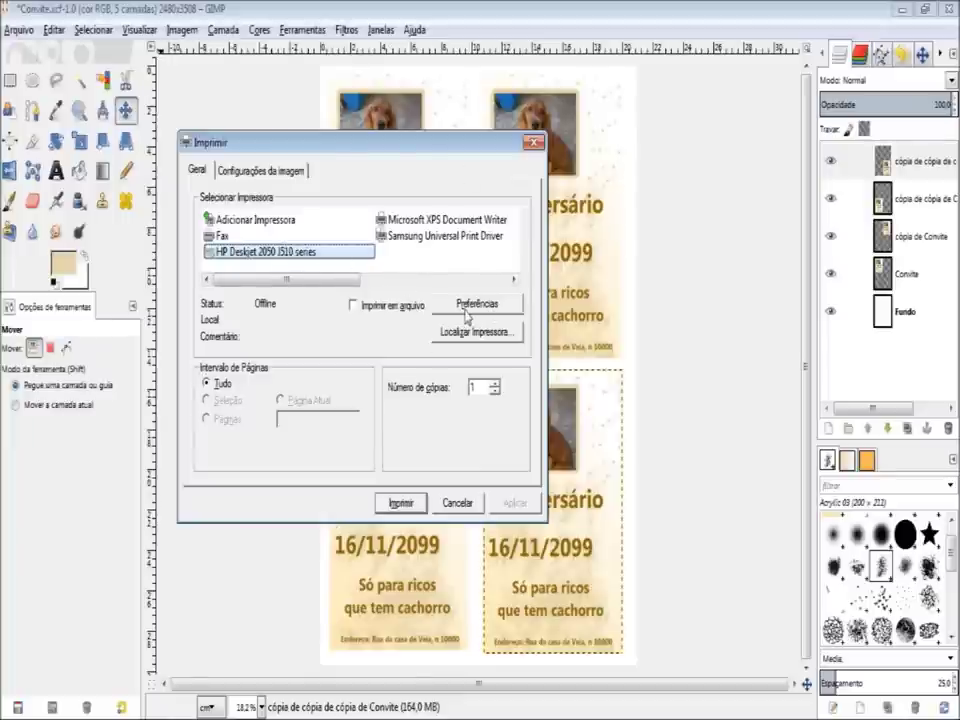
Enter 43 as the Número de cópias in the Imprimir dialog.
left_click(478, 390)
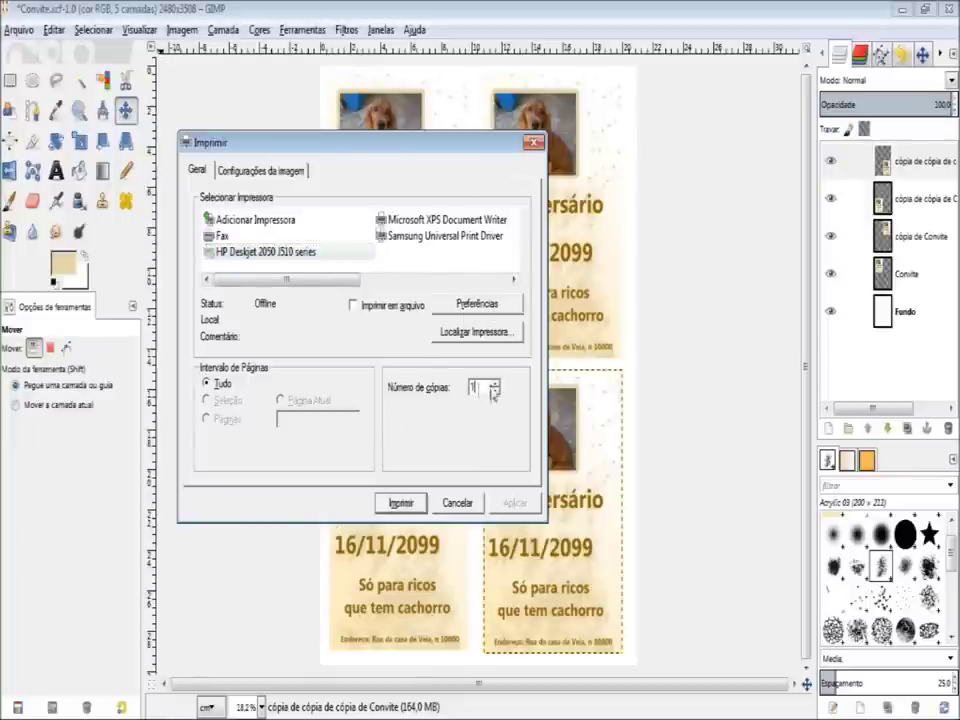
type("4")
type("3")
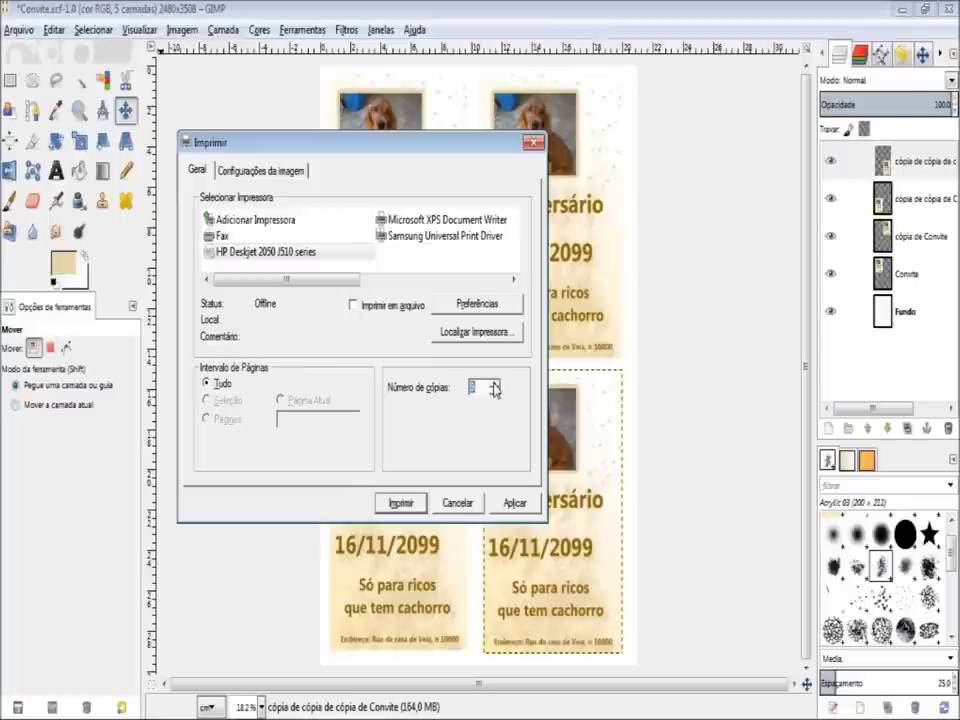